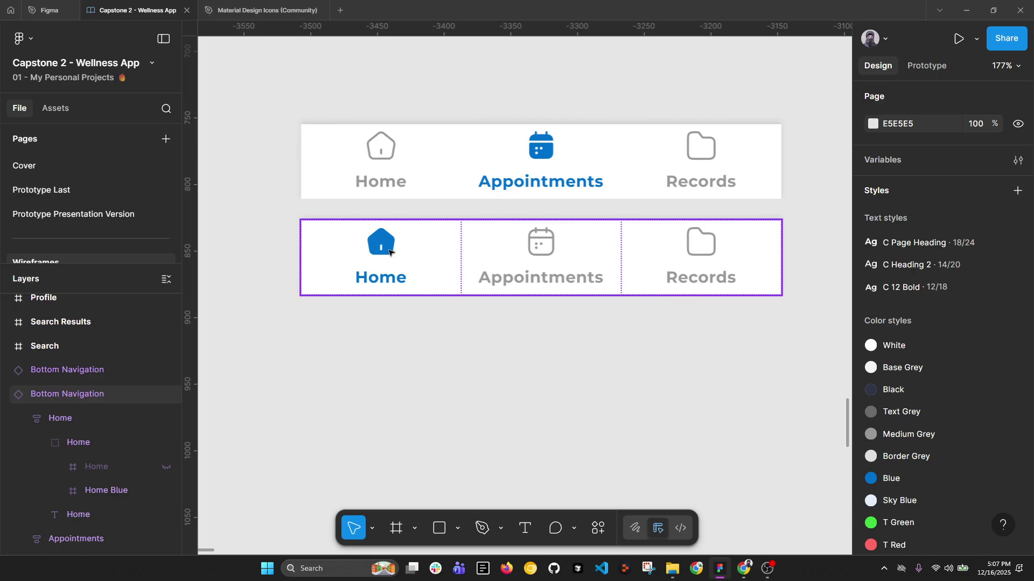
Step: Switch to the Figma tutorials file and select the outlined Delete icon frame on the Components Basics page
click(382, 145)
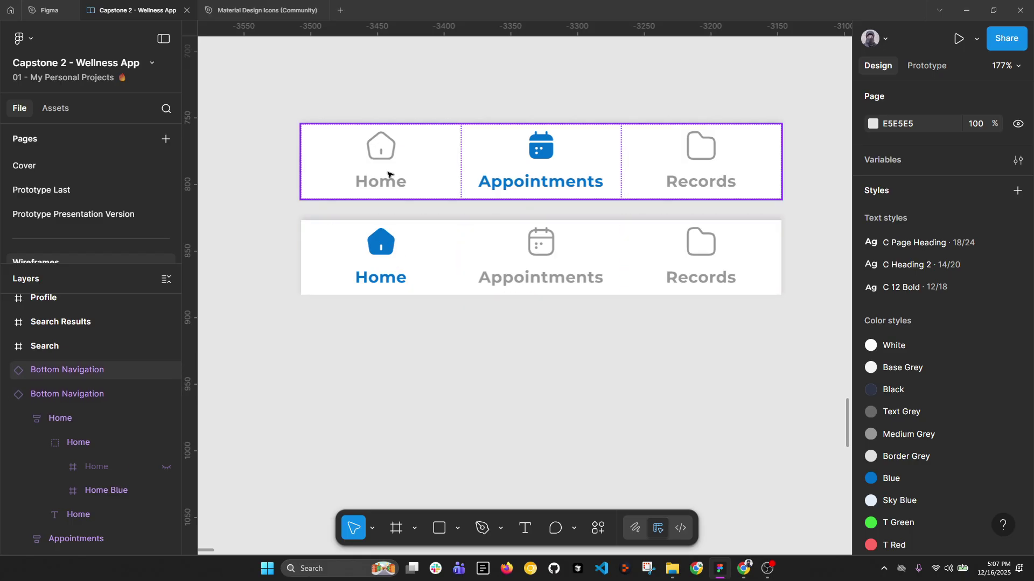
mouse_move(47, 5)
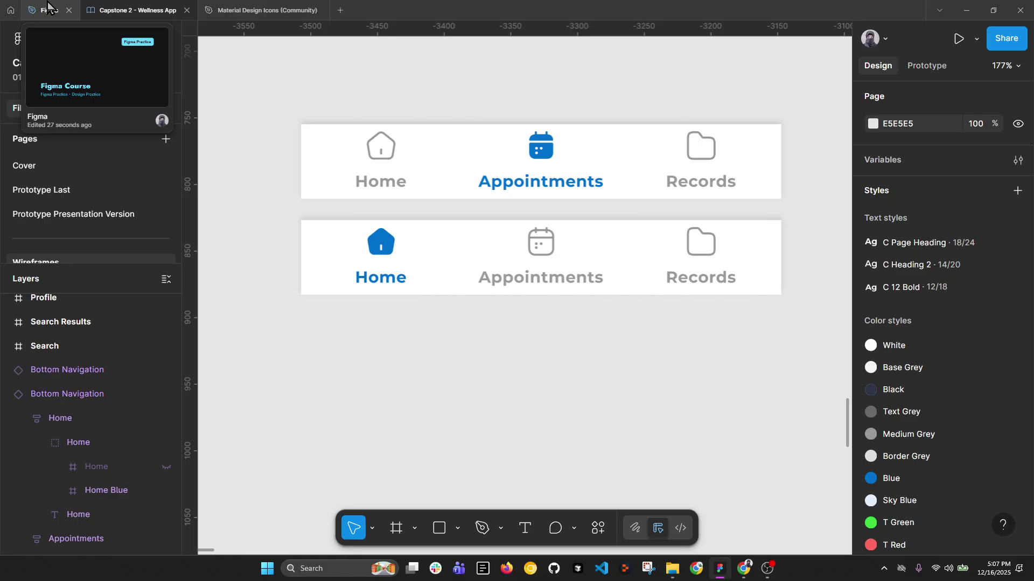
click(47, 6)
scroll(429, 287, up, 3)
scroll(419, 216, down, 3)
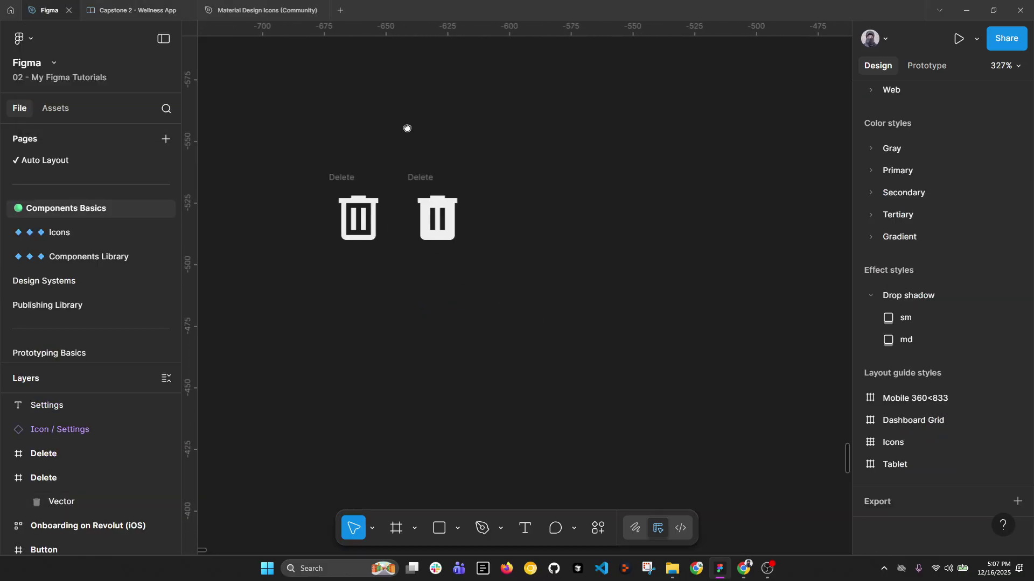
click(343, 180)
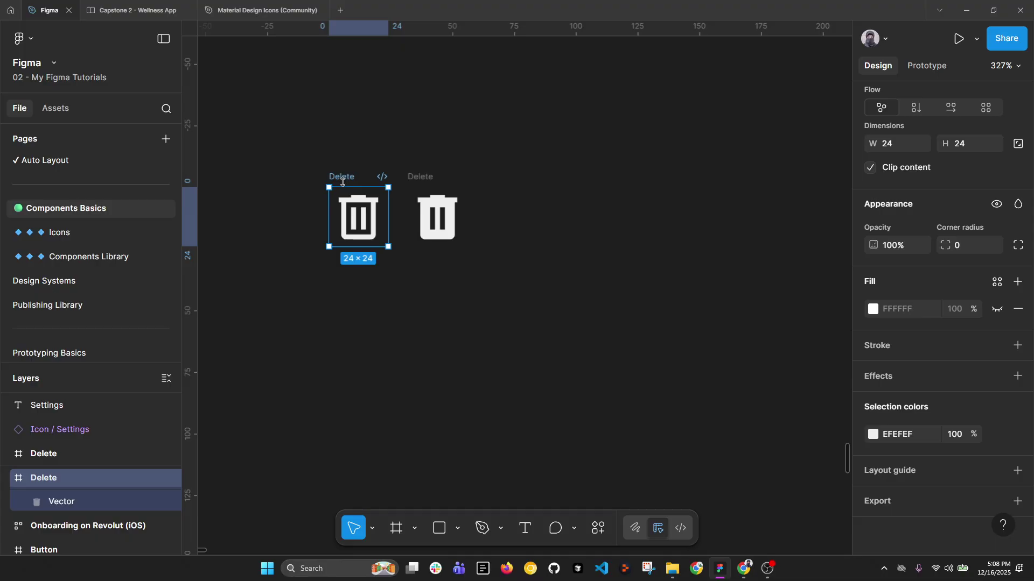
Step: Switch to Chrome, search the Google Fonts icons for "delete", open the Delete icon and turn on its Fill
click(743, 568)
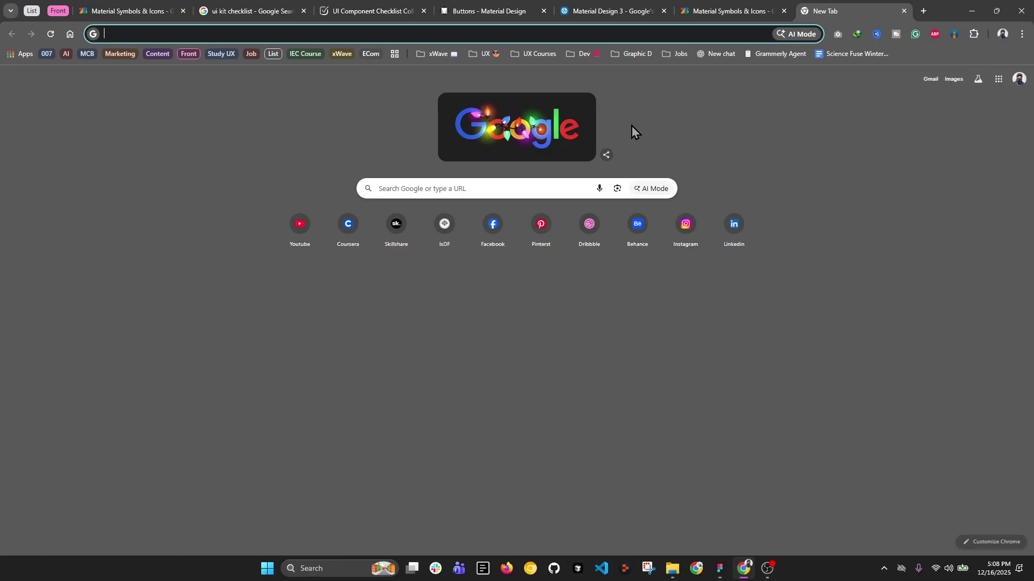
click(710, 7)
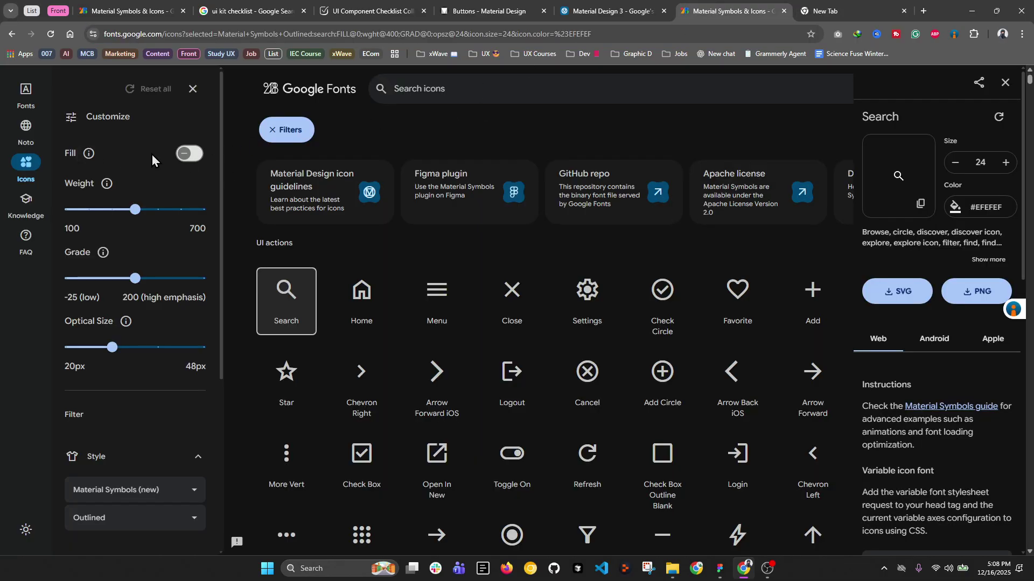
click(445, 87)
text(delete)
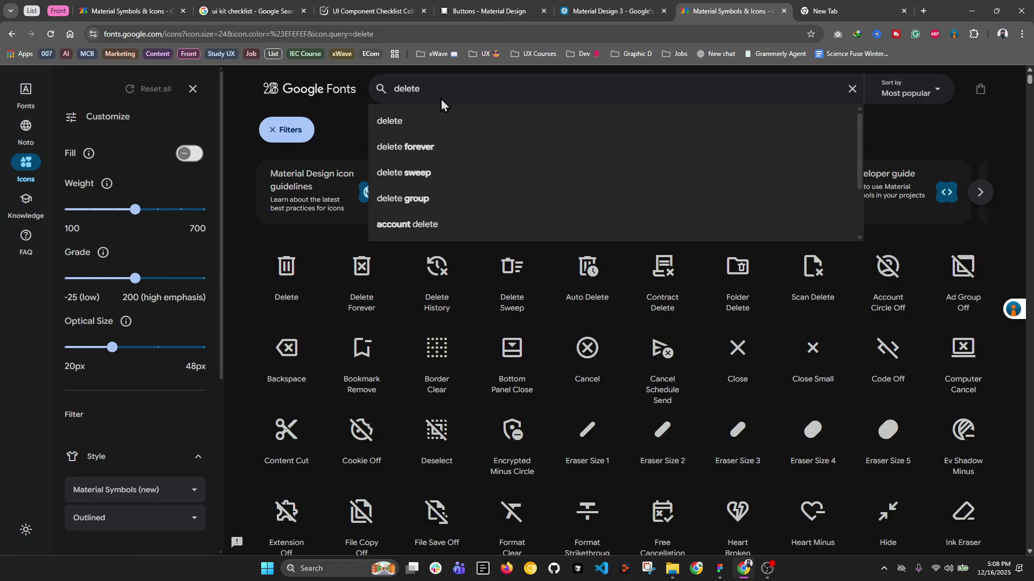
click(333, 143)
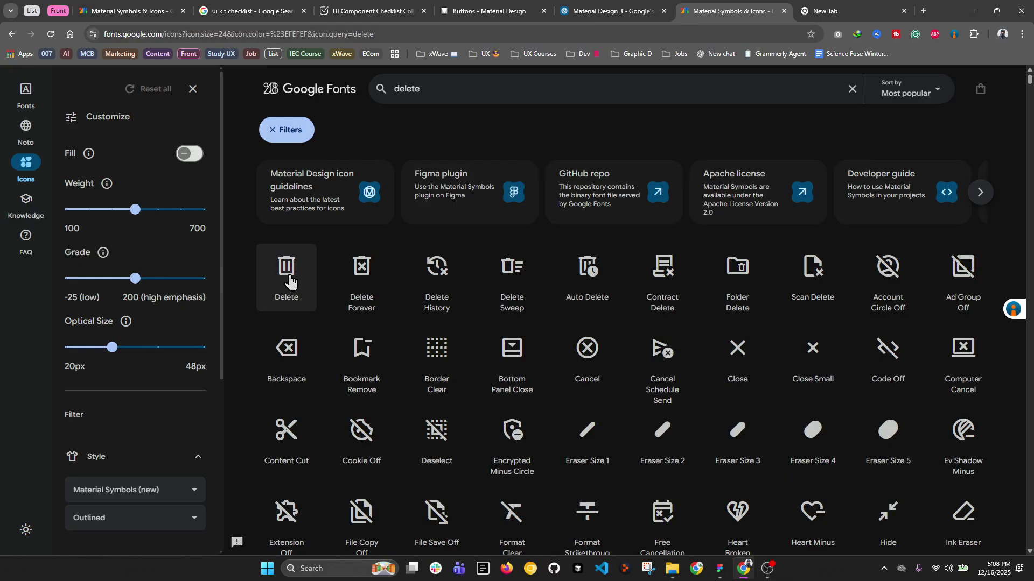
click(289, 282)
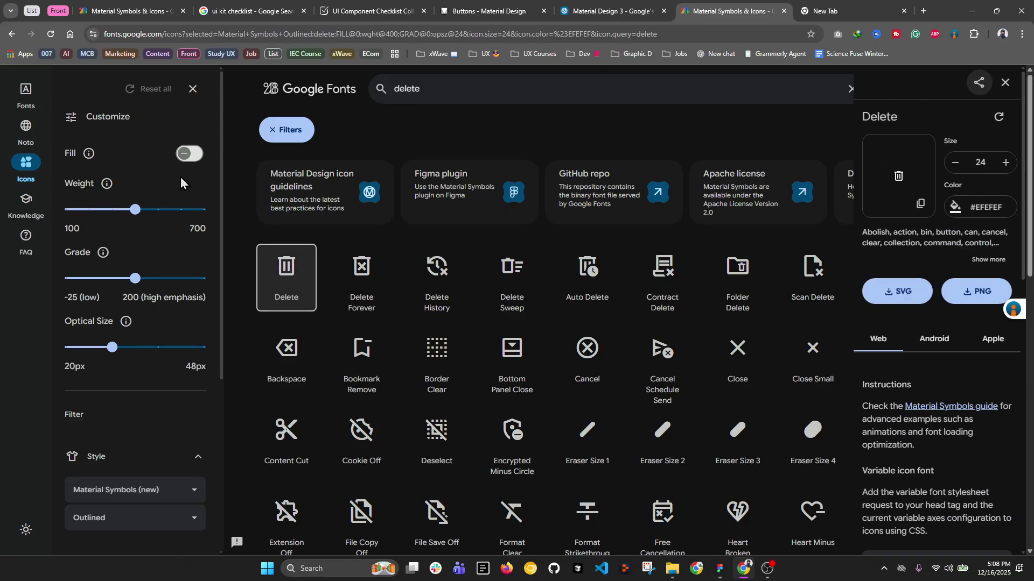
click(186, 156)
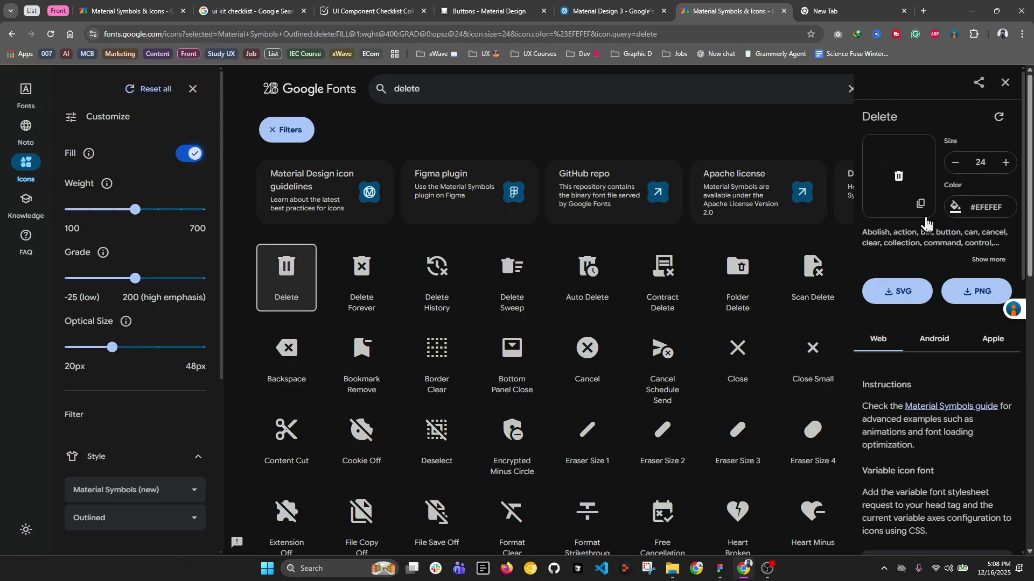
Step: Return to Figma and combine the outlined and filled Delete icon frames into a component set
click(719, 568)
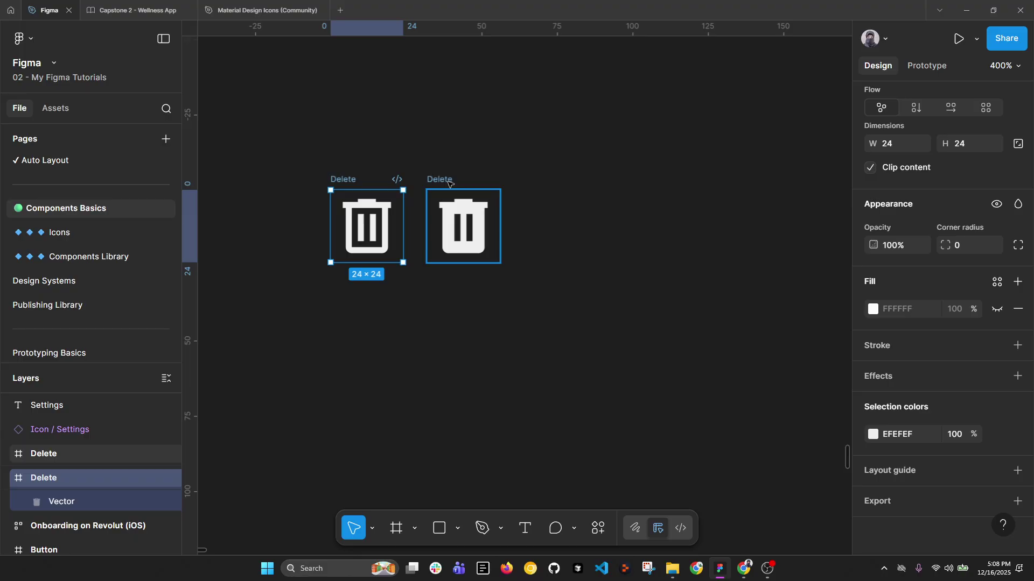
shift+click(449, 184)
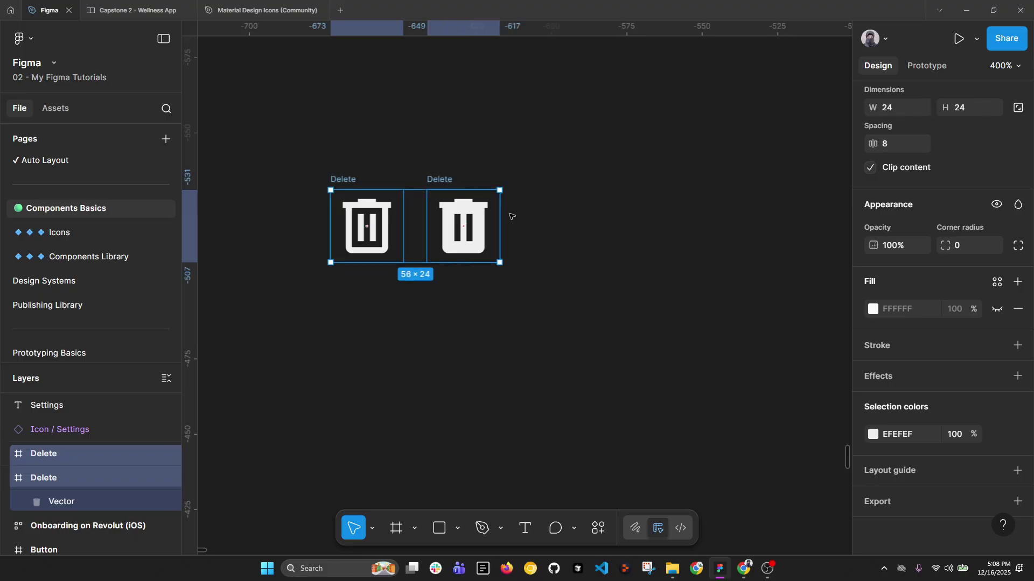
key(alt+l)
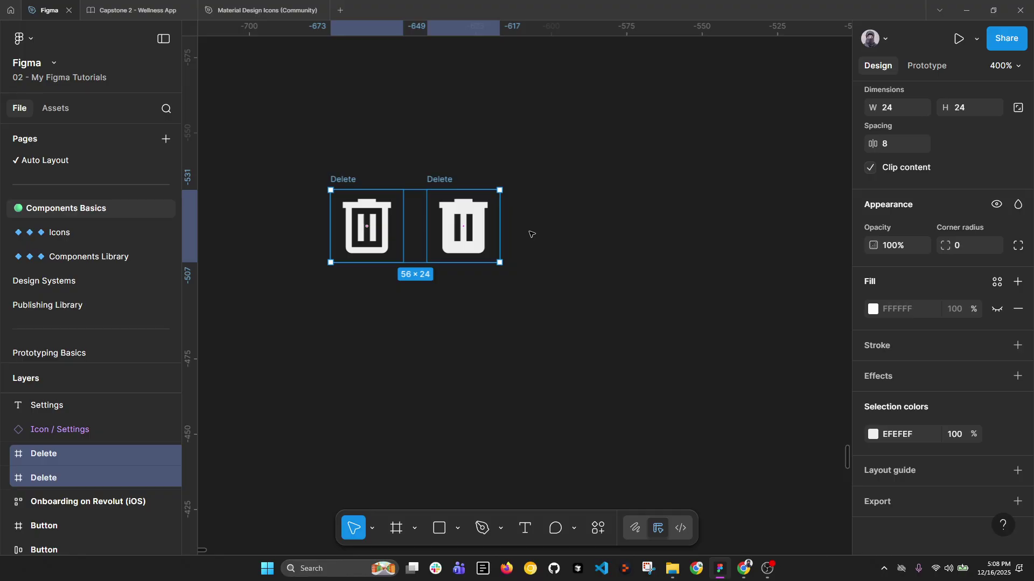
scroll(560, 250, up, 1)
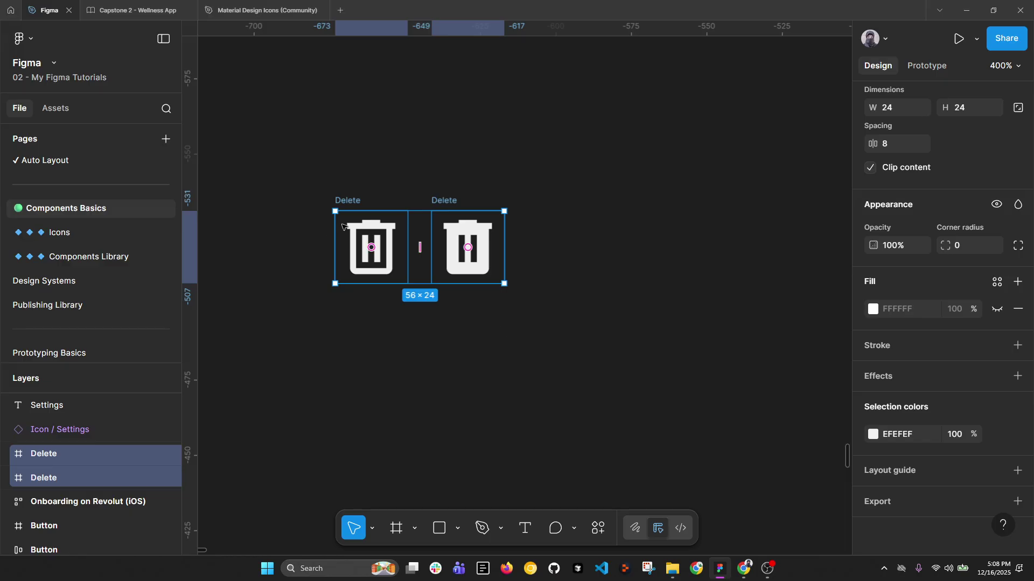
scroll(964, 193, up, 5)
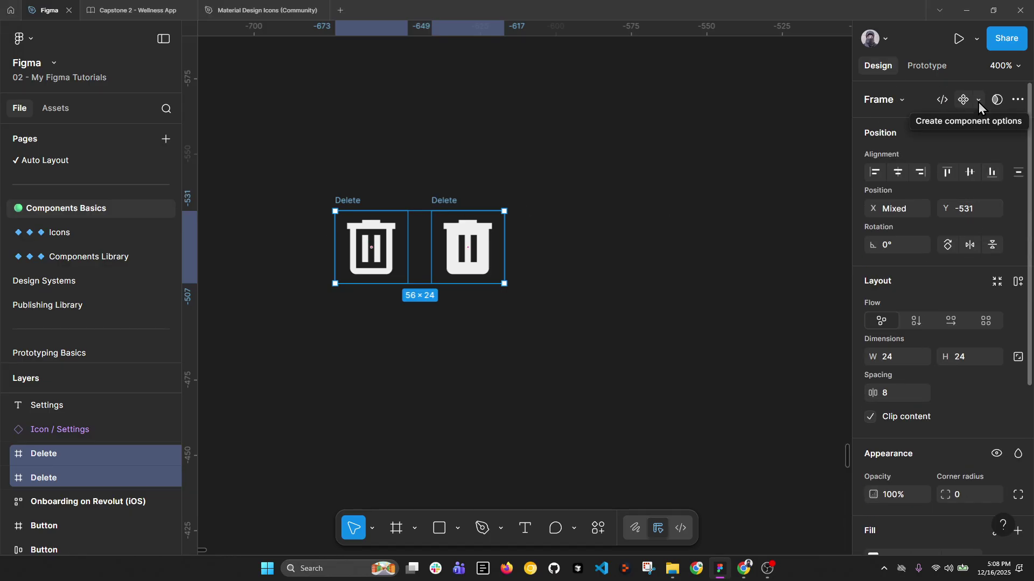
click(357, 200)
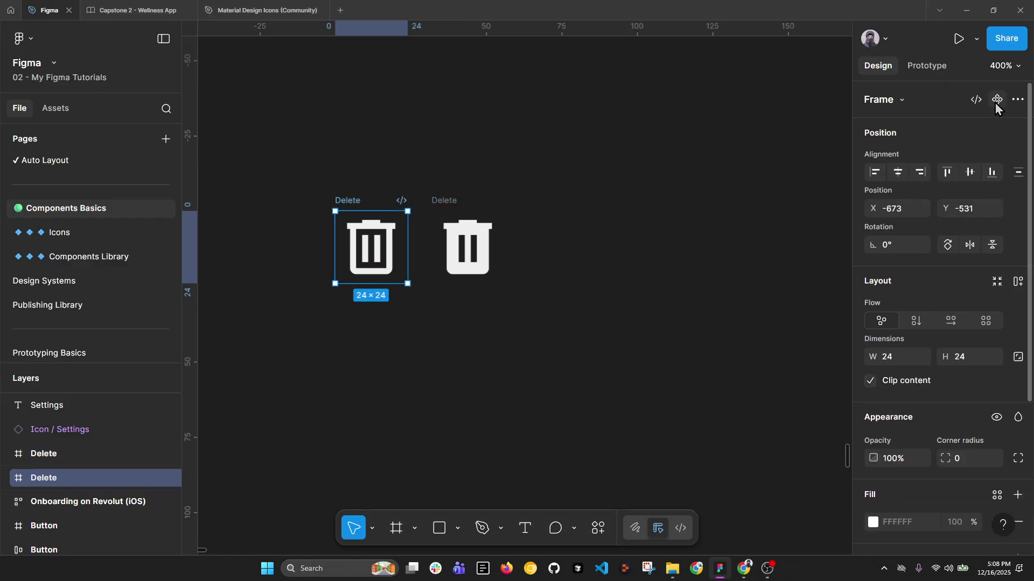
shift+click(442, 200)
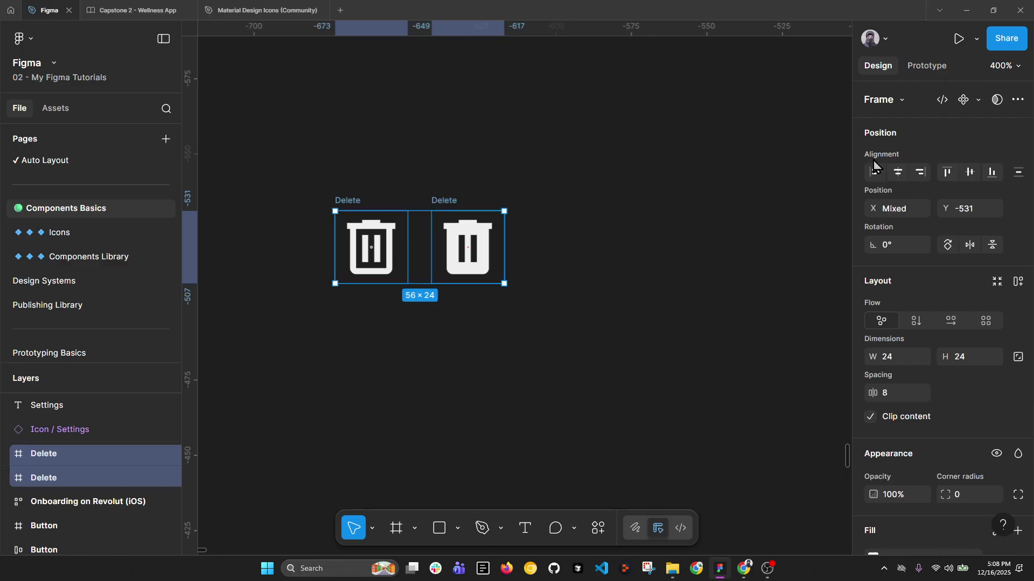
click(978, 100)
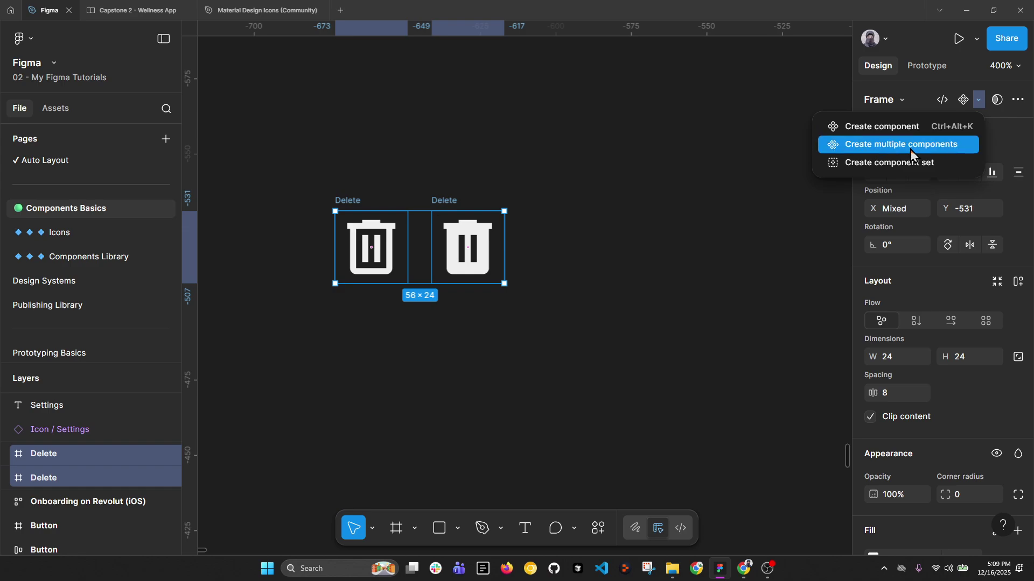
click(878, 167)
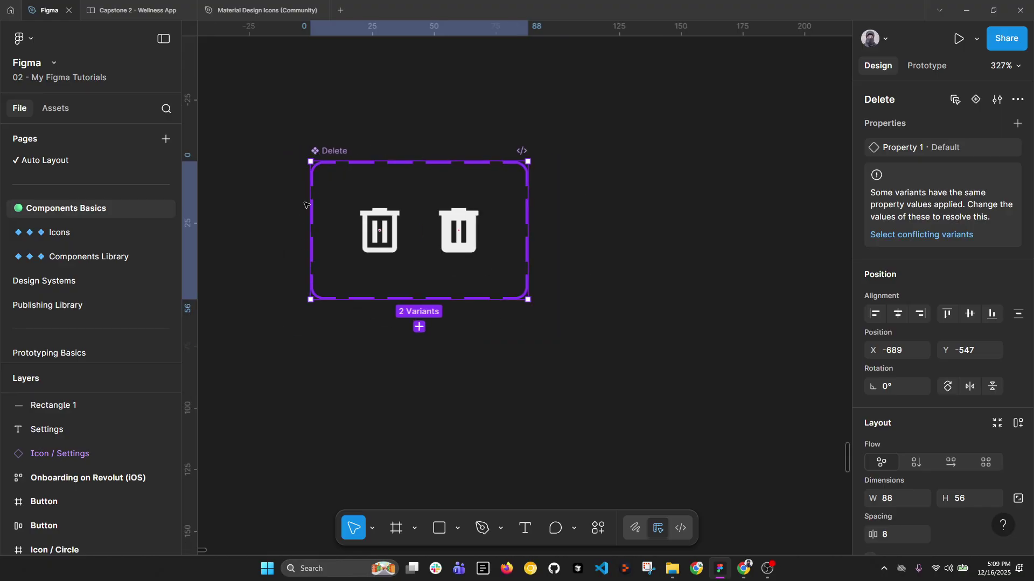
Step: Inspect the Delete component set in the layers and the conflicting property values of its two variants
click(330, 151)
click(8, 409)
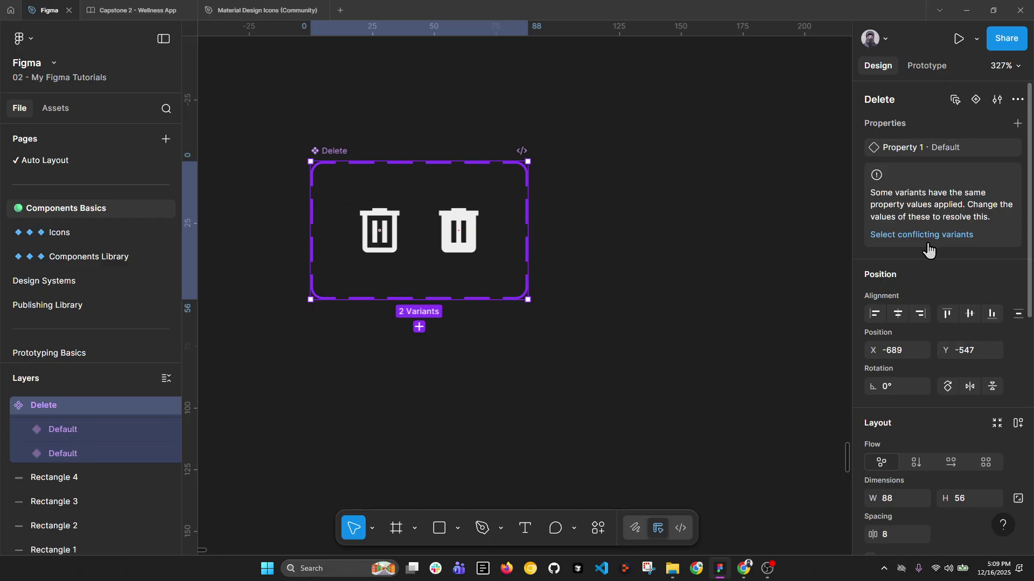
click(386, 217)
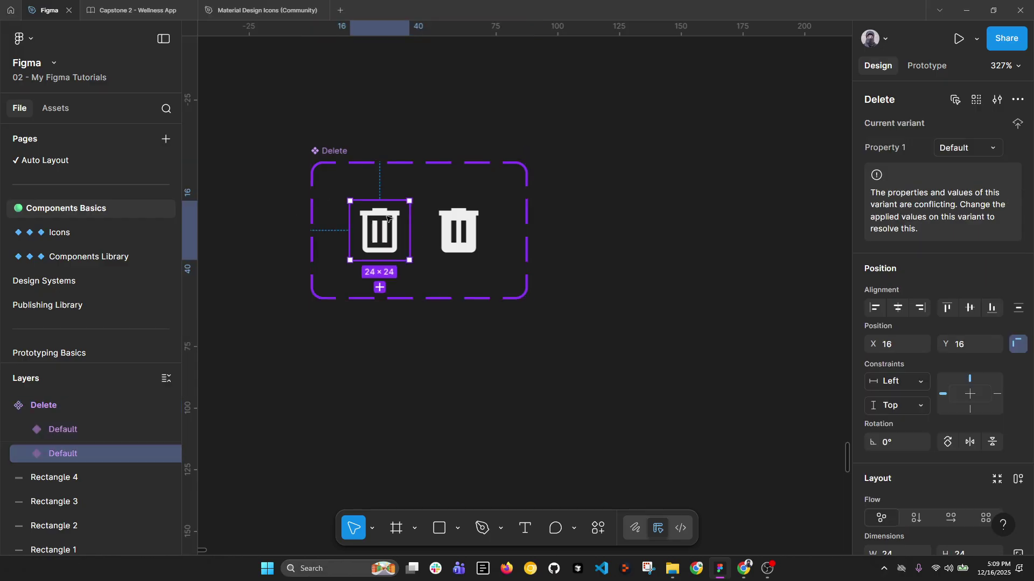
shift+click(459, 231)
Step: Rename the Delete component set's variant property to "Type"
click(335, 152)
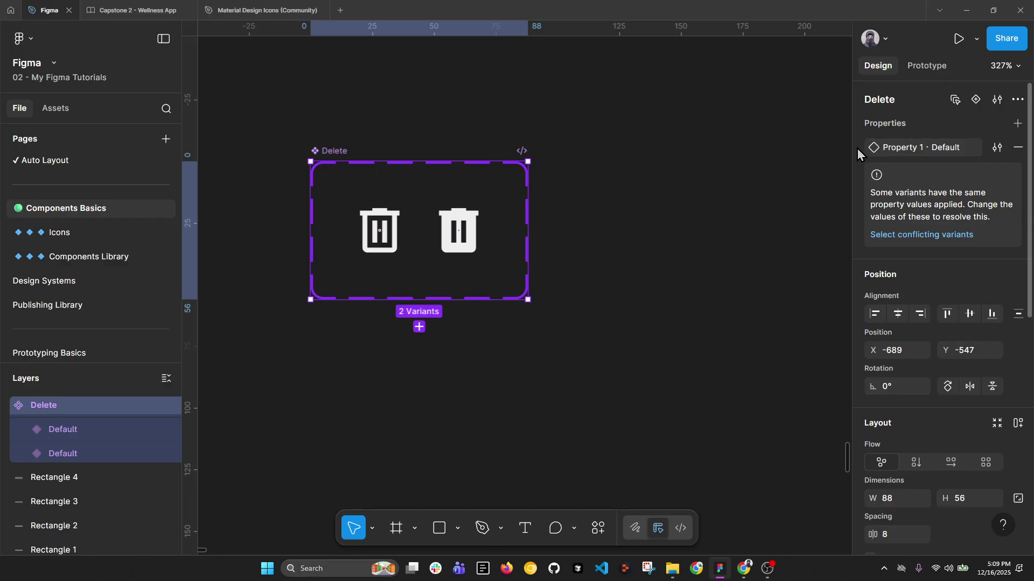
click(995, 149)
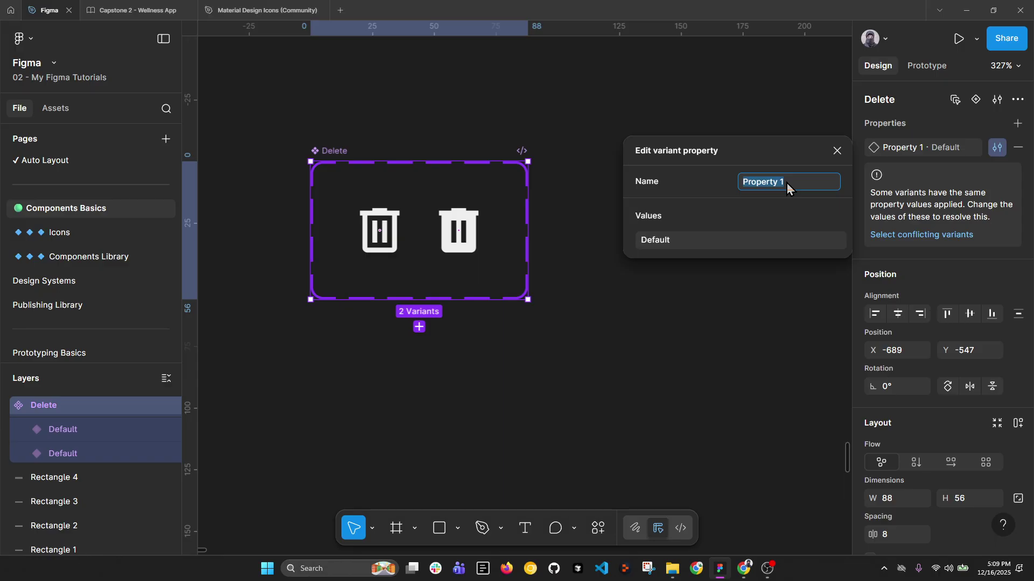
text(State)
text(Type)
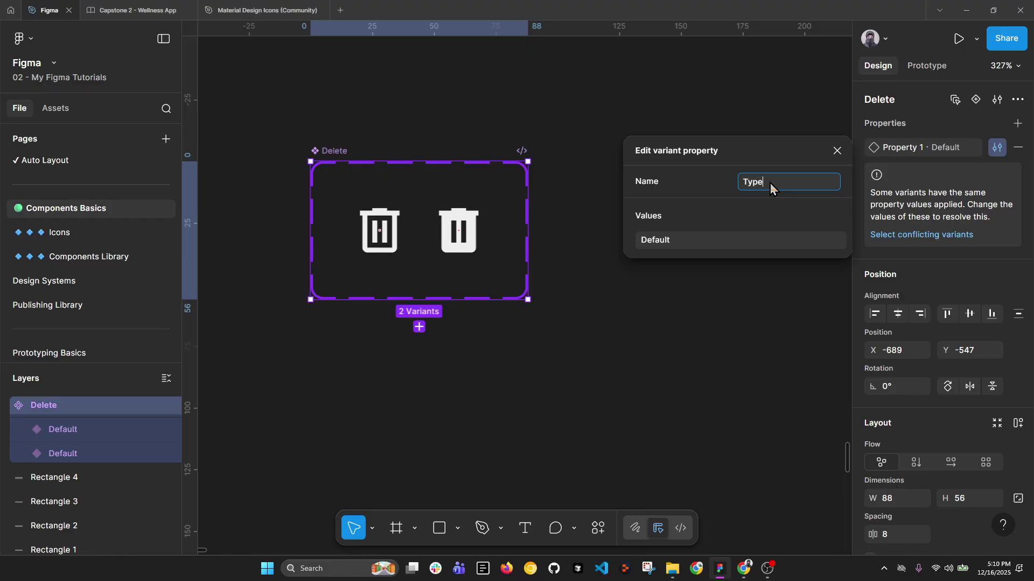
click(658, 317)
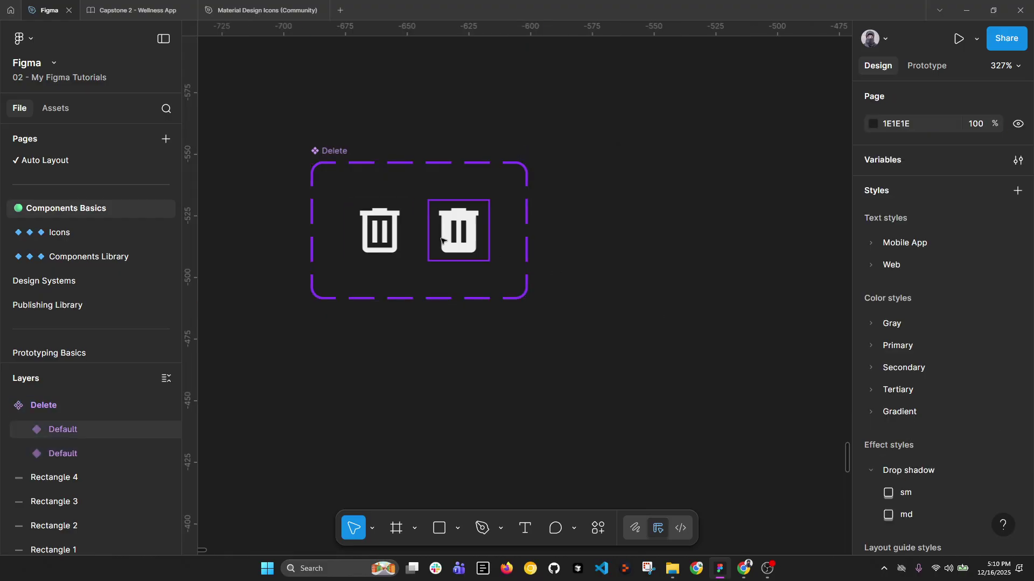
Step: Set the outlined trash icon variant's Type value to "Outlined"
click(398, 218)
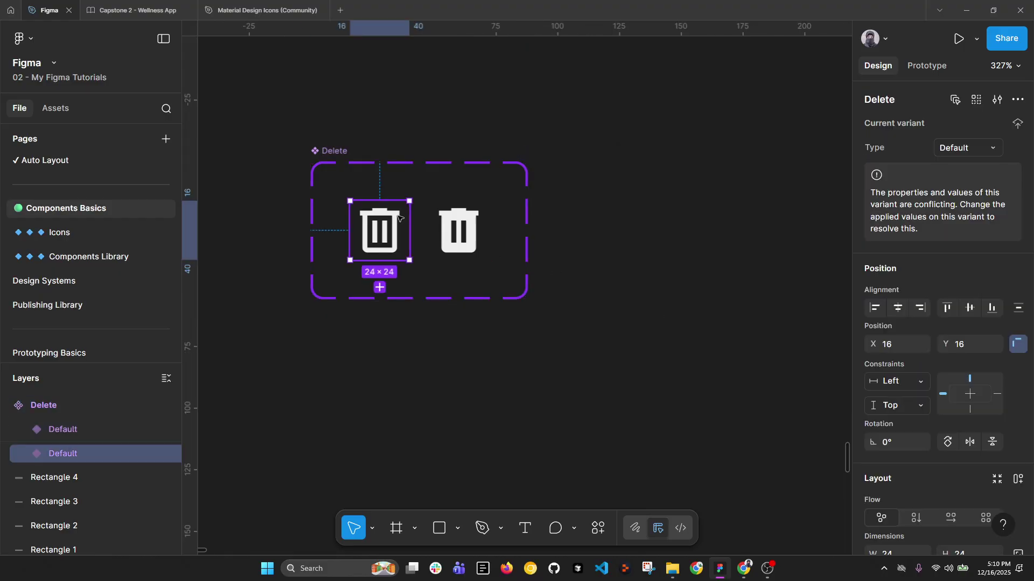
click(956, 154)
text(Outlined)
key(Return)
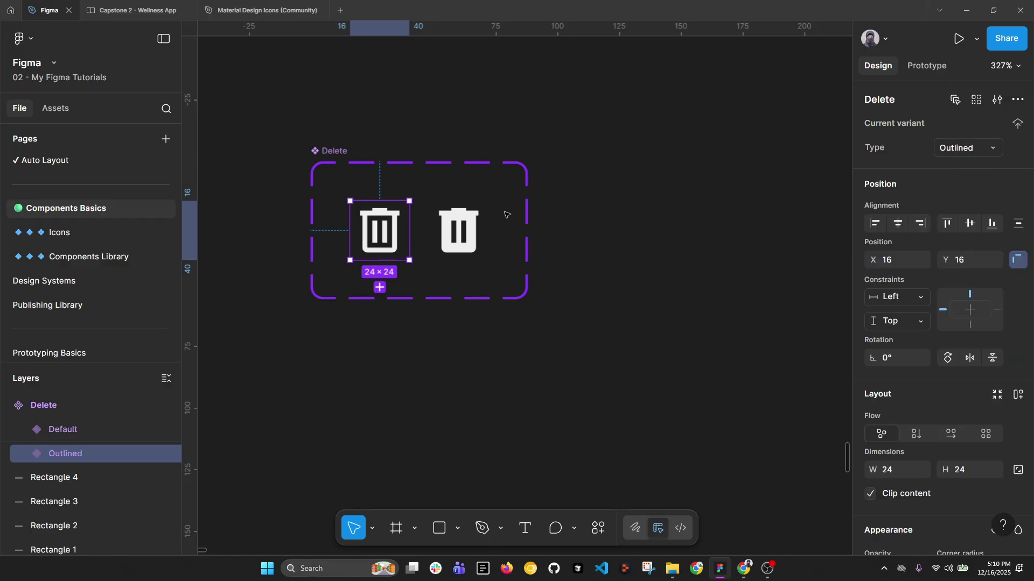
Step: Set the solid trash icon variant's Type value to "Filled"
click(458, 220)
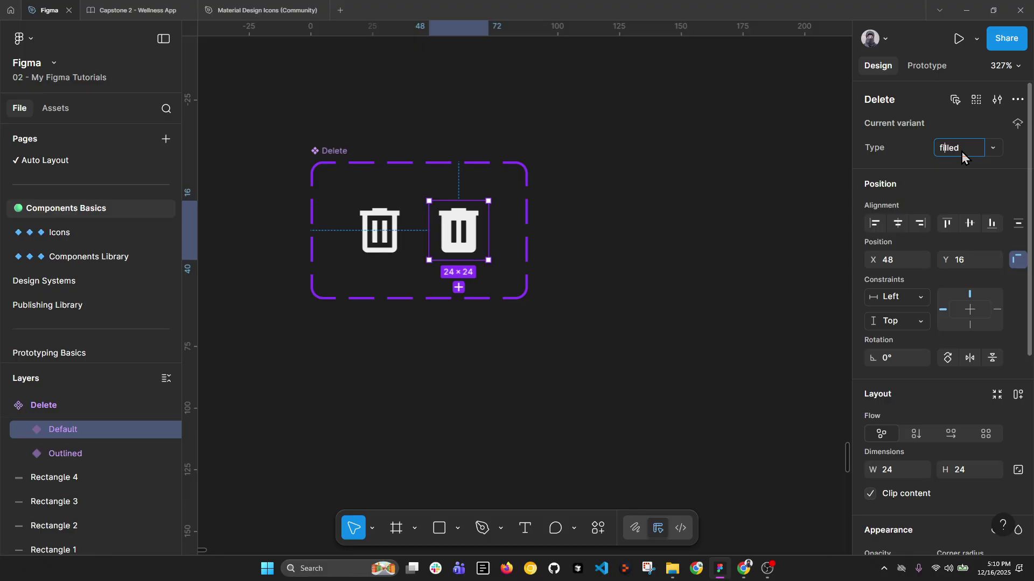
key(Return)
key(Return)
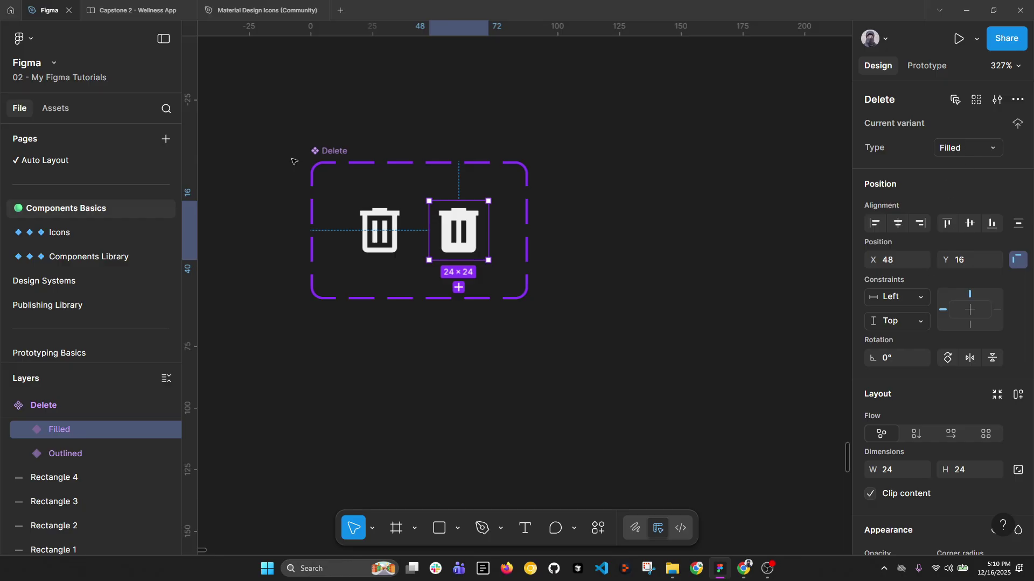
Step: Place an instance of the Outlined trash icon variant below the Delete component set
click(324, 160)
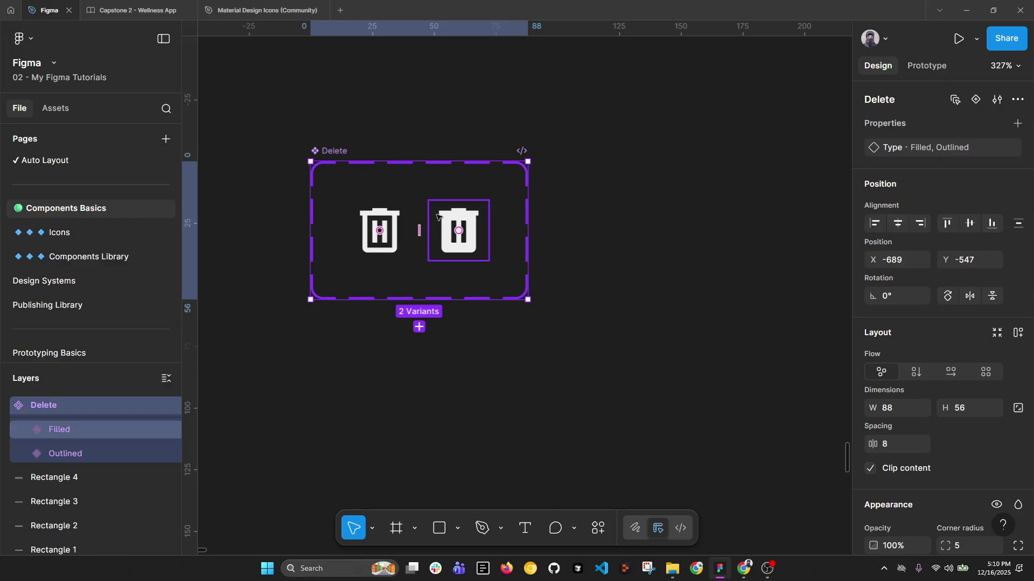
scroll(436, 217, down, 2)
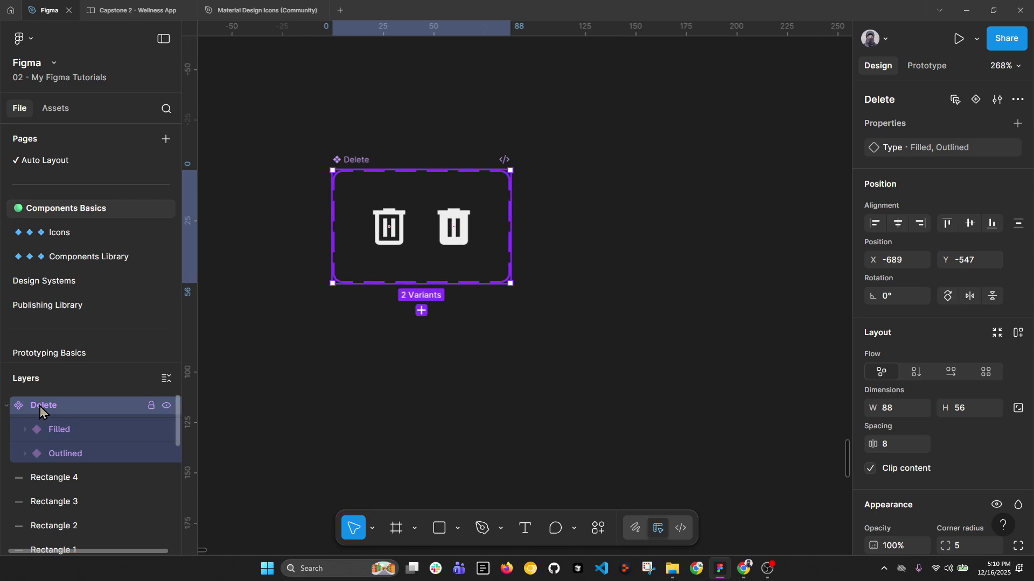
click(376, 216)
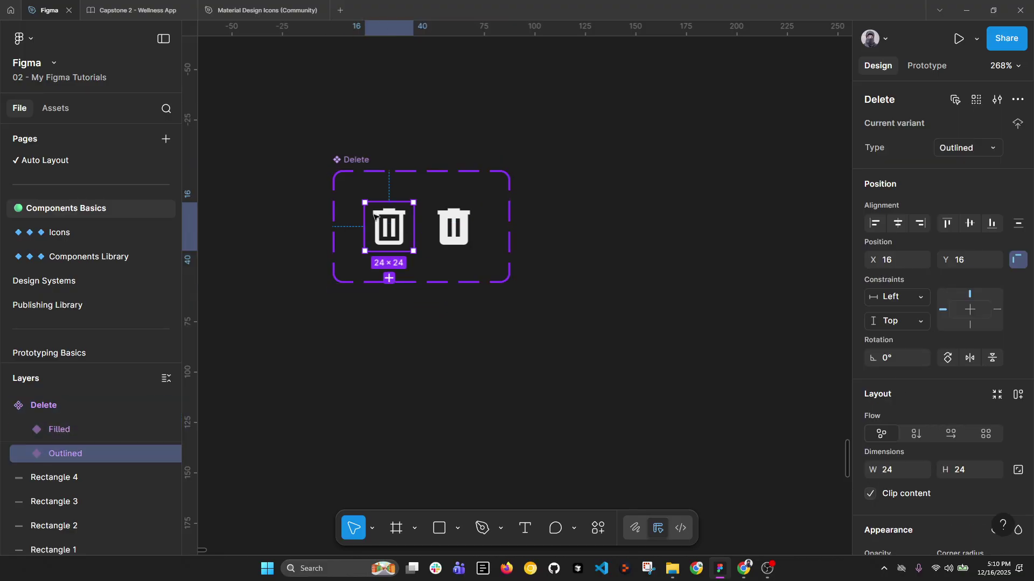
drag(376, 216, 375, 348)
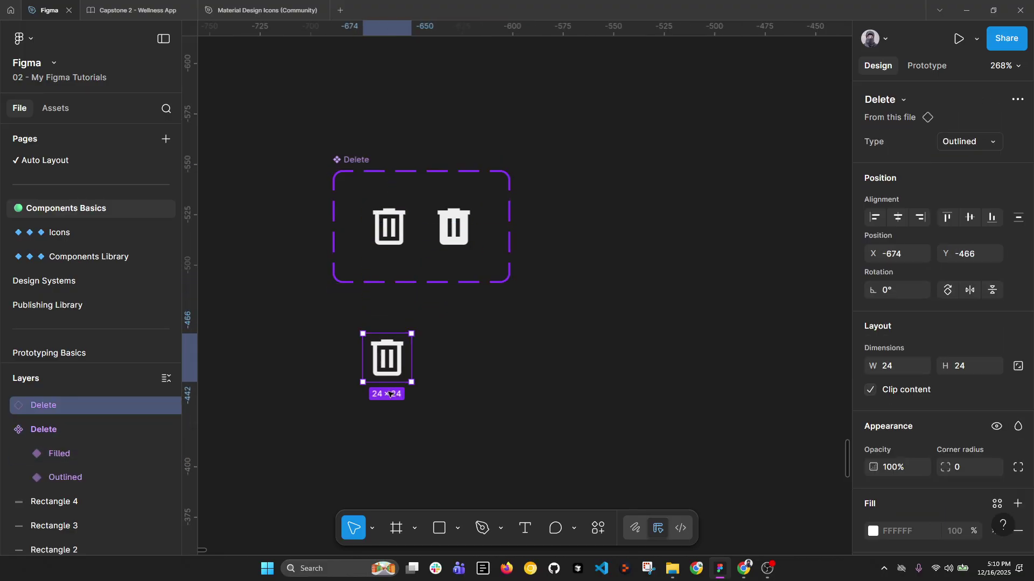
scroll(409, 323, down, 3)
scroll(409, 323, left, 2)
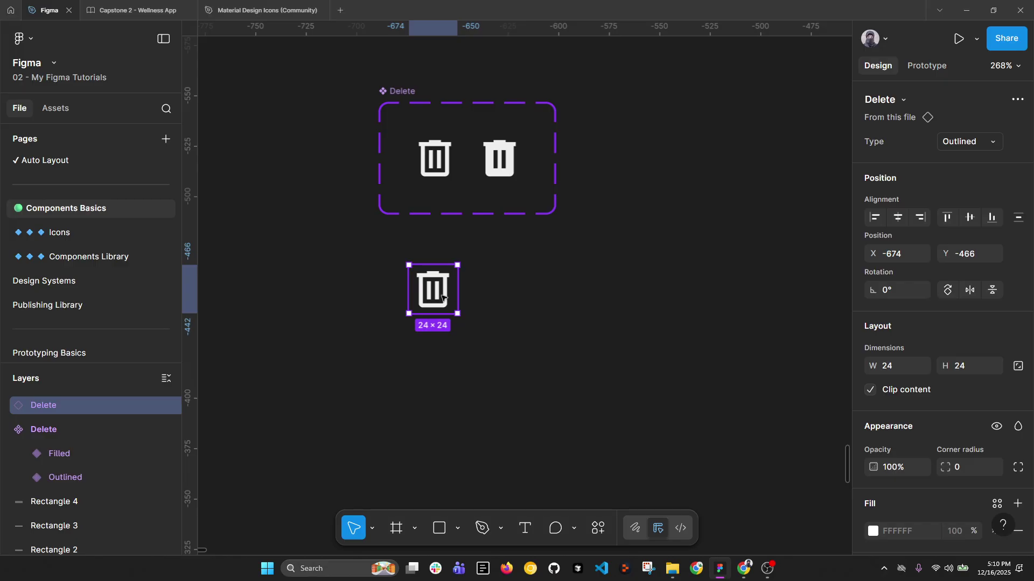
Step: Switch the Delete instance's Type to Filled
click(974, 143)
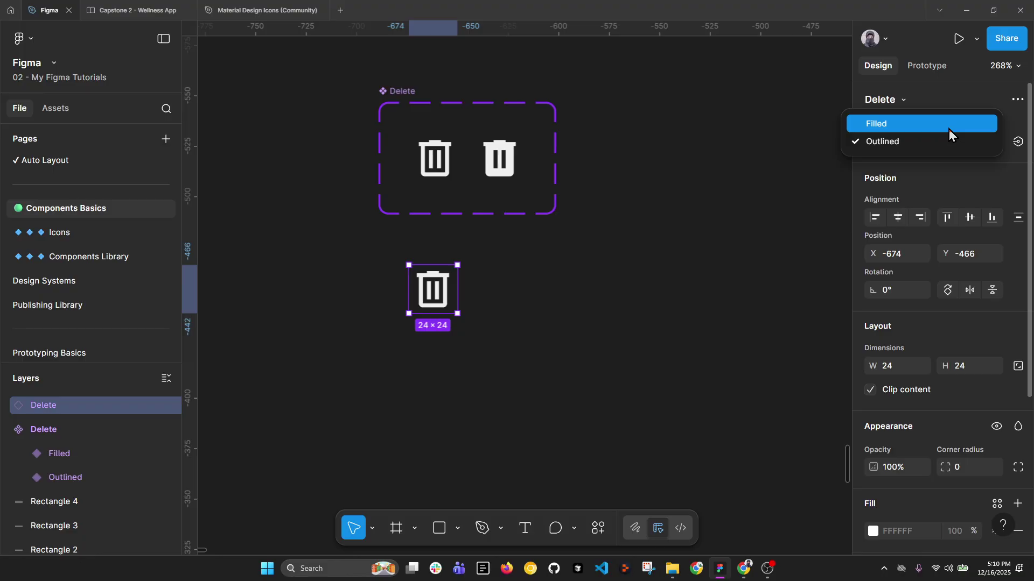
click(949, 132)
click(950, 142)
click(940, 160)
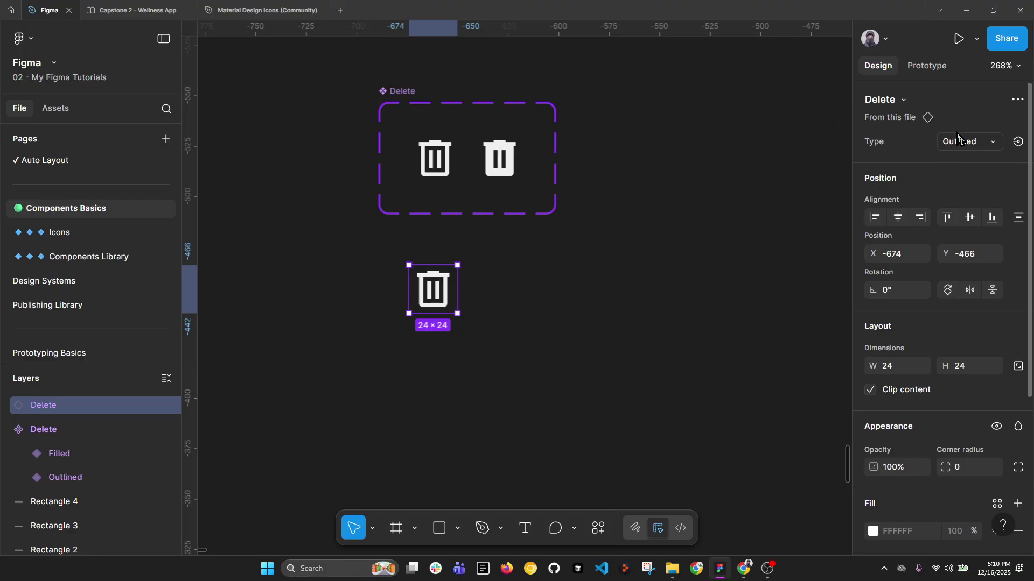
click(957, 141)
click(937, 132)
click(692, 298)
Step: Place a copy of the Settings icon instance to the right of the Delete component set
scroll(544, 321, down, 3)
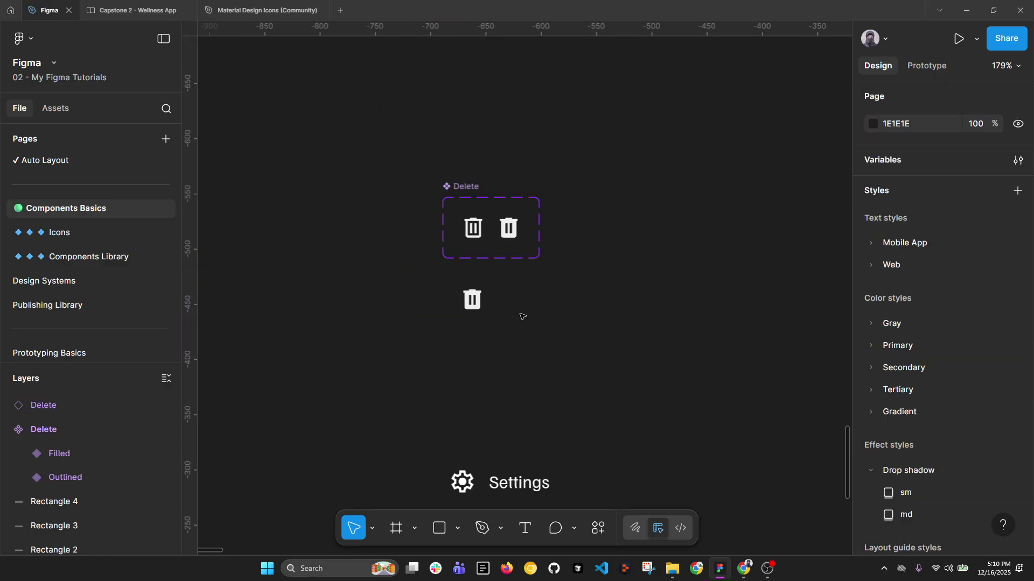
scroll(525, 378, down, 4)
scroll(516, 323, up, 2)
click(463, 348)
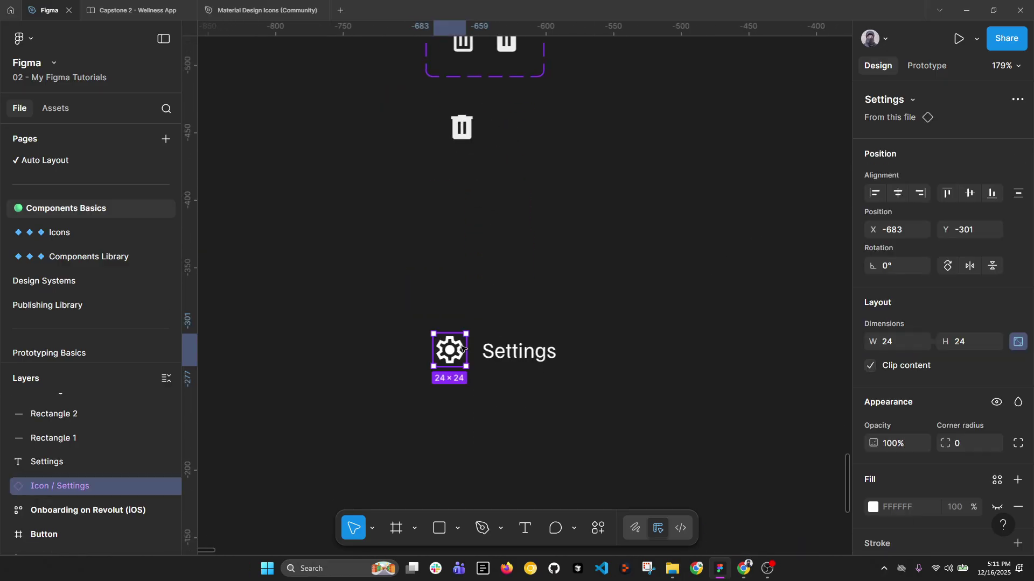
drag(463, 349, 656, 86)
scroll(657, 161, up, 5)
drag(695, 254, 734, 227)
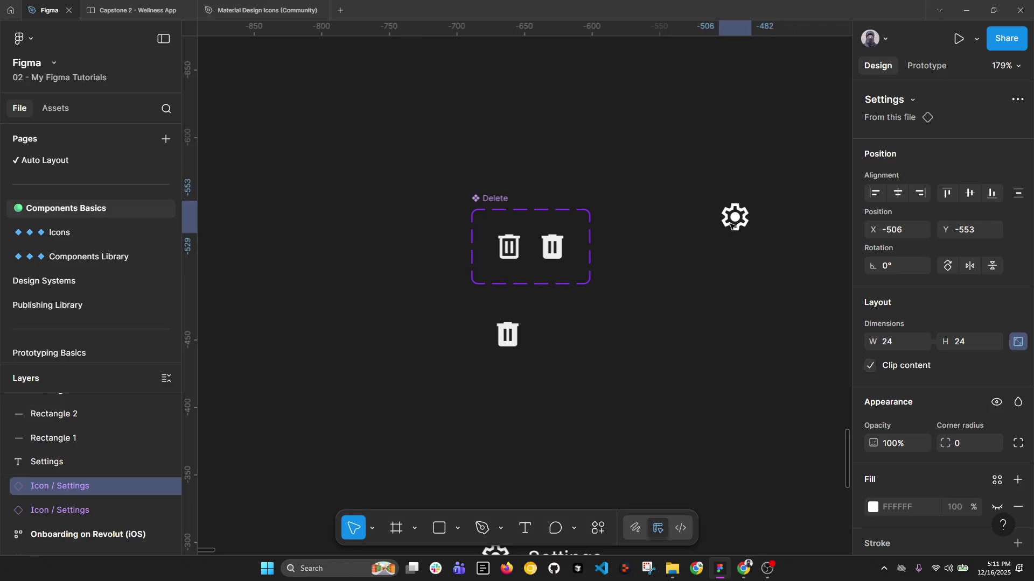
scroll(732, 227, right, 2)
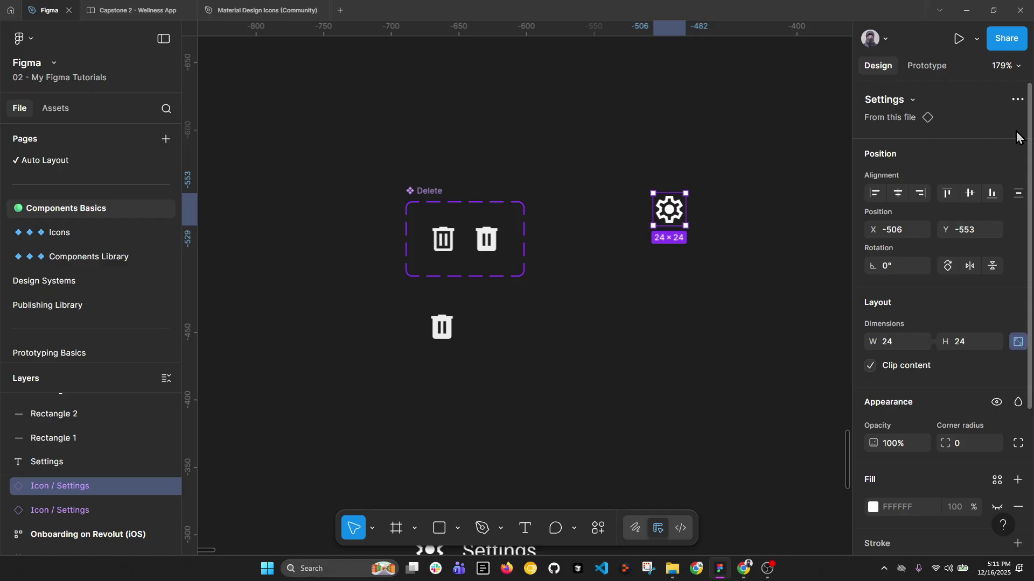
Step: Compare the properties of the Delete instance and the Settings icon copy, and delete the Settings copy
click(444, 328)
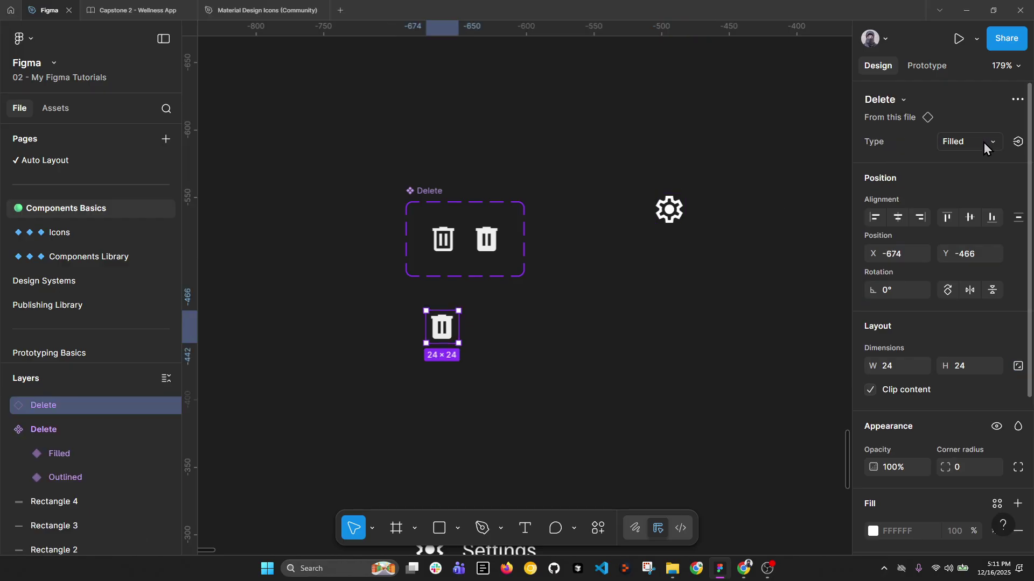
click(670, 214)
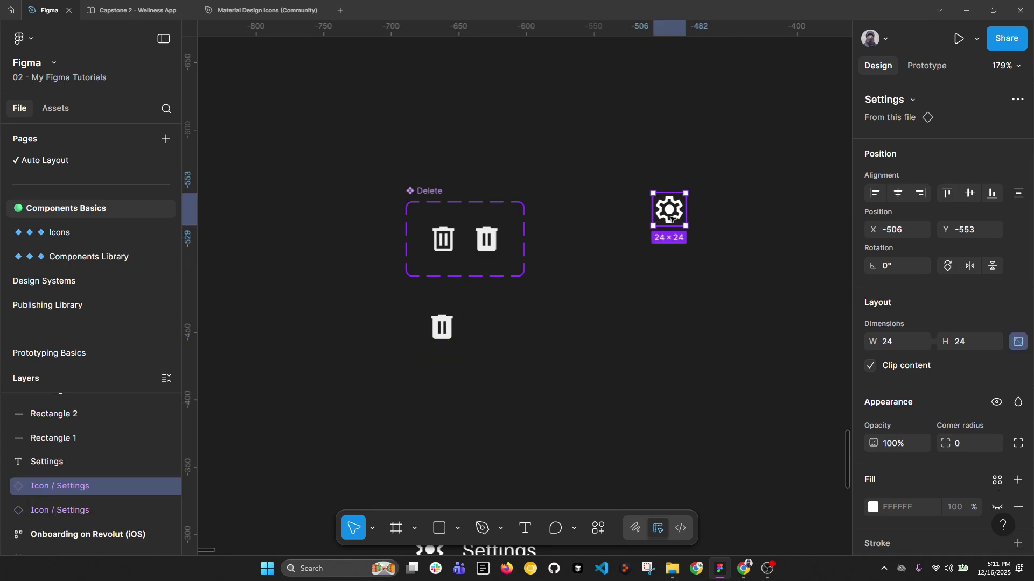
key(Delete)
Step: Move the Delete instance to the right of the component set and enlarge the set to about 182 × 180
drag(447, 334, 699, 223)
click(483, 259)
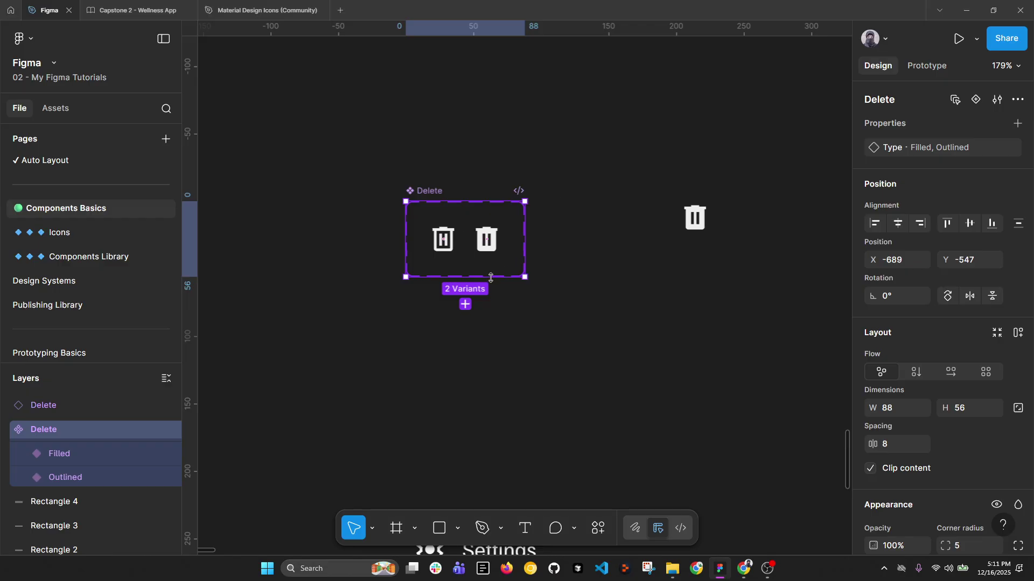
drag(491, 277, 511, 448)
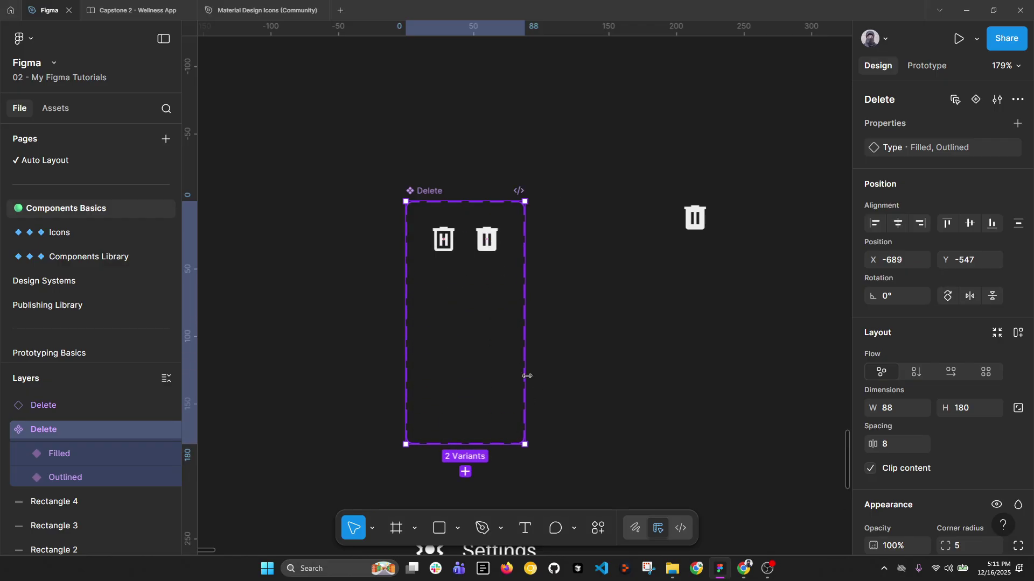
drag(527, 376, 652, 366)
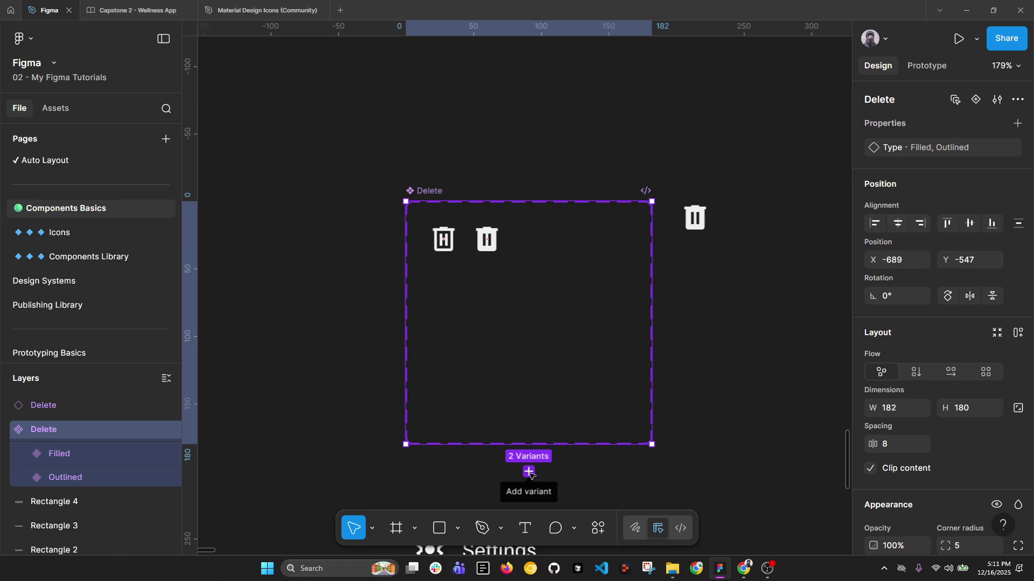
Step: Try adding a single new variant to the Delete component set and remove it again
click(529, 472)
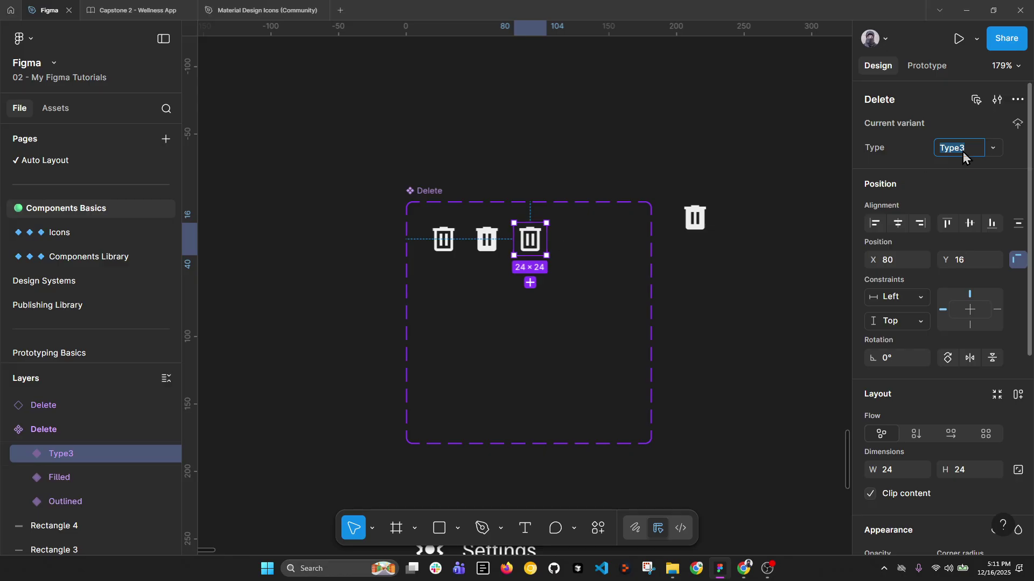
scroll(942, 323, down, 6)
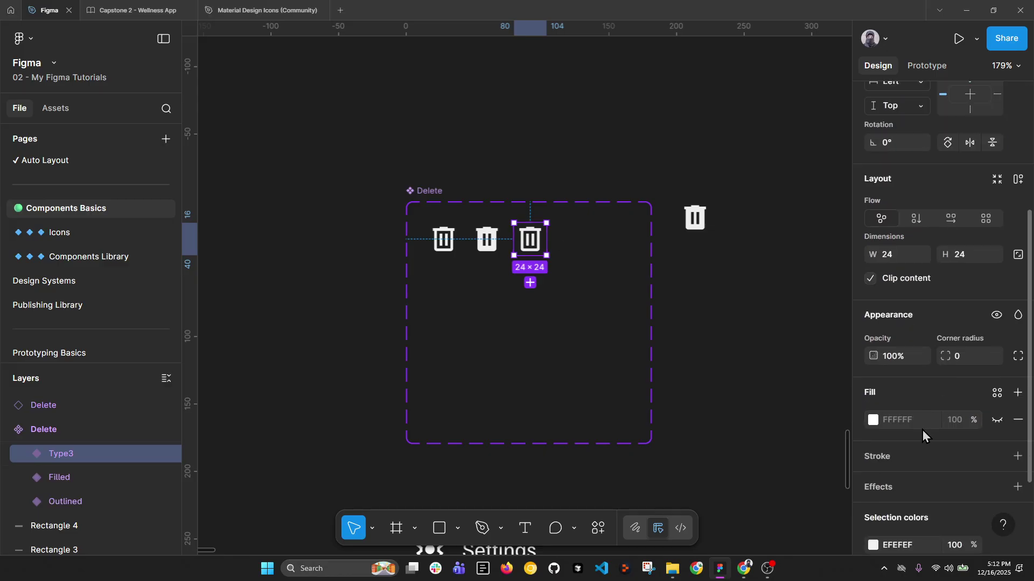
scroll(926, 453, up, 6)
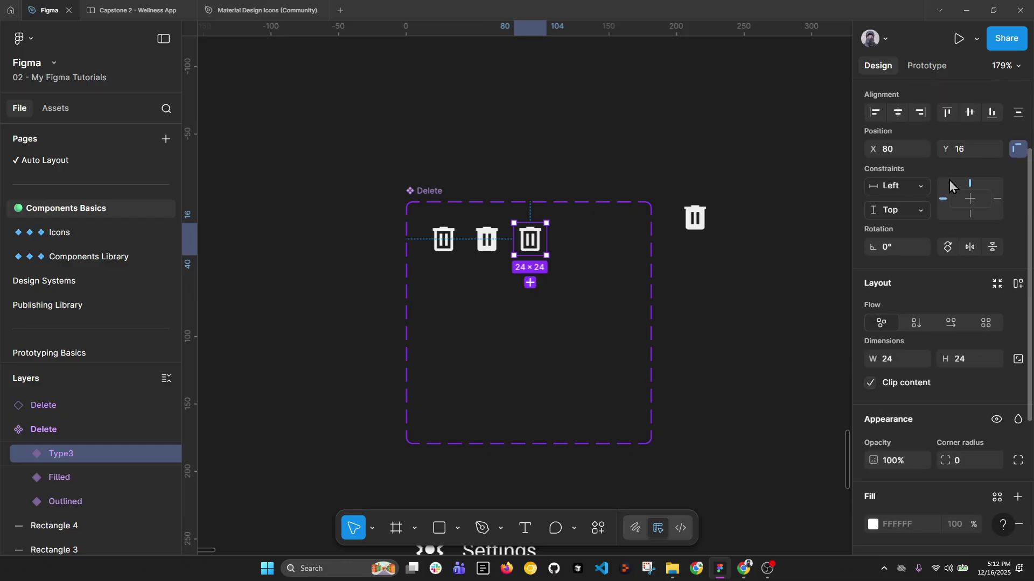
click(565, 178)
click(523, 242)
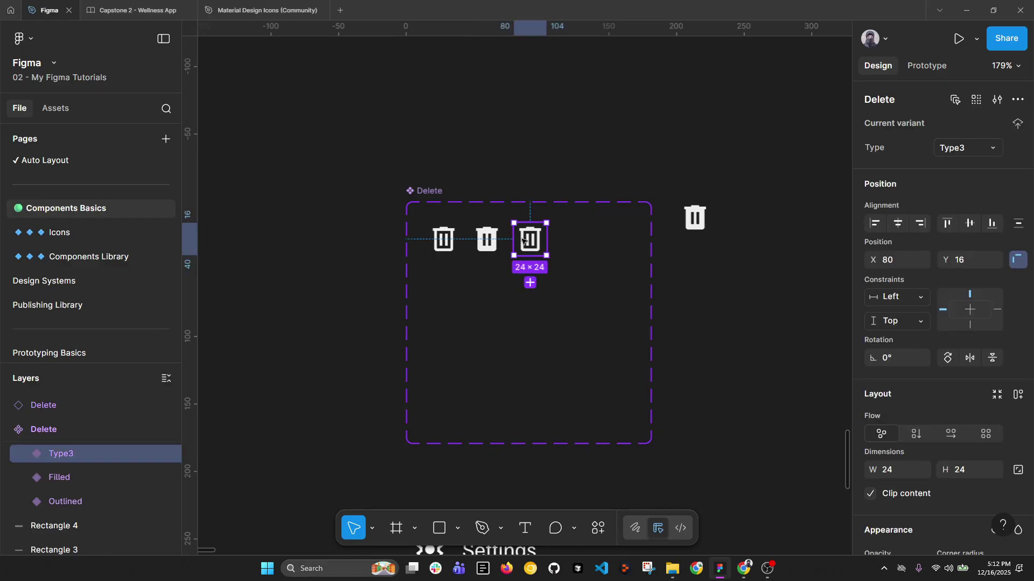
key(Delete)
Step: Apply the Gray/50 color style to both the Outlined and Filled trash icon variants
click(443, 238)
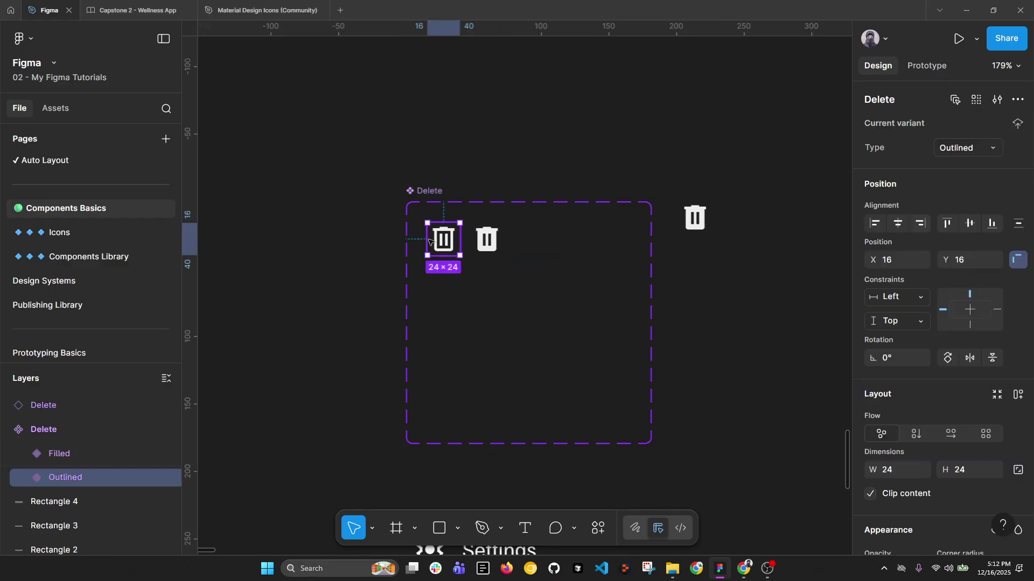
shift+click(487, 240)
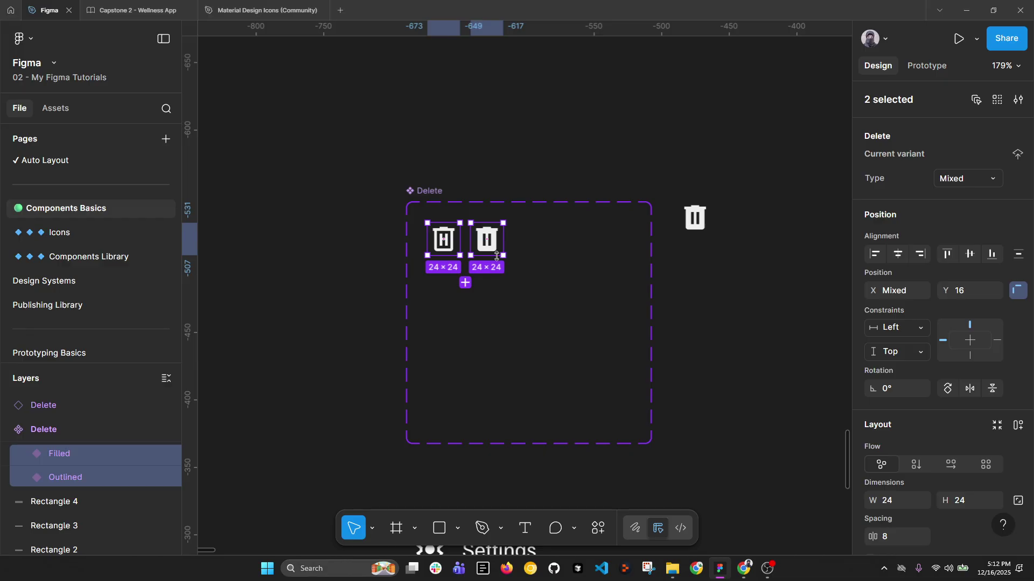
scroll(484, 258, up, 3)
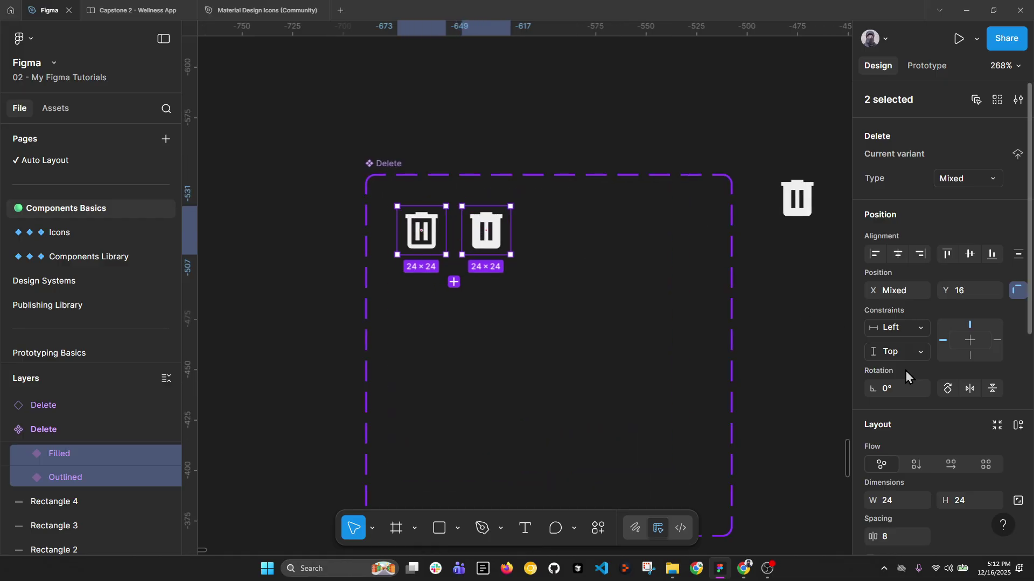
scroll(948, 392, down, 5)
scroll(967, 455, down, 3)
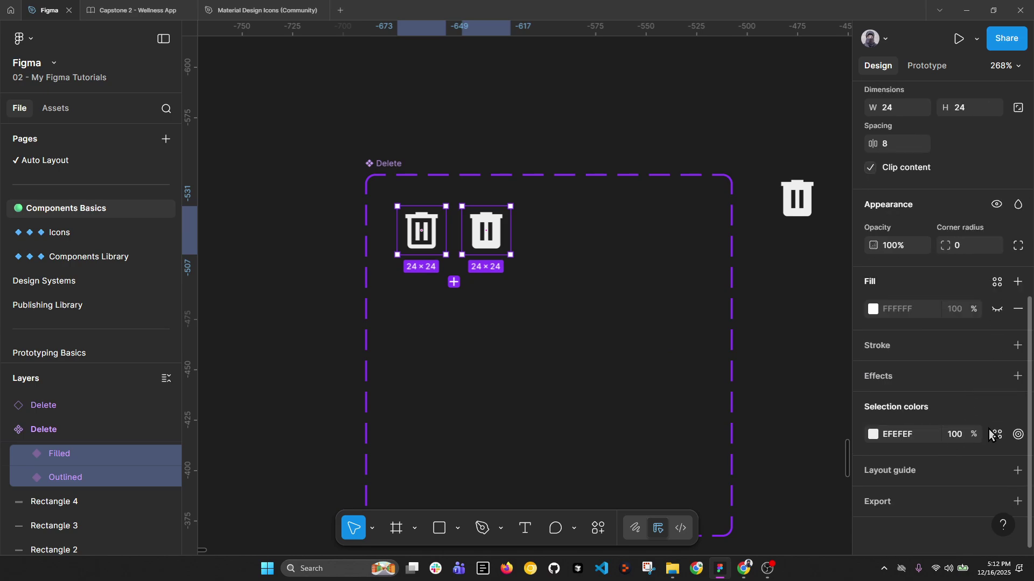
click(873, 435)
click(694, 362)
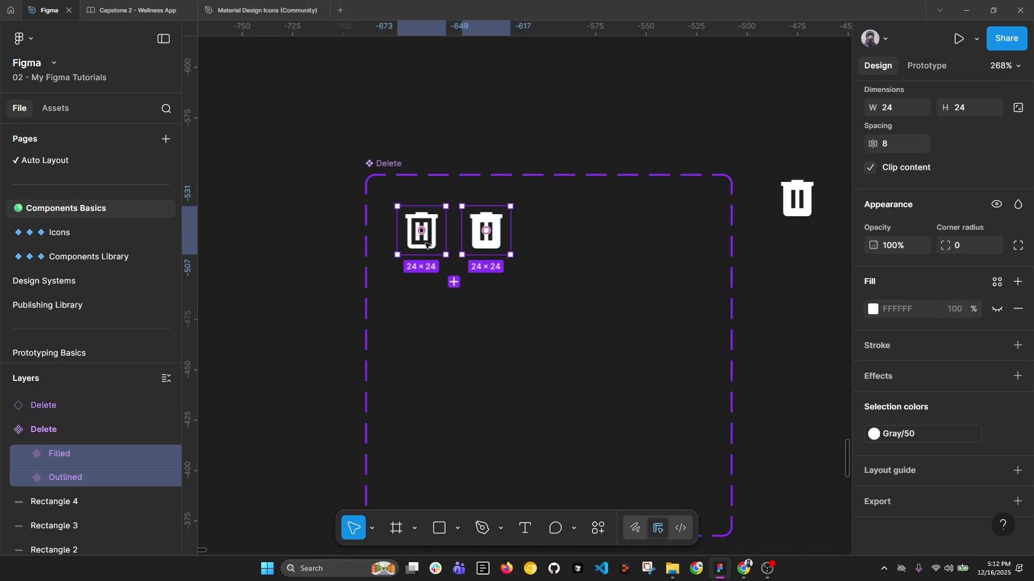
Step: Add two new variants to the Delete component set by duplicating the Outlined and Filled icons together
scroll(438, 247, down, 3)
scroll(439, 247, up, 3)
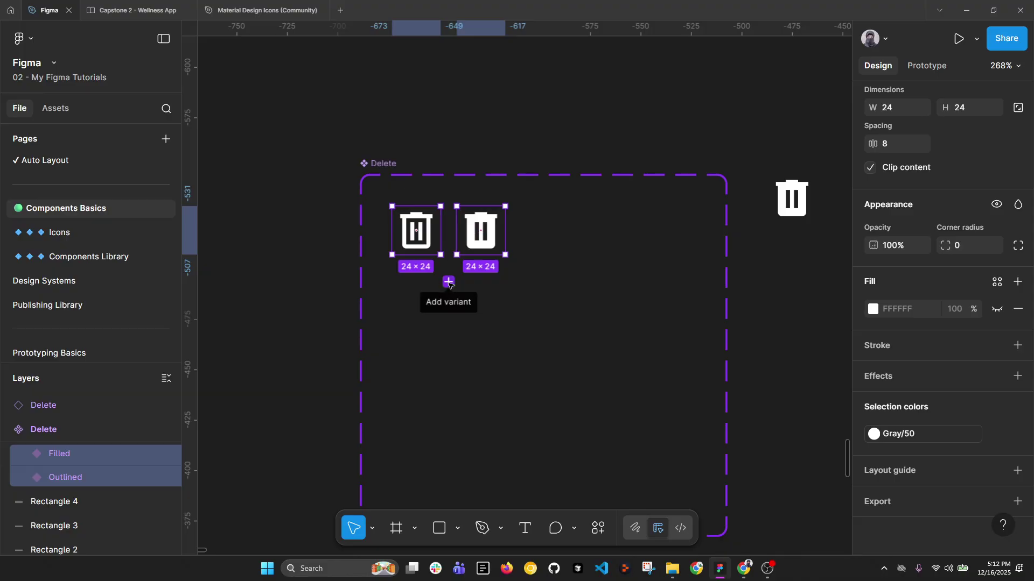
scroll(447, 285, down, 2)
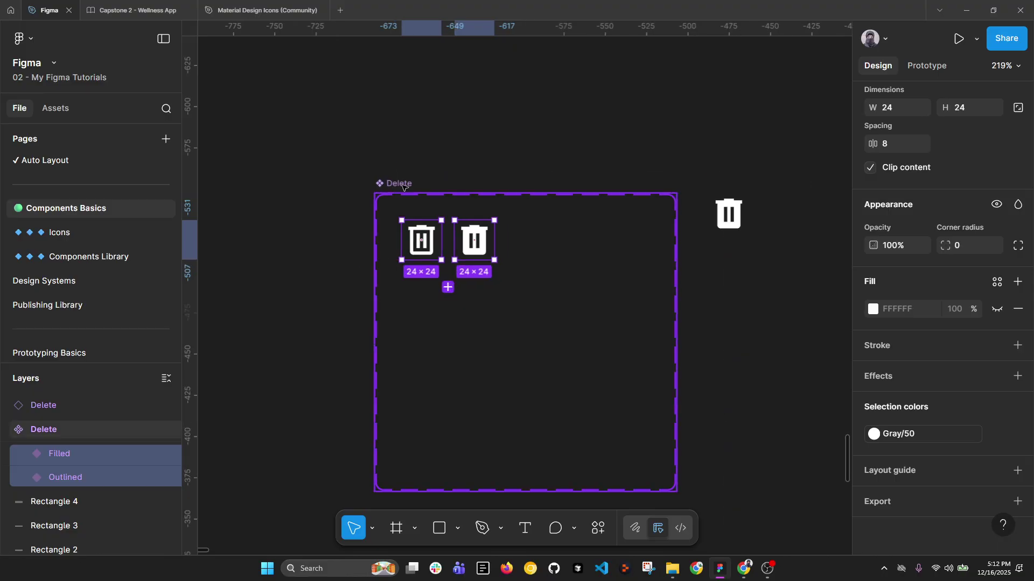
click(508, 155)
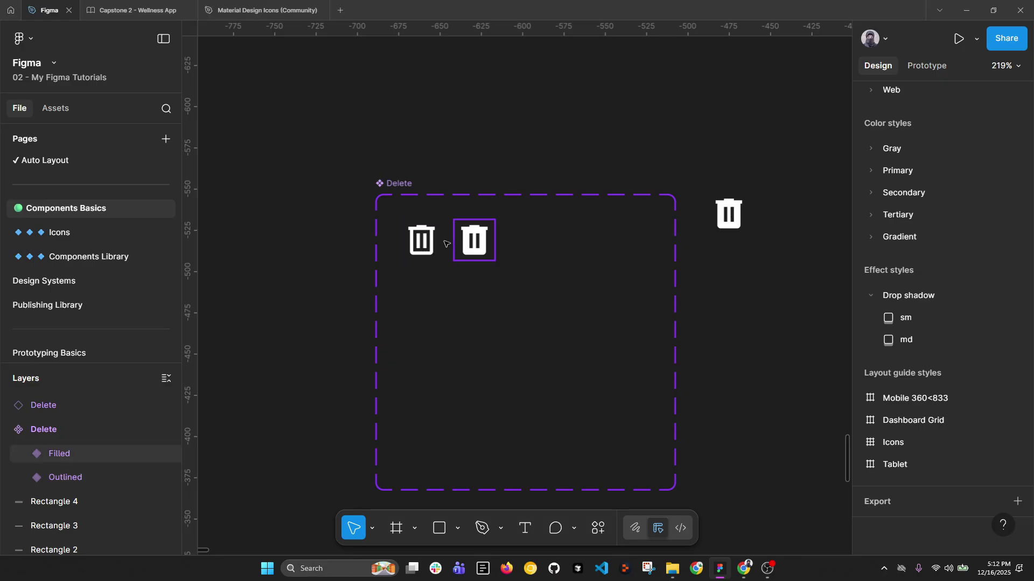
click(421, 241)
shift+click(476, 242)
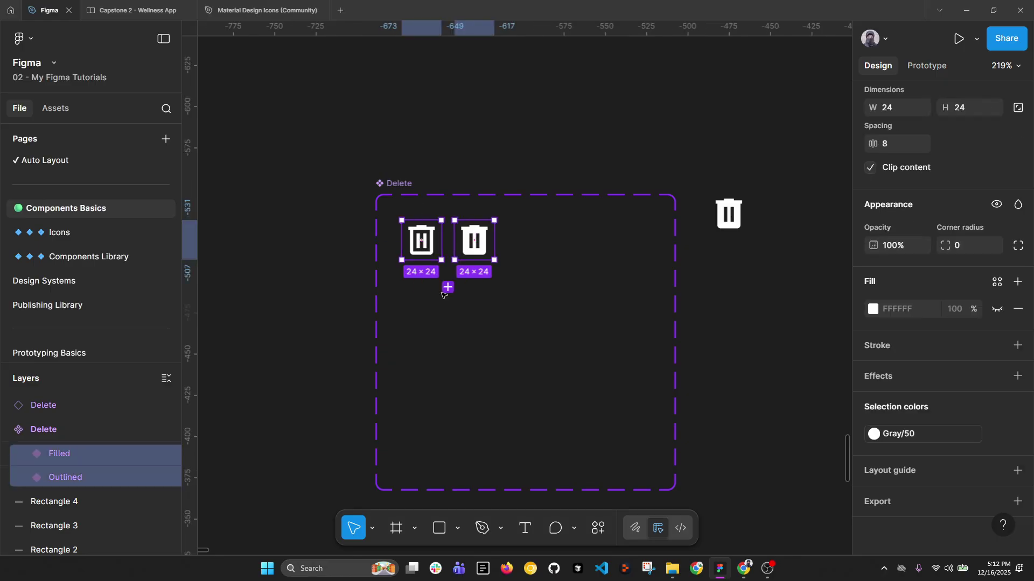
scroll(897, 236, up, 6)
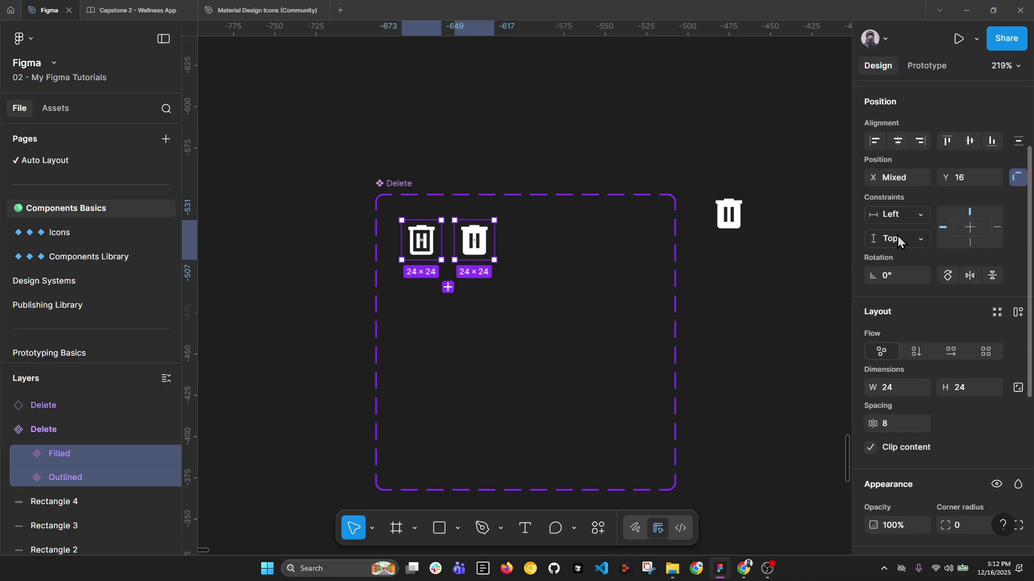
click(447, 288)
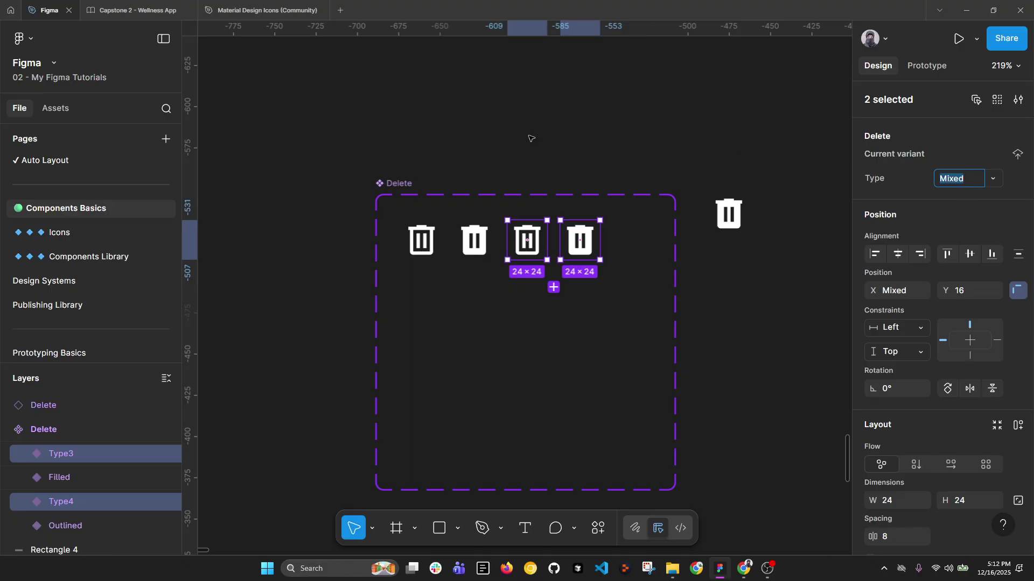
Step: Add a variant property named Color with the value White to the Delete component set
click(488, 162)
click(418, 193)
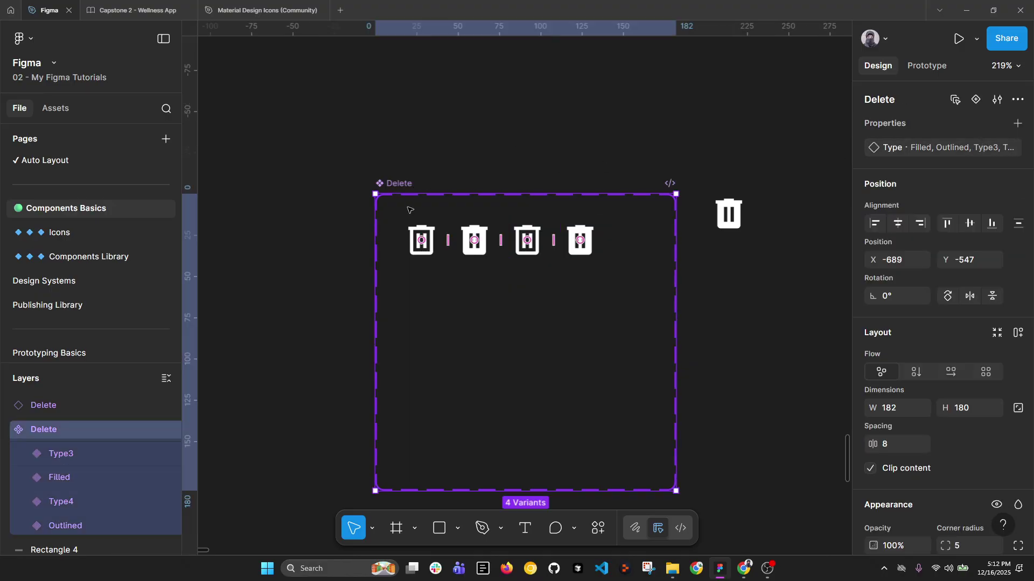
click(1017, 124)
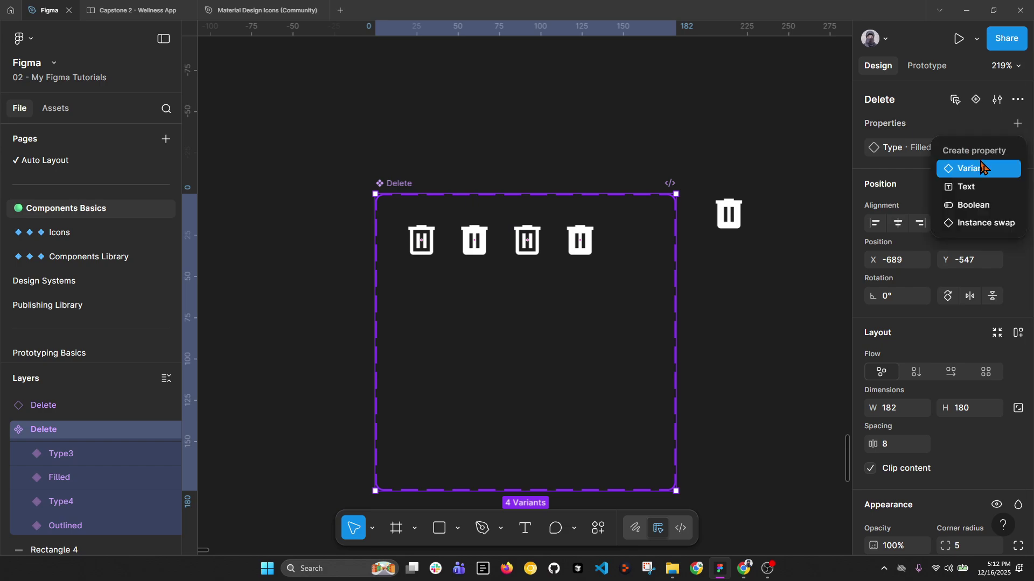
click(1018, 124)
click(1017, 123)
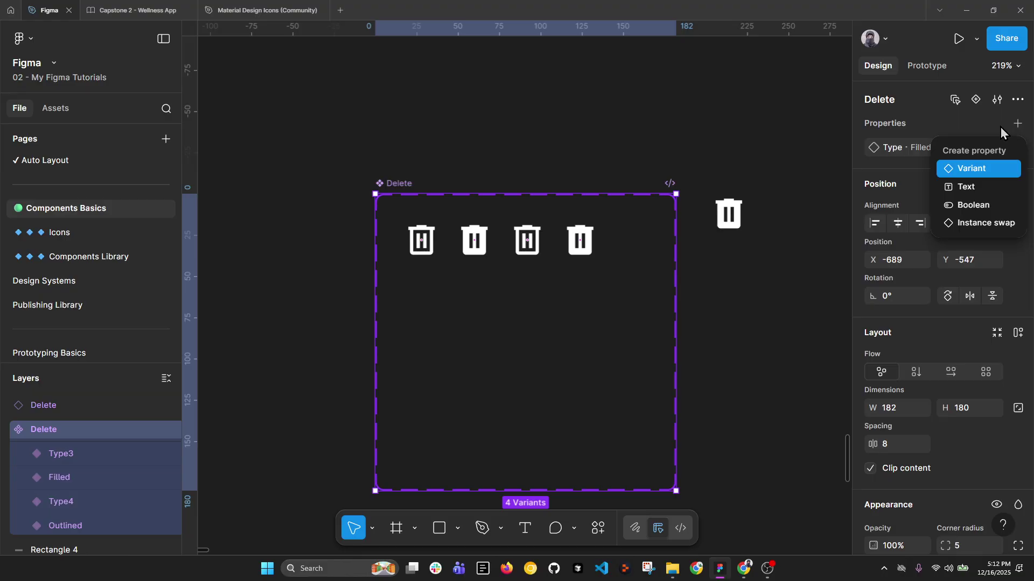
click(972, 170)
text(Color)
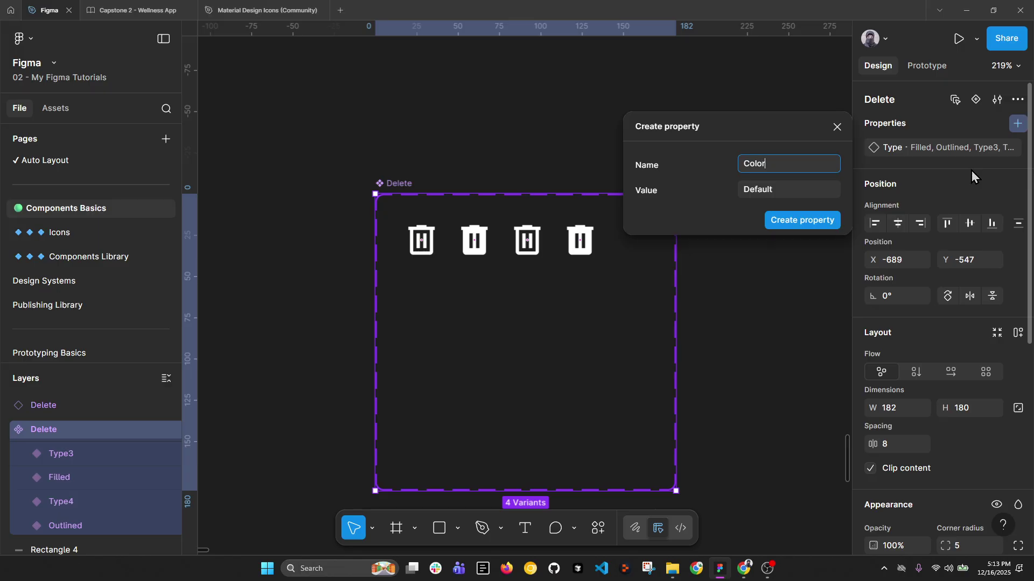
click(764, 191)
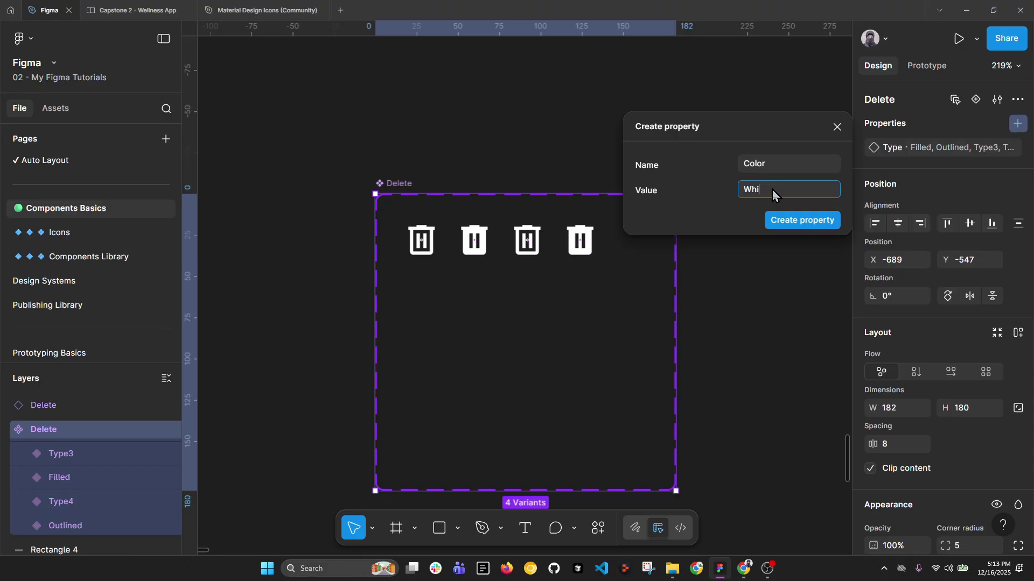
key(Return)
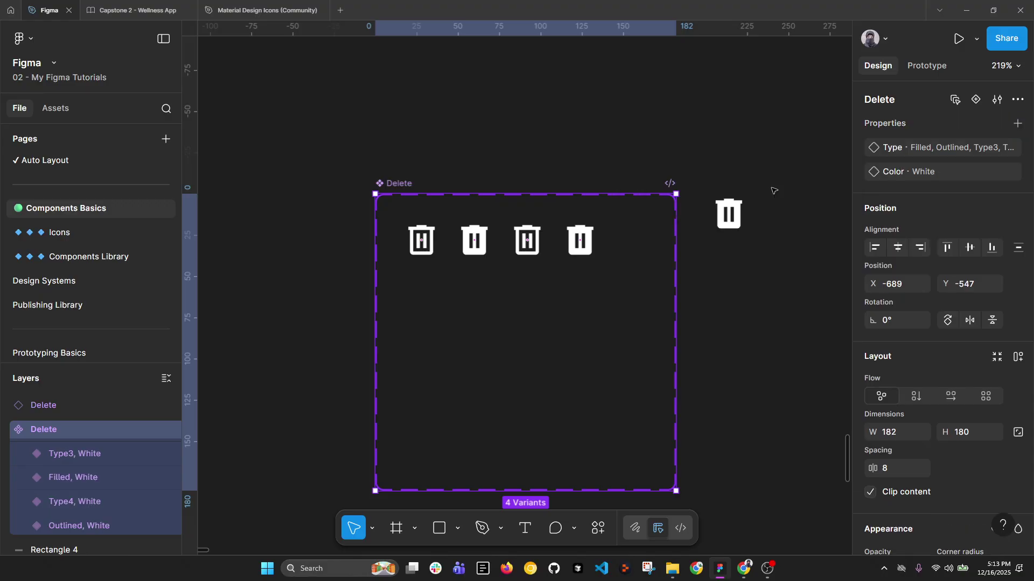
Step: Set the Color property of the two duplicated trash icon variants to Yellow
click(536, 228)
shift+click(580, 240)
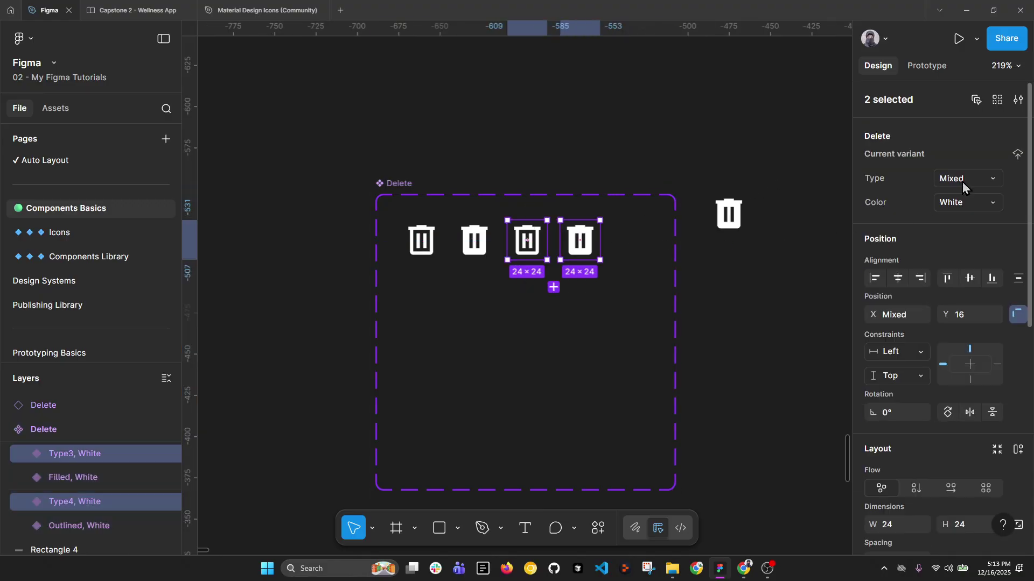
double_click(966, 209)
text(Yellow)
key(Return)
Step: Apply the Primary/400 color style to both Yellow trash icon variants
scroll(916, 357, down, 5)
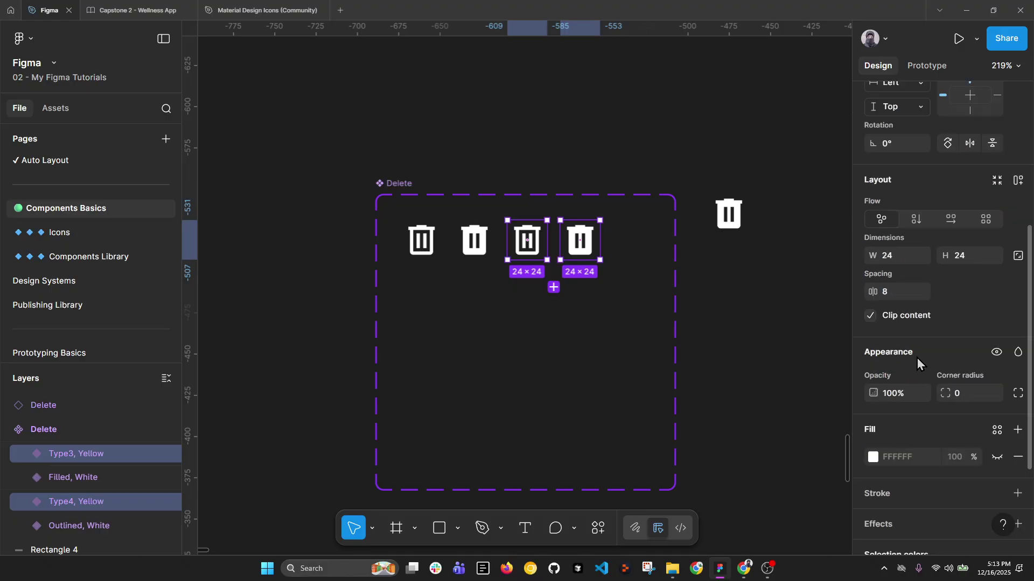
scroll(993, 434, down, 3)
click(911, 434)
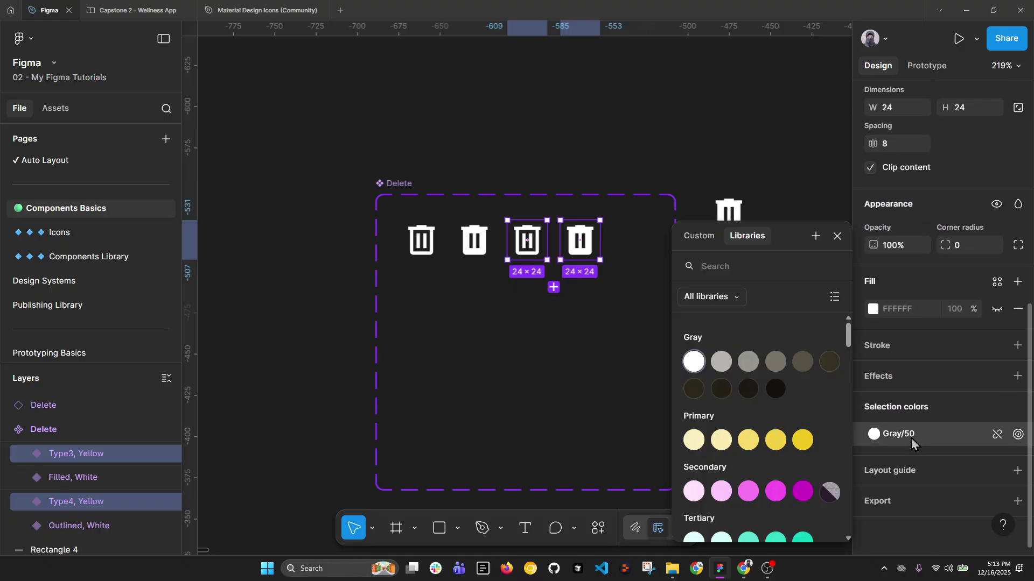
click(775, 441)
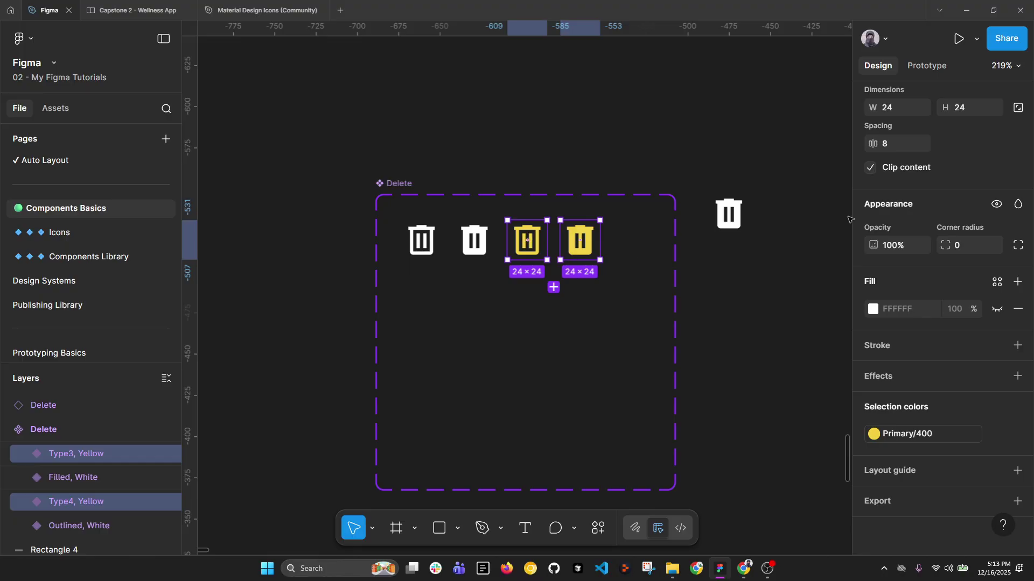
scroll(934, 211, up, 8)
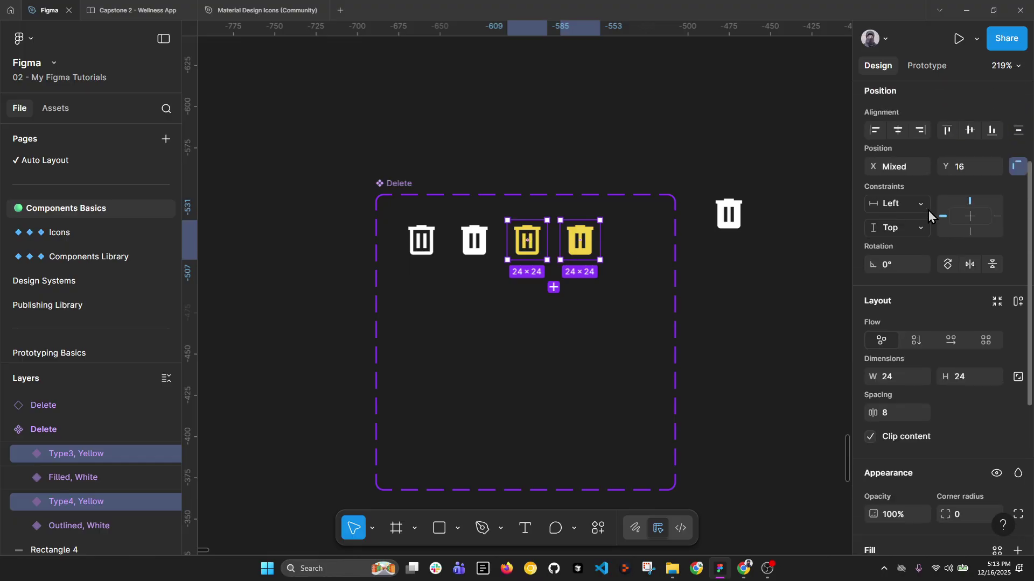
click(476, 164)
click(425, 241)
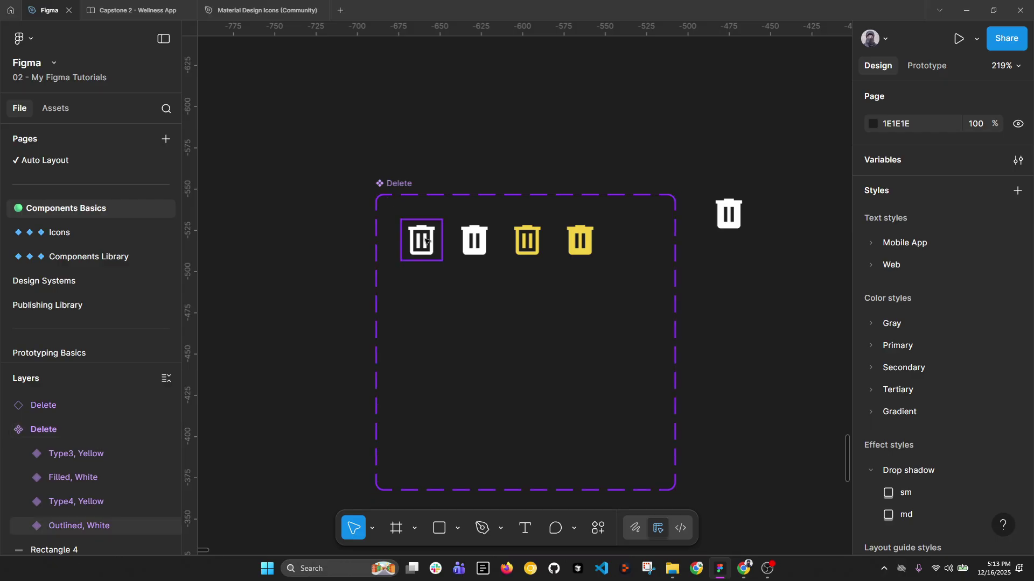
Step: Review the Type options of the Delete instance beside the component set and switch its Color to Yellow
click(729, 214)
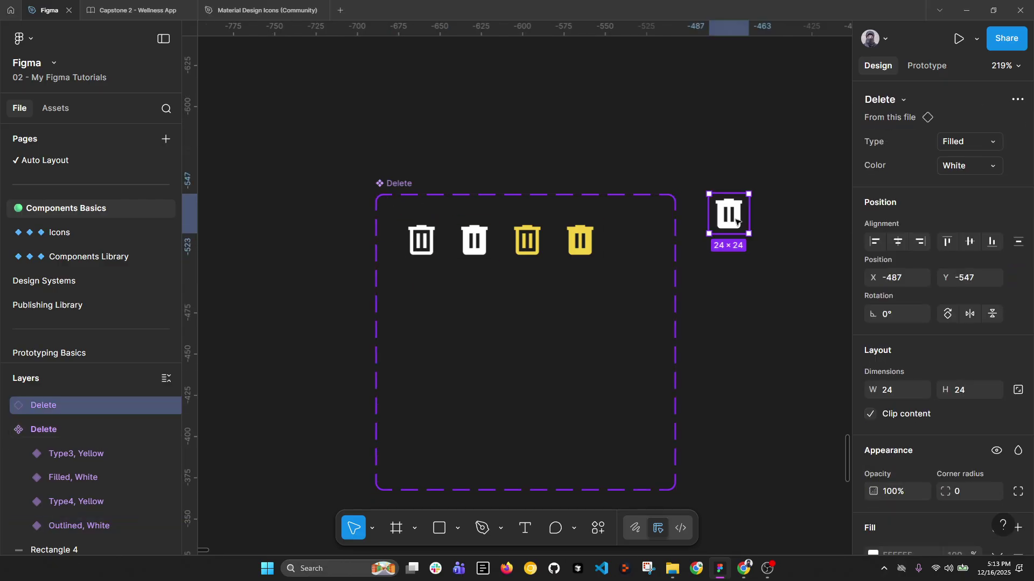
click(968, 141)
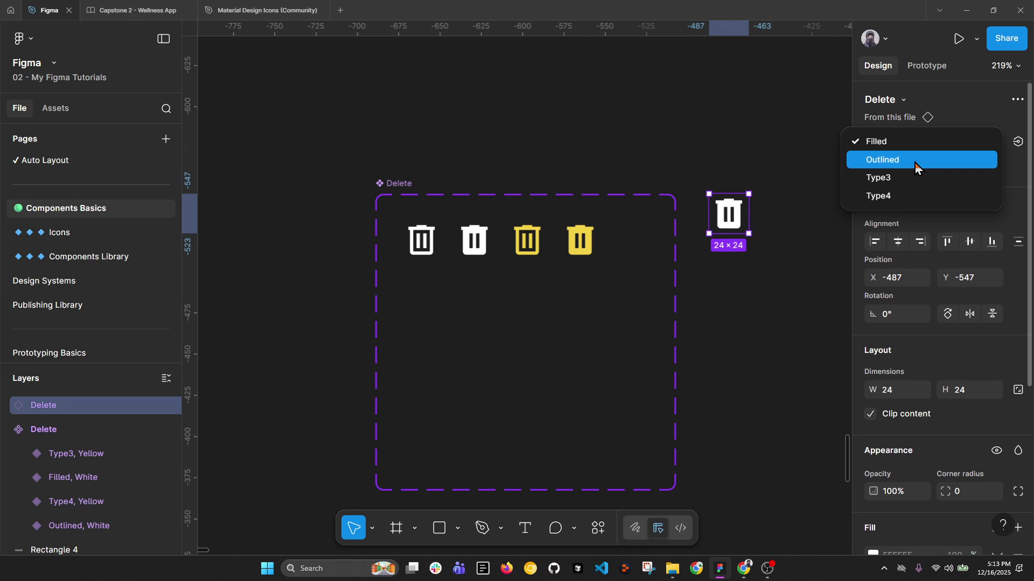
click(1003, 173)
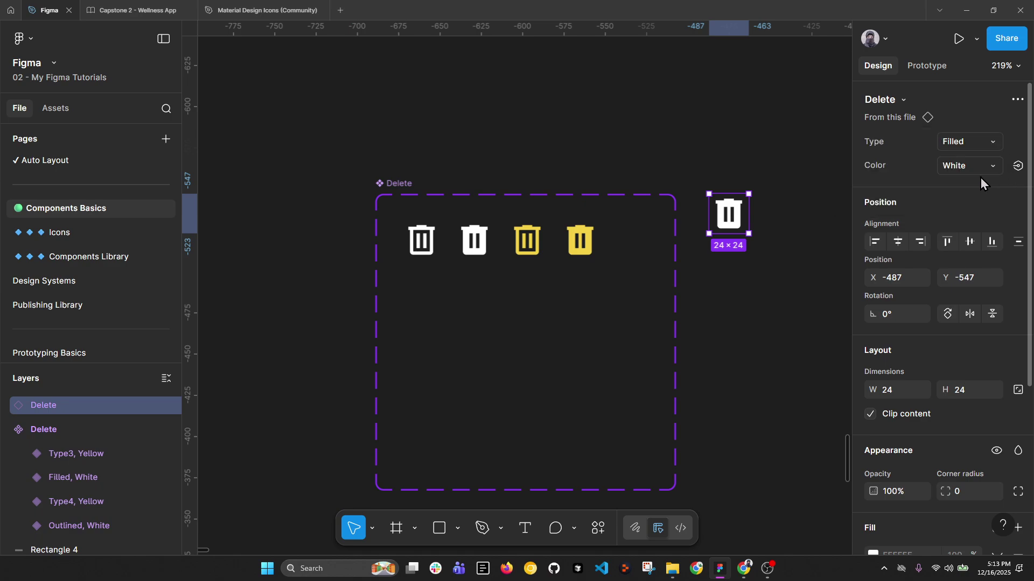
click(969, 167)
click(927, 186)
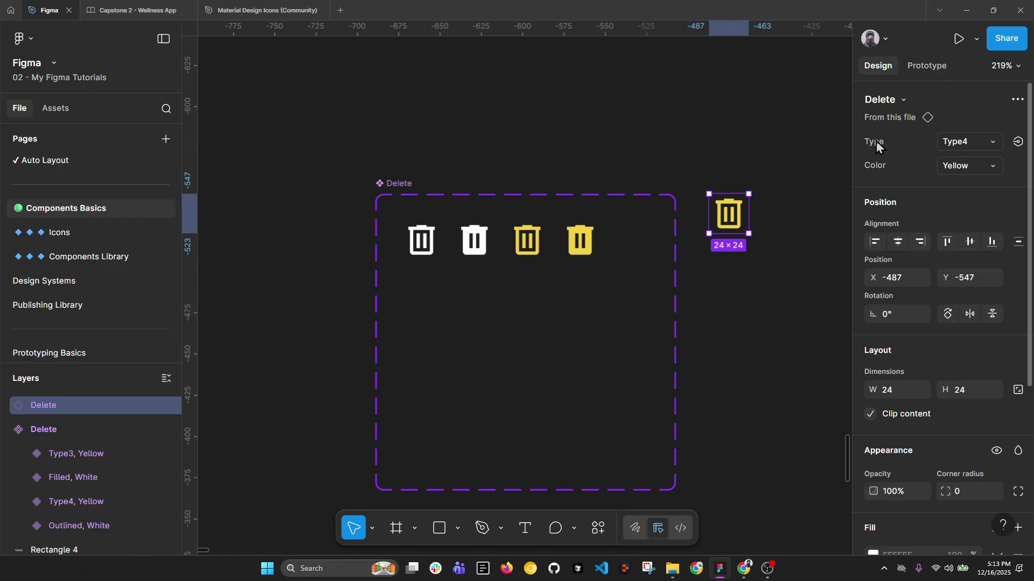
Step: Set the Type of the yellow outlined trash variant to Outlined and of the yellow solid one to Filled
click(522, 241)
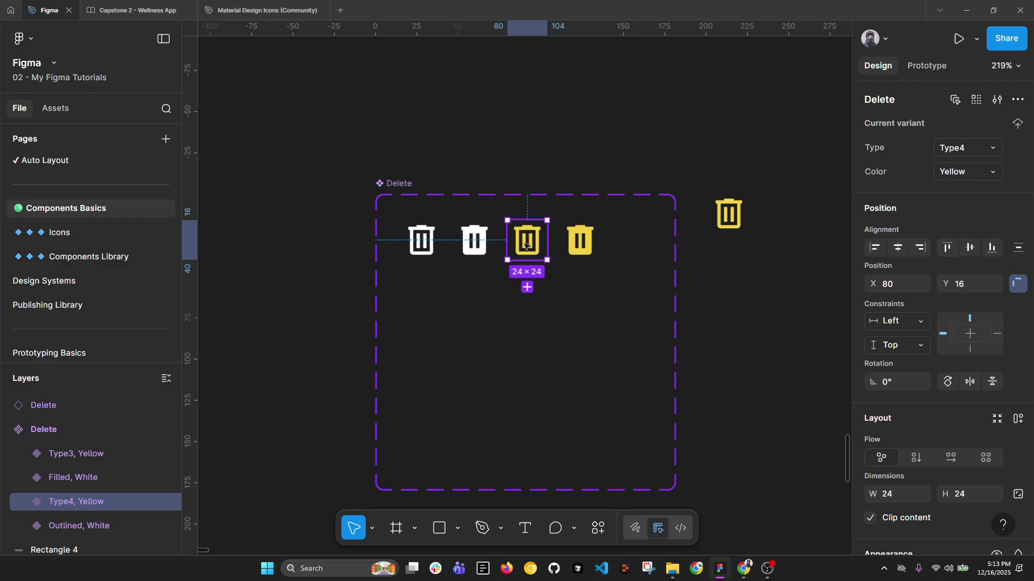
click(972, 152)
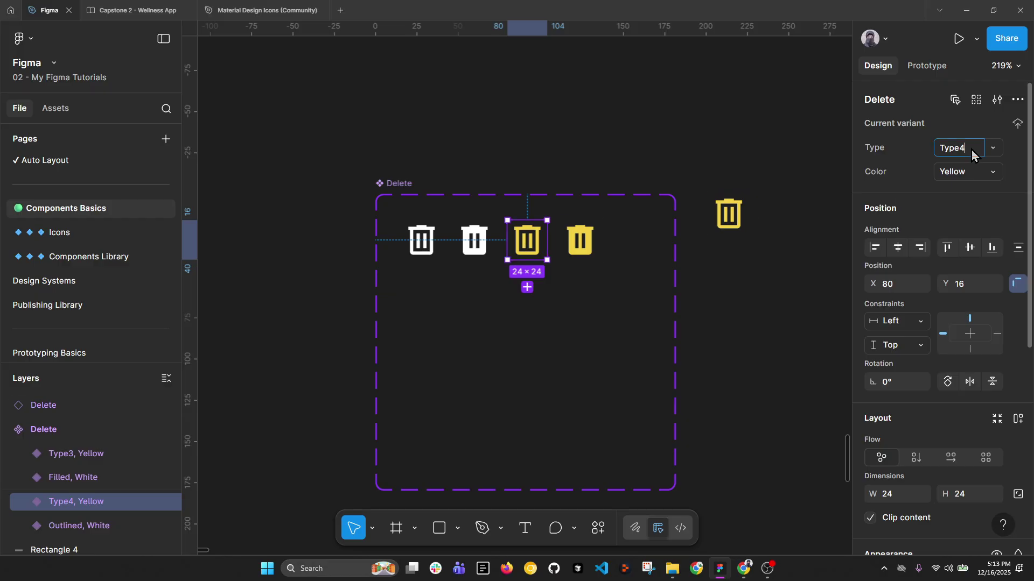
click(998, 149)
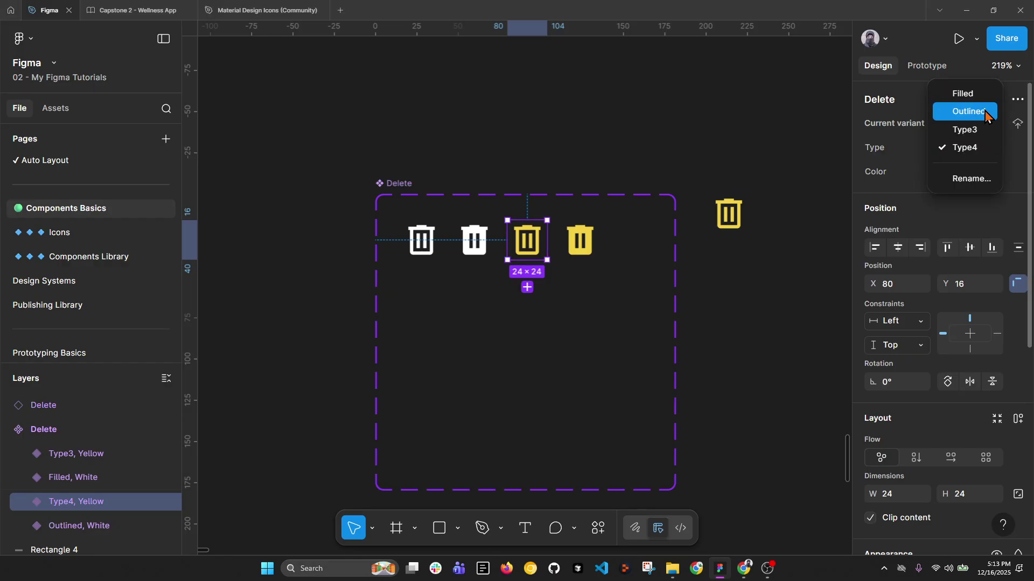
click(985, 112)
click(580, 240)
click(993, 148)
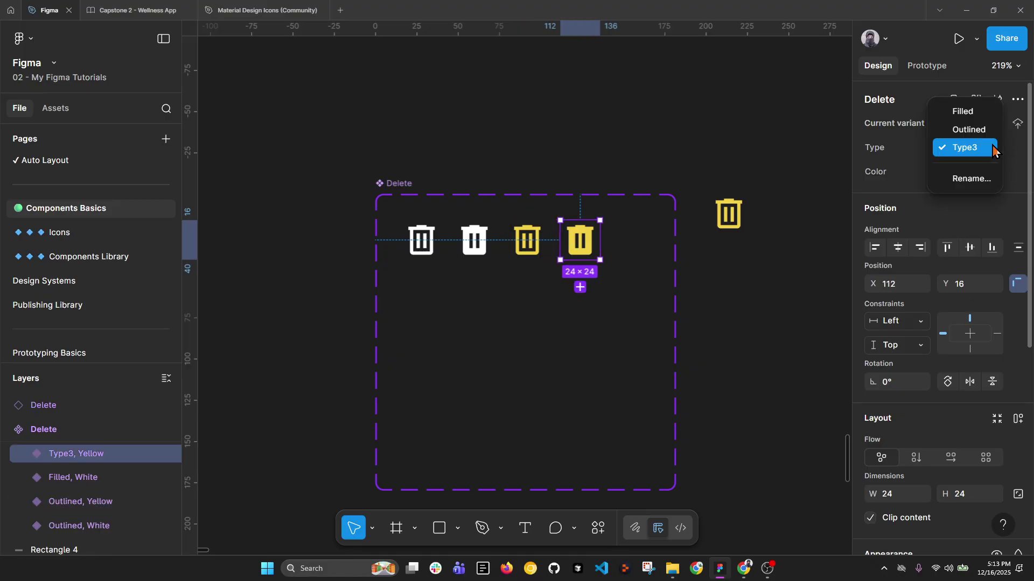
click(973, 113)
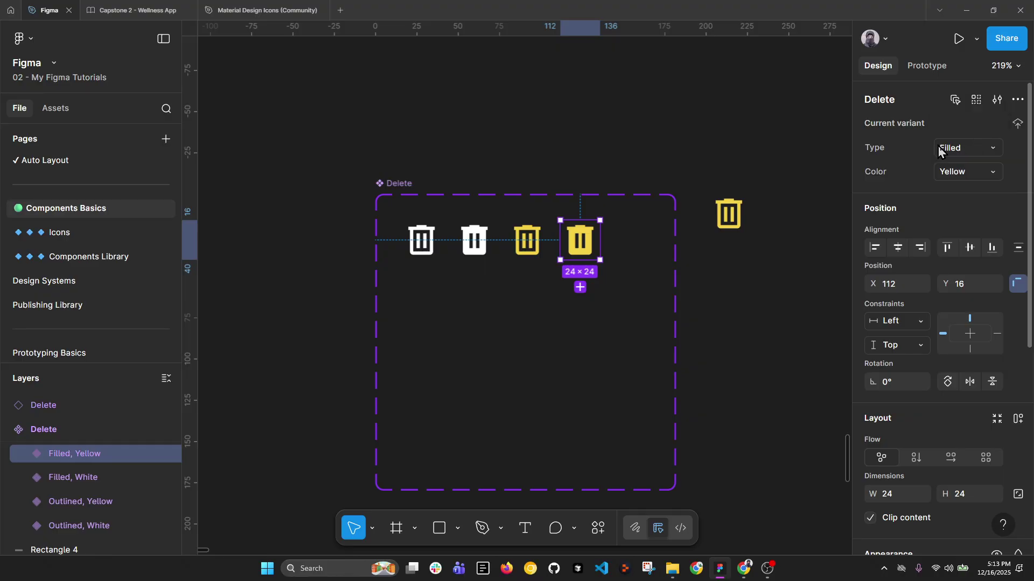
Step: Examine the Type and Color options offered on the Delete instance beside the component set
click(731, 215)
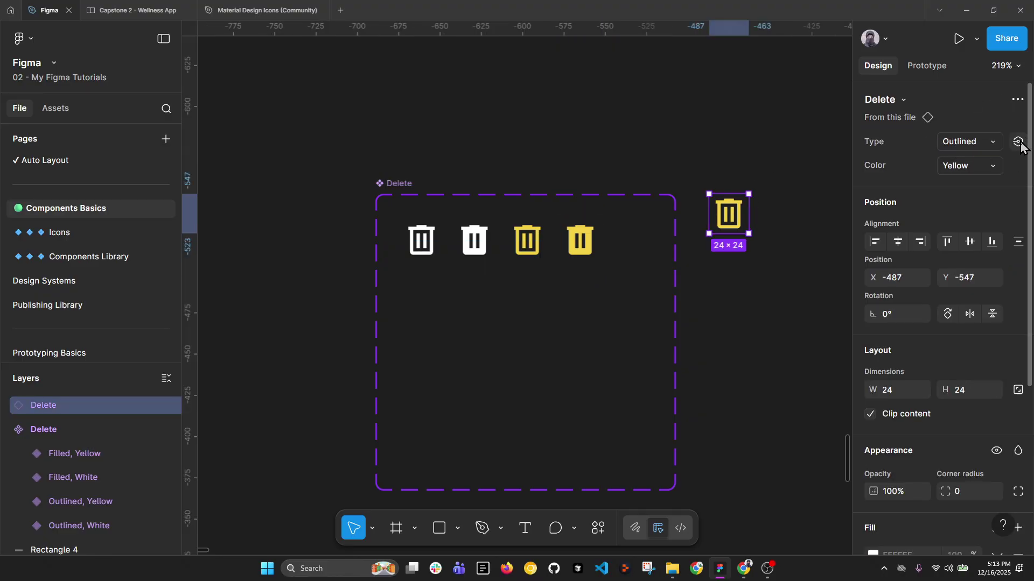
click(992, 142)
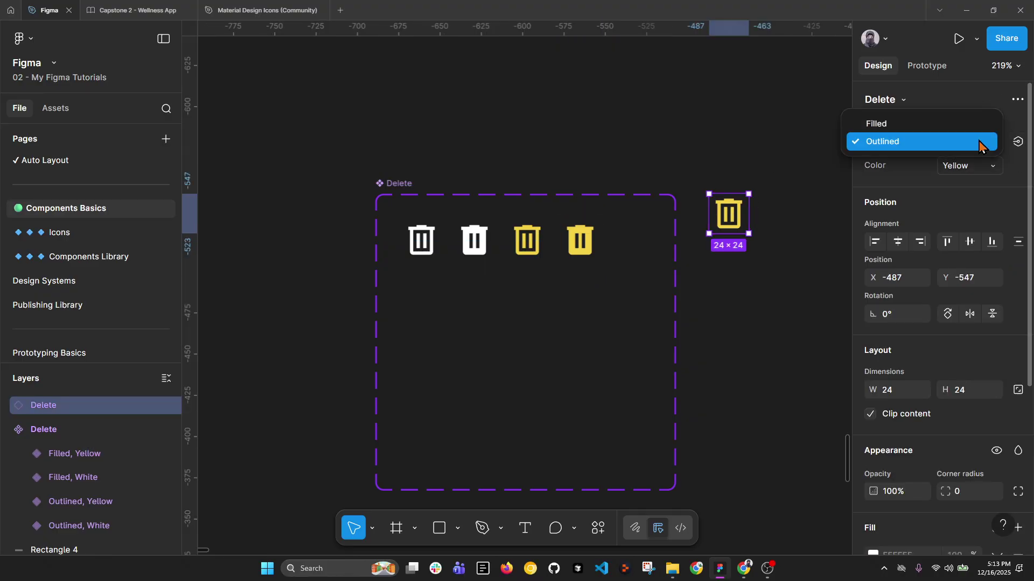
click(993, 166)
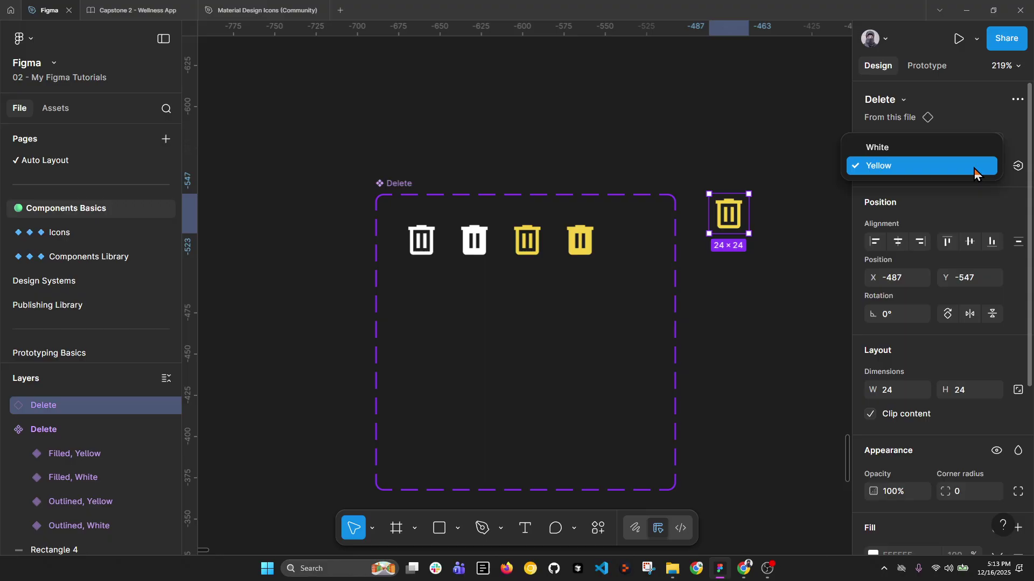
click(993, 109)
click(992, 142)
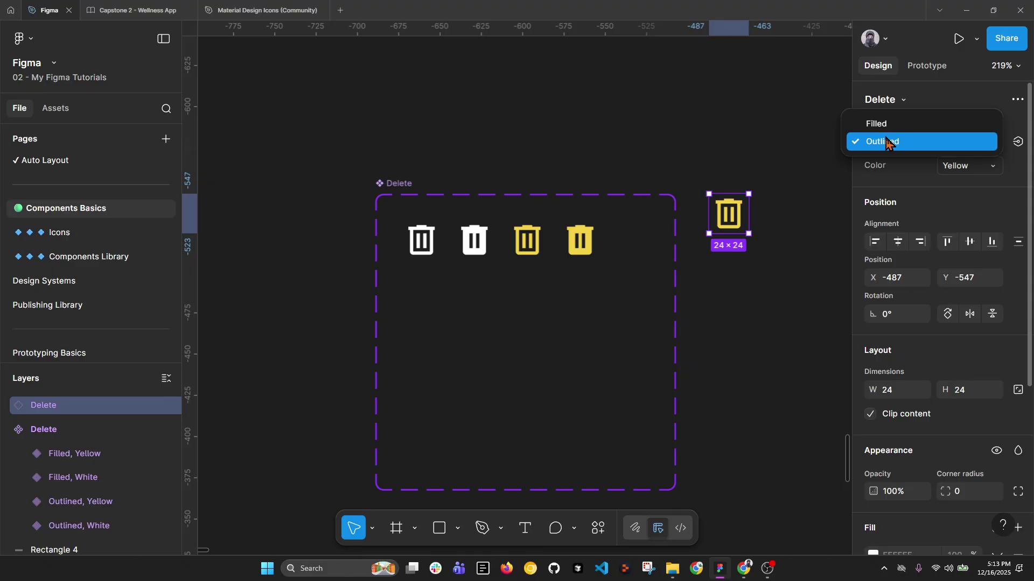
click(658, 143)
Step: Reorder the component set's Type values so Outlined comes before Filled, and check the order of the Color values
click(675, 197)
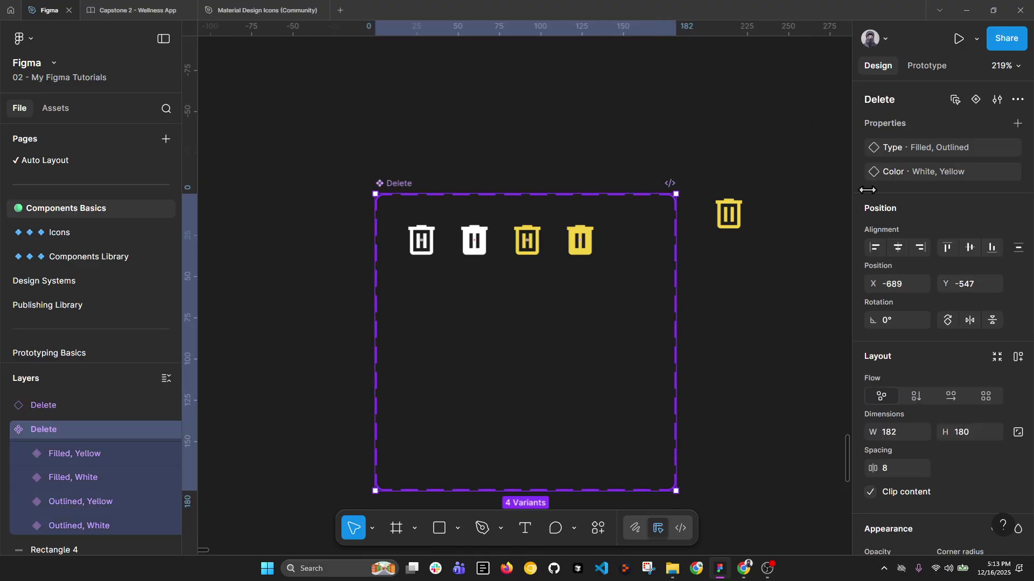
click(995, 148)
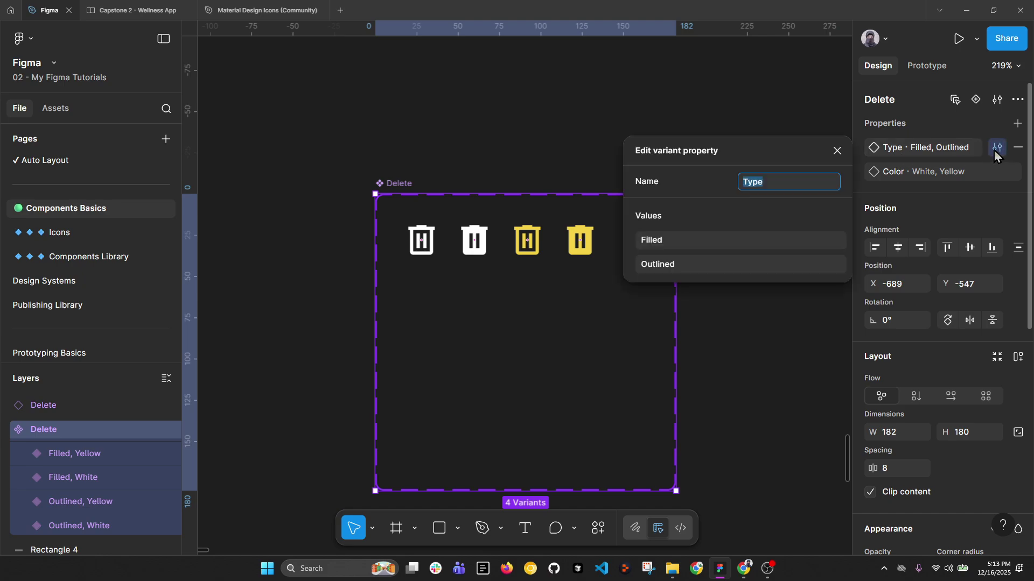
click(627, 266)
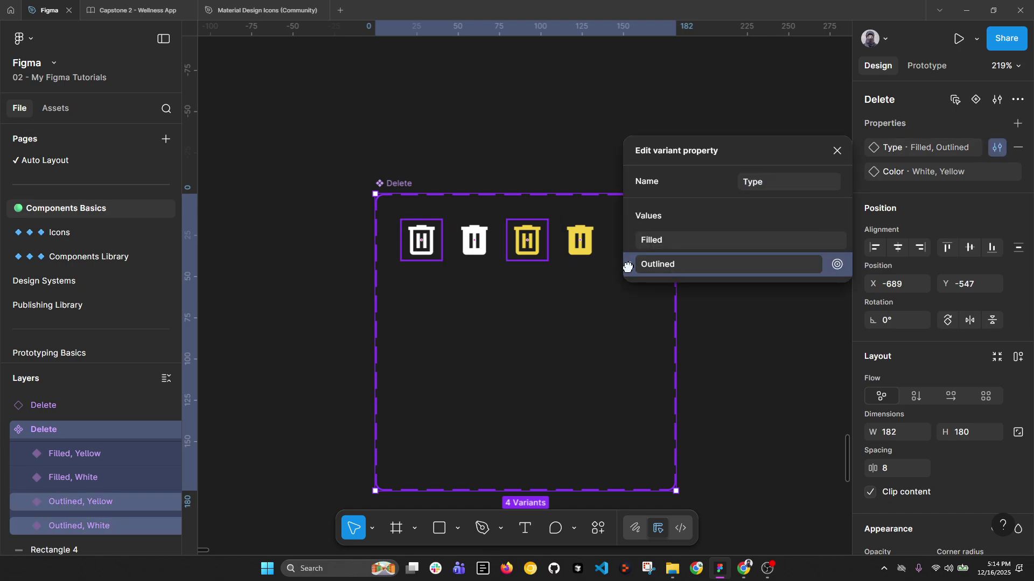
drag(628, 267, 633, 231)
click(837, 151)
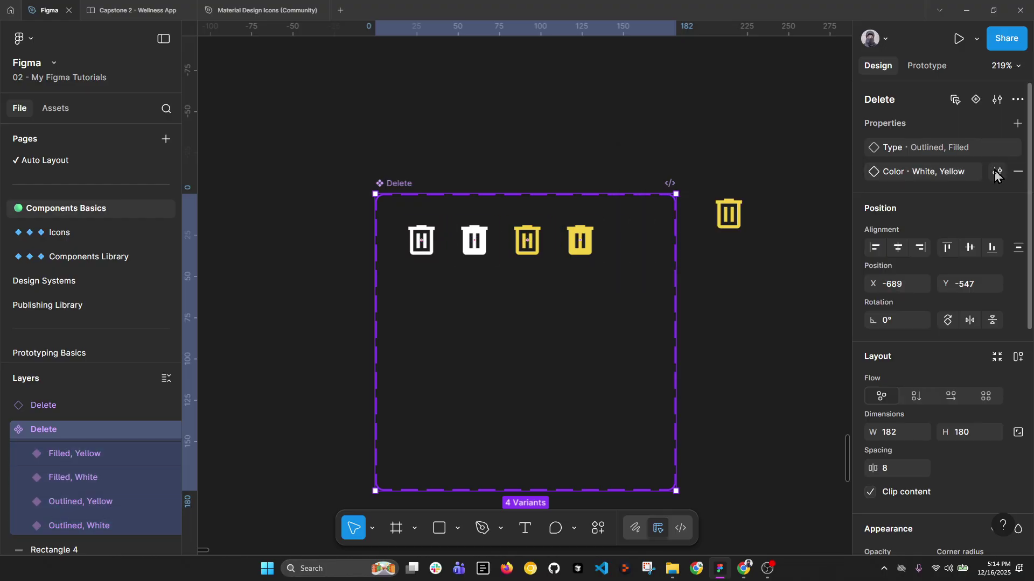
click(996, 175)
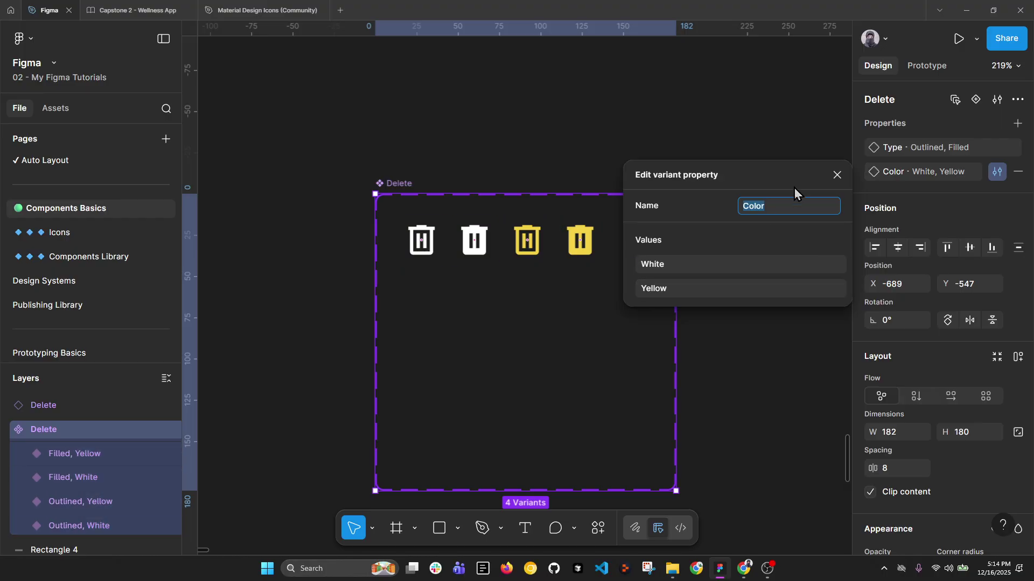
click(837, 177)
click(574, 141)
Step: Move both yellow trash variants into a second row directly beneath the matching white ones, at Y 51
scroll(559, 159, down, 2)
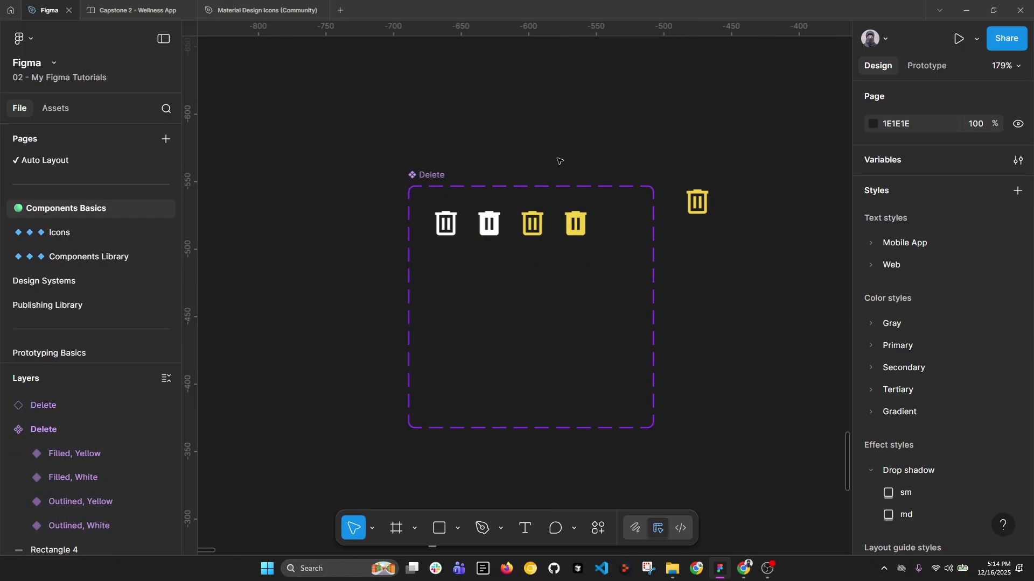
scroll(518, 239, up, 2)
scroll(539, 220, right, 2)
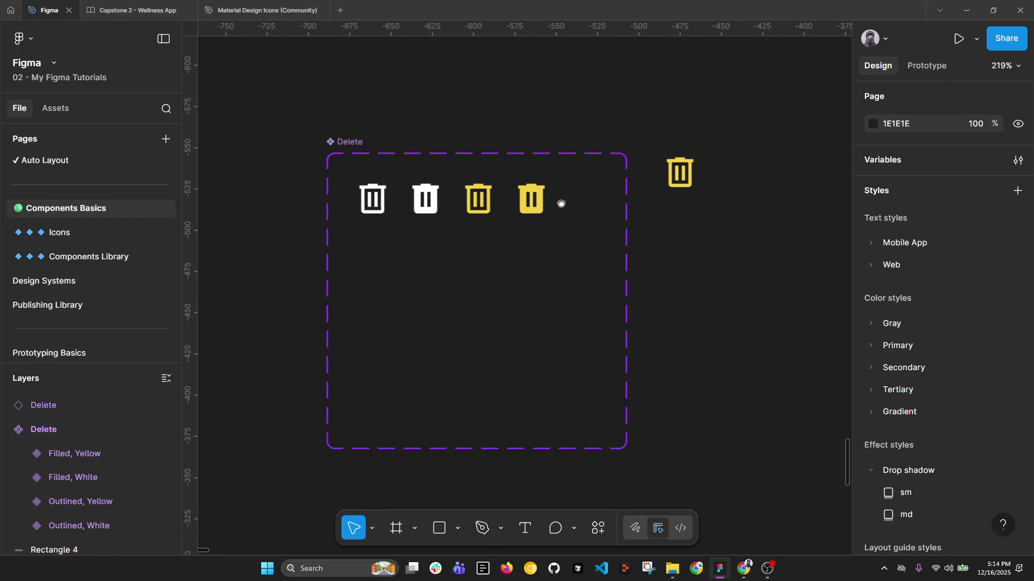
click(474, 199)
shift+click(531, 204)
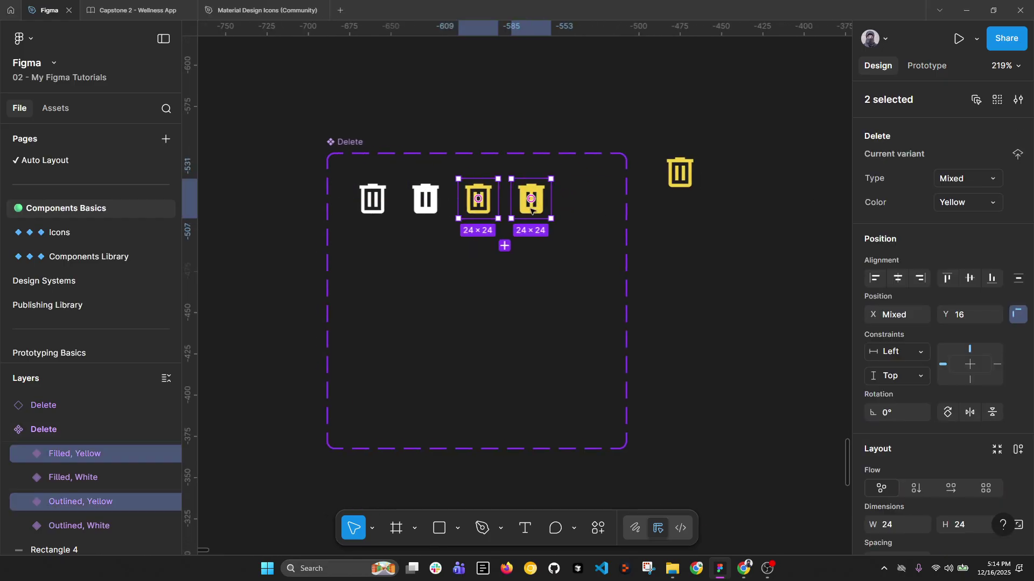
drag(531, 213, 419, 309)
Step: Try moving both yellow variants outside the Delete component set, and undo the move
drag(421, 284, 256, 239)
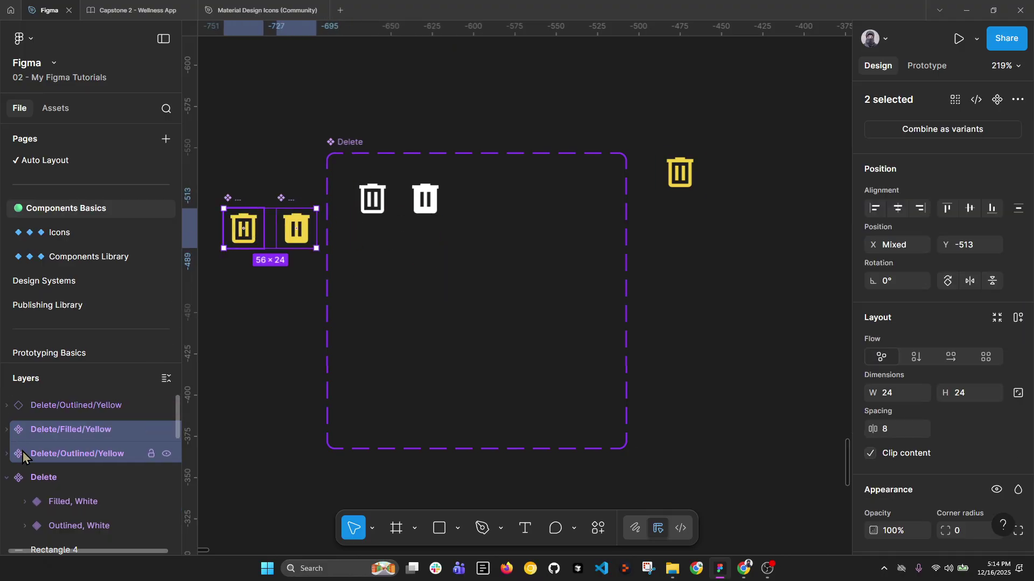
key(ctrl+z)
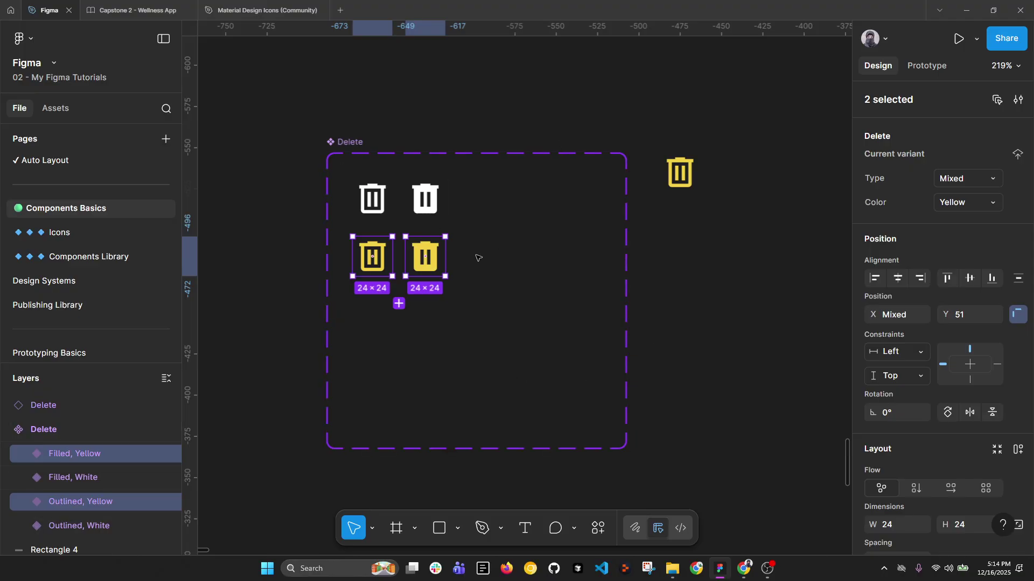
Step: Check which kinds of component property can be added to the Delete component set
click(660, 209)
scroll(415, 248, up, 2)
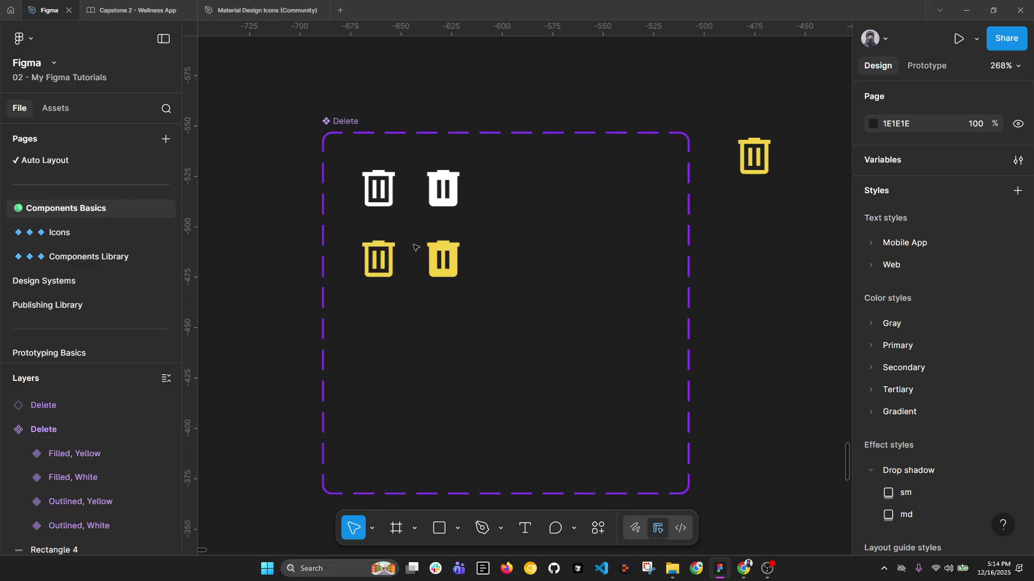
click(388, 134)
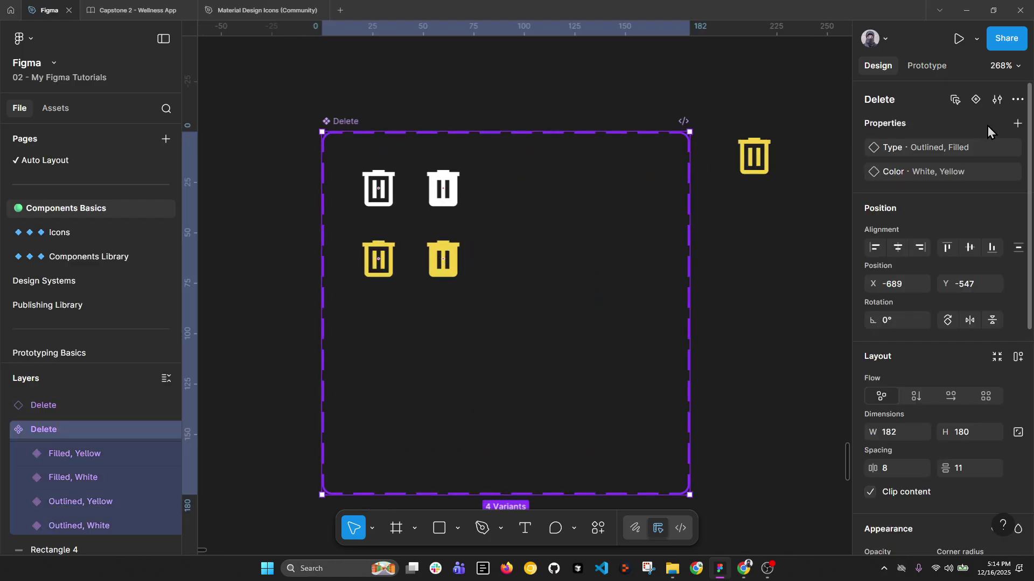
click(1018, 125)
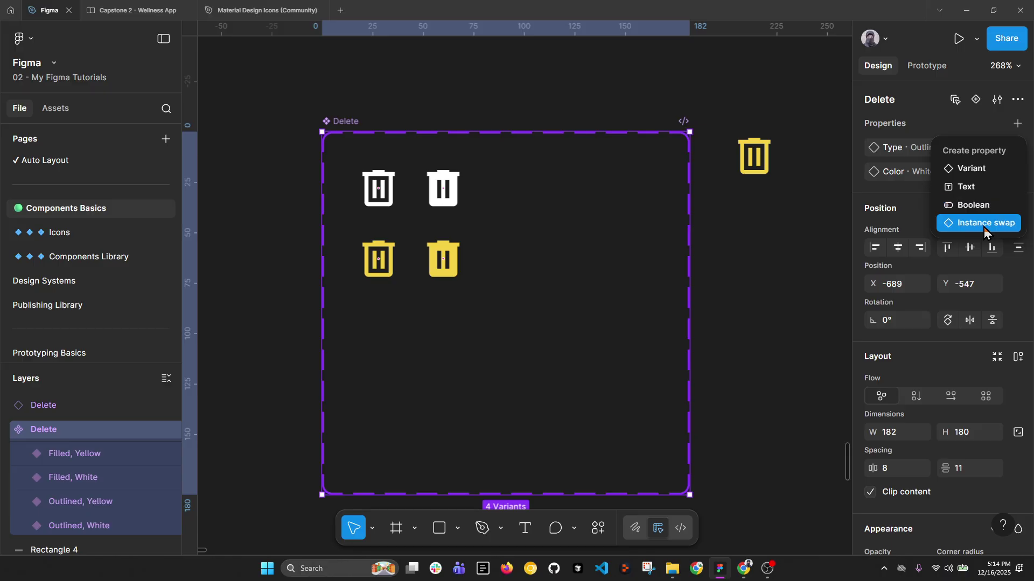
click(768, 271)
Step: Resize the Delete component set to fit its four trash icon variants
scroll(713, 231, down, 3)
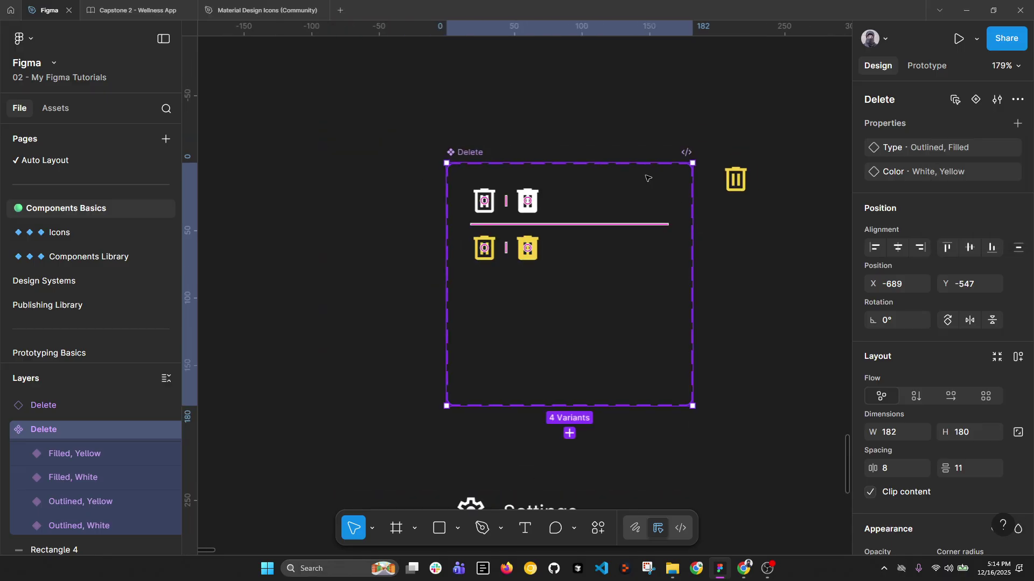
drag(677, 131, 554, 114)
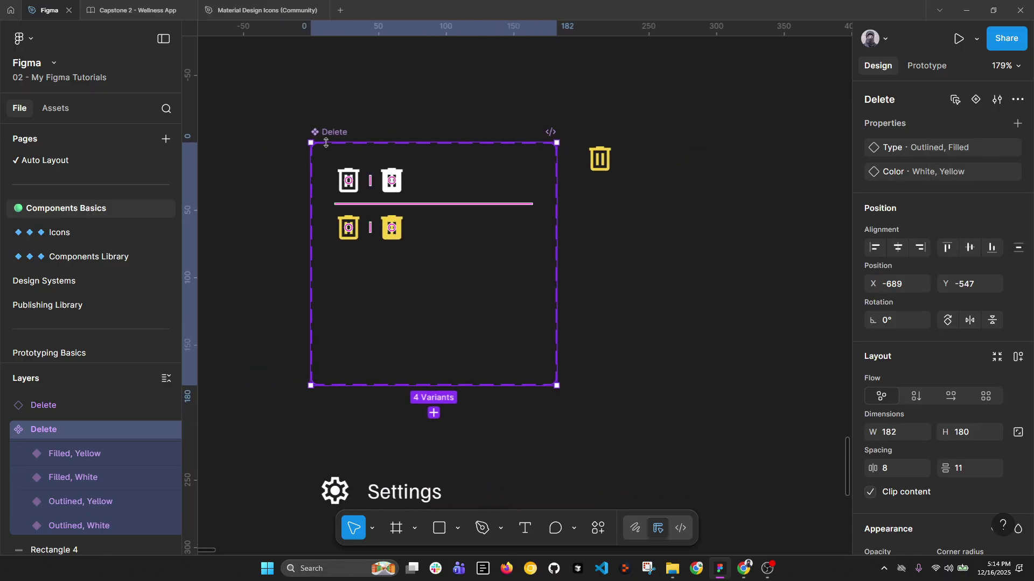
click(996, 357)
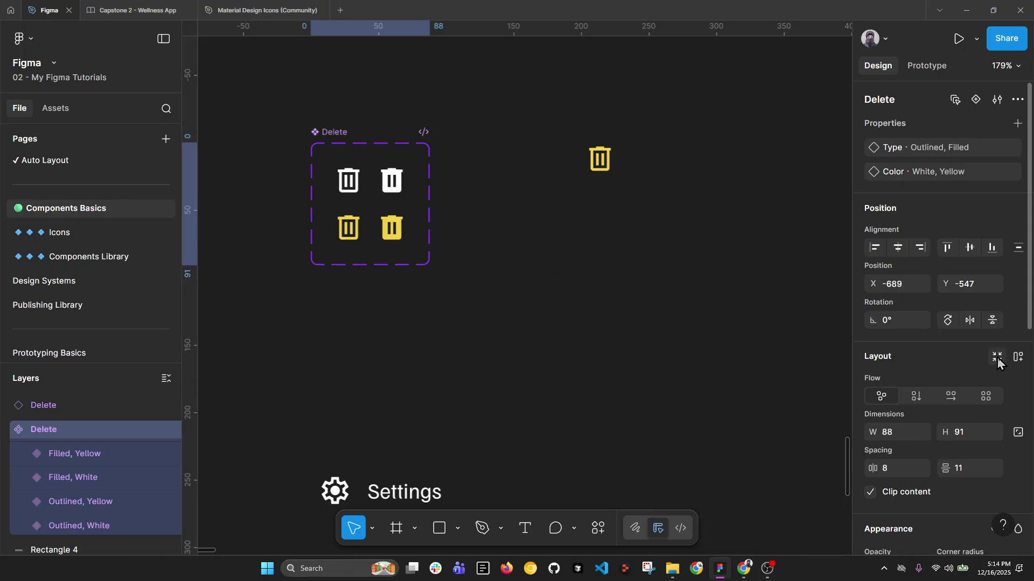
click(614, 161)
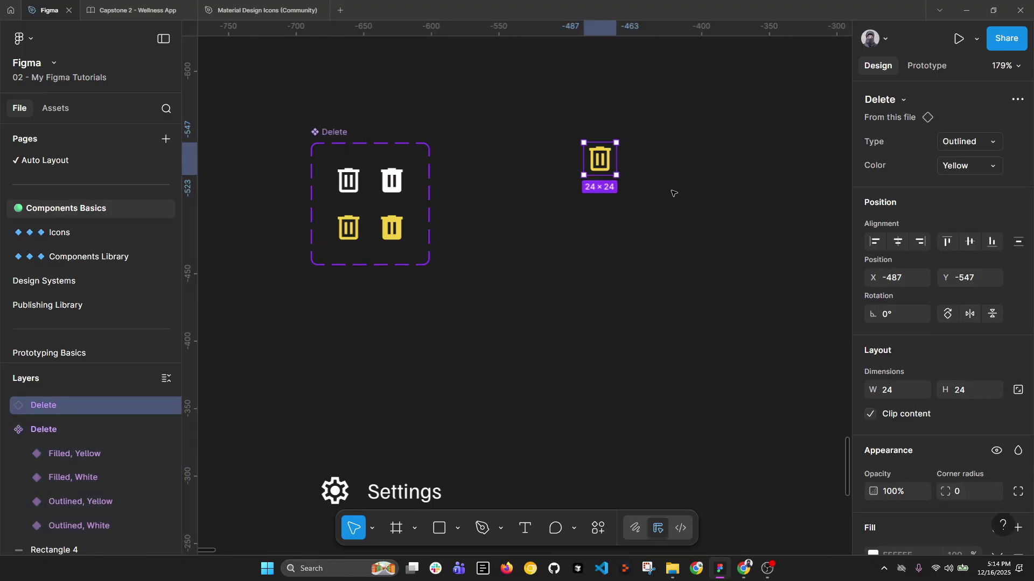
scroll(617, 159, down, 2)
scroll(663, 156, down, 3)
drag(344, 319, 591, 363)
scroll(591, 364, up, 1)
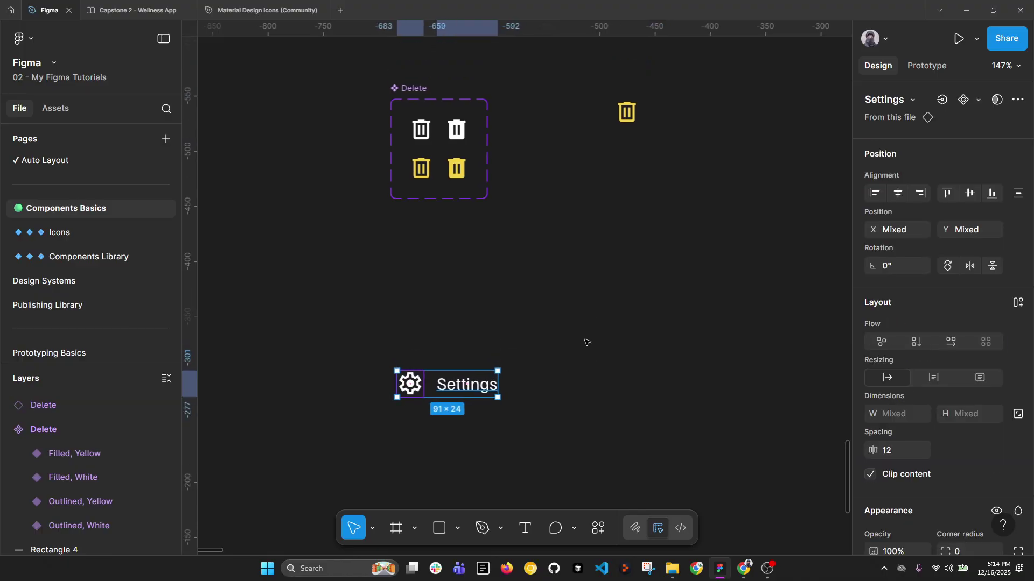
click(586, 339)
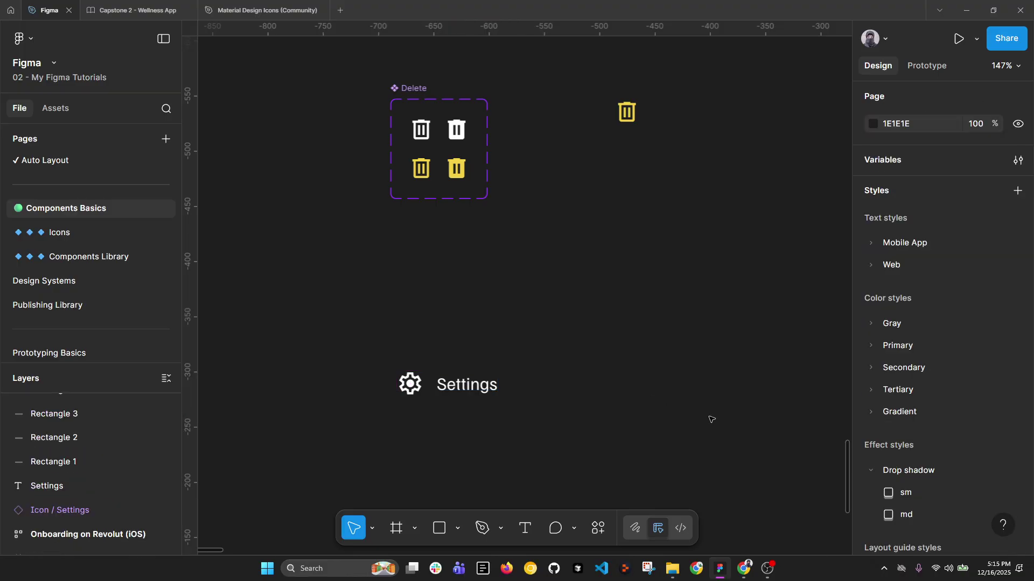
Step: Switch to Chrome, open Dribbble in a new tab, and search its shots for "drop down"
click(742, 567)
key(ctrl+t)
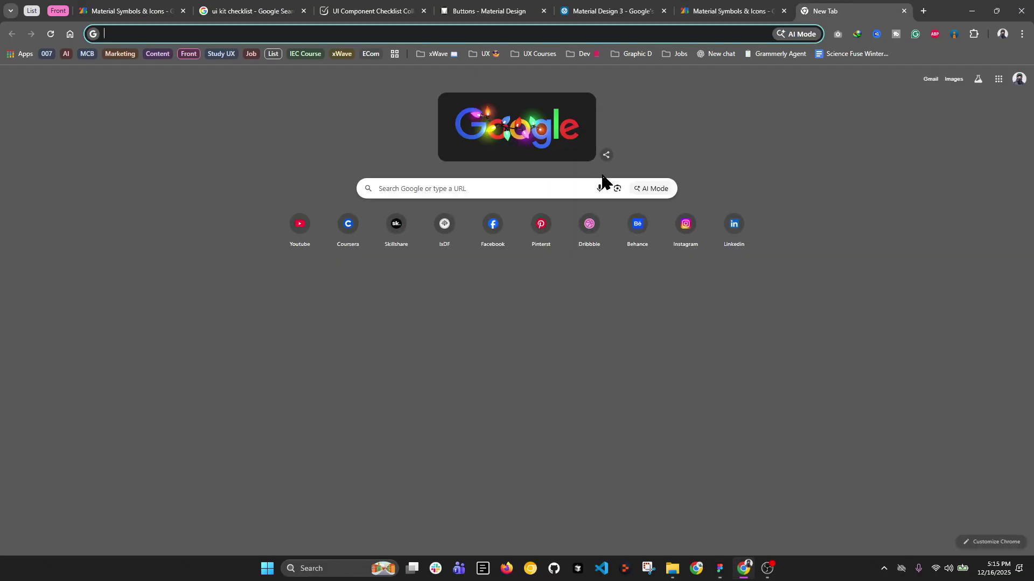
click(587, 238)
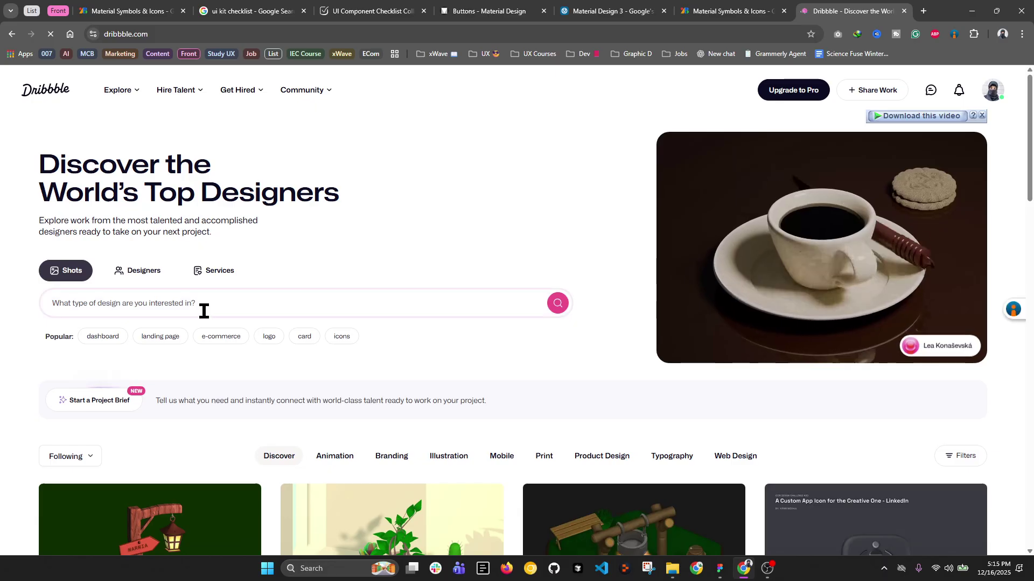
click(206, 308)
text(drop)
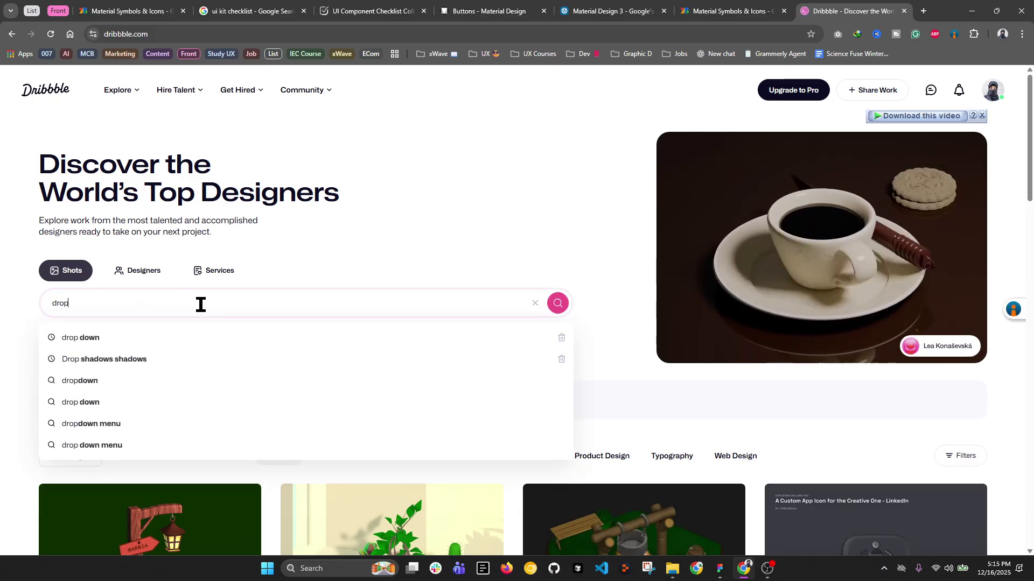
click(97, 337)
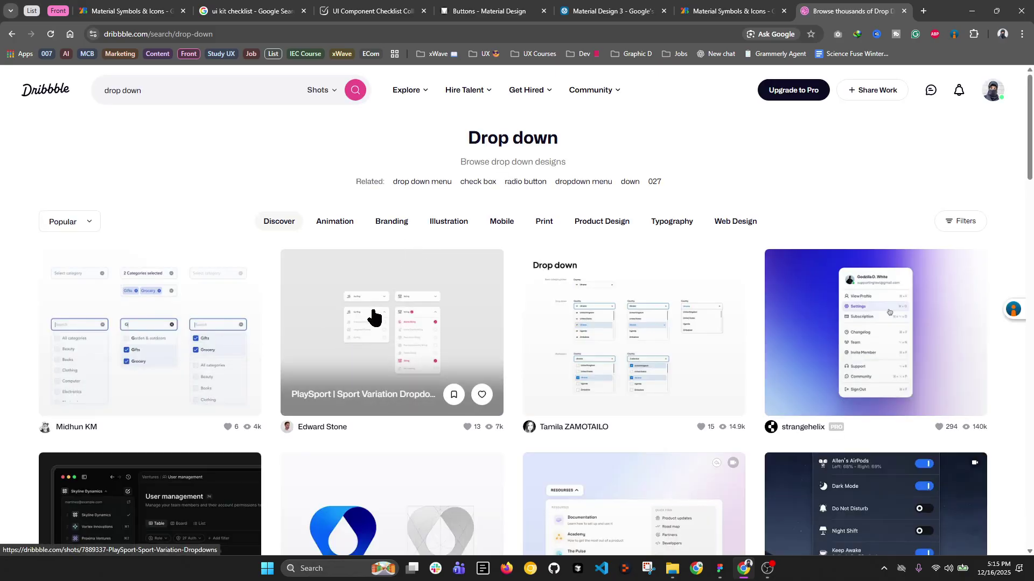
Step: Open the account dropdown shot by strangehelix at full size and copy its image
scroll(837, 329, down, 2)
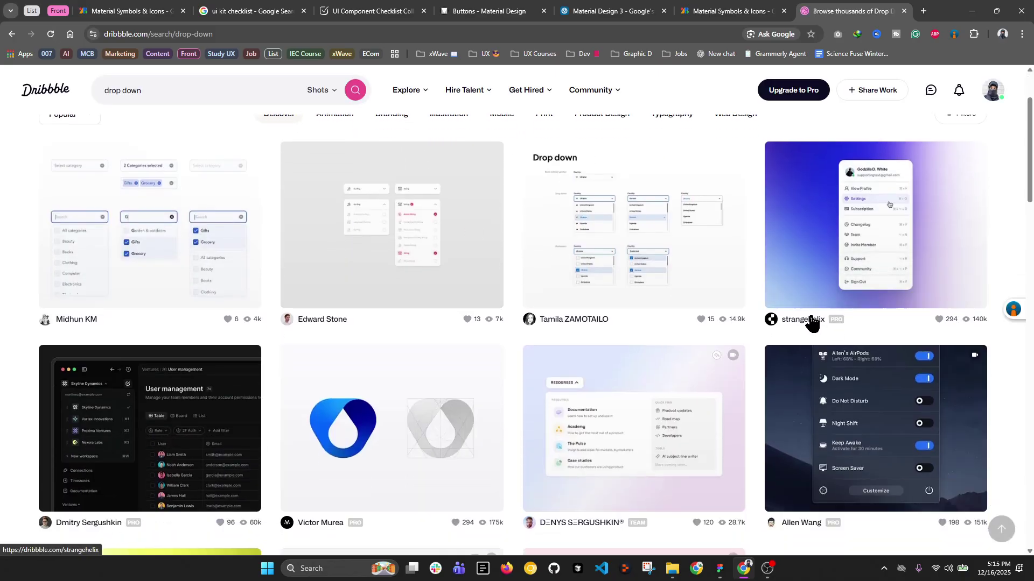
mouse_move(808, 321)
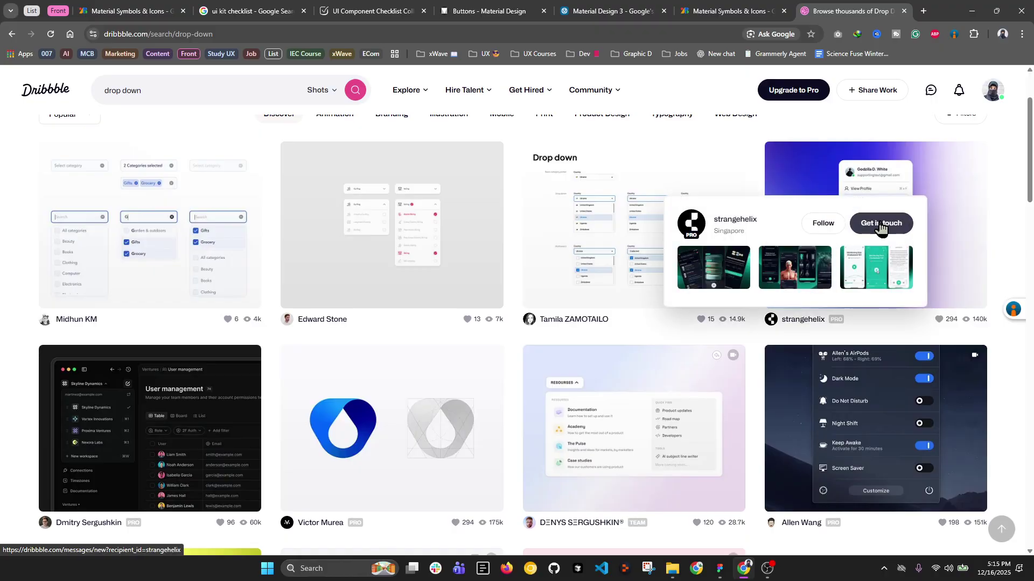
click(902, 188)
scroll(687, 198, down, 2)
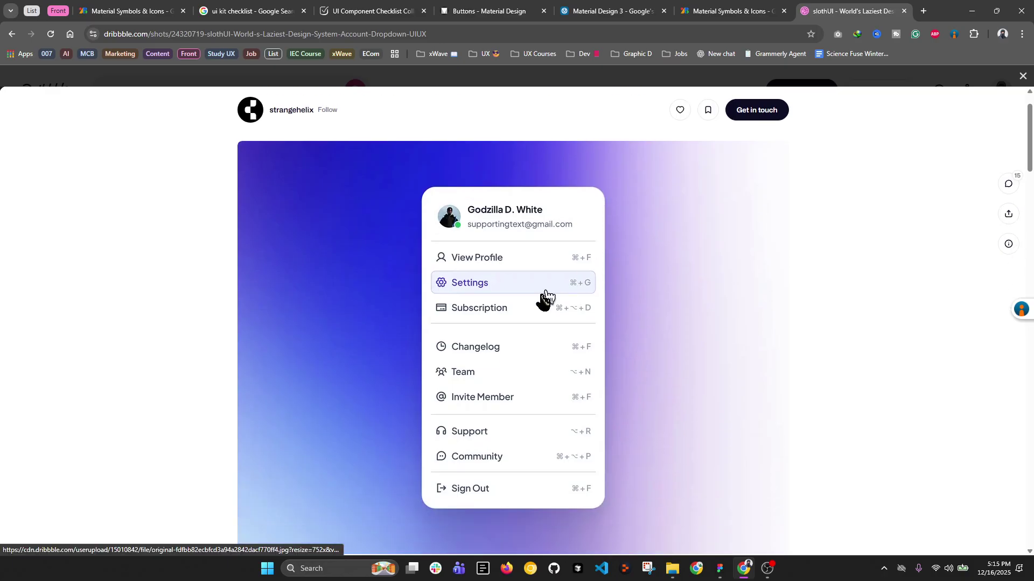
click(517, 294)
right_click(519, 291)
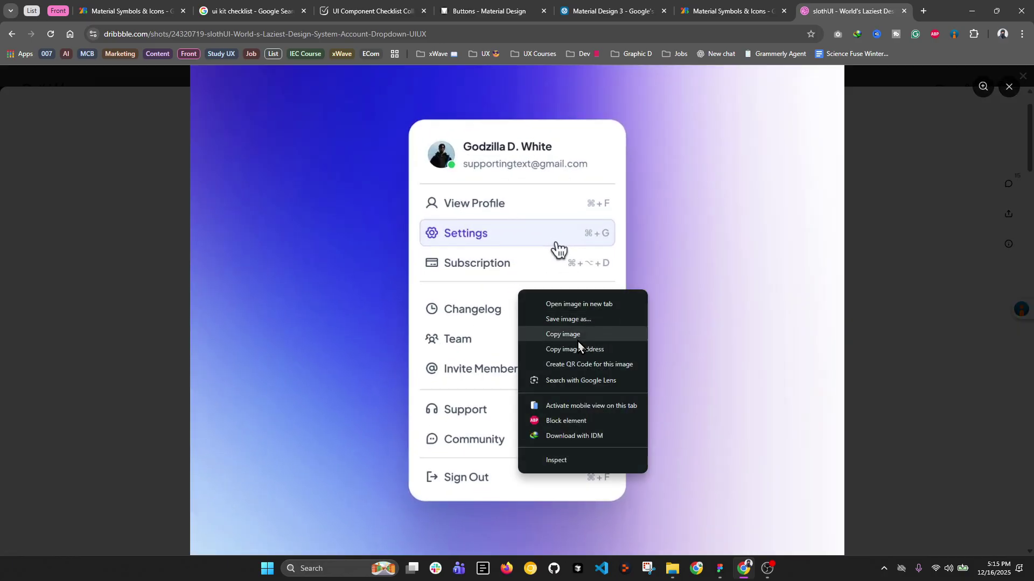
click(577, 338)
Step: Switch back to Figma and paste the dropdown reference image on empty canvas beside the Delete component set
click(719, 569)
scroll(694, 302, down, 5)
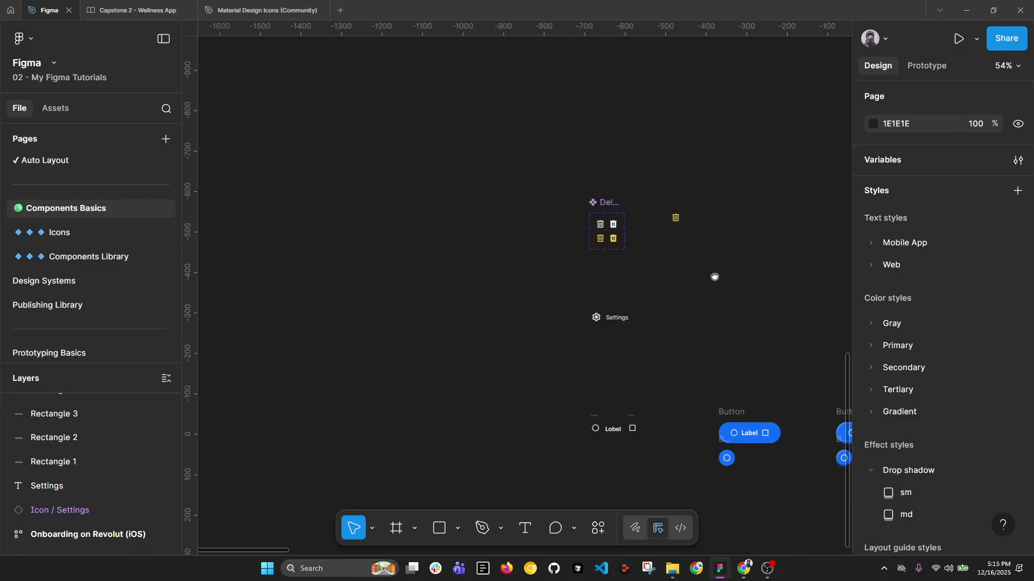
scroll(715, 277, left, 5)
key(ctrl+v)
scroll(526, 241, up, 3)
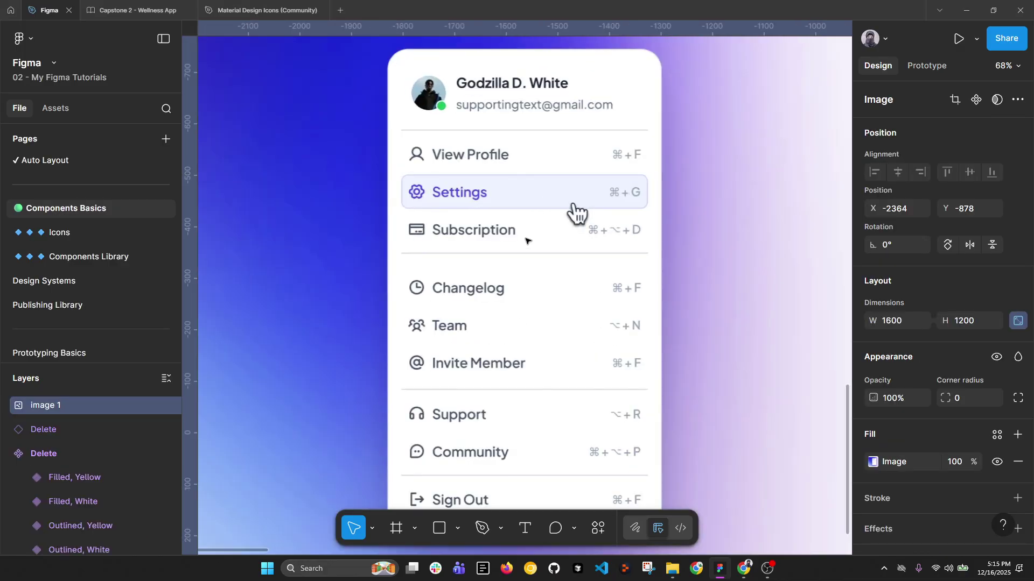
Step: Activate the Pencil tool and set its stroke color to red FF0000 for annotating the reference image
click(501, 528)
click(518, 507)
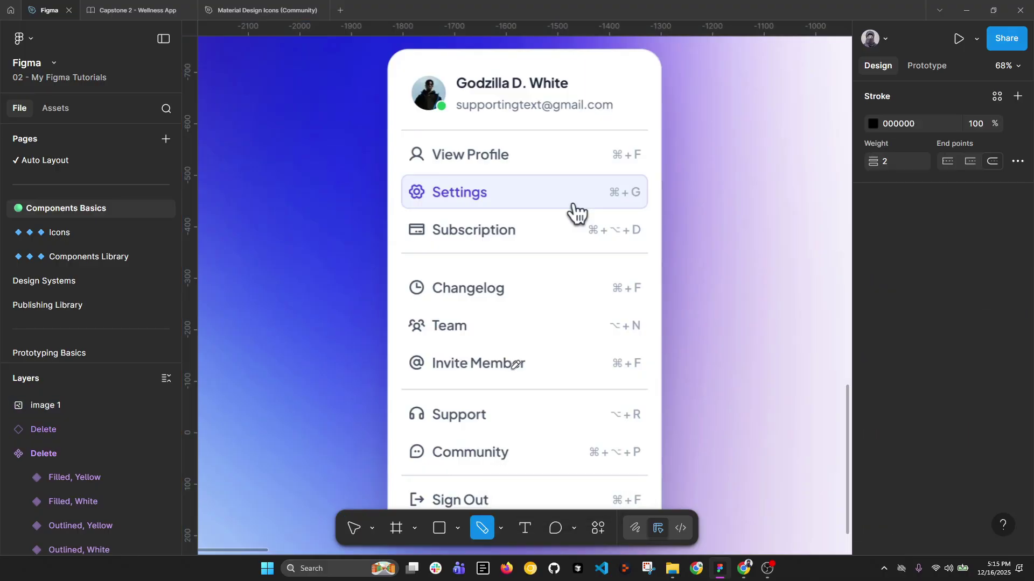
scroll(518, 124, up, 2)
scroll(507, 129, up, 1)
scroll(507, 128, down, 3)
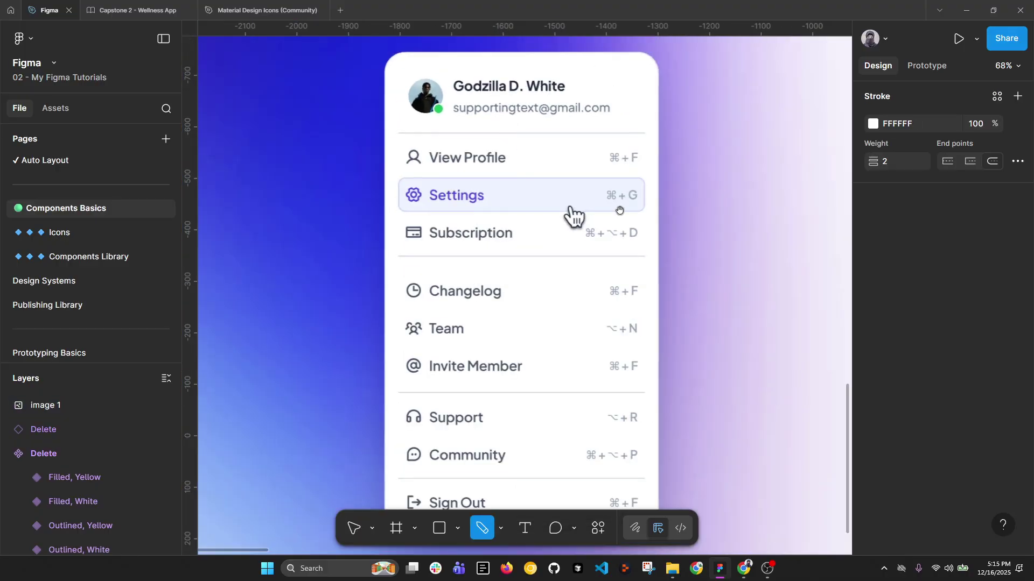
scroll(561, 140, down, 2)
scroll(517, 185, down, 2)
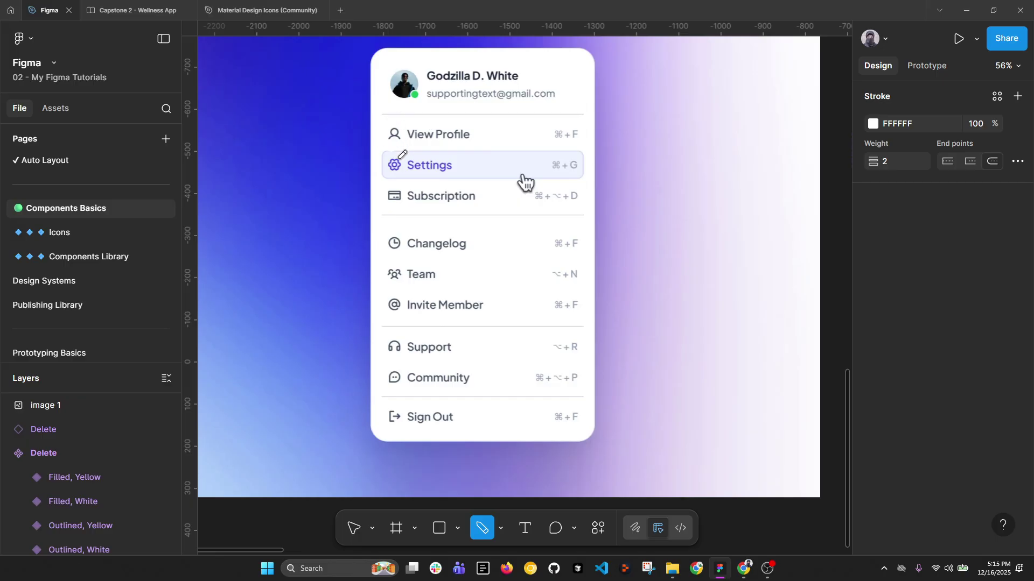
click(873, 124)
click(834, 211)
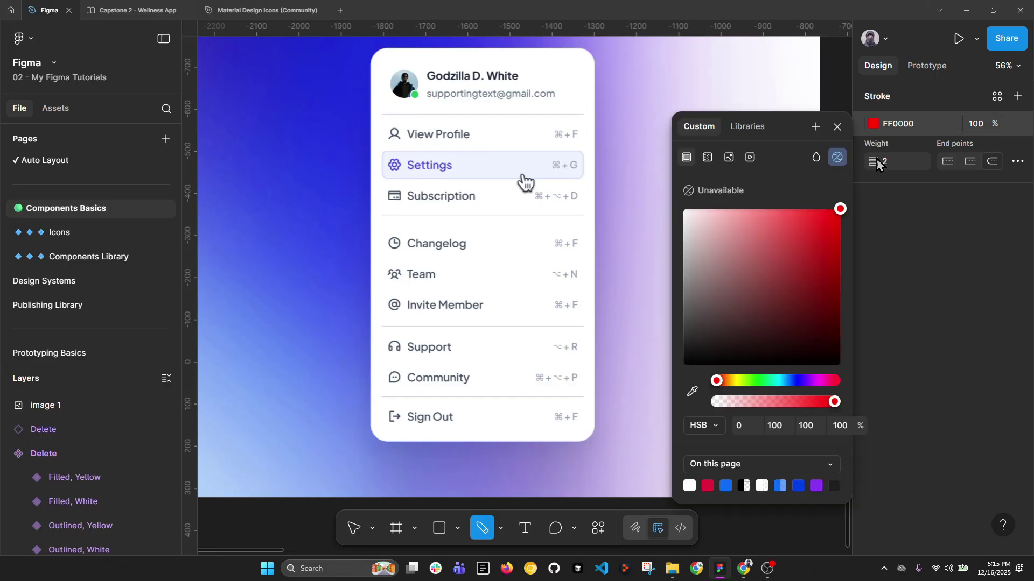
Step: Try circling the View Profile and Settings icons individually in red, and undo the strokes
click(461, 142)
mouse_move(397, 128)
mouse_down()
mouse_move(389, 124)
mouse_move(386, 144)
mouse_move(403, 141)
mouse_move(397, 125)
mouse_move(398, 160)
mouse_move(384, 154)
mouse_move(410, 172)
mouse_move(396, 150)
mouse_up()
mouse_move(397, 187)
mouse_down()
mouse_move(377, 206)
mouse_move(399, 182)
mouse_up()
key(ctrl+z)
key(ctrl+z)
key(ctrl+z)
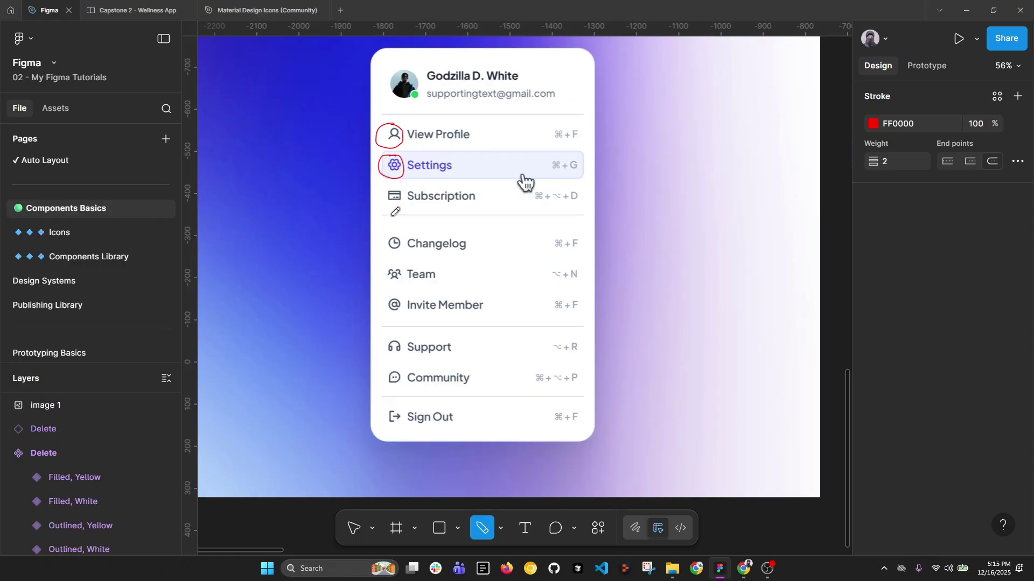
Step: Draw a red loop around the dropdown's whole icon column and a green 6FFF00 loop around the View Profile row
mouse_move(397, 122)
mouse_down()
mouse_move(381, 157)
mouse_move(375, 311)
mouse_move(401, 428)
mouse_move(419, 237)
mouse_move(413, 135)
mouse_move(401, 119)
mouse_up()
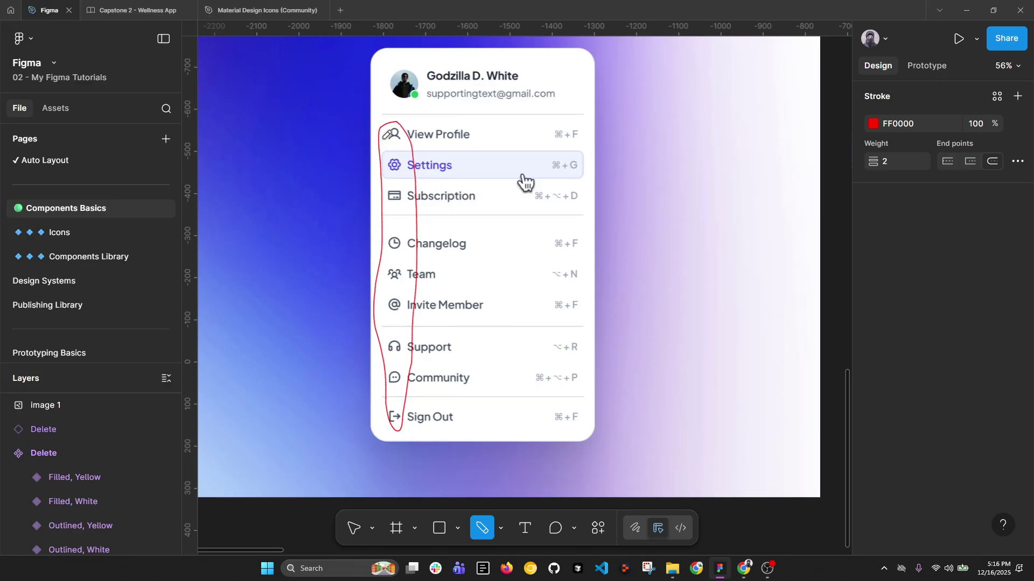
click(873, 124)
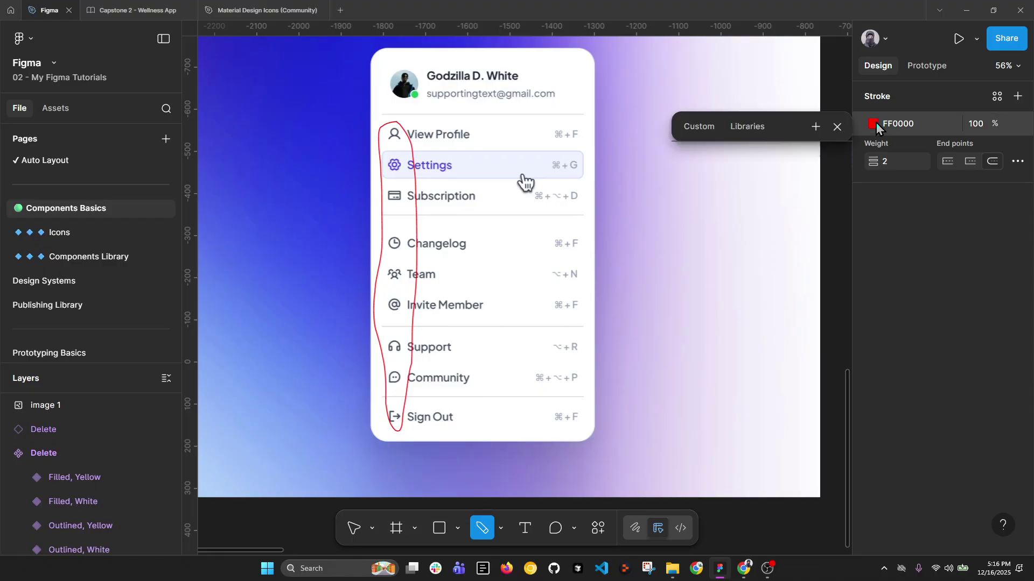
drag(728, 385, 747, 382)
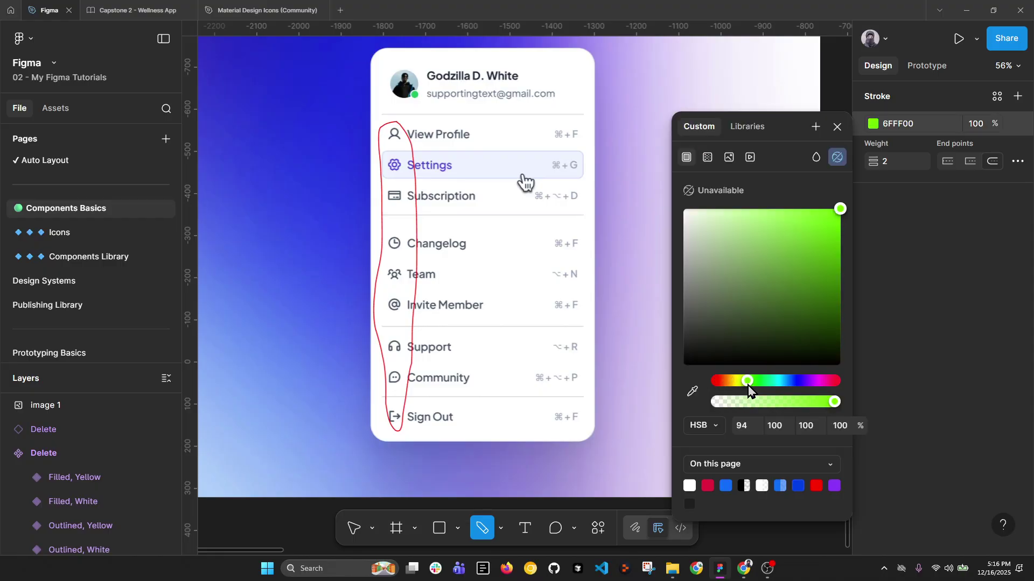
mouse_move(427, 115)
mouse_down()
mouse_move(366, 123)
mouse_move(369, 139)
mouse_move(554, 146)
mouse_move(583, 143)
mouse_move(590, 131)
mouse_move(520, 114)
mouse_move(427, 115)
mouse_up()
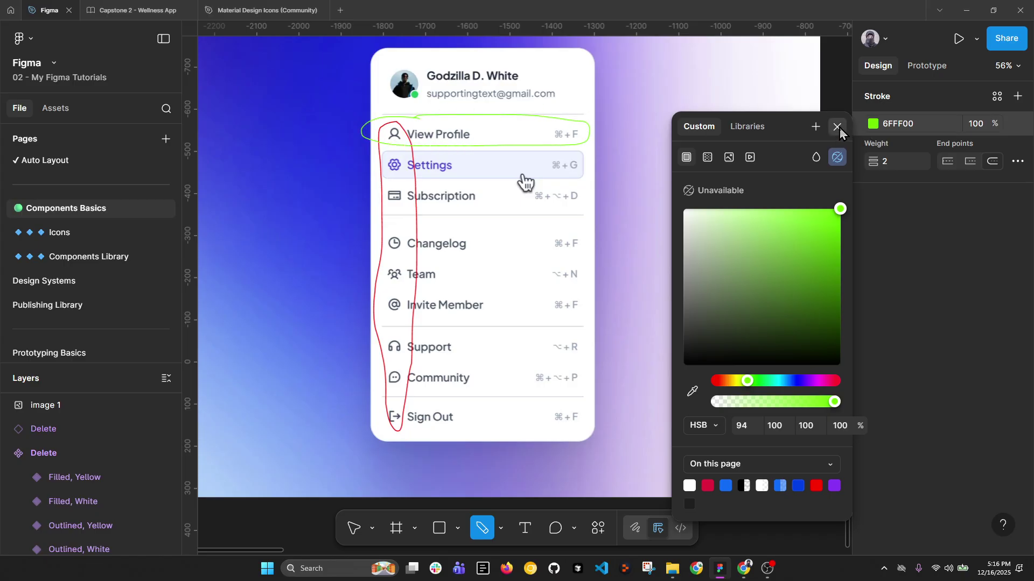
key(Escape)
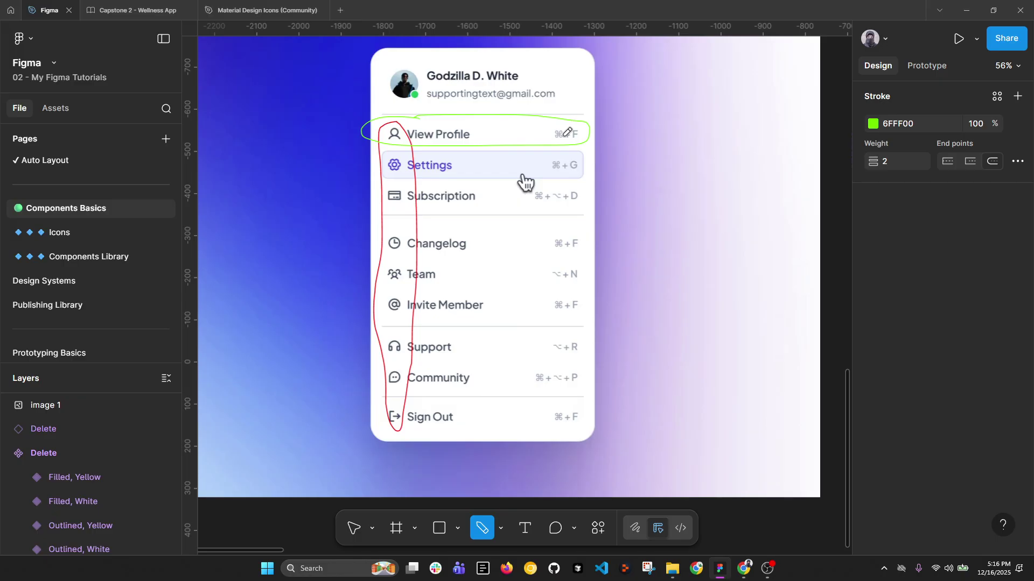
Step: Draw green callout lines from the View Profile row's parts, and box the profile header with callout lines from its avatar and text
drag(569, 134, 669, 95)
drag(463, 132, 716, 66)
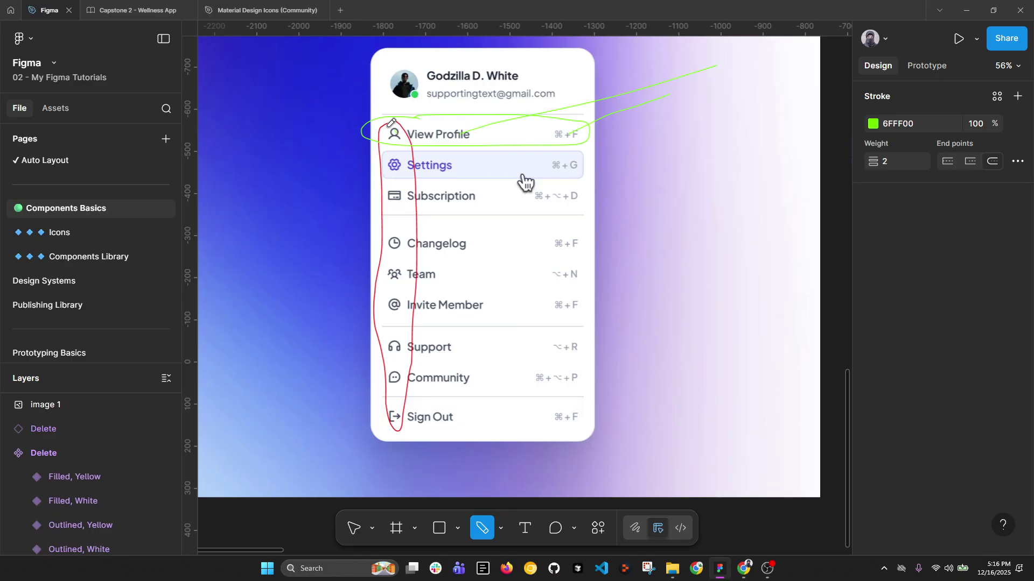
drag(391, 123, 276, 91)
mouse_move(382, 59)
mouse_down()
mouse_move(381, 90)
mouse_move(458, 107)
mouse_move(583, 98)
mouse_move(487, 59)
mouse_move(293, 56)
mouse_up()
drag(416, 91, 429, 43)
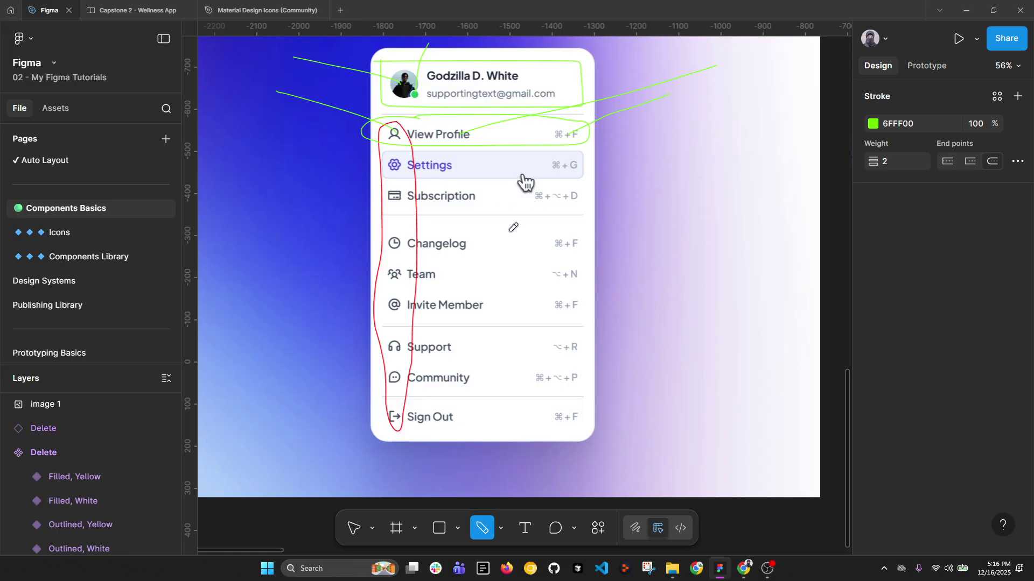
scroll(512, 229, down, 2)
key(Escape)
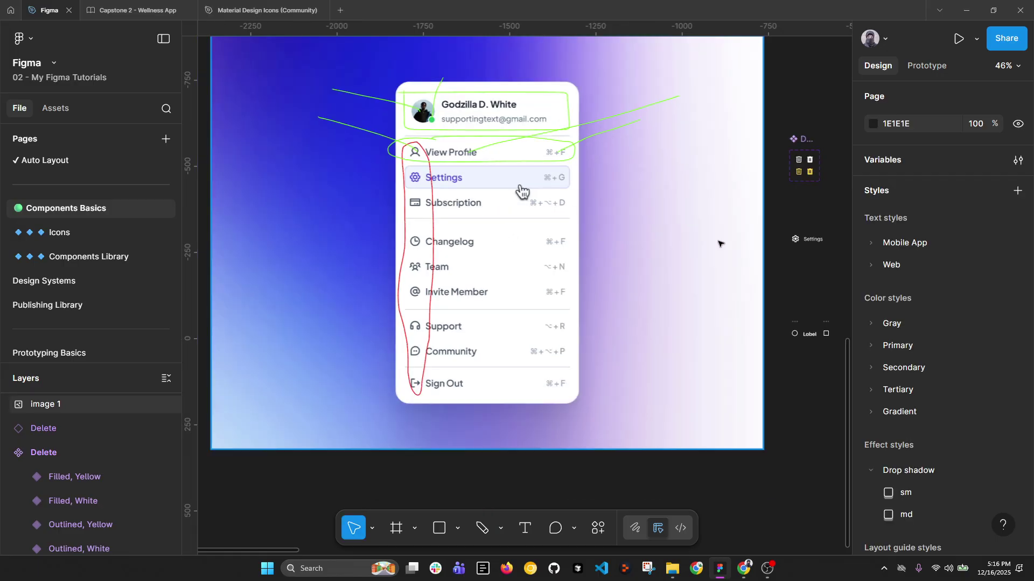
scroll(497, 238, right, 5)
scroll(471, 243, left, 2)
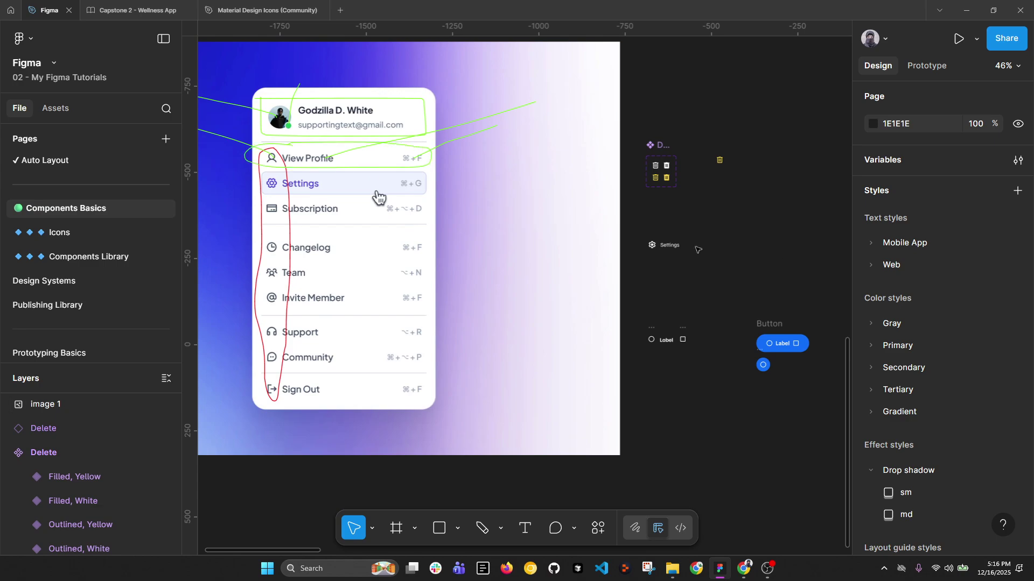
double_click(667, 245)
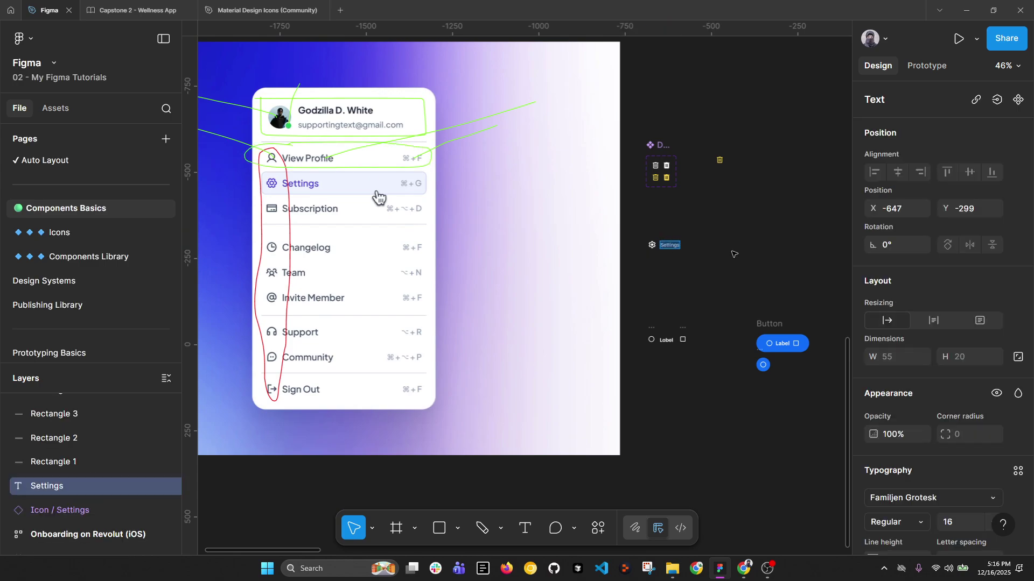
key(Escape)
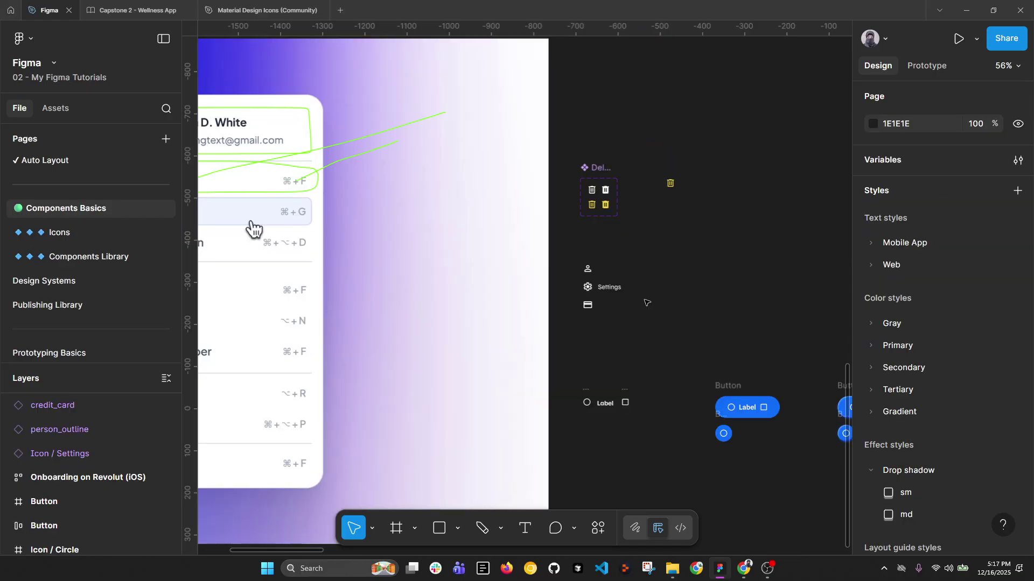
Step: Select all the red and green pencil annotations over the dropdown reference, excluding the image itself, and delete them
drag(431, 234, 595, 229)
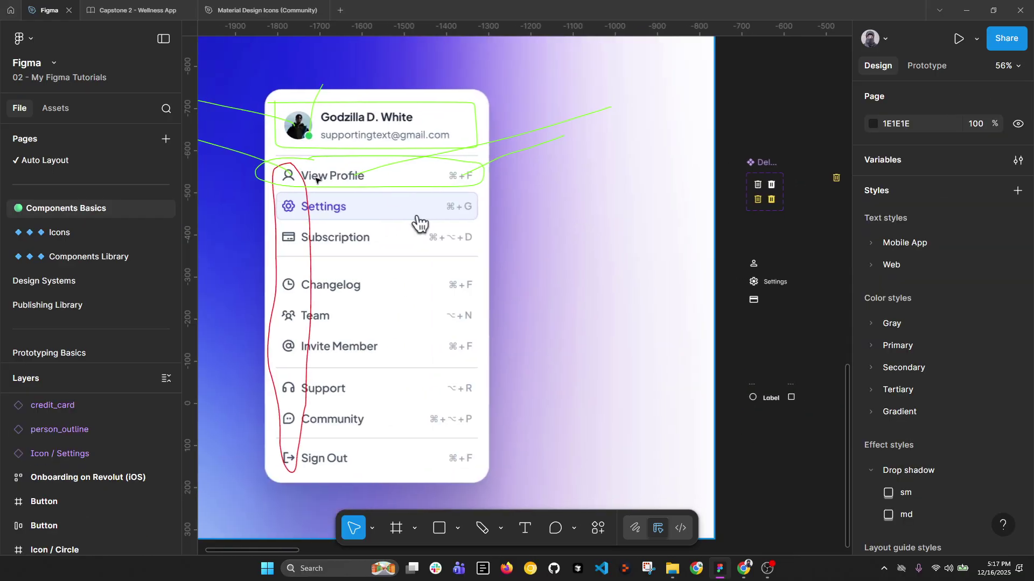
scroll(457, 170, down, 3)
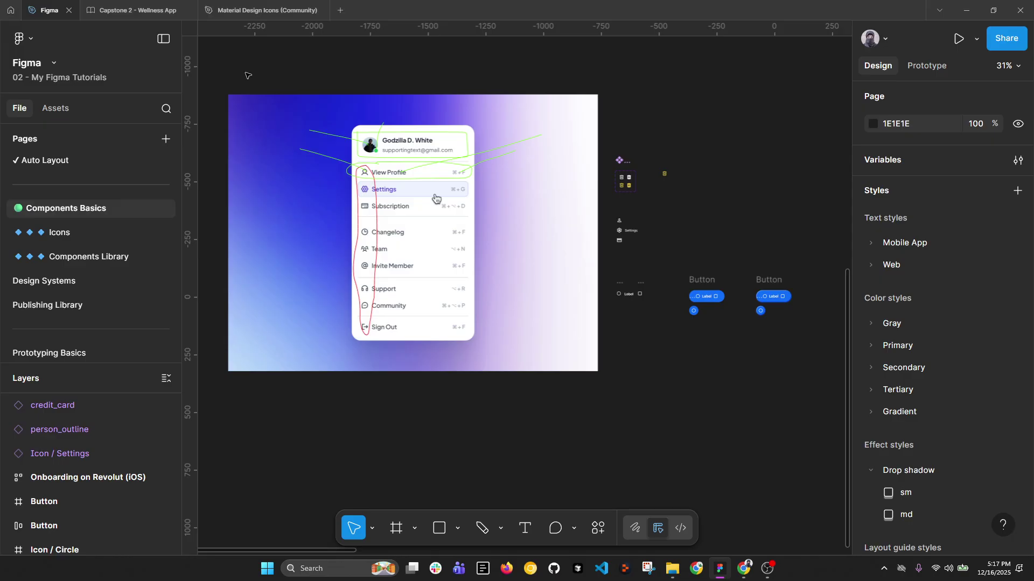
drag(245, 73, 558, 300)
shift+click(553, 219)
key(Delete)
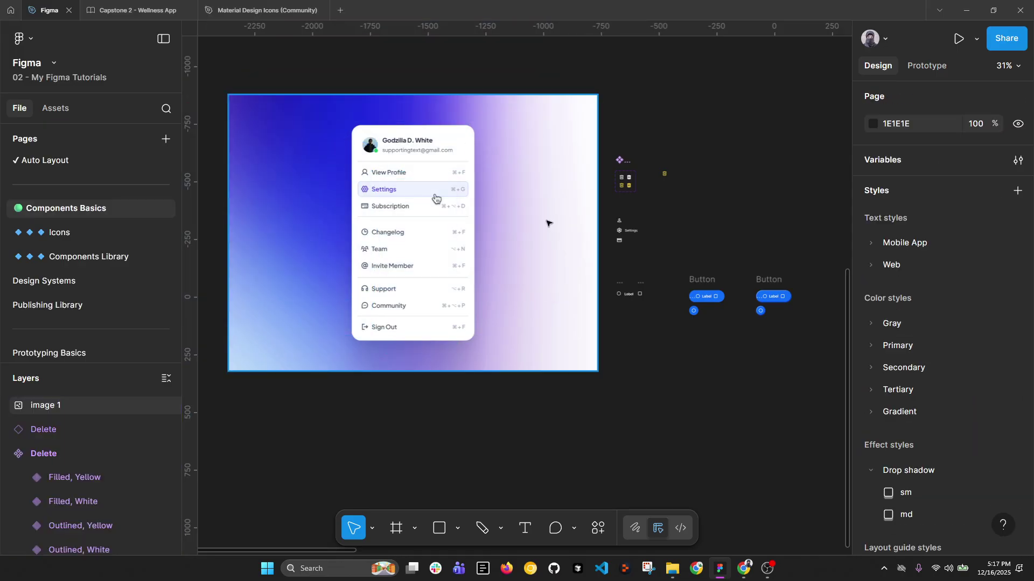
Step: Duplicate the Settings label beside the person icon and change the copy's text to "View Profile"
scroll(561, 215, up, 3)
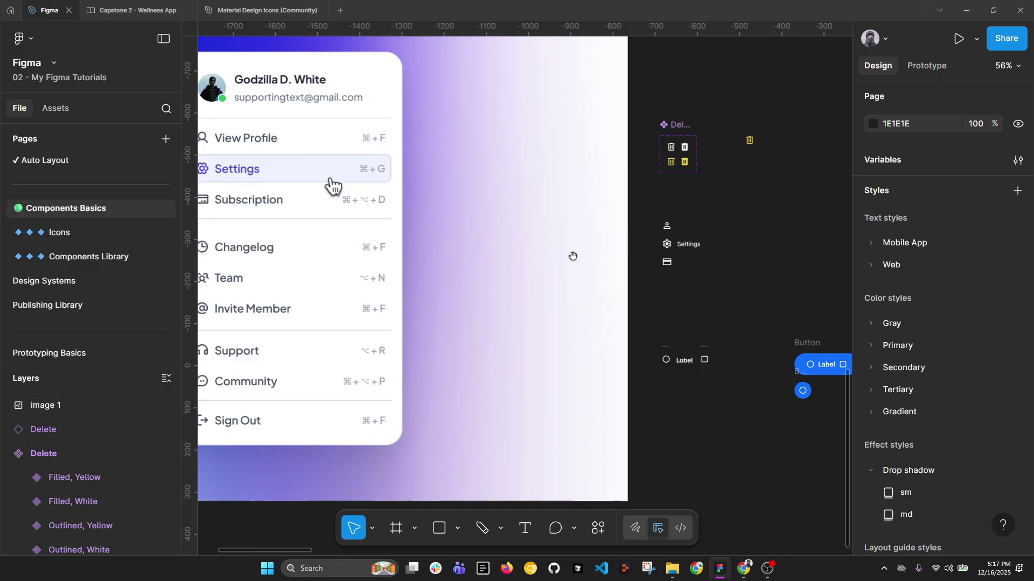
scroll(572, 257, right, 3)
scroll(560, 247, up, 4)
click(546, 256)
scroll(546, 256, left, 3)
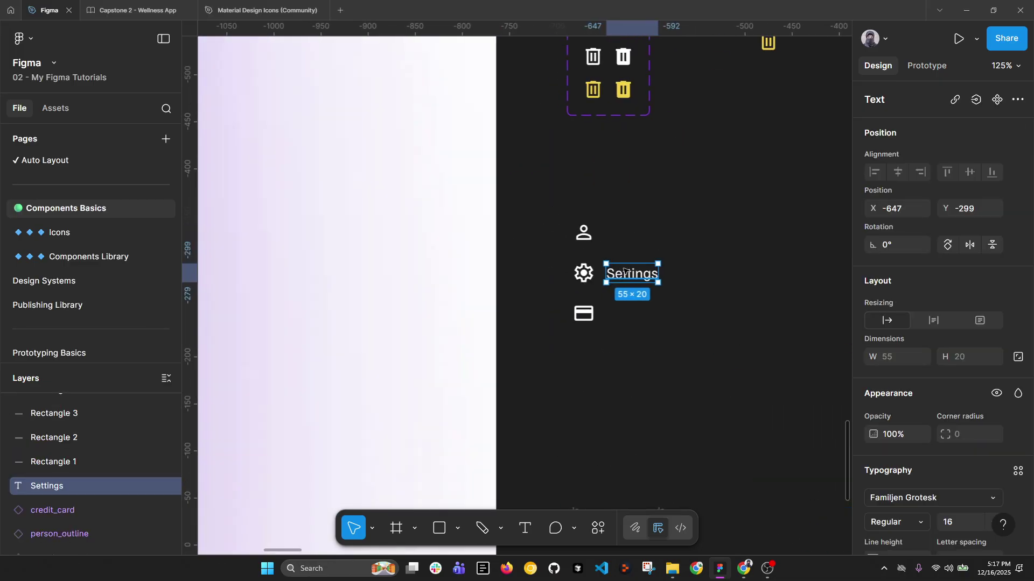
drag(628, 274, 623, 235)
double_click(624, 235)
text(V)
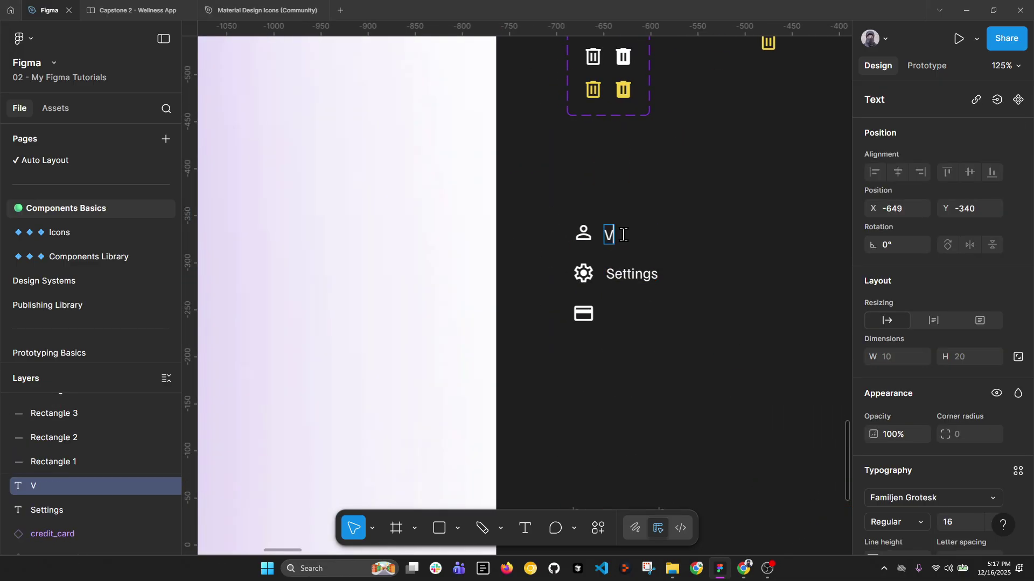
text(iew Profile)
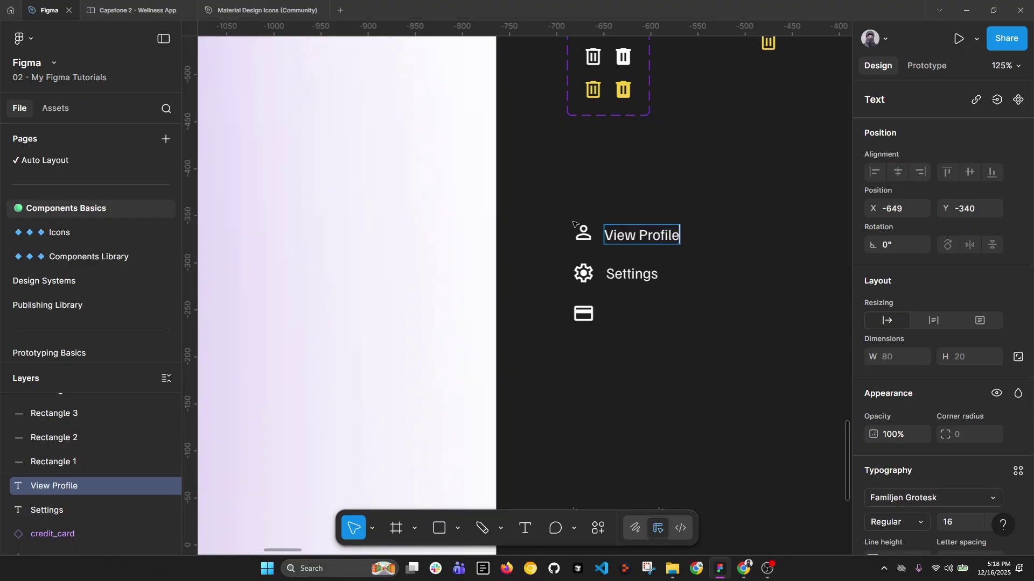
key(Escape)
Step: Duplicate the View Profile label beside the credit card icon and change the copy's text to "Subscription"
drag(676, 240, 675, 316)
scroll(675, 316, down, 5)
scroll(786, 297, left, 5)
scroll(741, 296, right, 5)
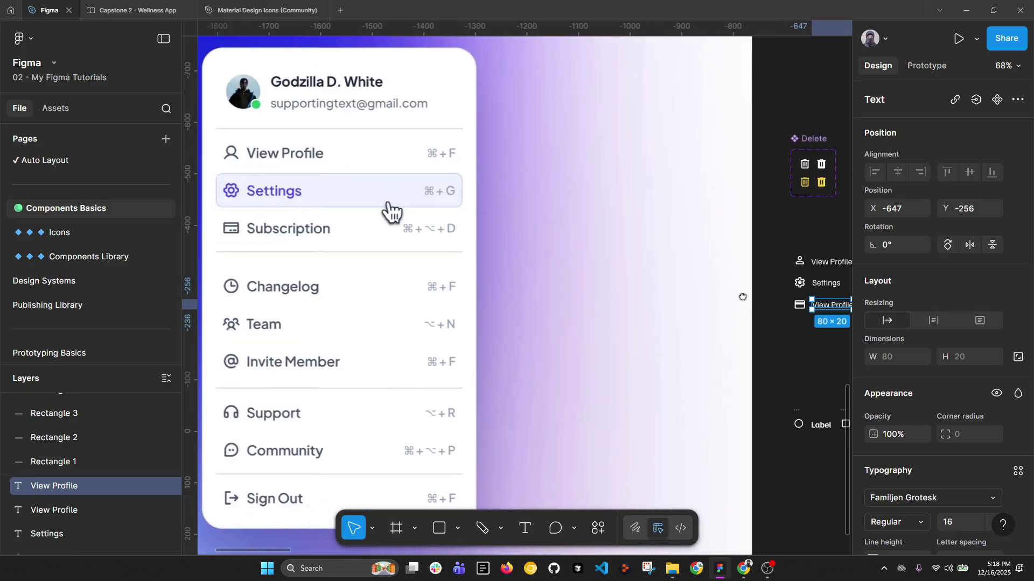
scroll(689, 295, down, 3)
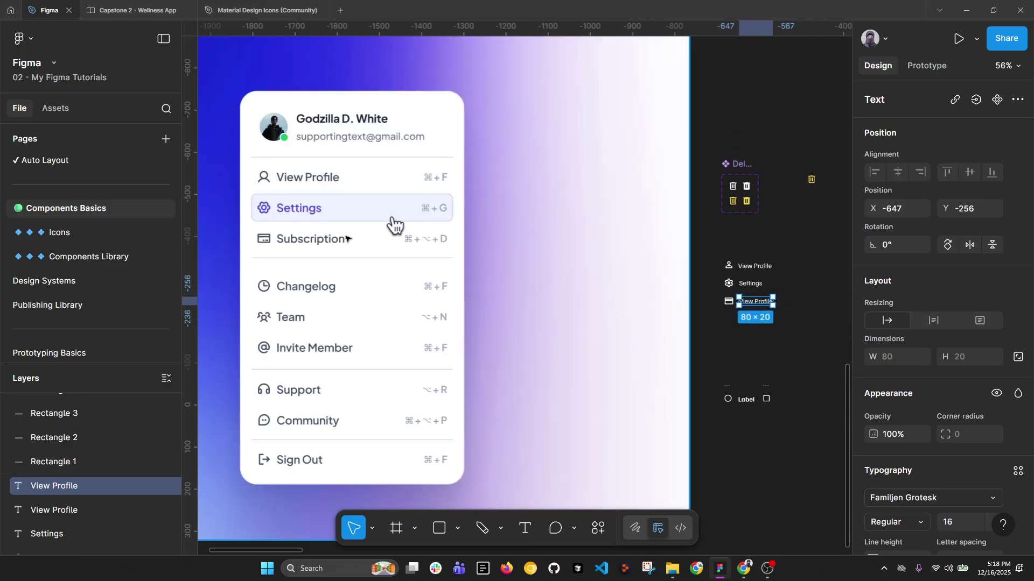
double_click(760, 303)
text(Sub)
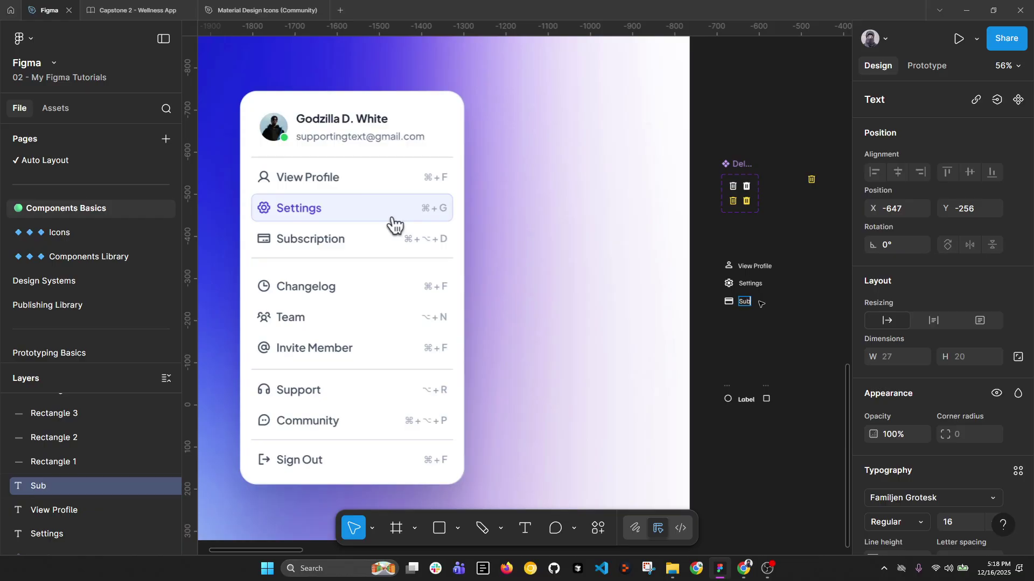
text(scription)
key(Escape)
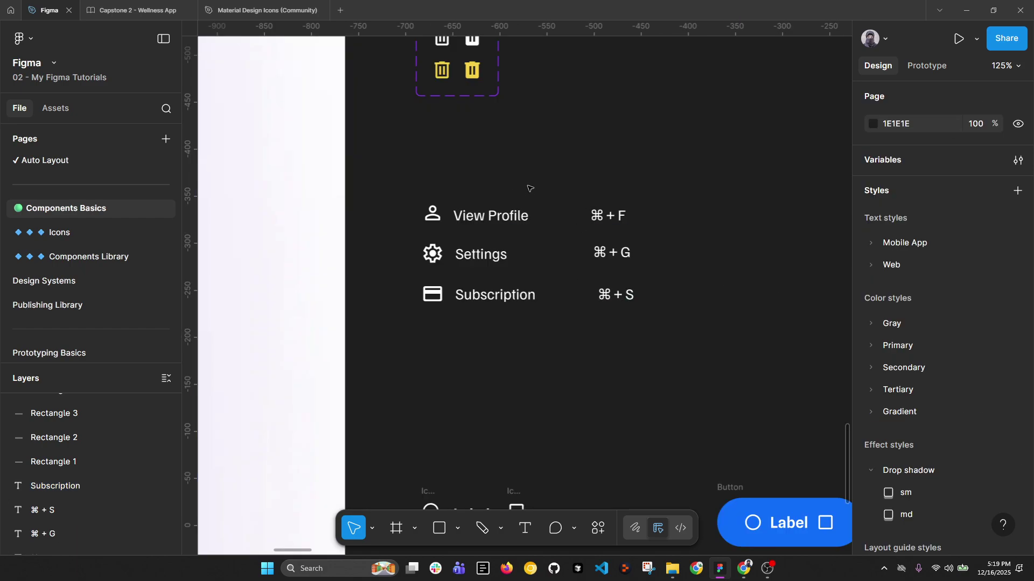
Step: Select the three menu labels and compare the rows with the items in the reference dropdown
scroll(556, 215, up, 3)
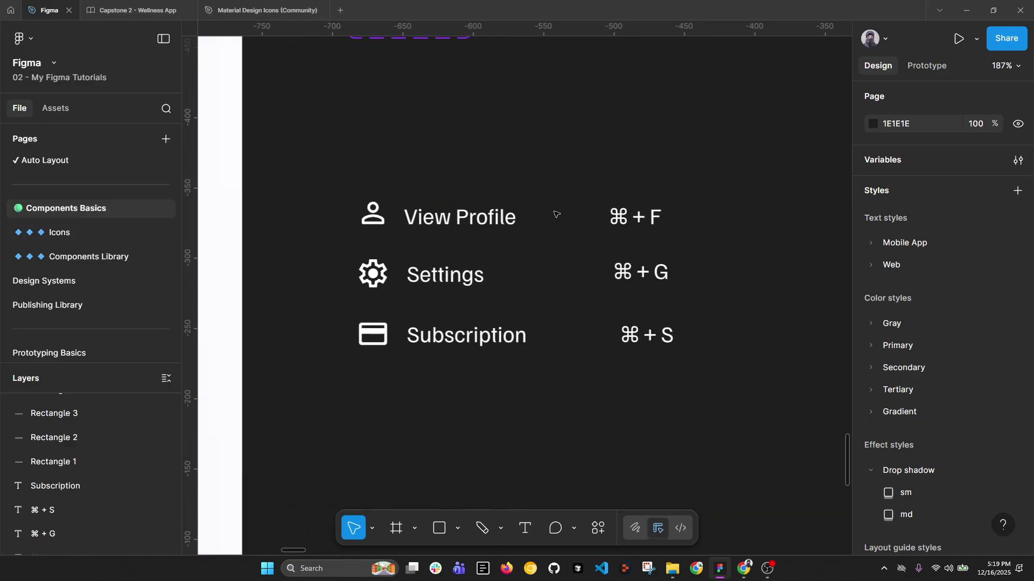
drag(450, 227, 461, 348)
scroll(393, 182, down, 5)
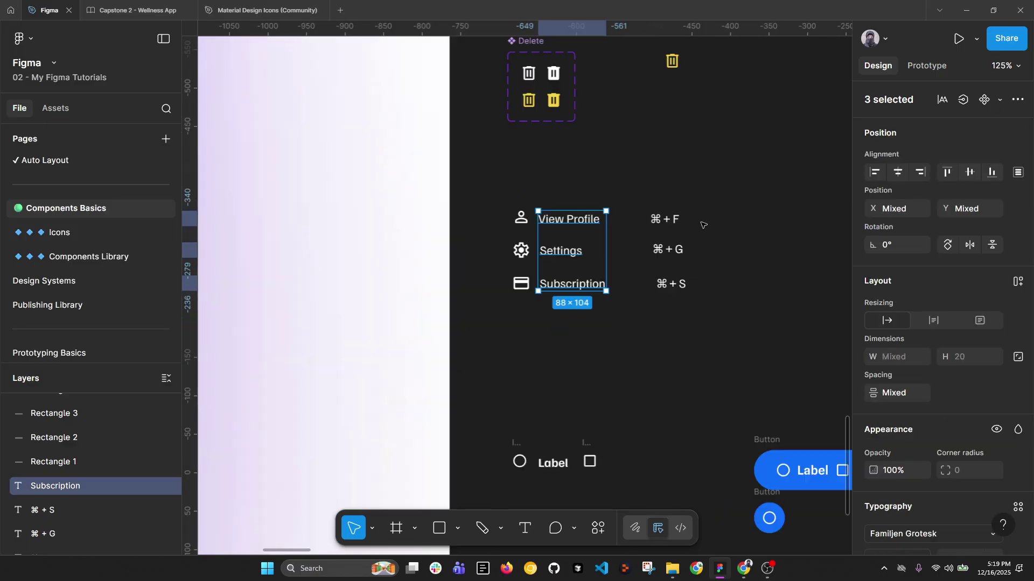
scroll(393, 182, left, 5)
scroll(425, 205, right, 10)
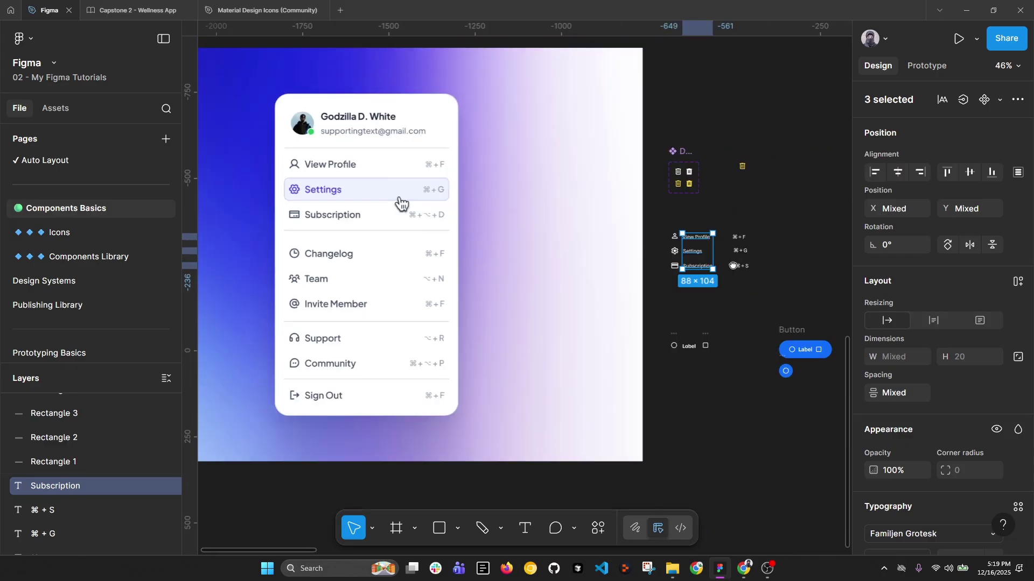
click(521, 238)
scroll(520, 238, up, 2)
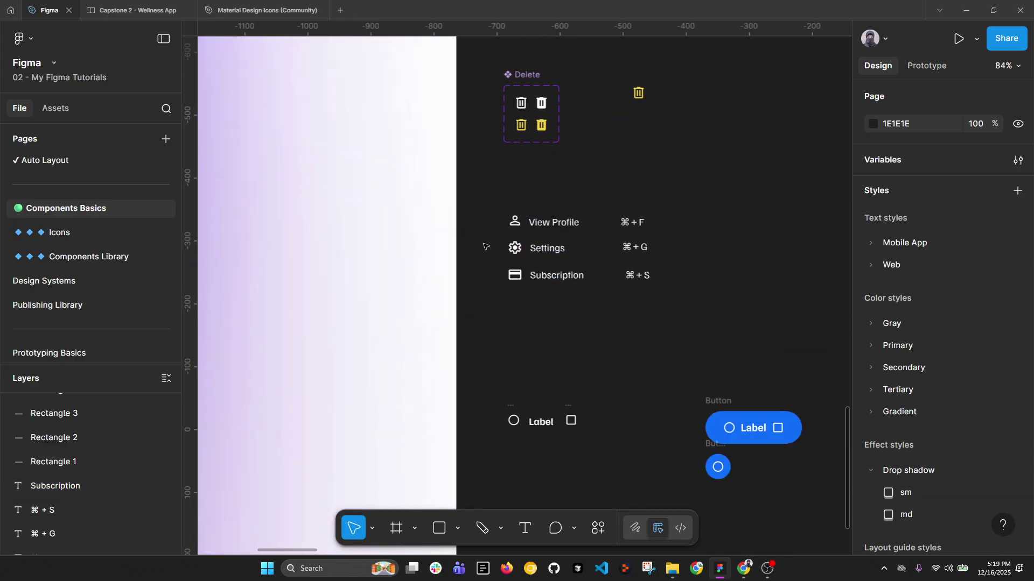
Step: Move the Settings and Subscription rows, including their icons and shortcuts, away from the View Profile row
drag(611, 293, 831, 251)
click(553, 222)
scroll(597, 222, up, 3)
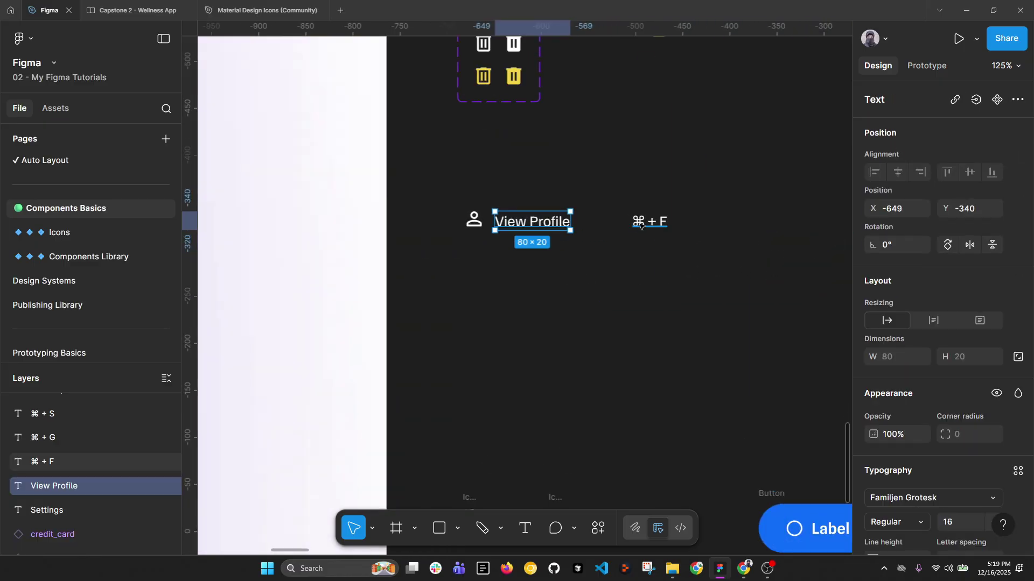
Step: Select the View Profile row's icon, label and shortcut, and place them on the reference image beside the dropdown
click(641, 225)
scroll(612, 232, down, 4)
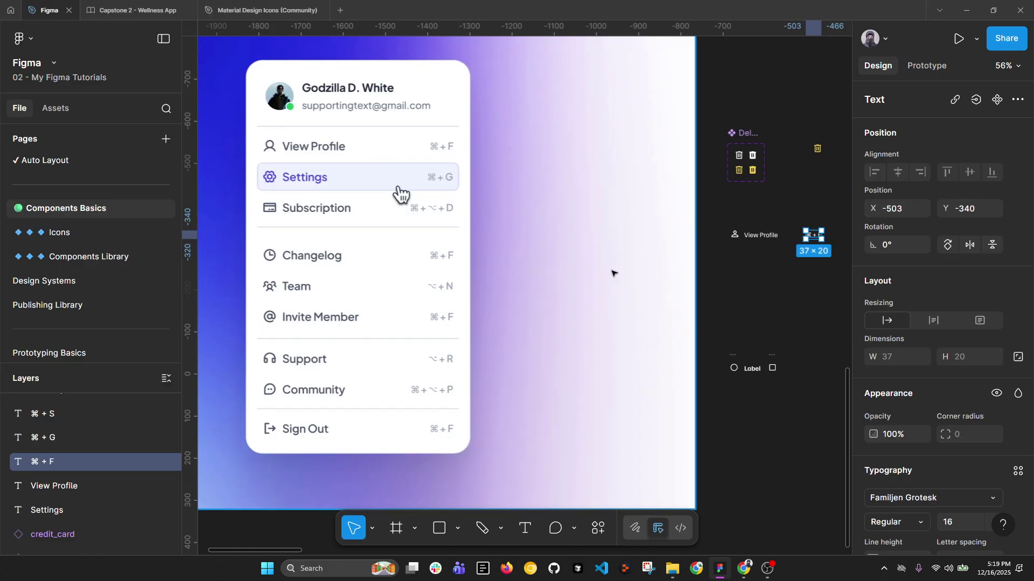
shift+click(754, 235)
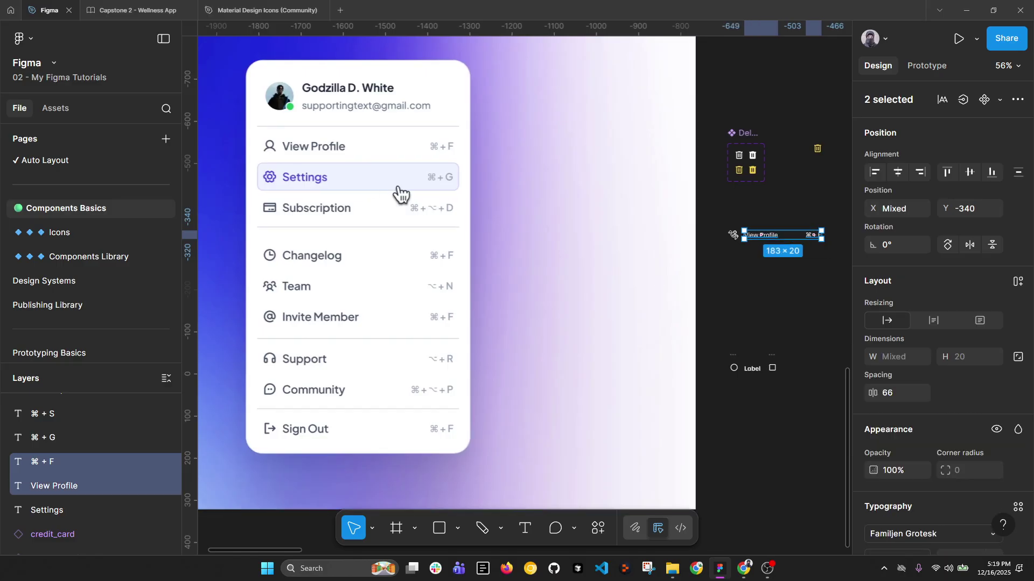
scroll(736, 239, up, 1)
shift+click(734, 235)
drag(773, 236, 688, 211)
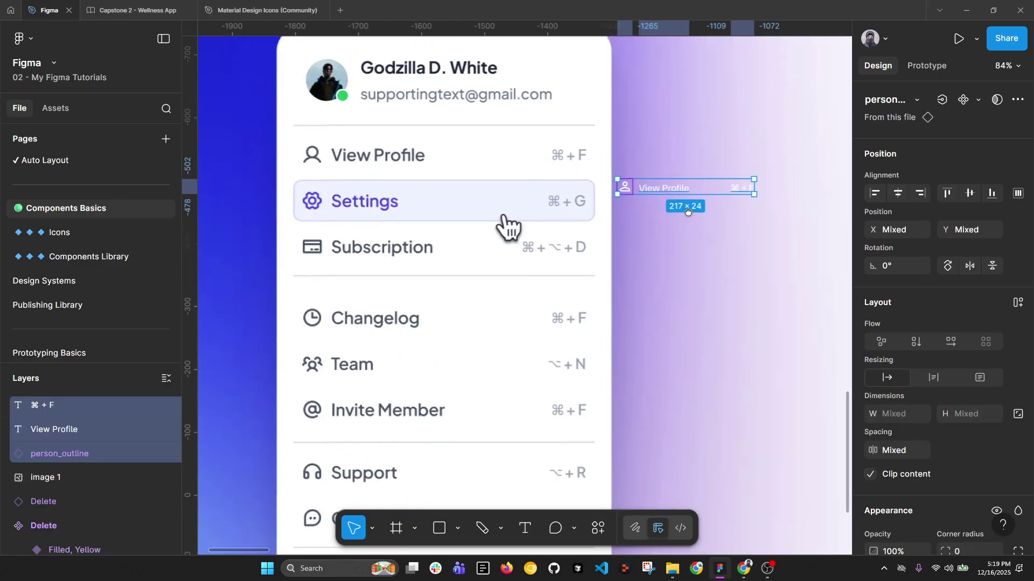
drag(506, 223, 442, 246)
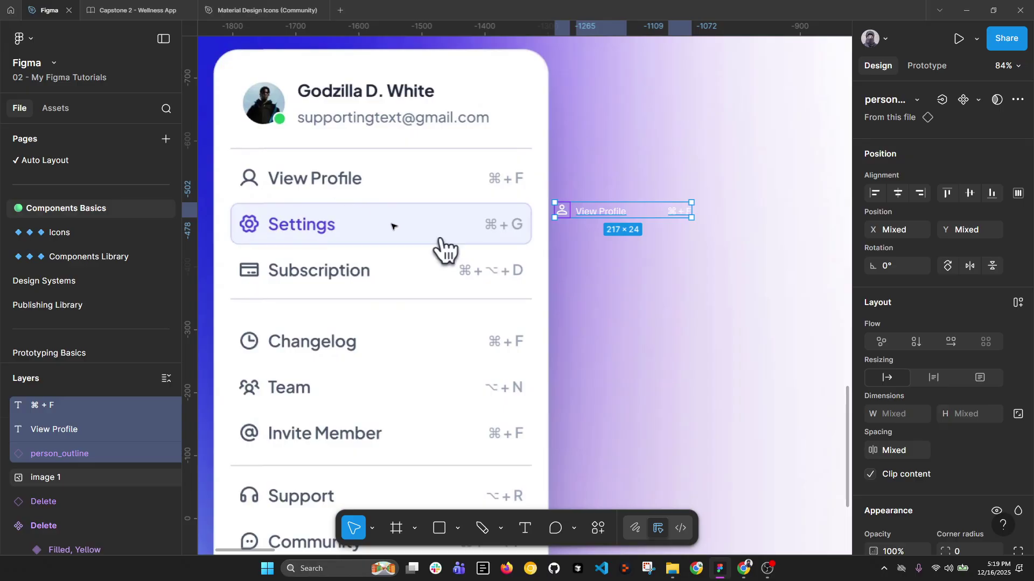
Step: Position the View Profile label 12 px from the person icon and align the two on their vertical centers
scroll(597, 213, up, 3)
click(544, 213)
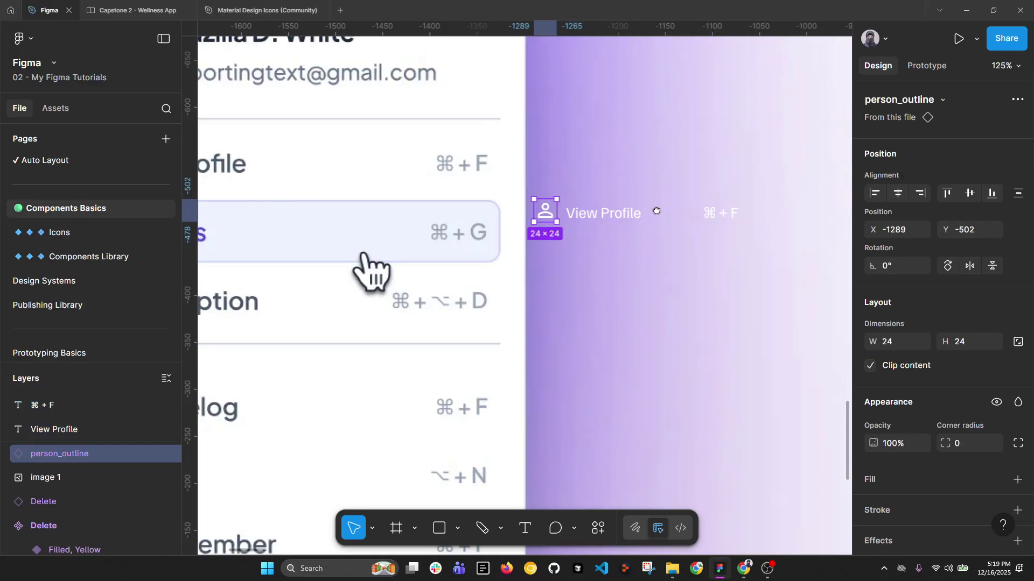
scroll(602, 211, right, 2)
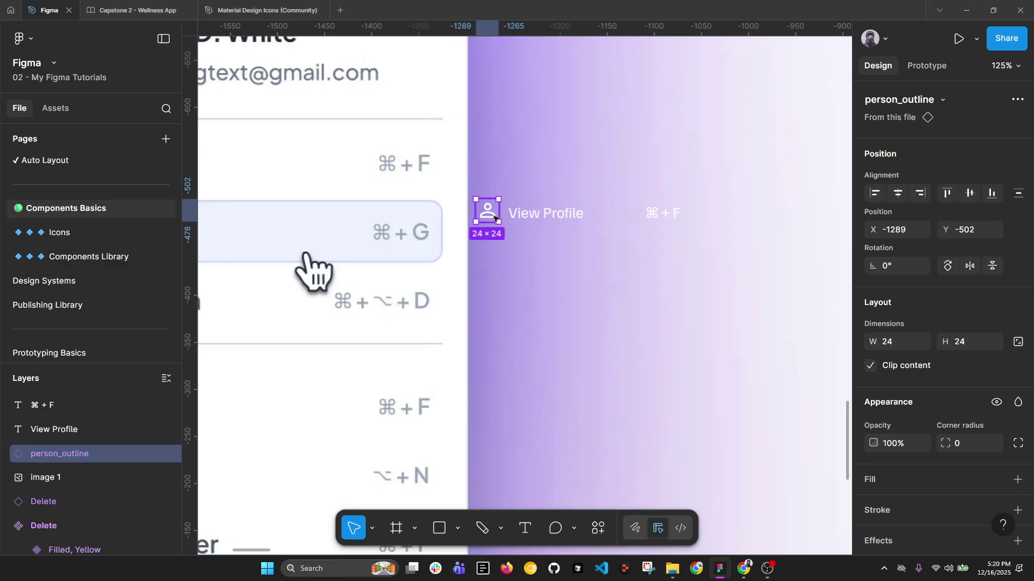
click(541, 216)
key(alt+w)
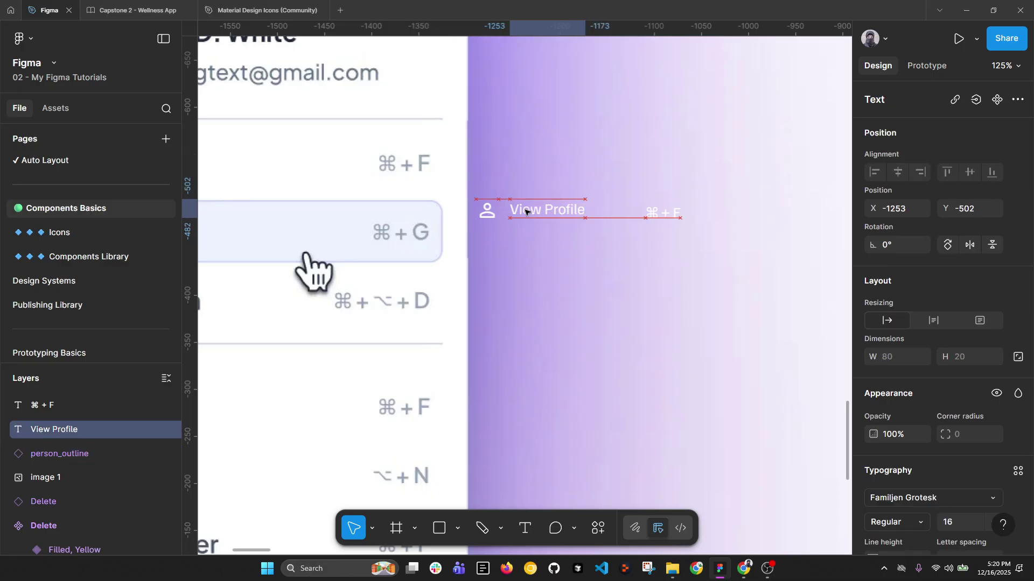
shift+click(487, 211)
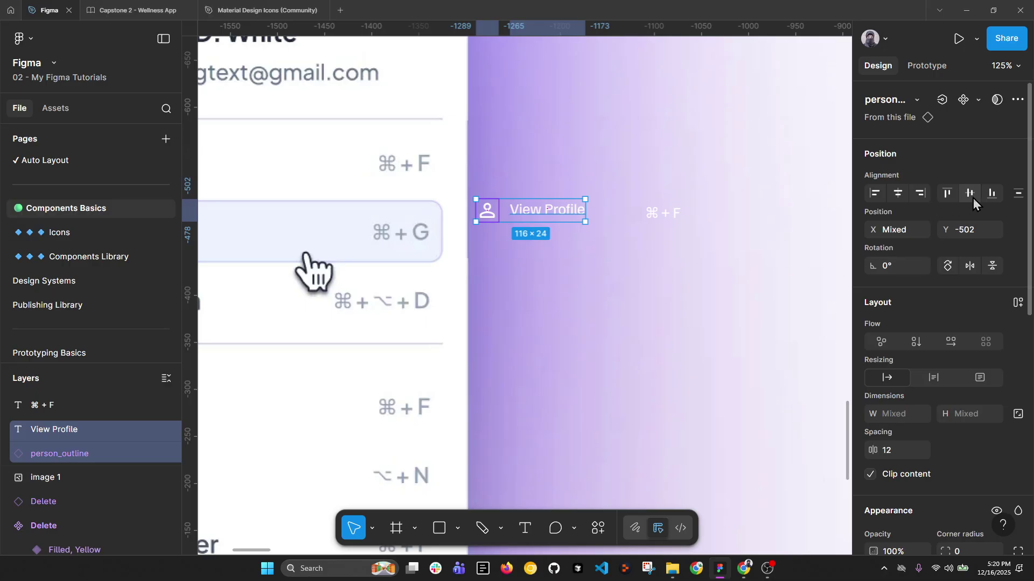
click(973, 197)
Step: Move the whole View Profile row back to the dark canvas below the Delete set and align its parts on their vertical centers
scroll(533, 218, down, 5)
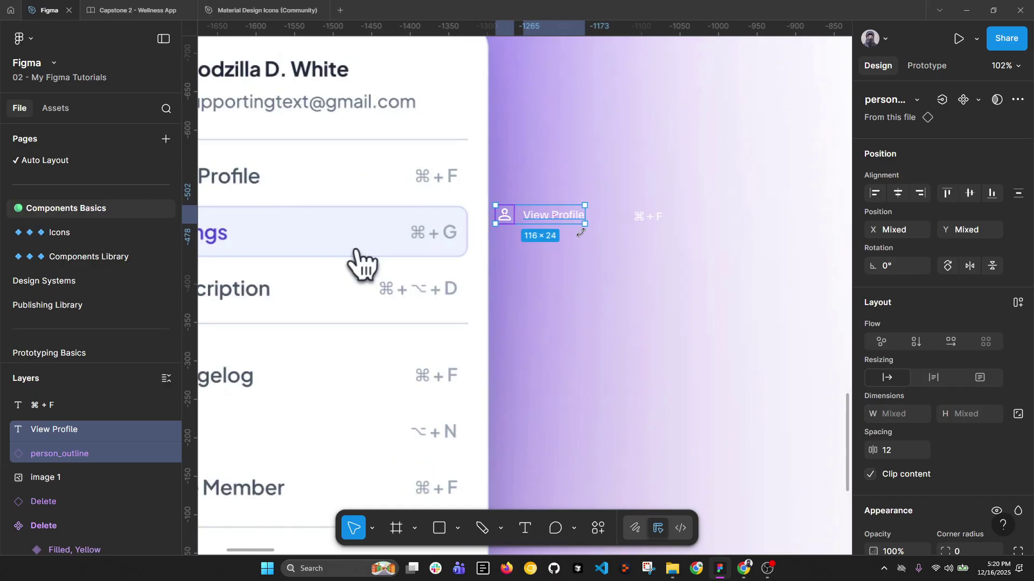
shift+click(643, 218)
drag(511, 217, 758, 269)
scroll(604, 258, down, 3)
scroll(604, 258, up, 6)
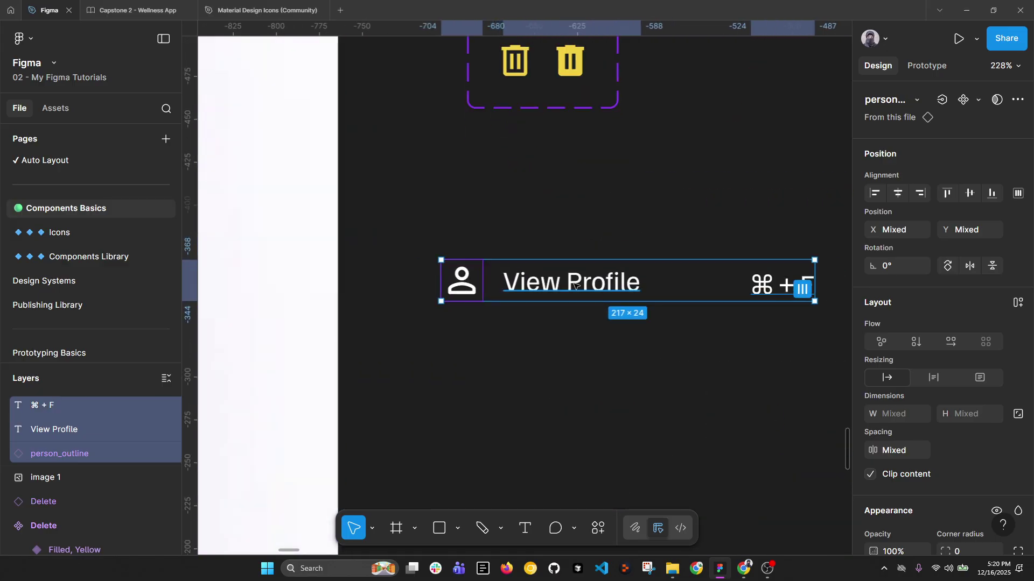
shift+click(804, 294)
shift+click(805, 293)
click(970, 195)
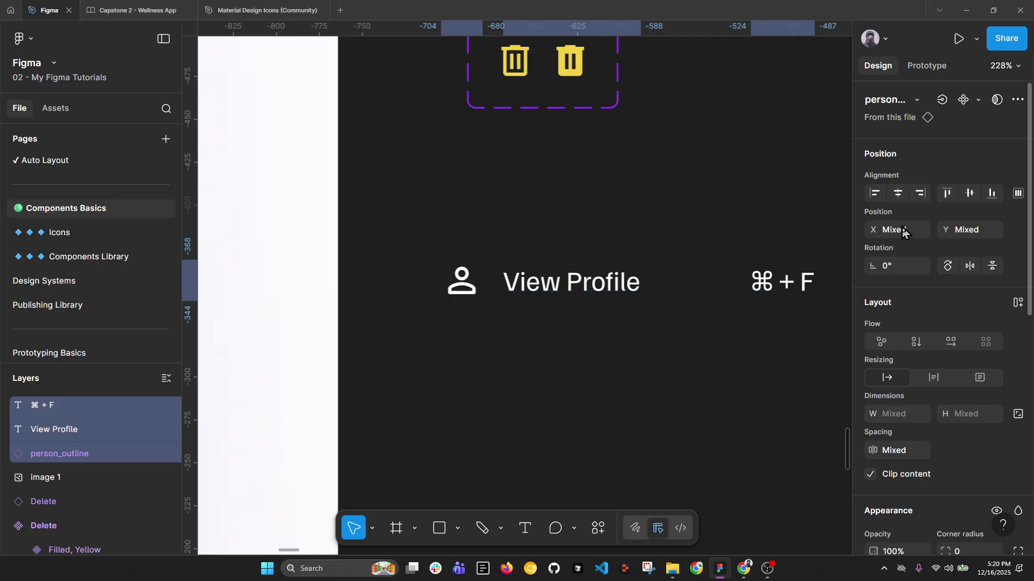
Step: Try a spacing of 4 between the person icon and the View Profile label, and undo it
click(549, 287)
shift+click(454, 285)
scroll(453, 285, right, 3)
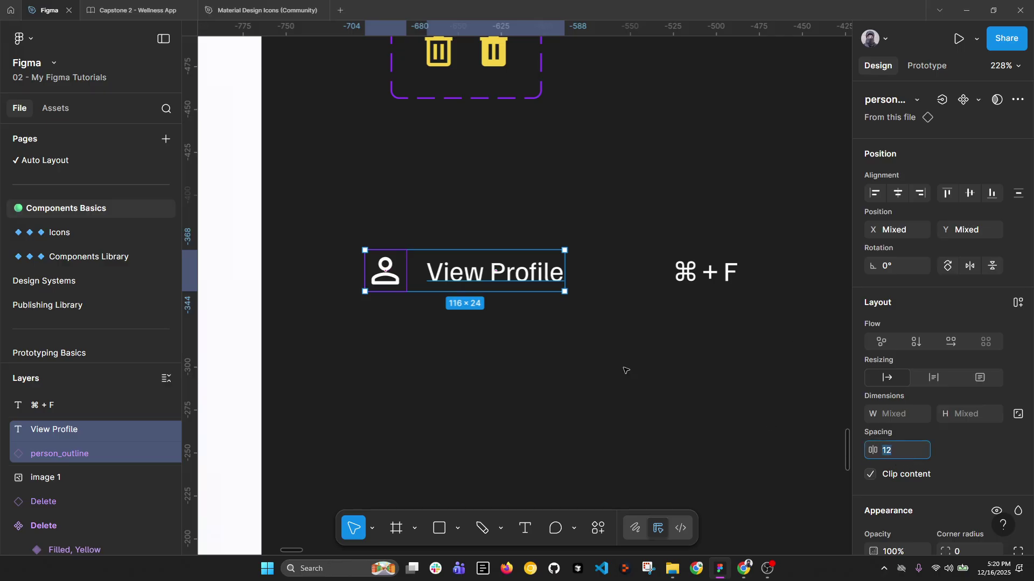
click(1001, 66)
click(957, 201)
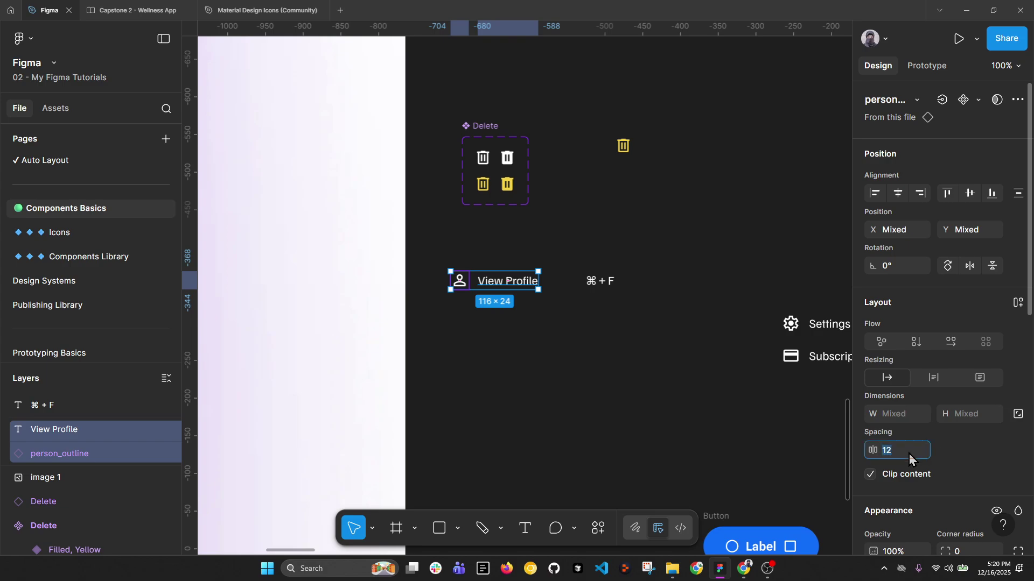
text(4)
key(Return)
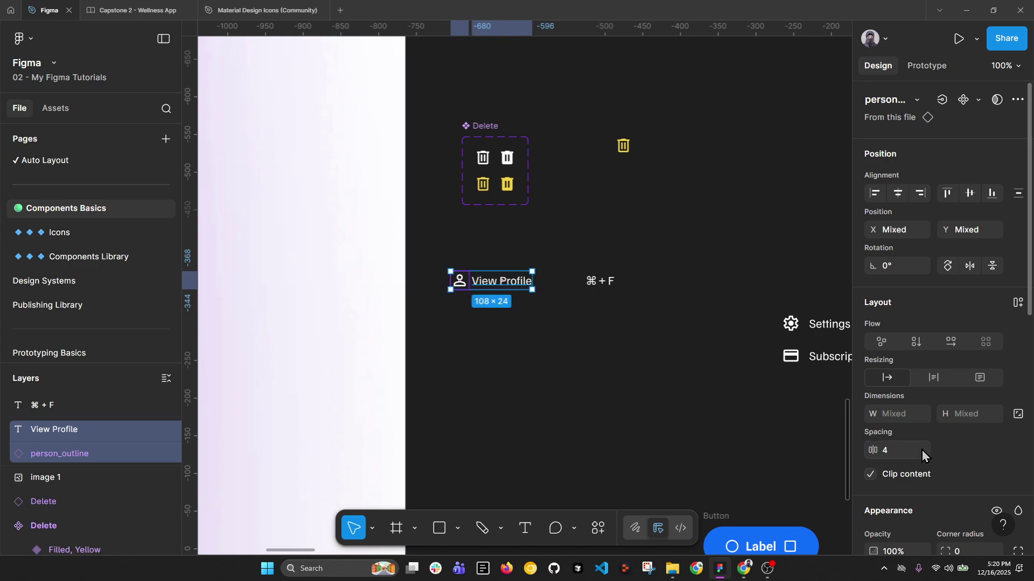
key(Return)
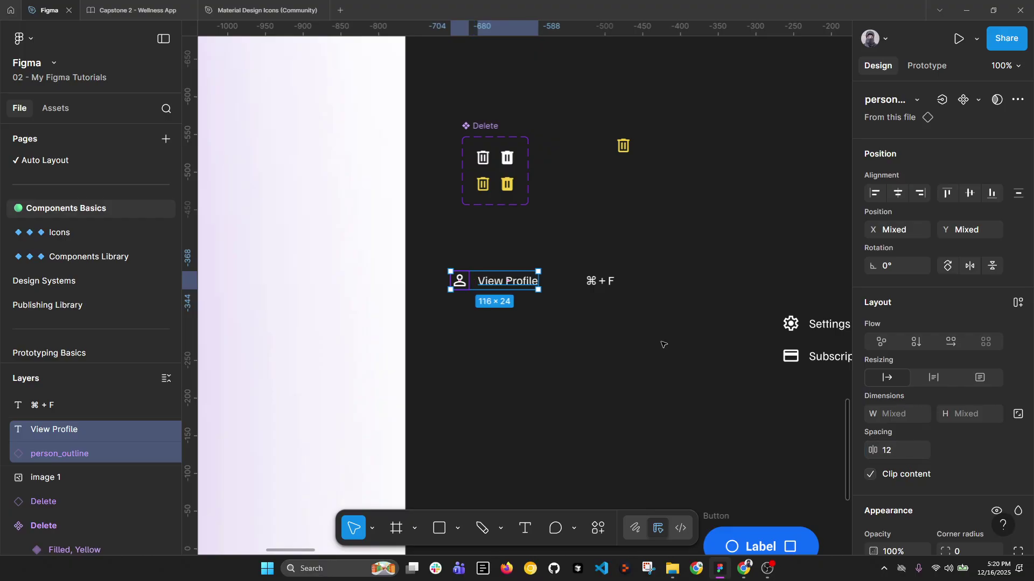
Step: Move the ⌘ + F shortcut closer to the View Profile label and set the spacing between them to 12
click(593, 280)
drag(593, 286, 558, 284)
shift+click(508, 281)
click(902, 395)
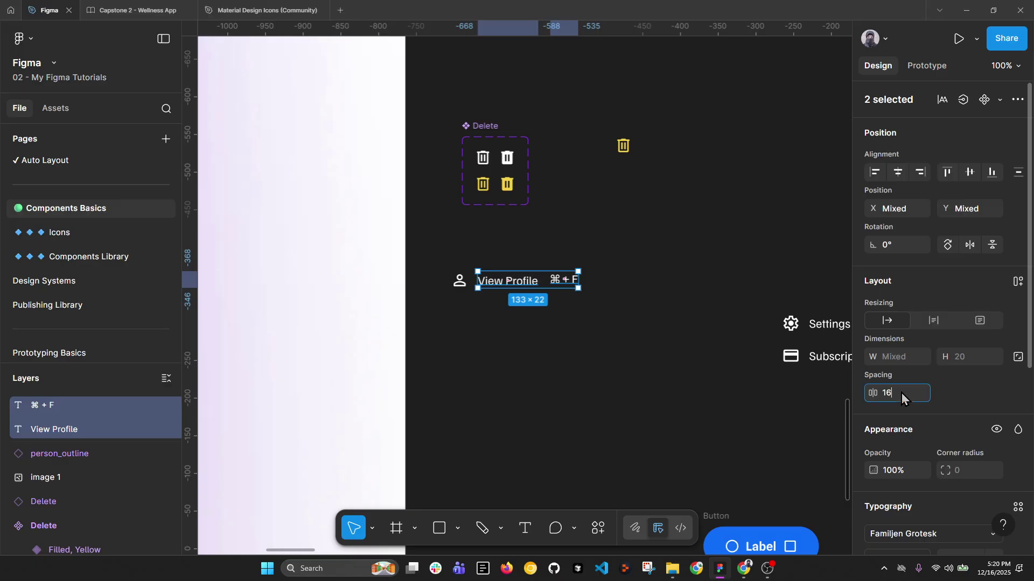
text(12)
key(Return)
Step: Apply the Gray/50 color style to the unstyled white in the View Profile row's icon, label and shortcut
shift+click(460, 282)
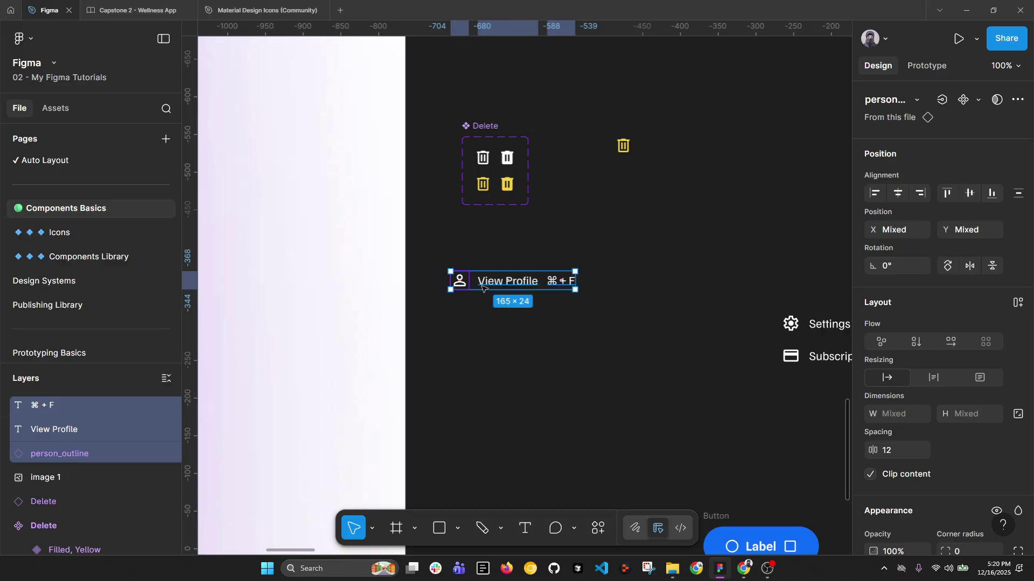
click(552, 322)
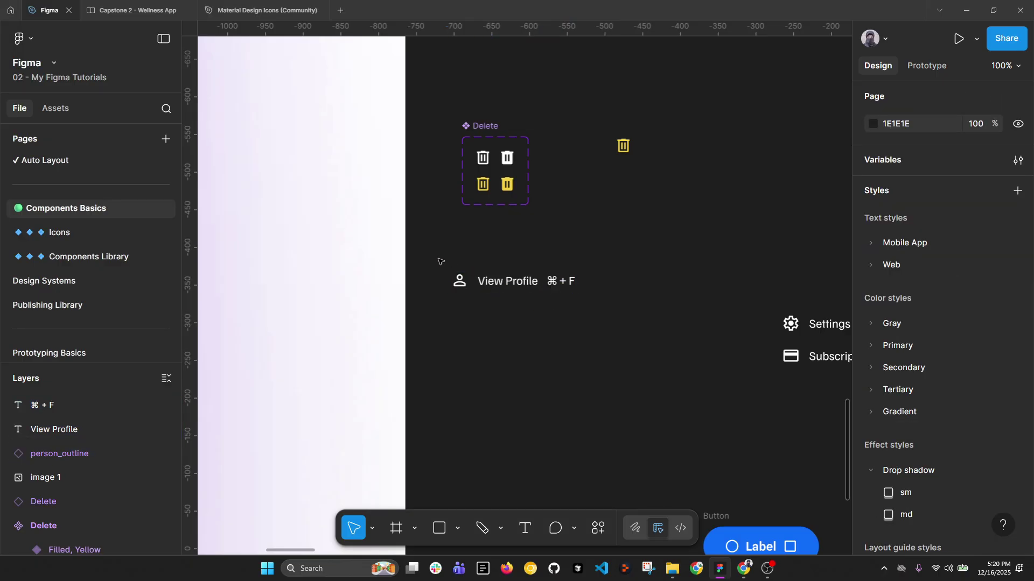
drag(439, 259, 621, 311)
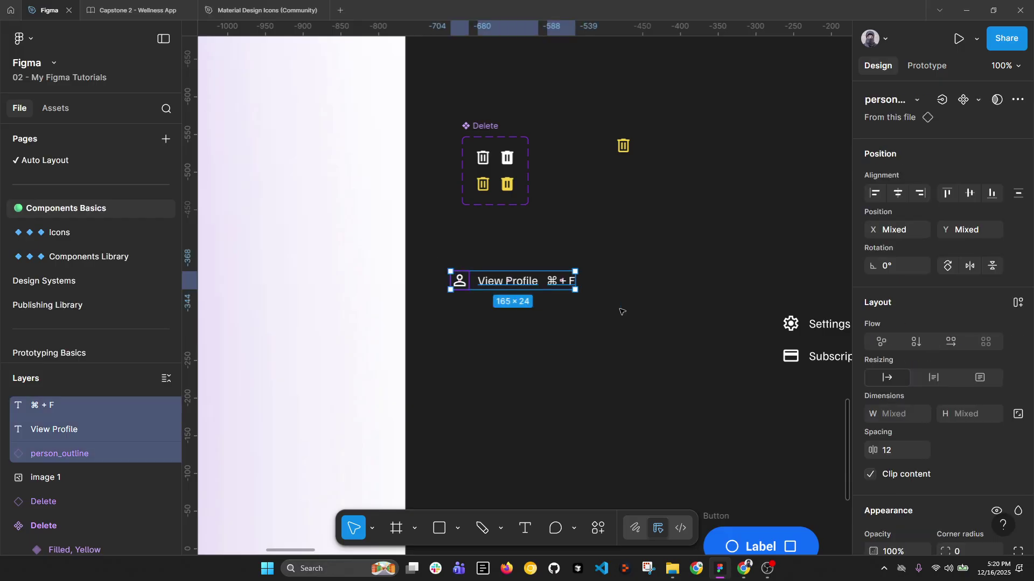
scroll(964, 386, down, 5)
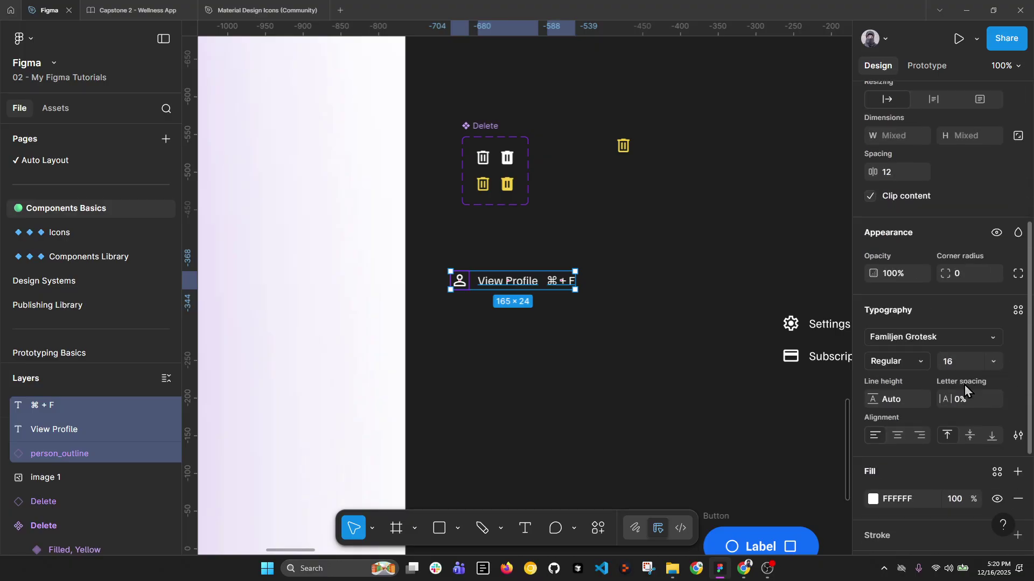
scroll(964, 386, down, 3)
click(996, 465)
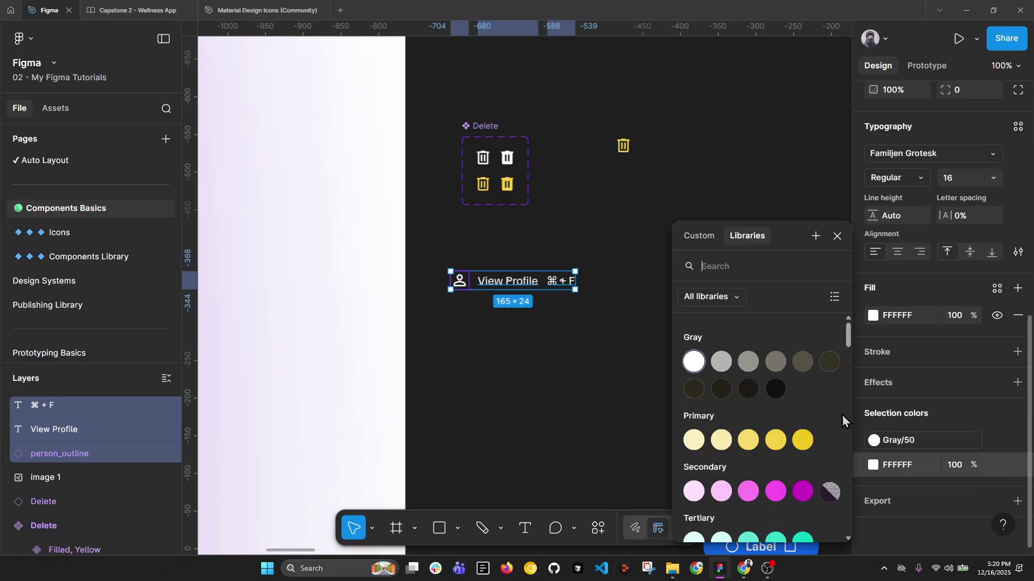
click(694, 361)
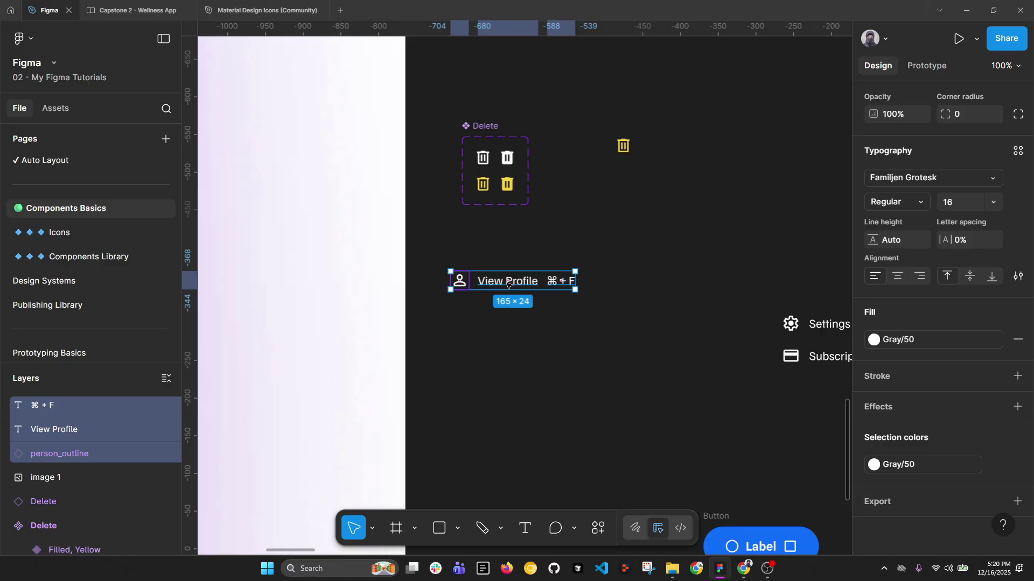
Step: Wrap the View Profile row in an auto layout frame and name it Drop Down Base
key(shift+a)
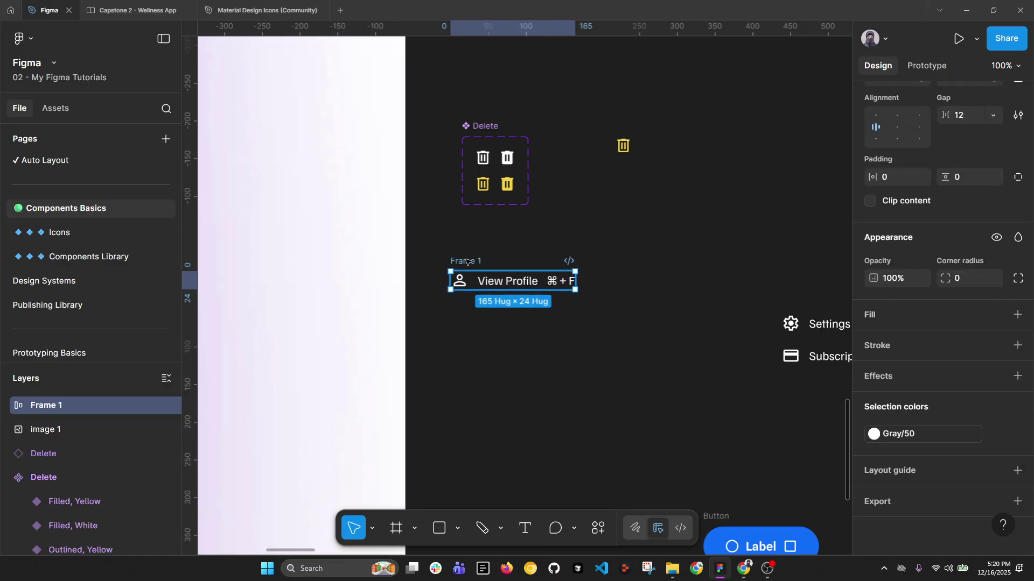
double_click(466, 261)
text(Drop Down )
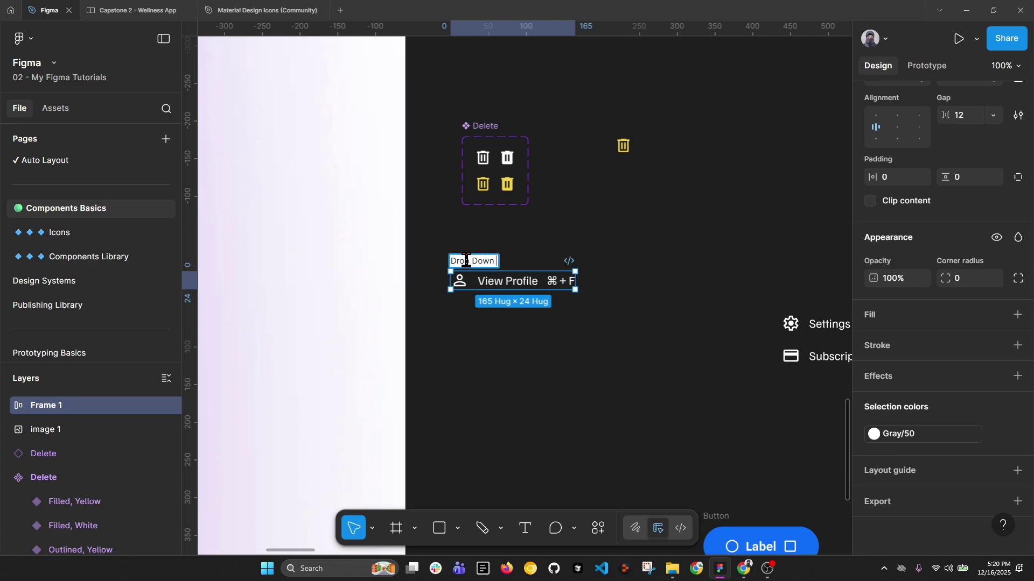
text(Base)
key(Return)
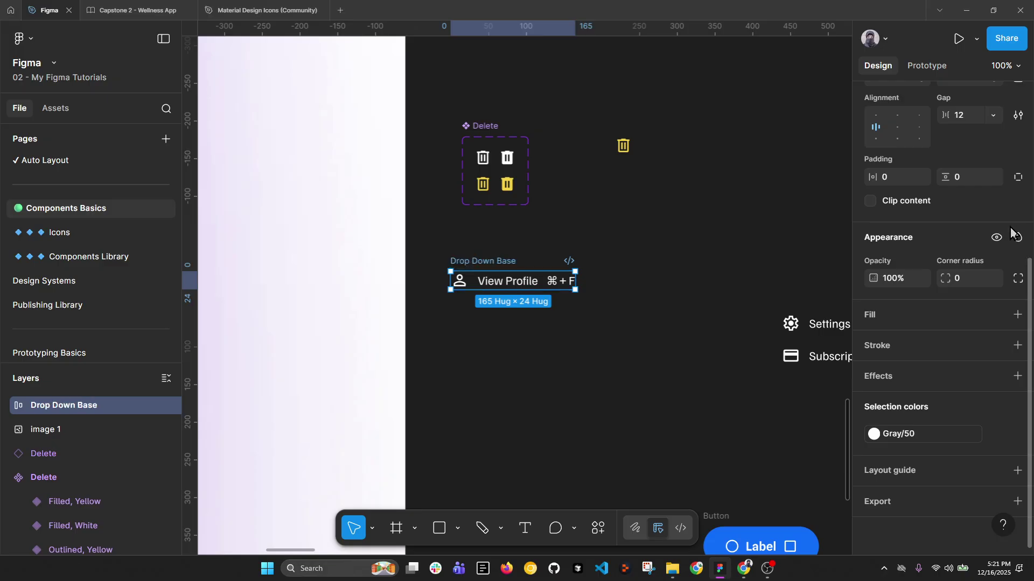
Step: Set the Drop Down Base frame's height to 48 and its horizontal padding to 24
scroll(1006, 228, up, 4)
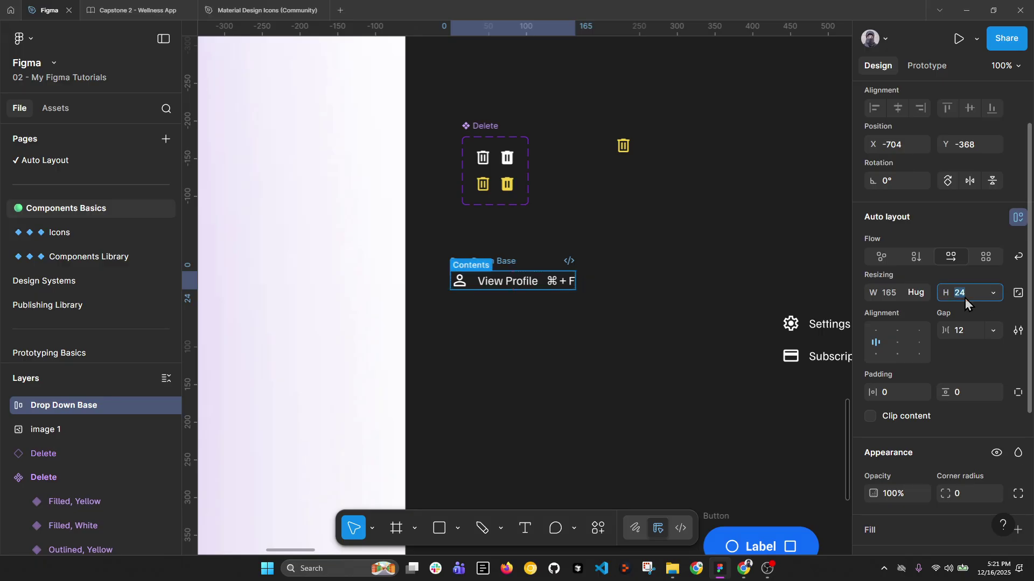
key(Return)
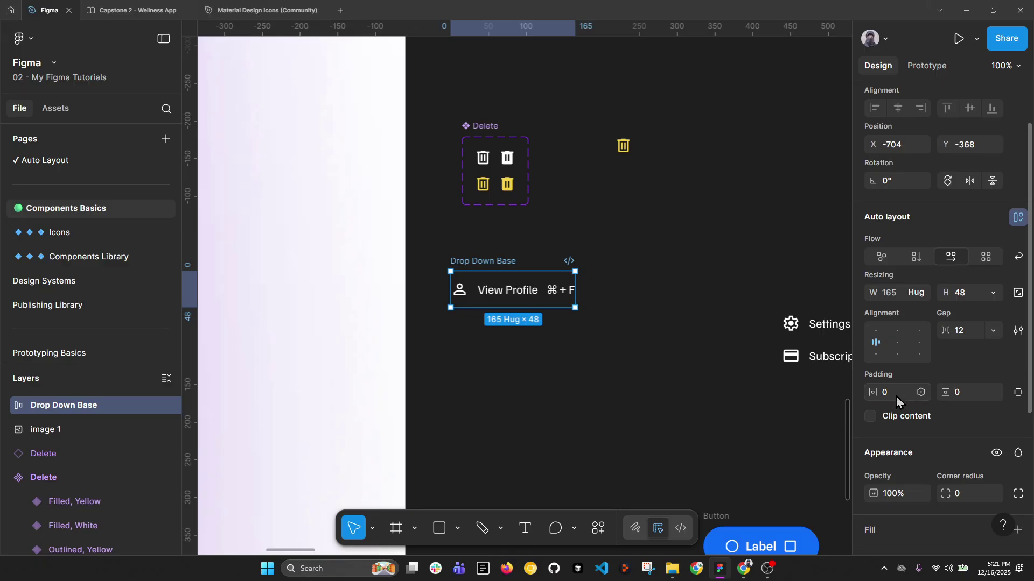
click(878, 394)
text(16)
key(Return)
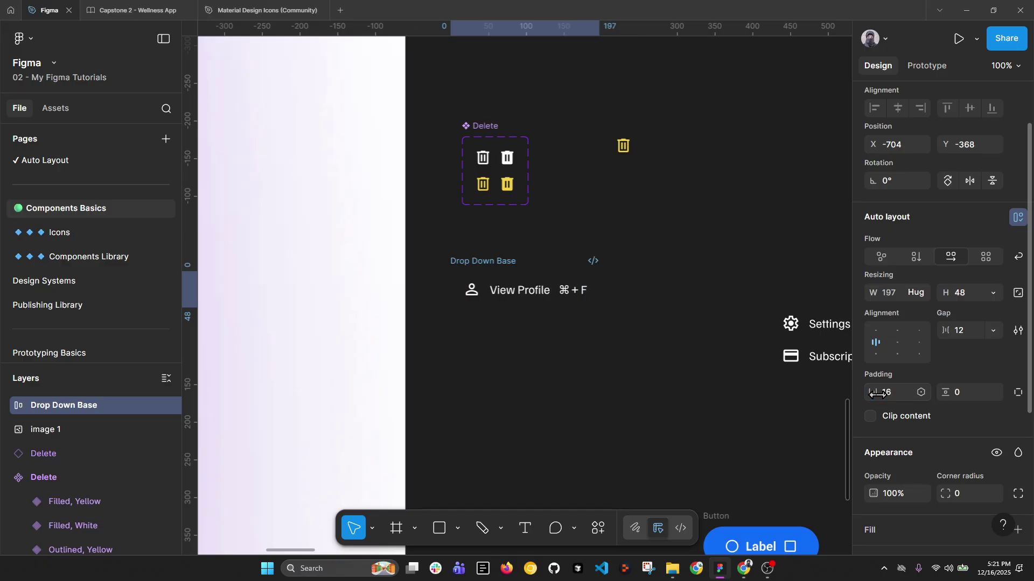
text(24)
key(Return)
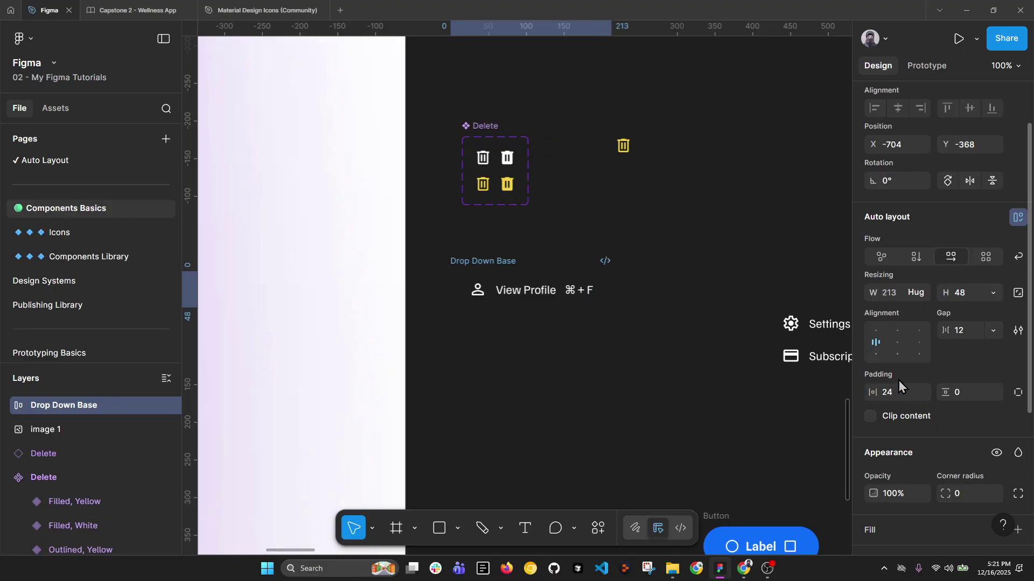
Step: Fill the Drop Down Base frame with the Gray/600 color style
scroll(926, 398, down, 4)
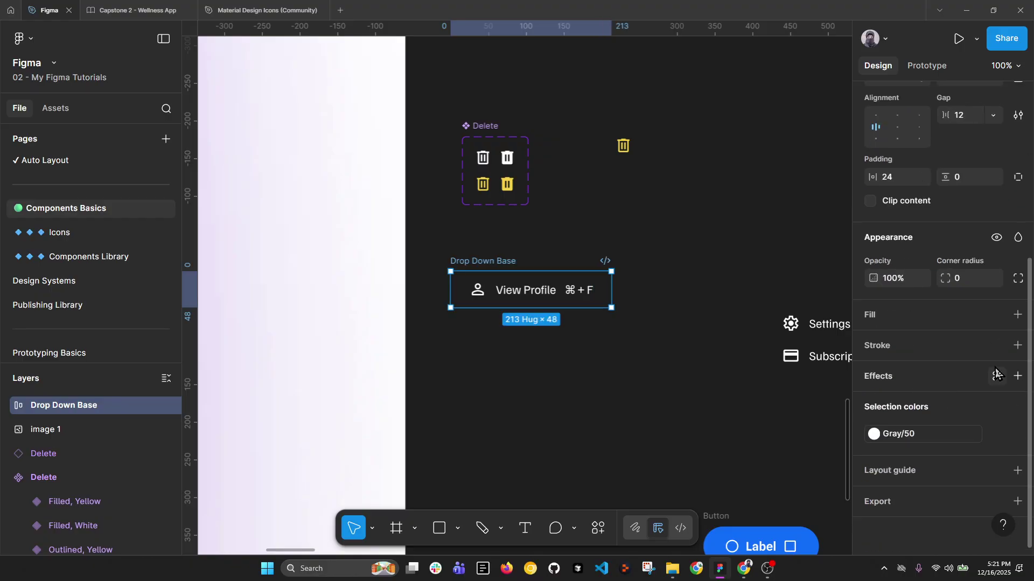
click(994, 321)
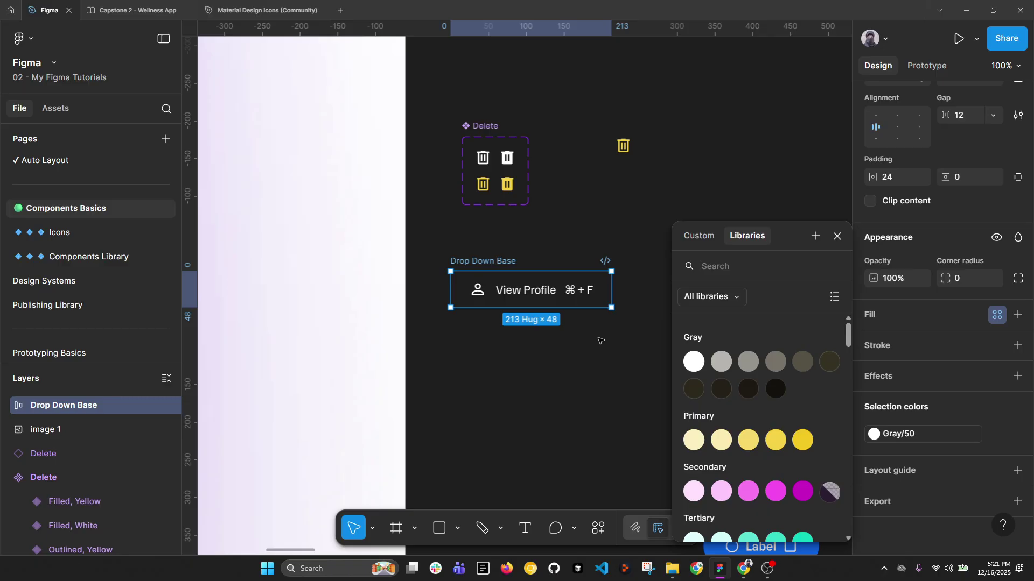
click(776, 390)
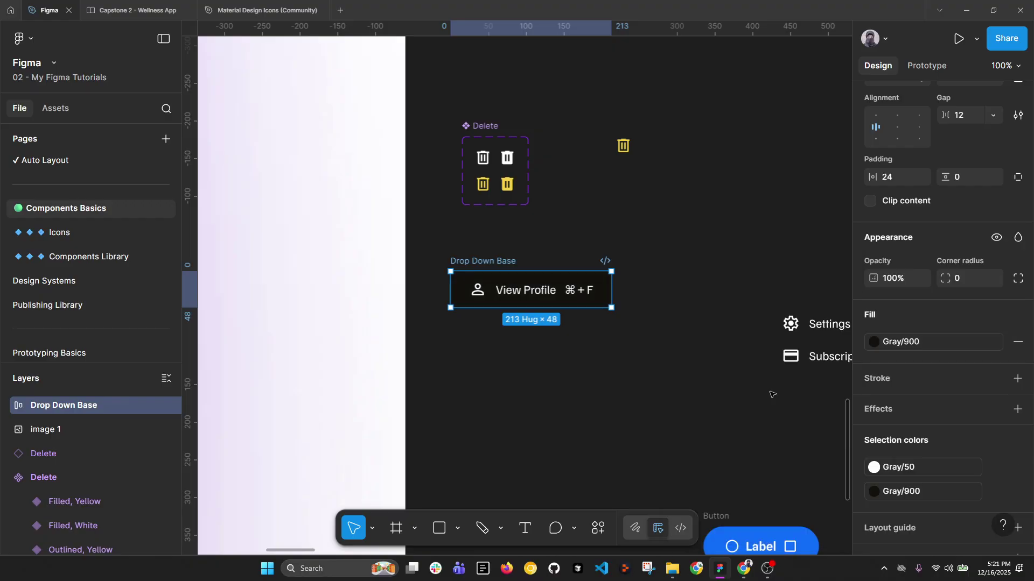
click(894, 342)
click(710, 390)
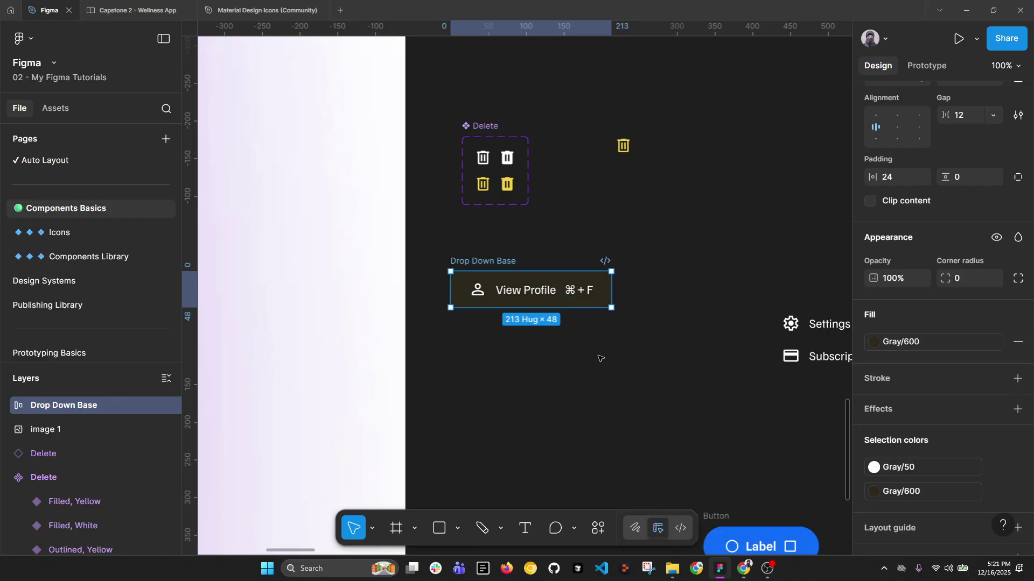
Step: Turn the Drop Down Base frame into a component
scroll(630, 344, right, 2)
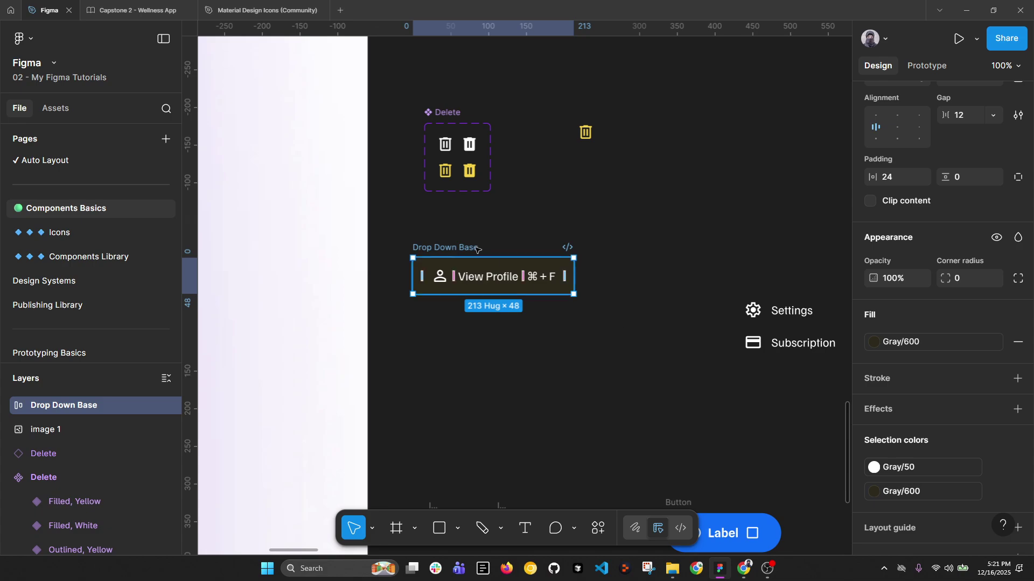
scroll(942, 217, up, 5)
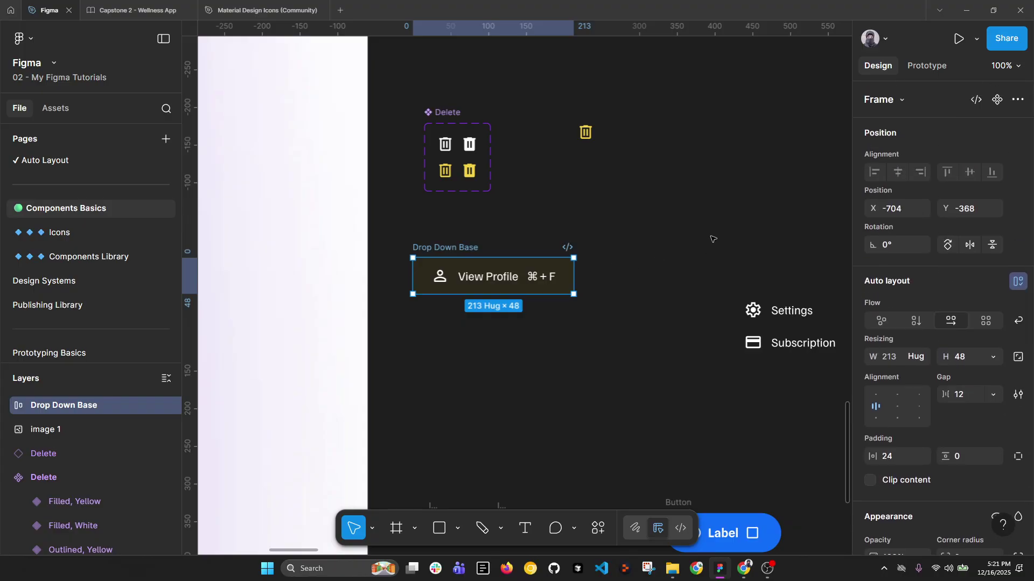
click(996, 100)
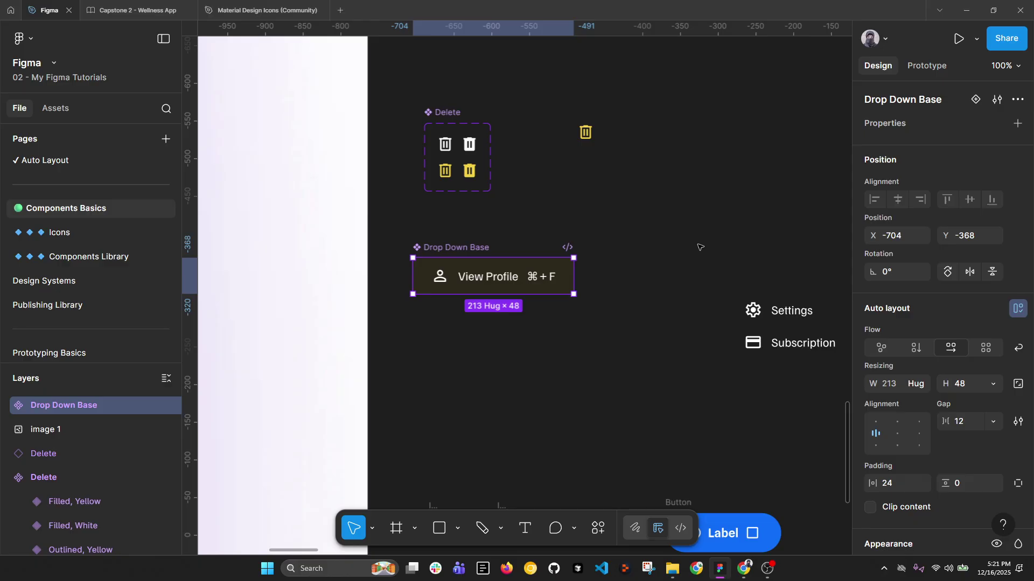
Step: Compare the reference dropdown's menu rows with the icon, label and shortcut structure of the Drop Down Base component
scroll(700, 248, down, 3)
drag(440, 289, 708, 289)
scroll(458, 226, up, 2)
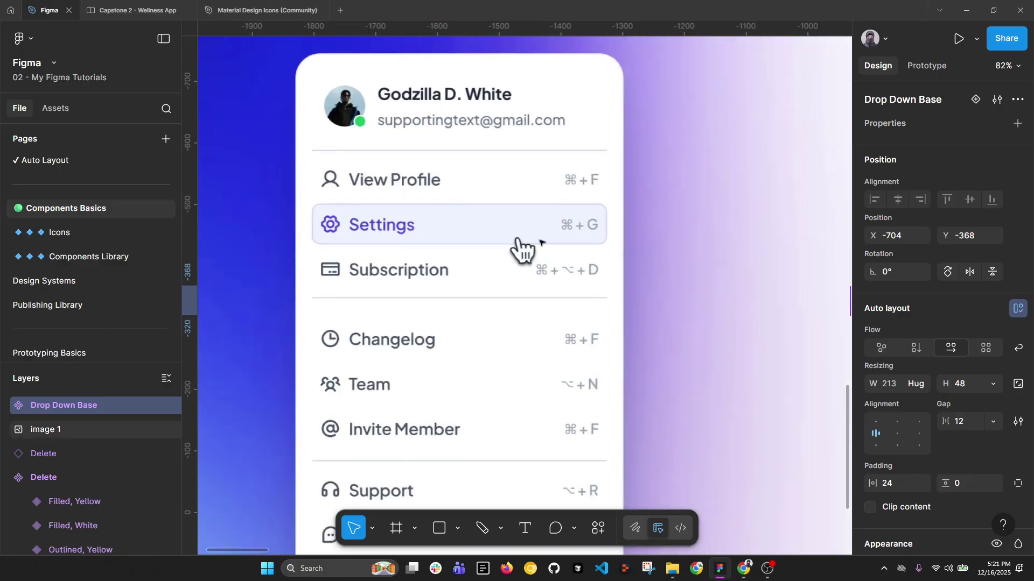
scroll(441, 272, down, 3)
scroll(444, 271, up, 1)
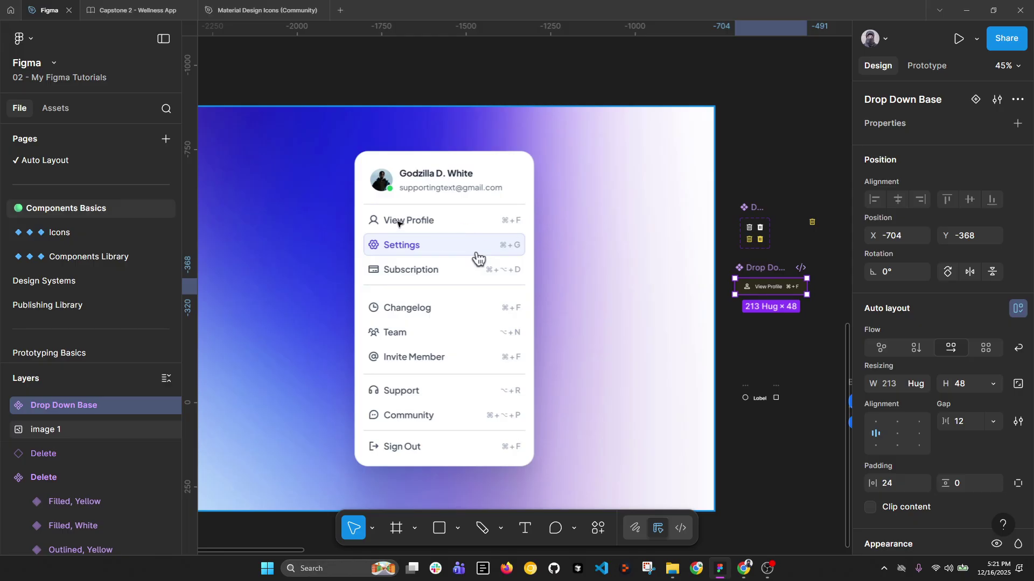
scroll(512, 272, up, 2)
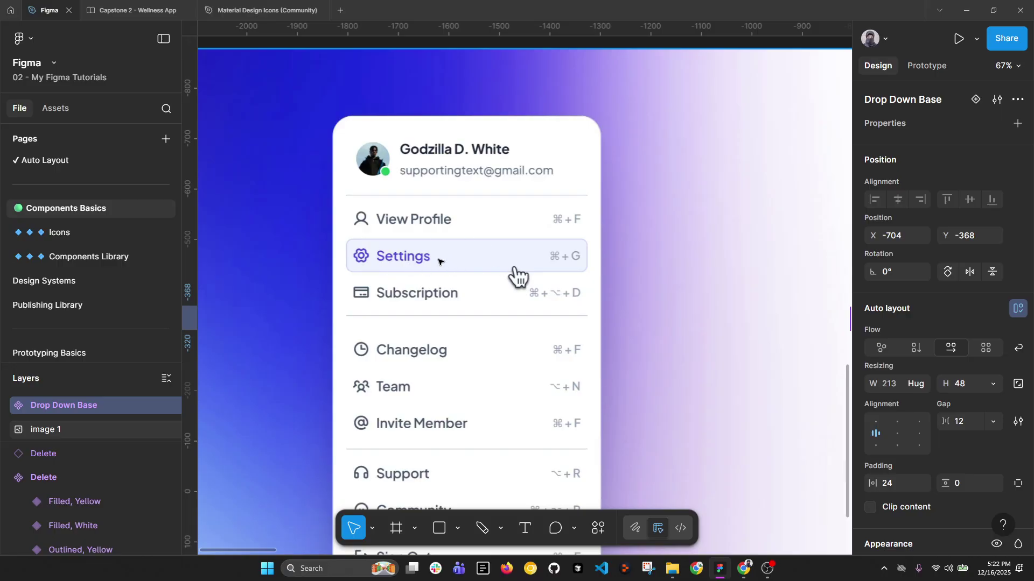
scroll(438, 260, down, 3)
scroll(537, 299, up, 10)
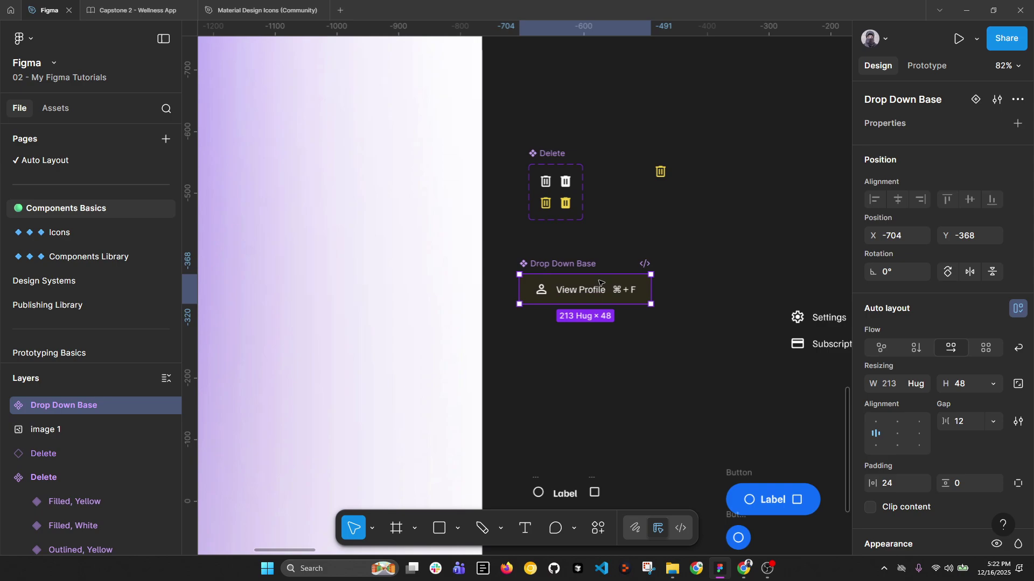
double_click(538, 299)
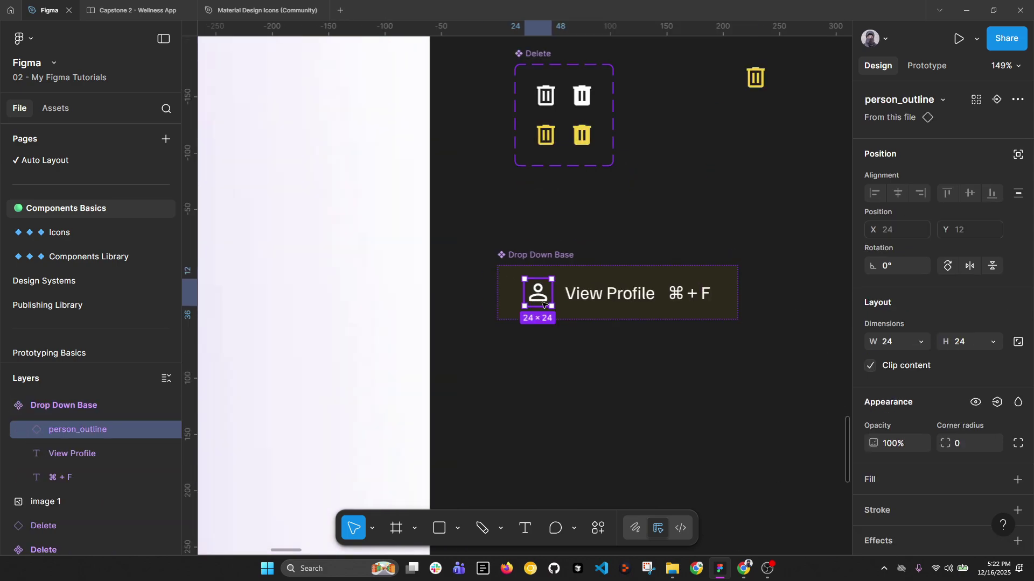
click(526, 272)
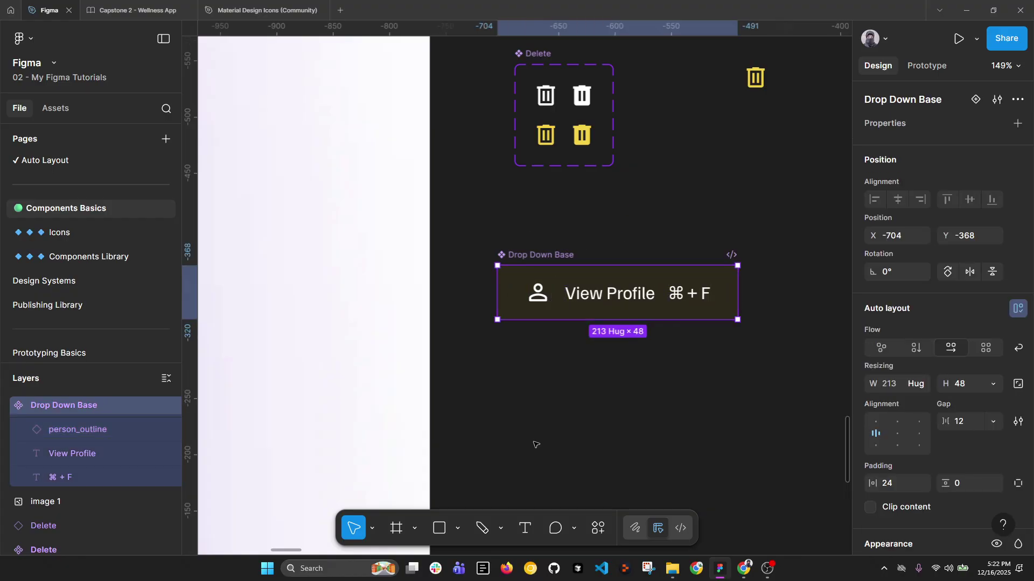
Step: Place an instance of Drop Down Base directly below the main component, at about X -707, Y -256
scroll(608, 364, down, 2)
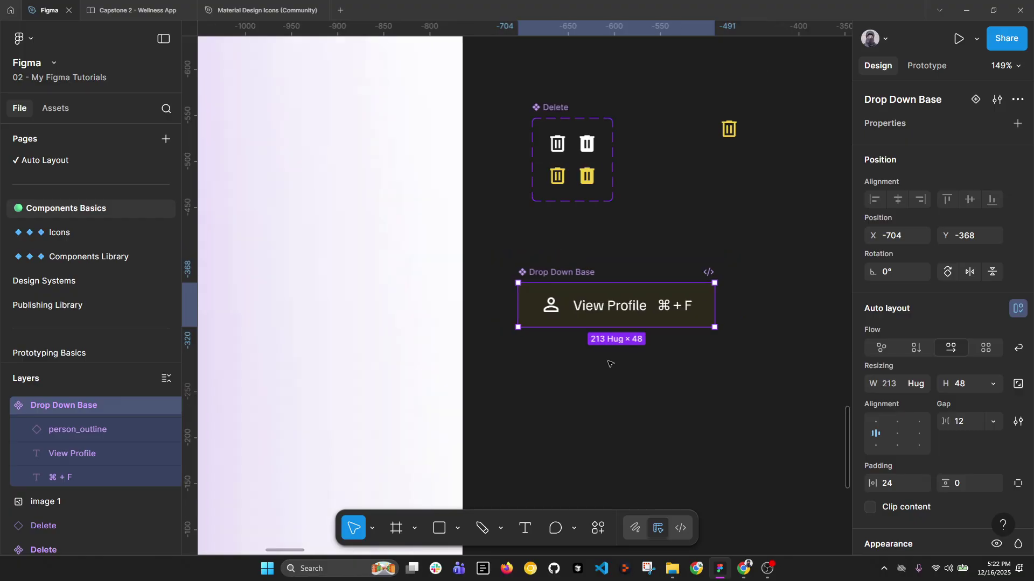
scroll(666, 339, down, 5)
scroll(437, 312, left, 3)
scroll(437, 312, down, 1)
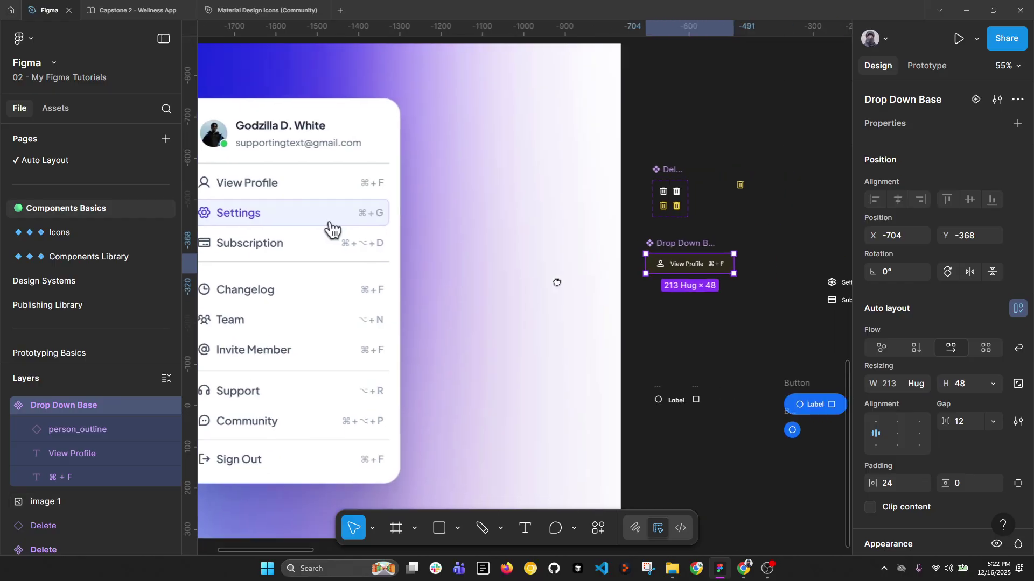
scroll(523, 237, right, 5)
drag(522, 237, 521, 284)
scroll(316, 226, left, 4)
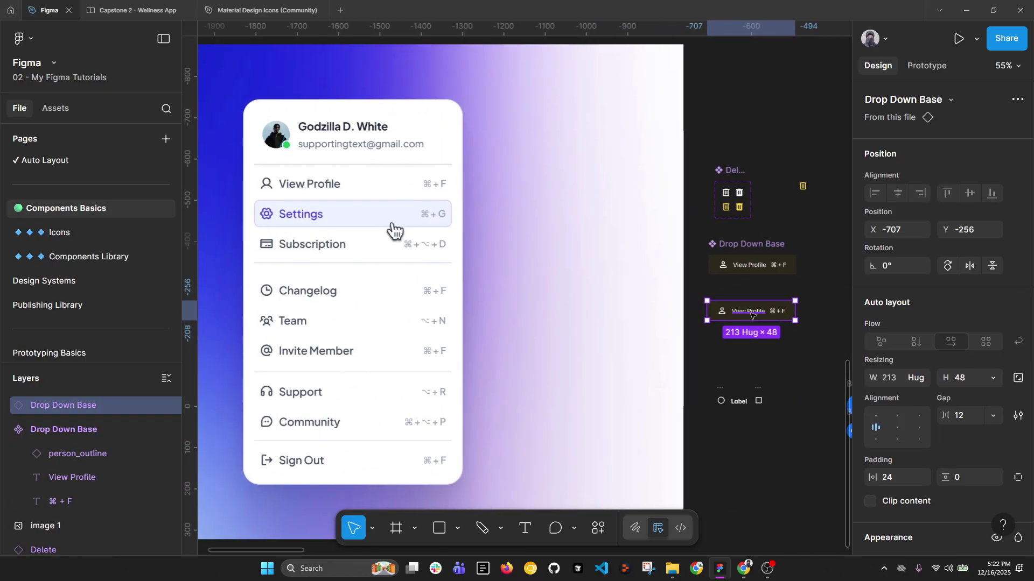
Step: Change the label text in the Drop Down Base instance to Settings
double_click(751, 312)
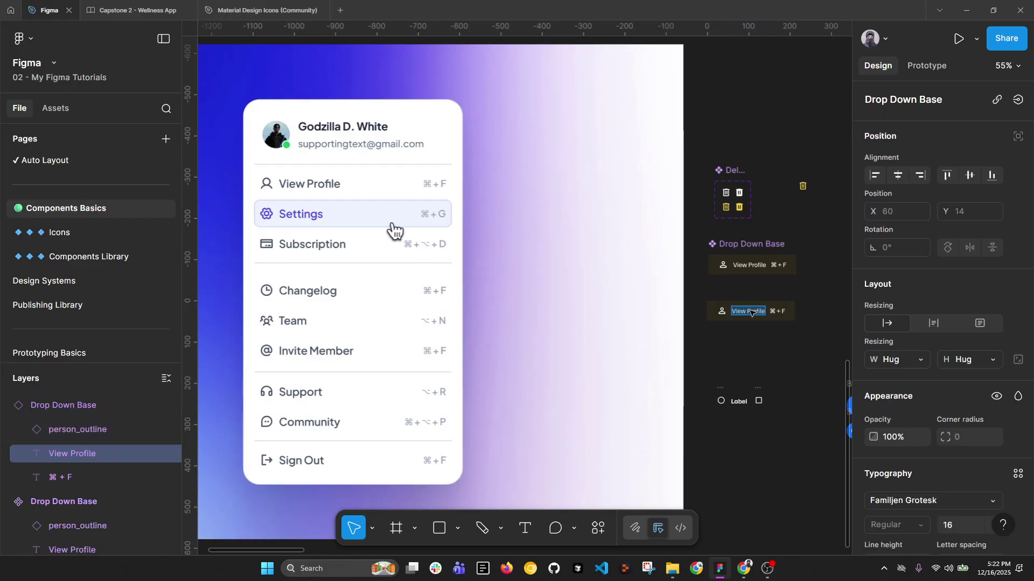
double_click(751, 312)
text(Settings)
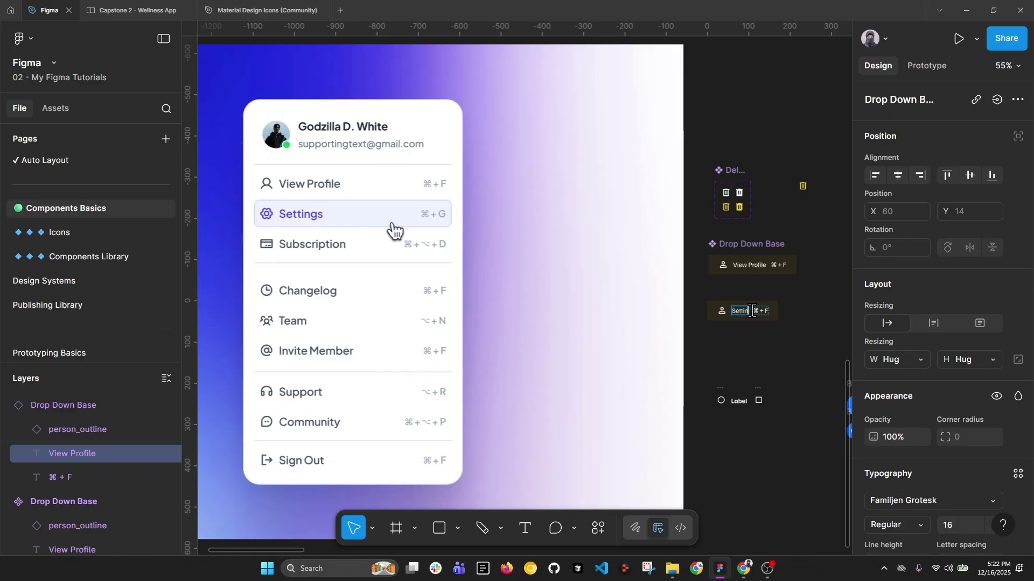
click(761, 347)
Step: Widen the Settings instance to about 289 px while keeping its left edge in place
click(767, 315)
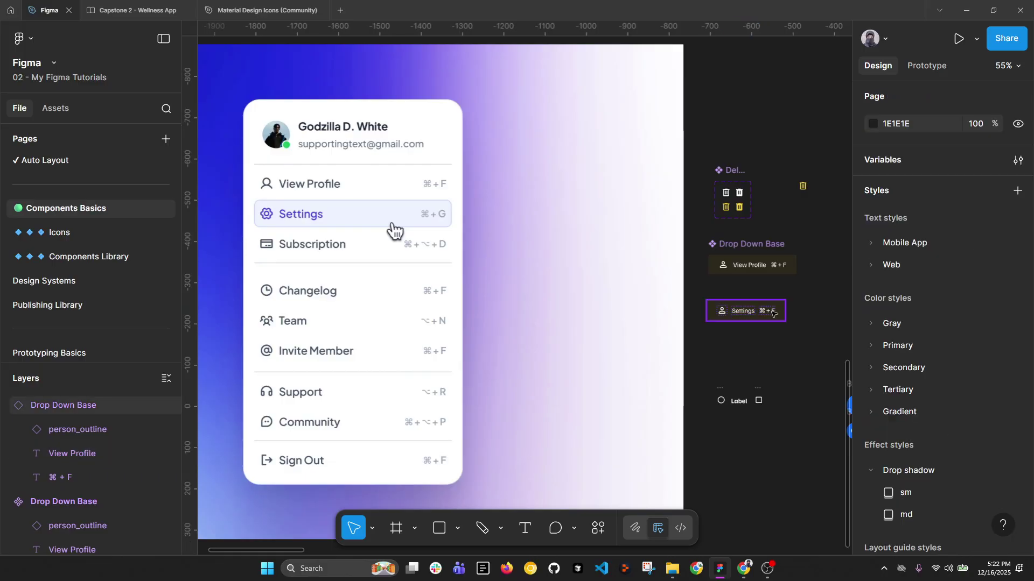
ctrl+scroll(818, 323, up, 5)
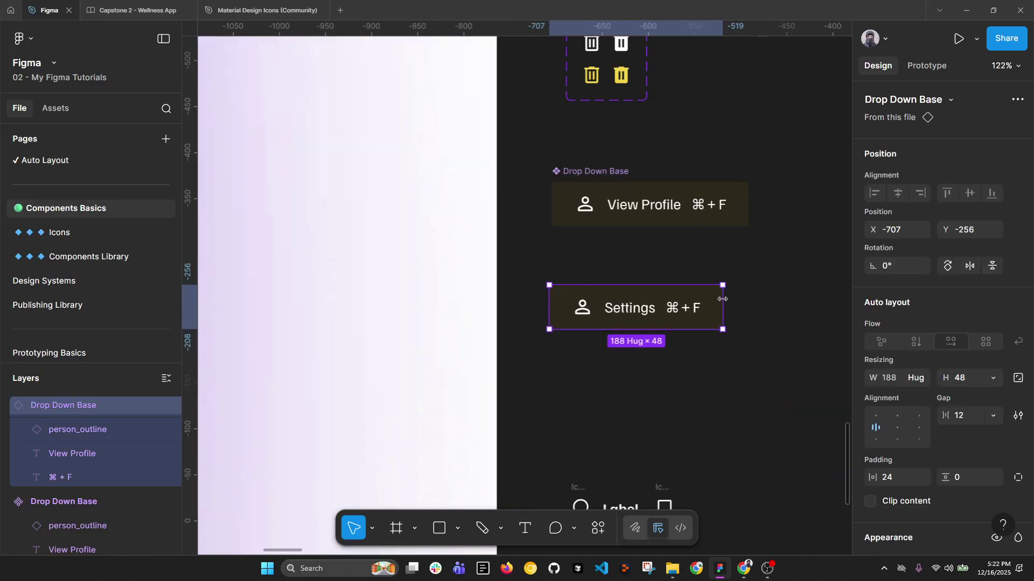
drag(722, 299, 815, 297)
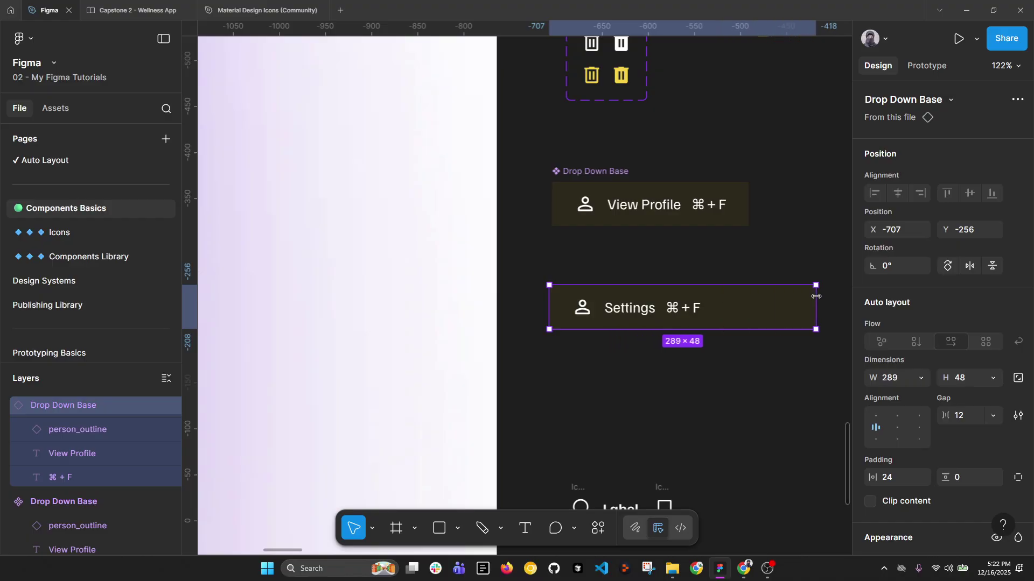
ctrl+scroll(815, 297, down, 3)
drag(416, 277, 653, 275)
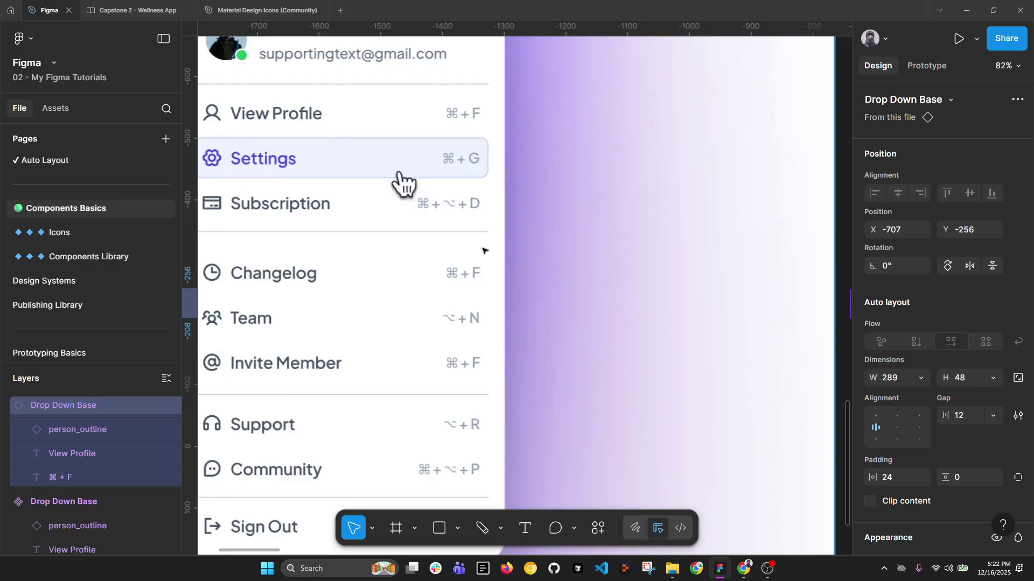
Step: Set the width of the main Drop Down Base component to 300
ctrl+scroll(508, 340, down, 3)
scroll(508, 339, right, 3)
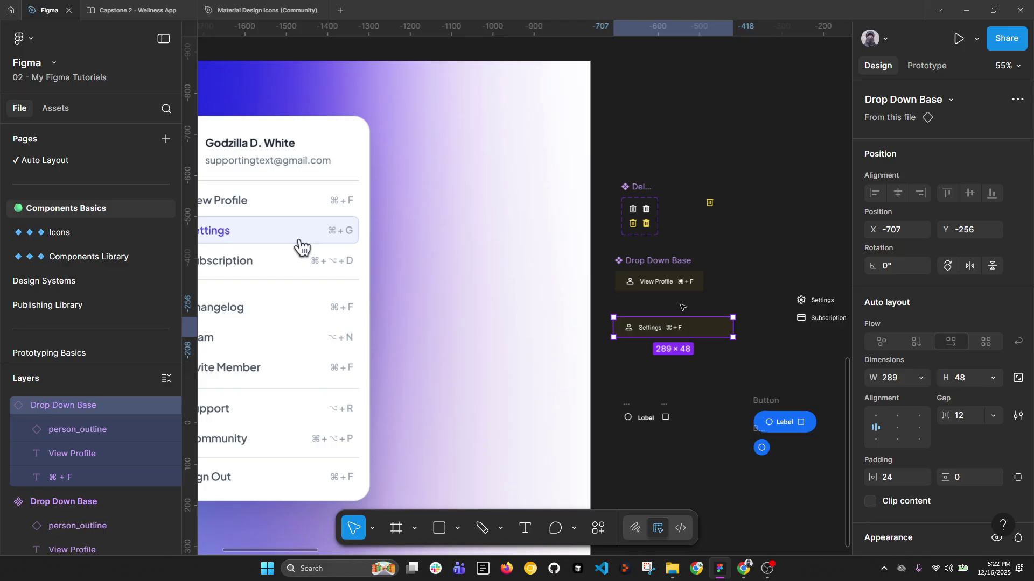
scroll(682, 308, up, 5)
scroll(646, 318, right, 2)
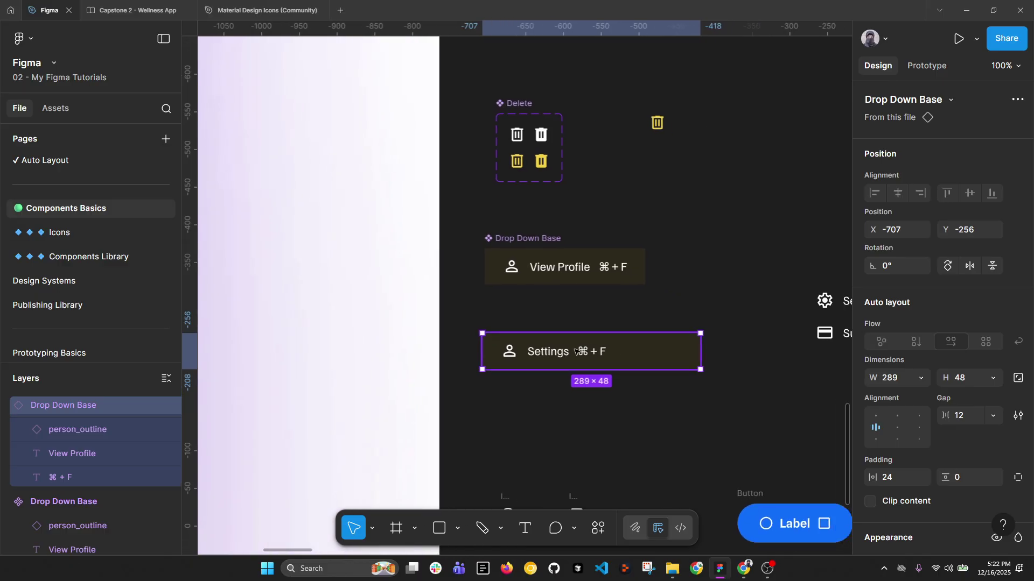
ctrl+click(619, 272)
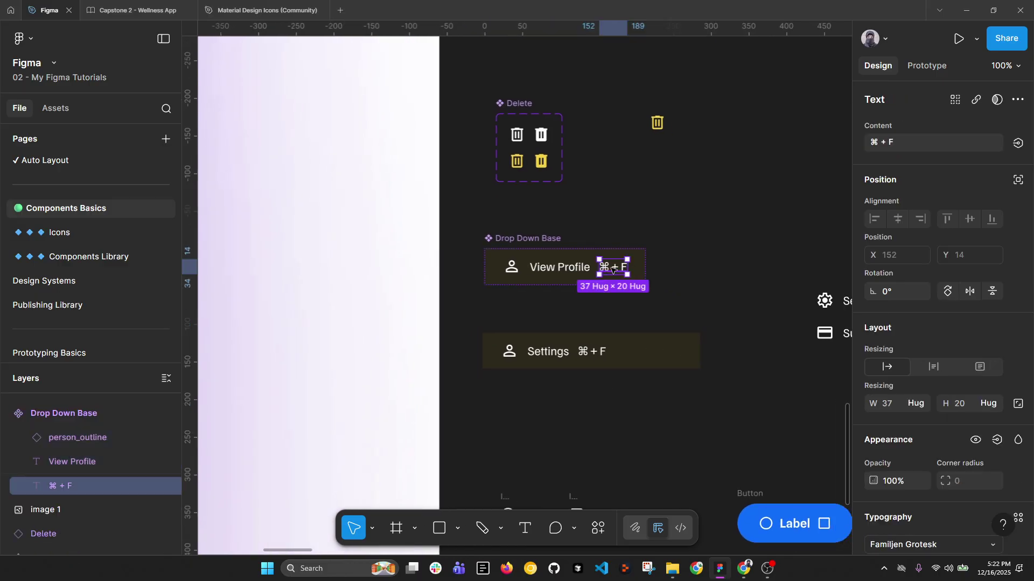
click(574, 268)
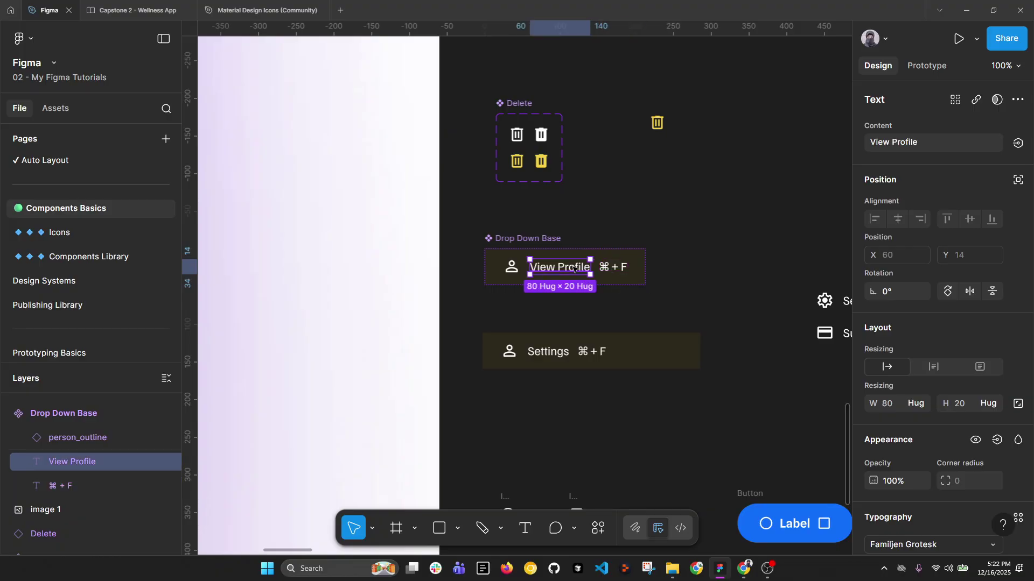
click(526, 239)
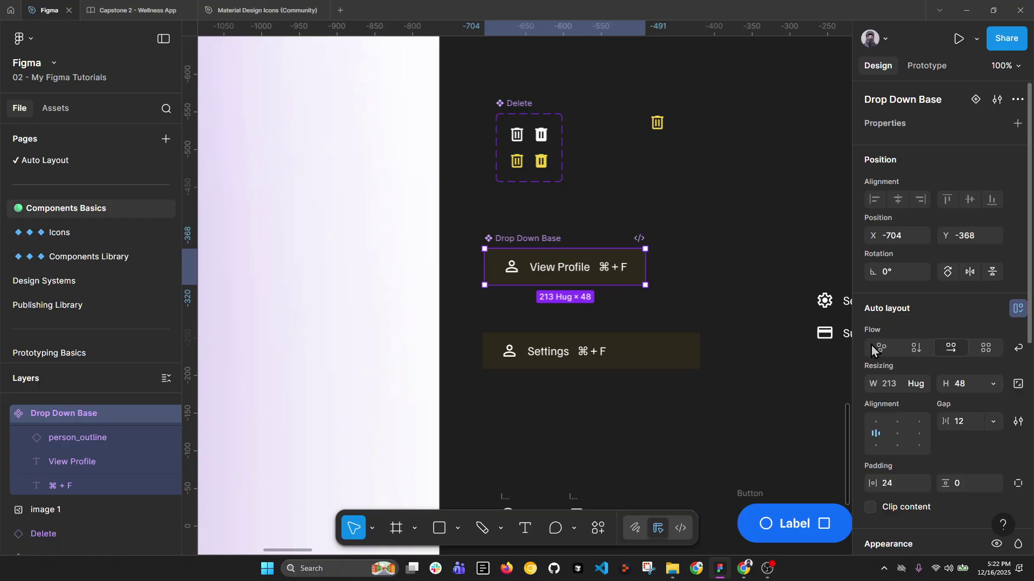
click(900, 389)
text(3)
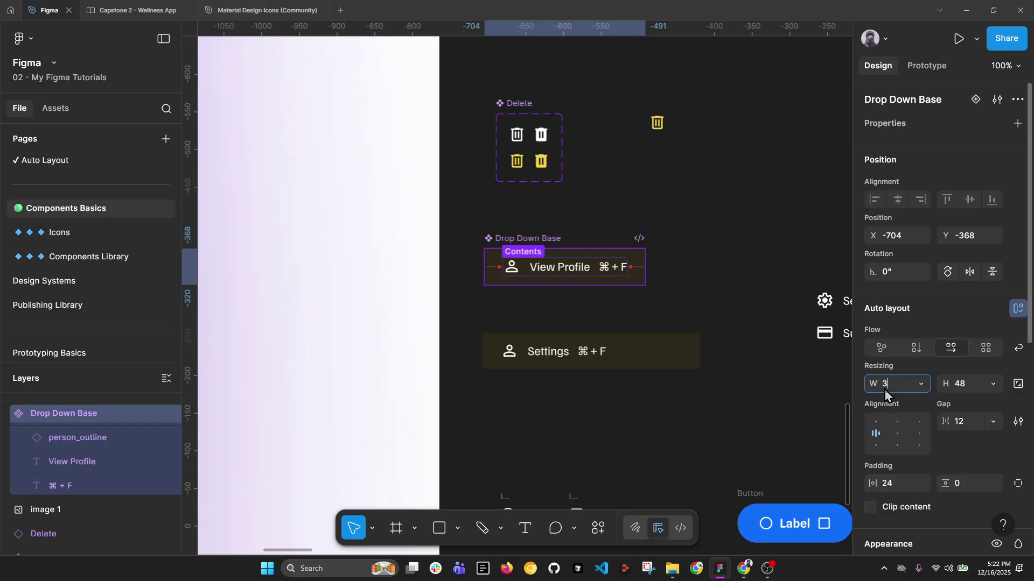
text(00)
key(Return)
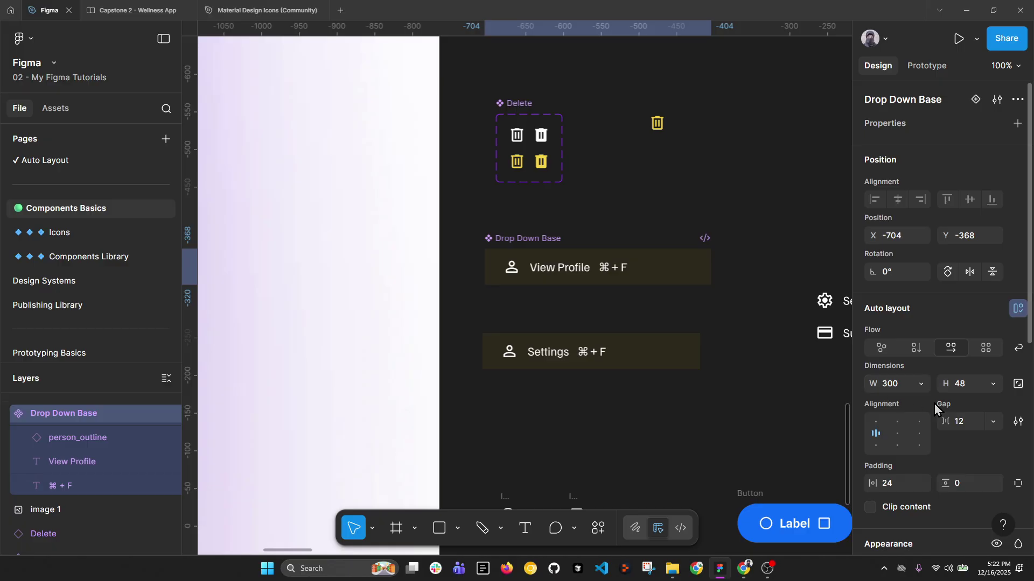
Step: Make the View Profile label in the main Drop Down Base component fill its container's width
click(564, 270)
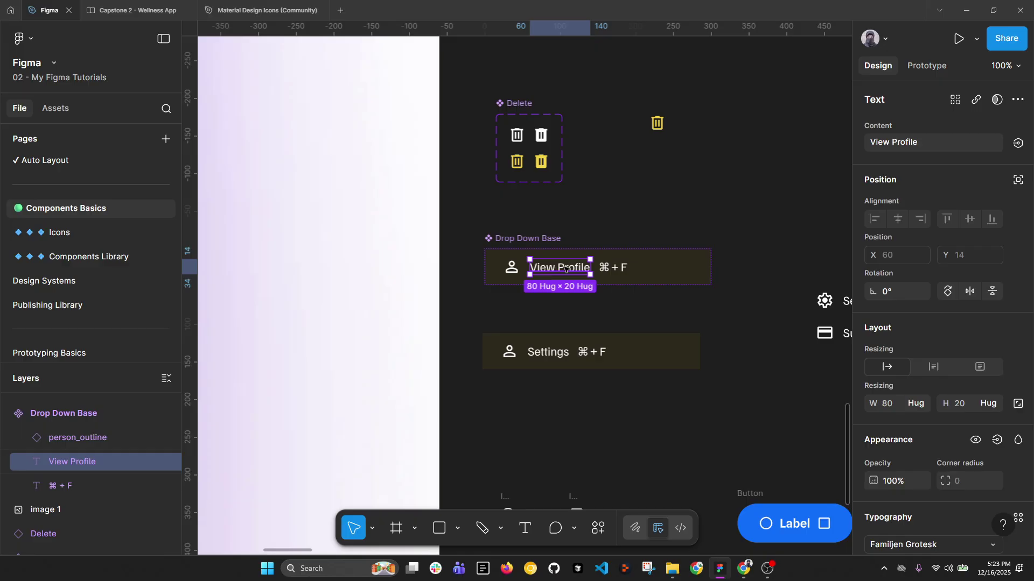
click(916, 408)
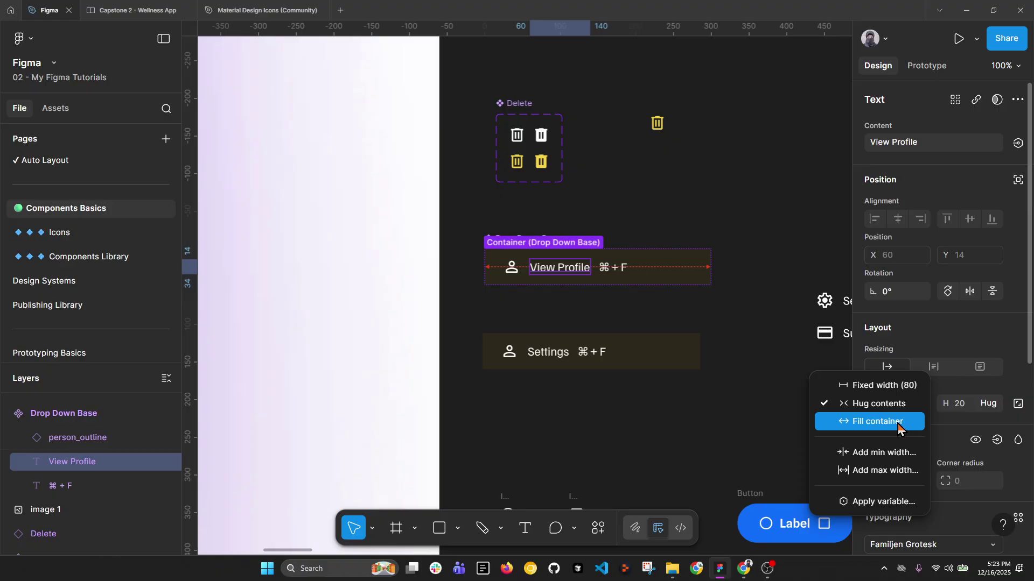
click(897, 423)
click(769, 398)
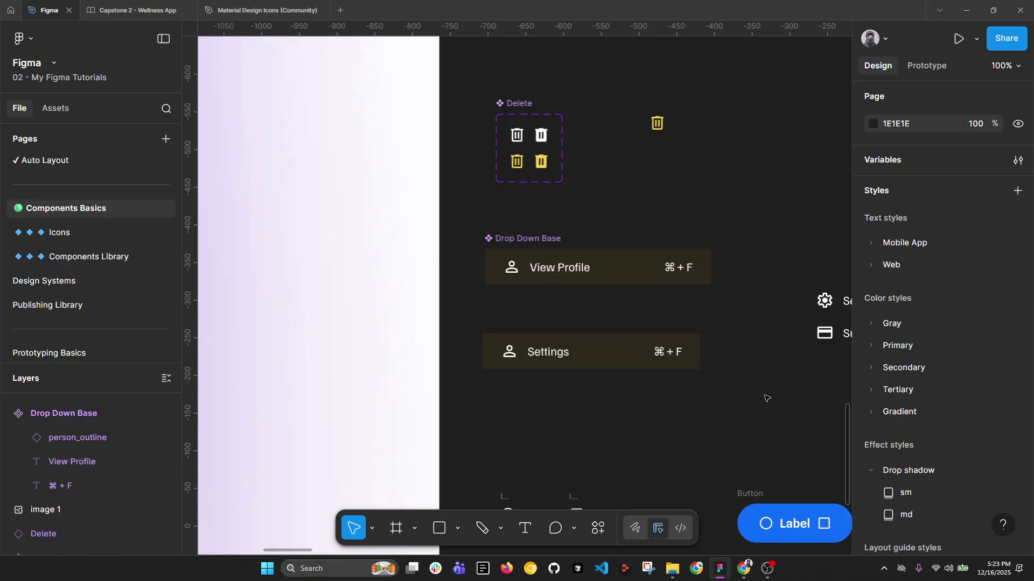
Step: Reset the Settings instance to its main component and align its left edge with the Drop Down Base component above
click(563, 354)
right_click(563, 354)
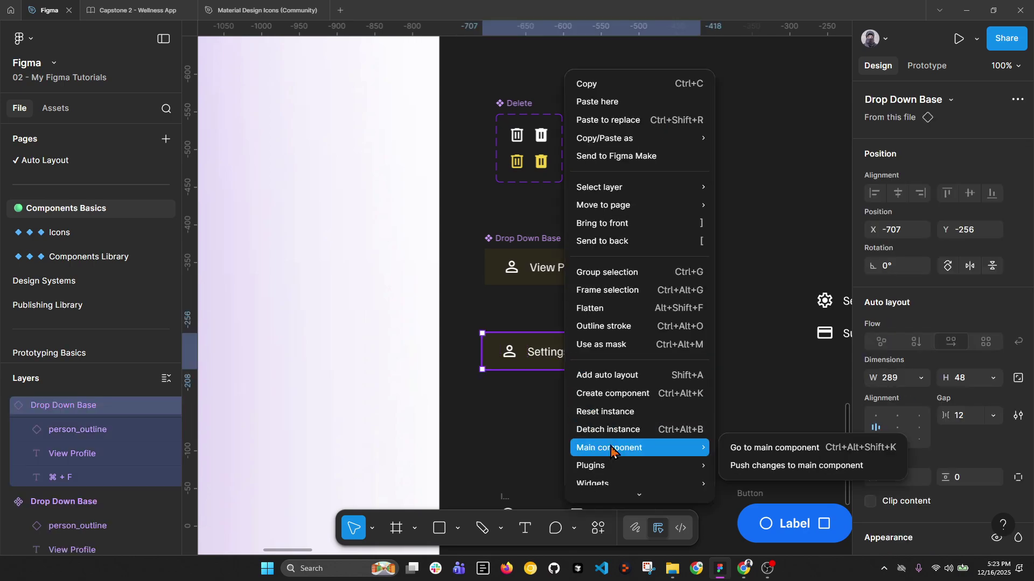
click(603, 412)
drag(566, 360, 577, 345)
Step: Try a longer dummy text in the instance's label to test the fill width, and undo the text change
double_click(577, 345)
text(bvdjjakv)
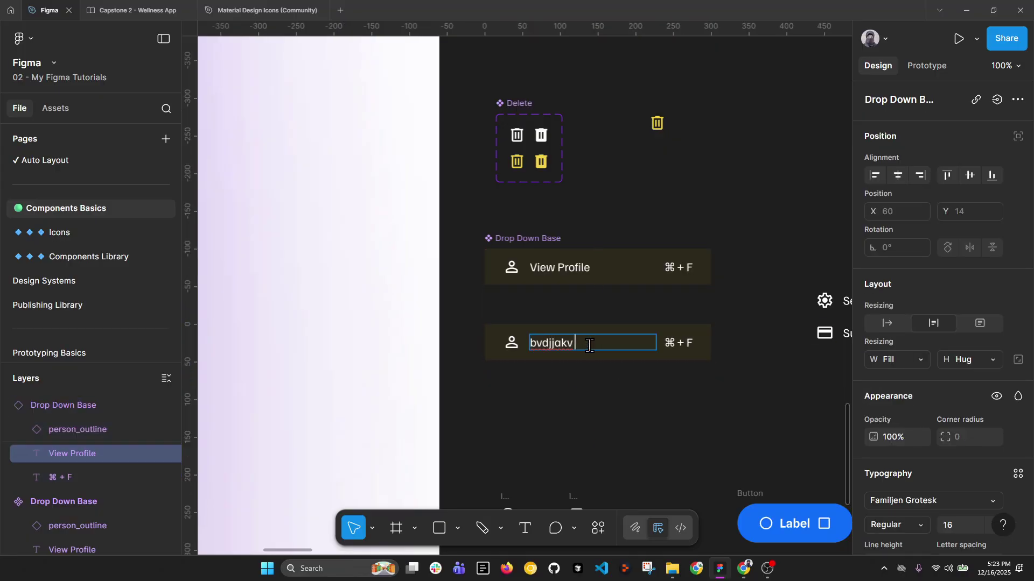
text( ksjabsn osn ts)
key(ctrl+z)
click(638, 397)
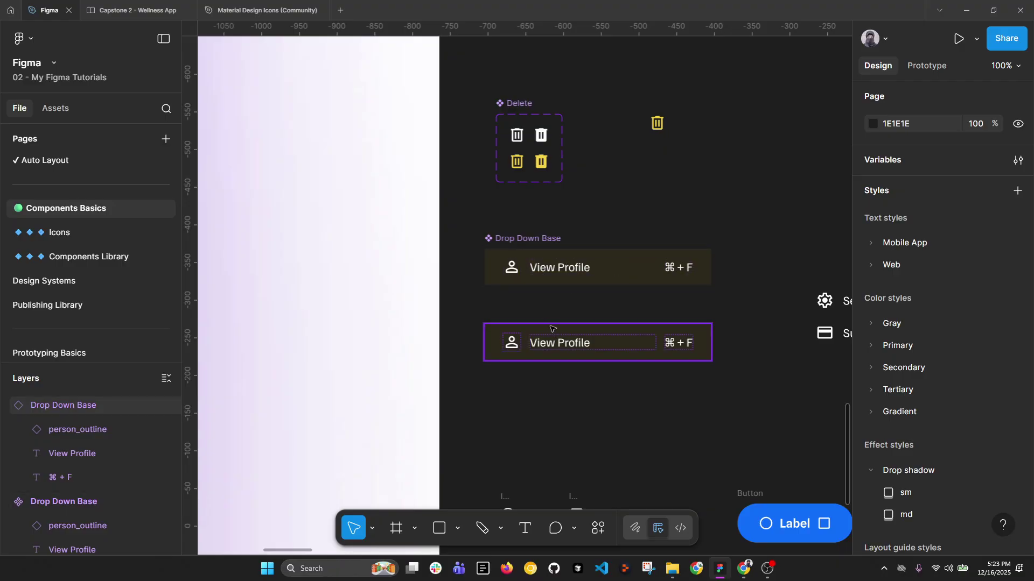
Step: Review the reference dropdown's rows and the property types that can be created for the Drop Down Base component
scroll(524, 259, down, 2)
drag(235, 221, 307, 221)
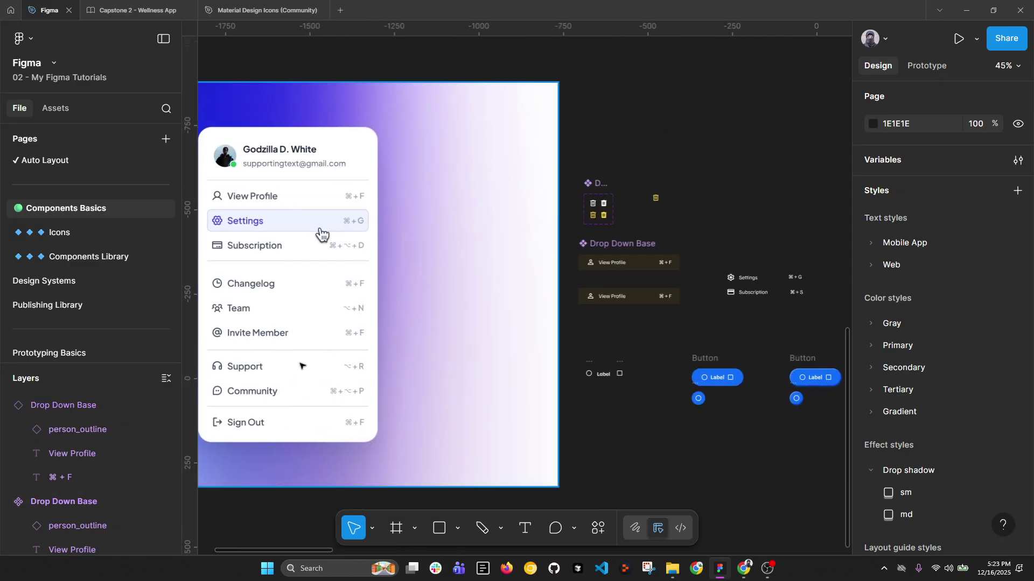
scroll(614, 263, up, 6)
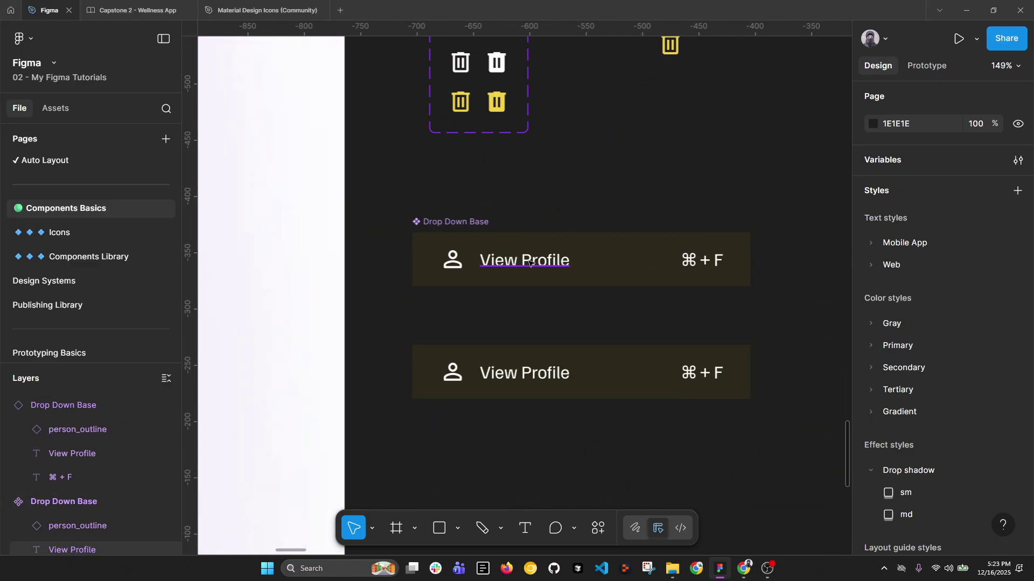
click(530, 262)
click(632, 176)
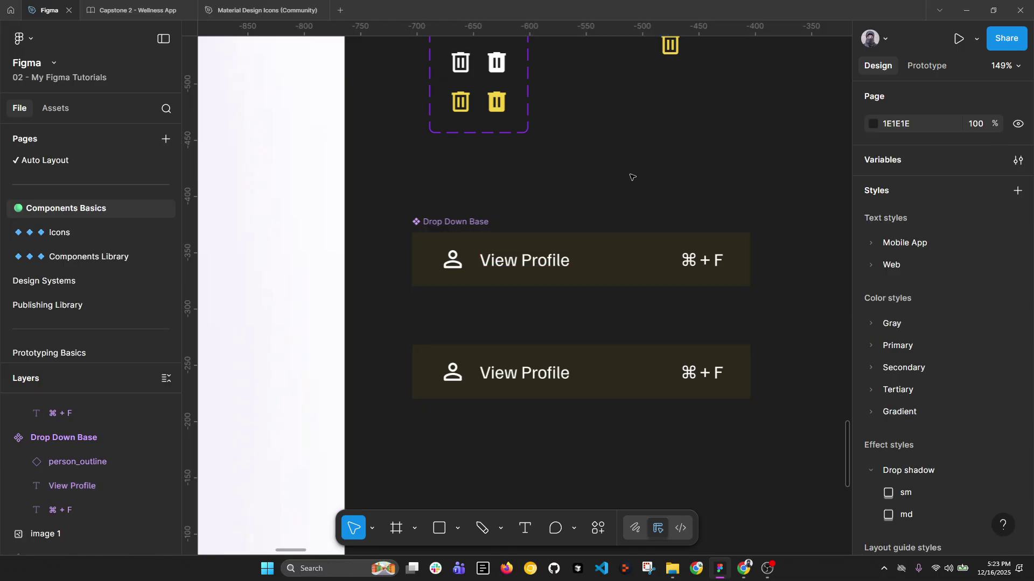
click(454, 221)
click(1018, 123)
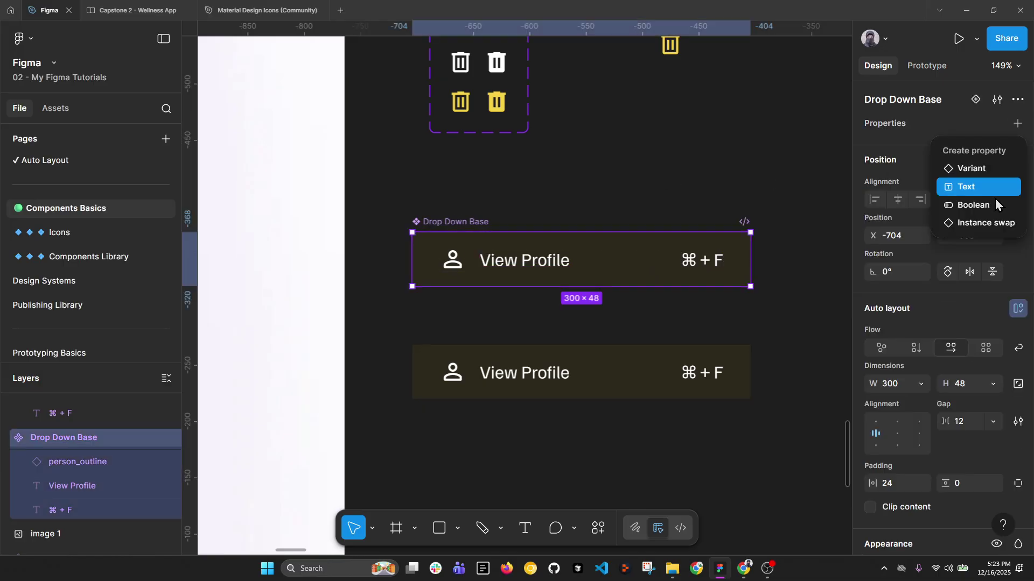
click(580, 191)
Step: Apply the Mobile App/P1/Reg text style to the View Profile label in the main component
click(512, 266)
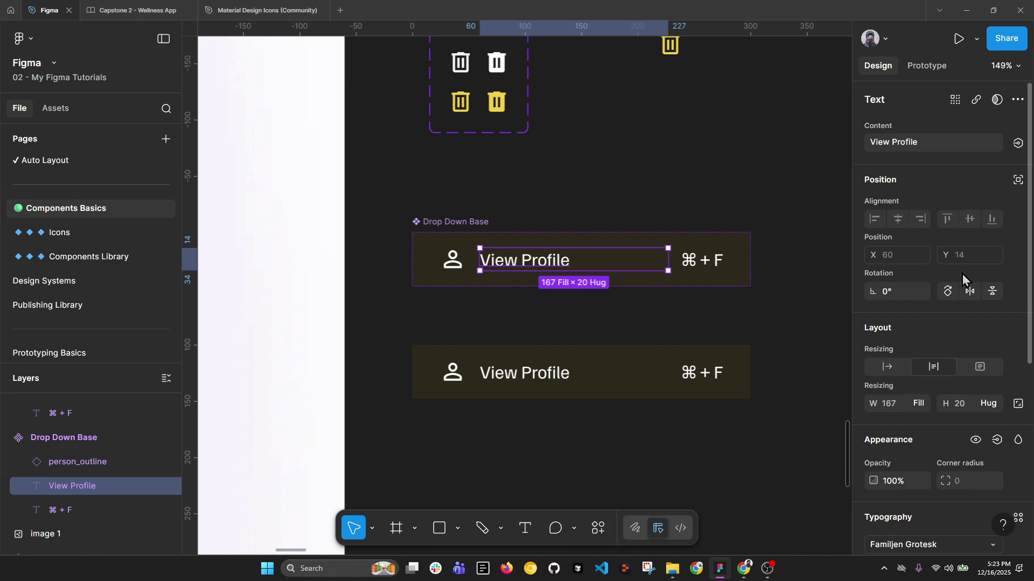
scroll(961, 273, down, 3)
scroll(962, 273, up, 3)
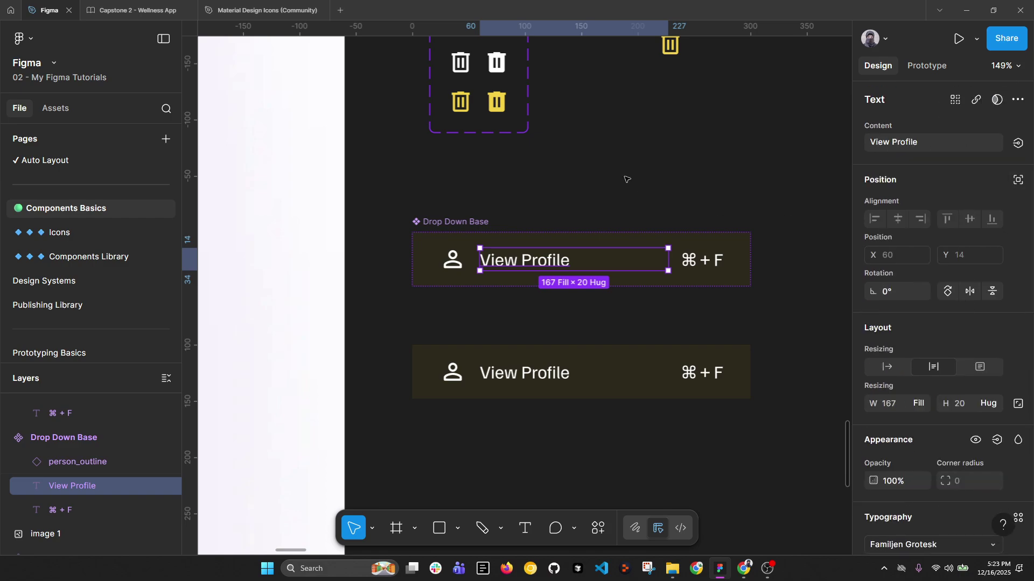
scroll(913, 340, down, 4)
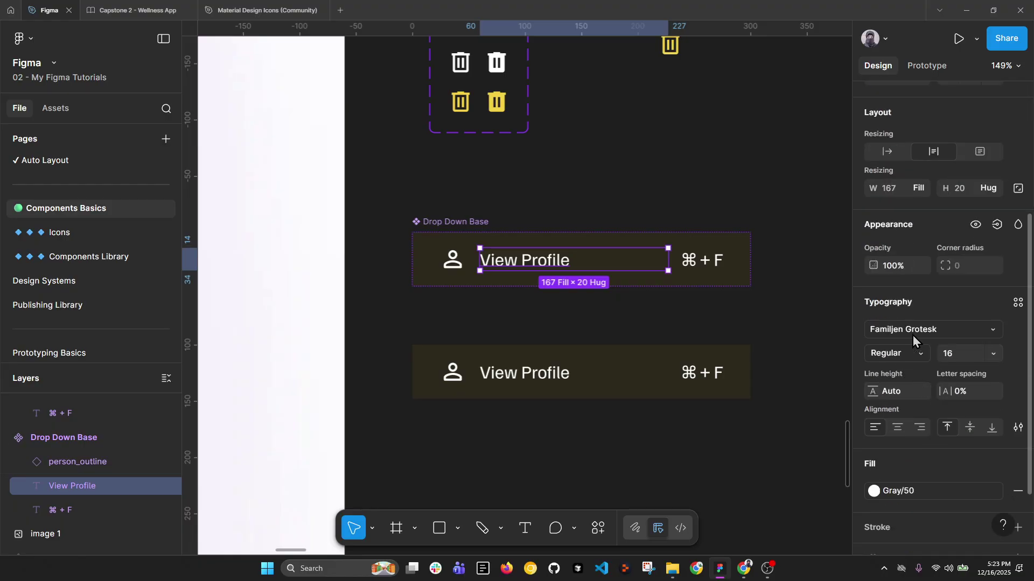
click(1017, 303)
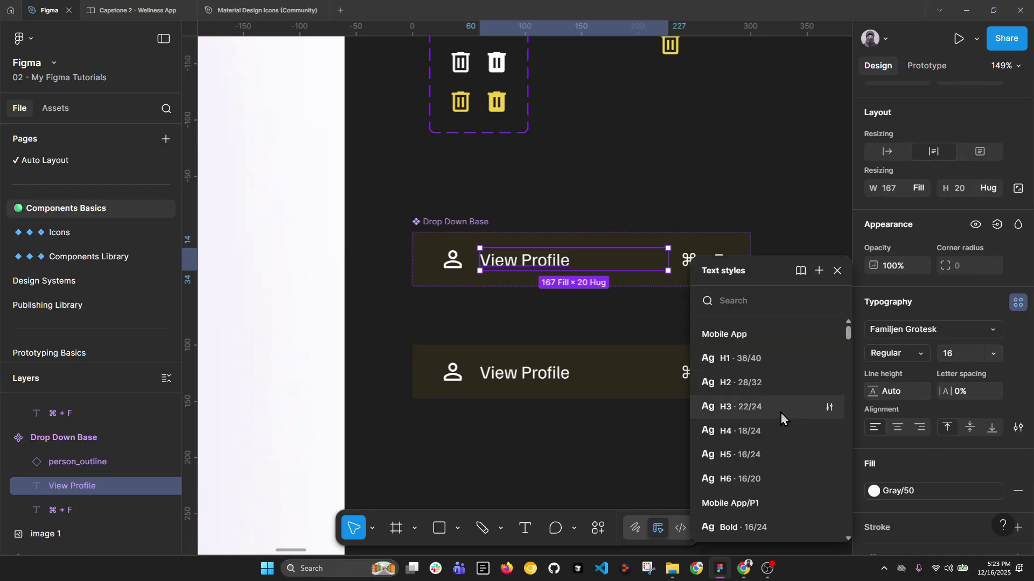
scroll(759, 447, down, 3)
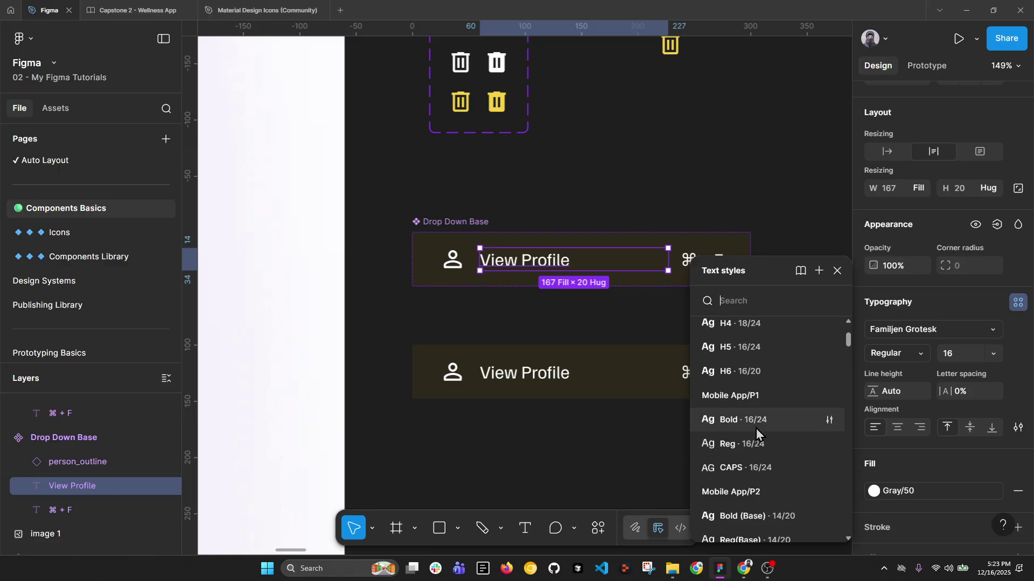
click(751, 444)
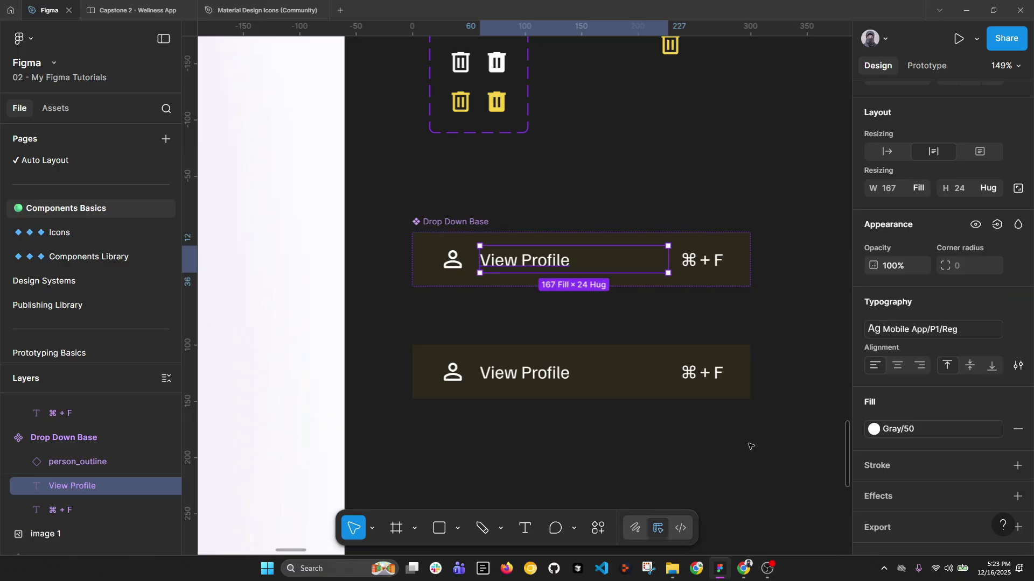
Step: Apply the Mobile App/P1/Reg text style to the ⌘ + F shortcut text in the main component
click(692, 264)
click(1017, 303)
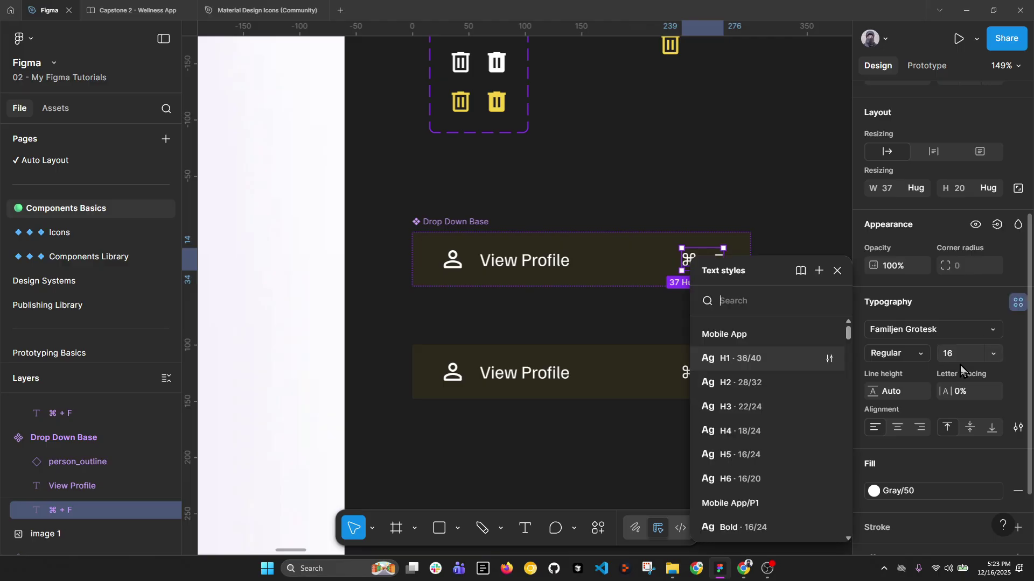
scroll(757, 431, down, 3)
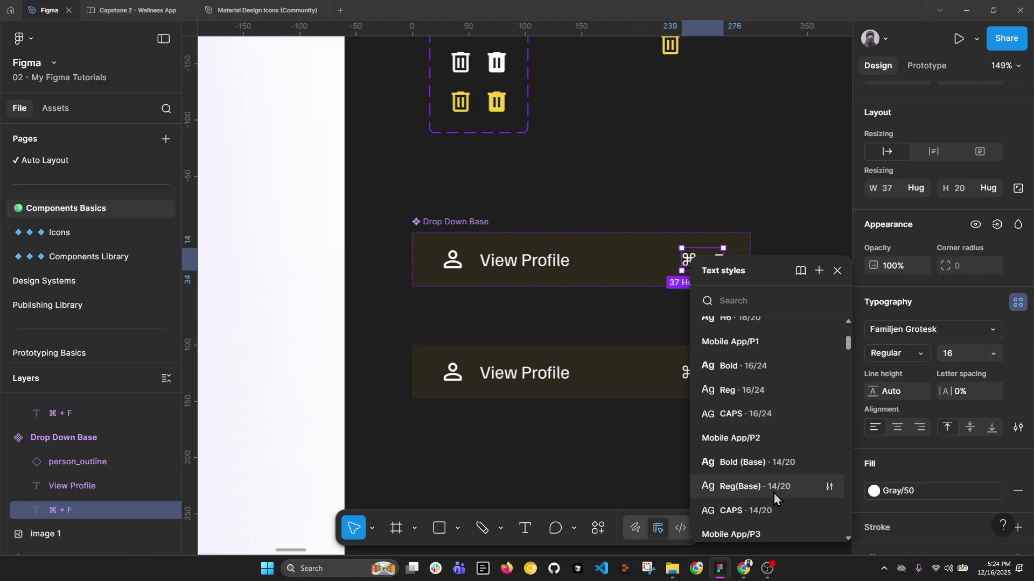
click(792, 462)
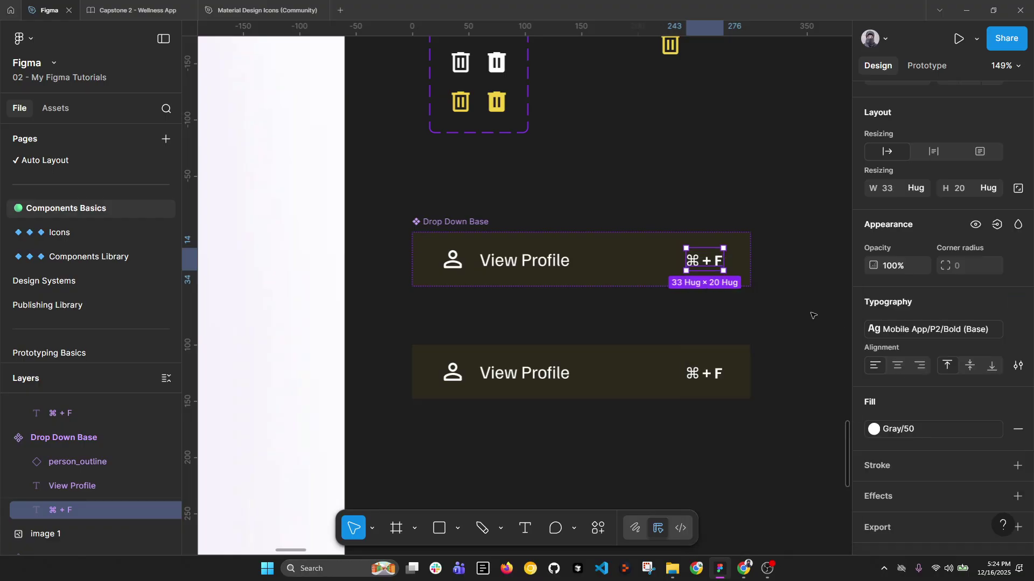
click(909, 330)
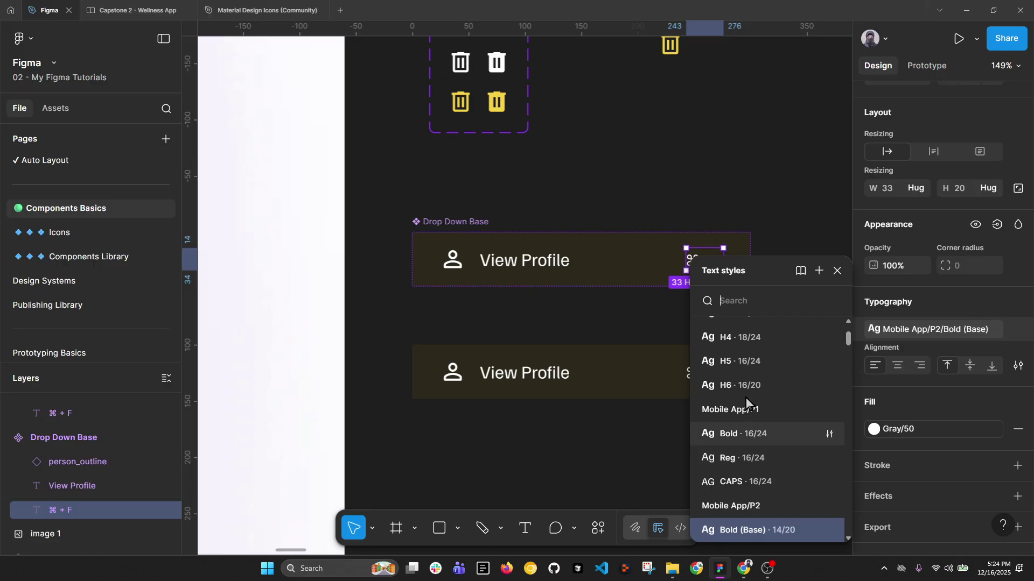
click(753, 458)
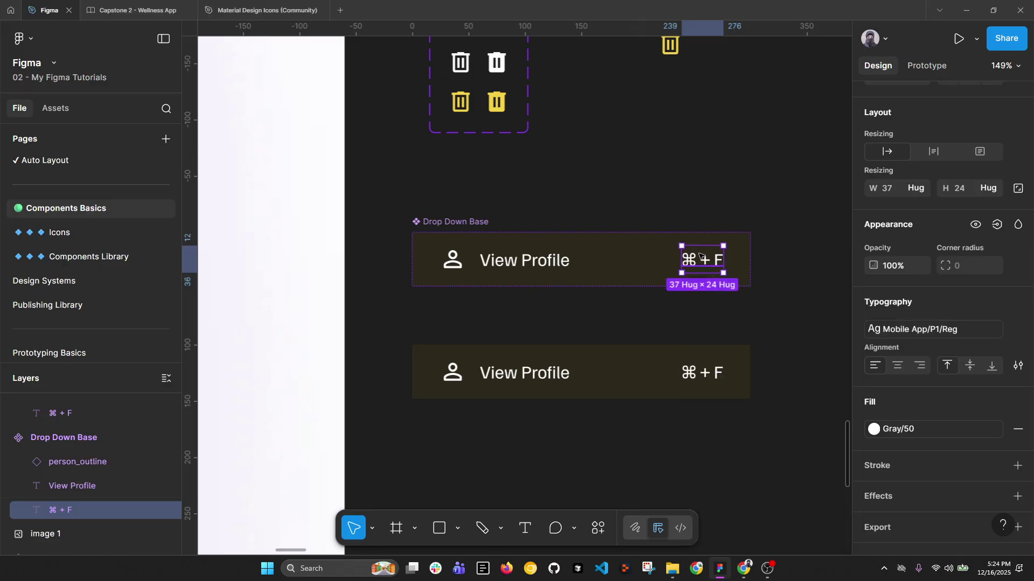
shift+click(527, 268)
click(692, 295)
Step: Create a text property named Label with the value Option from the main component's View Profile text content
scroll(692, 296, right, 3)
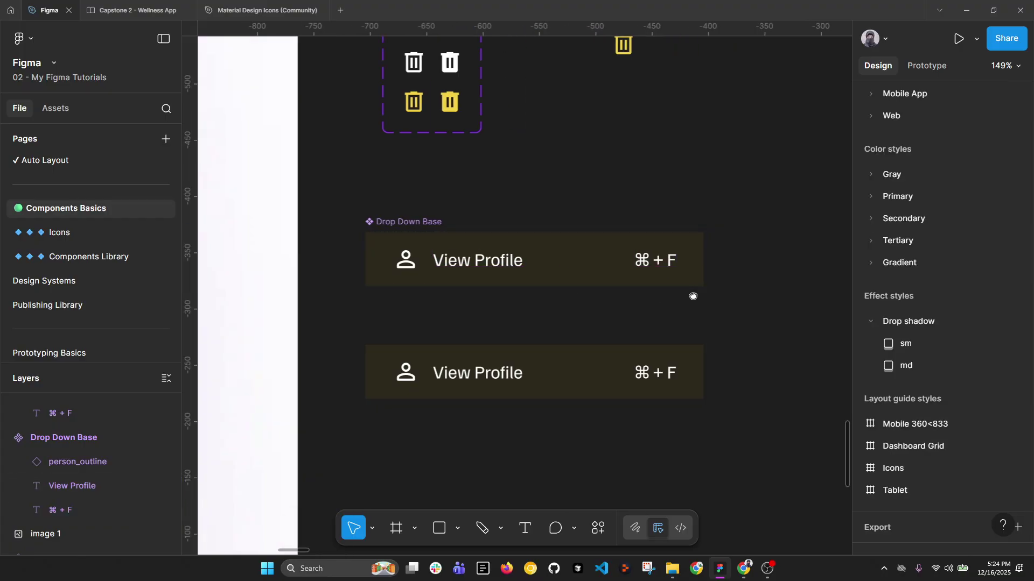
click(434, 263)
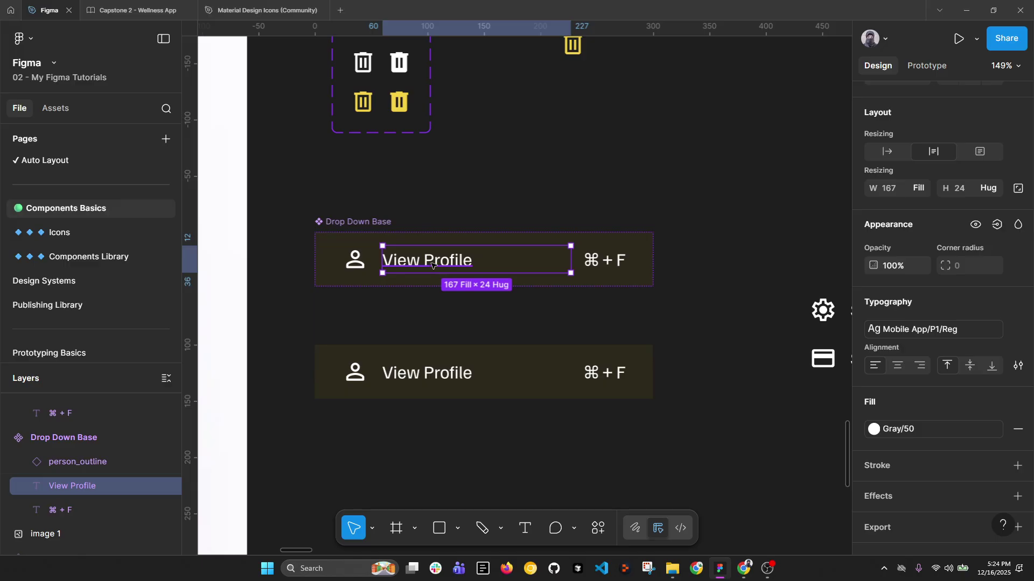
scroll(902, 227, up, 5)
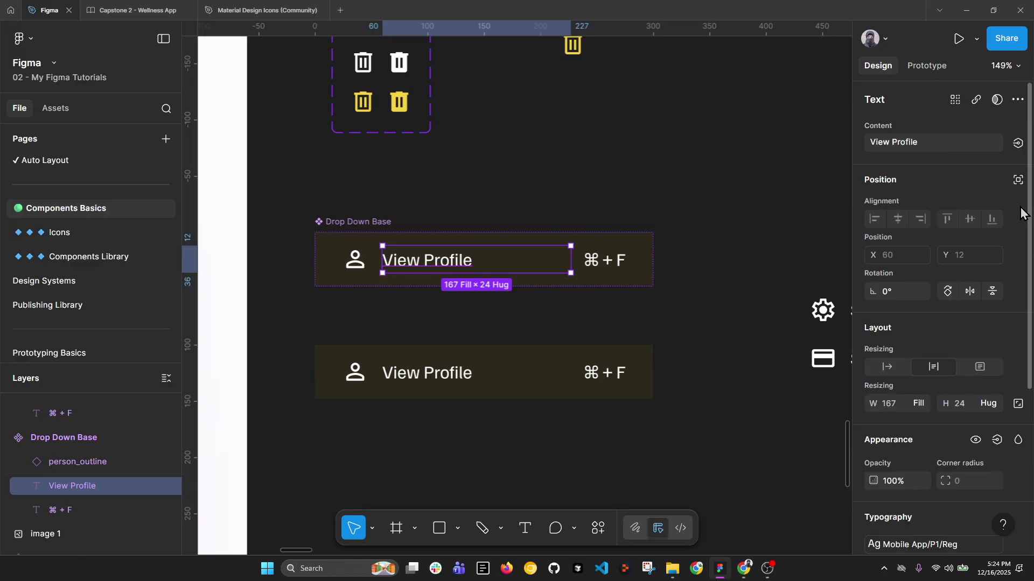
click(1018, 145)
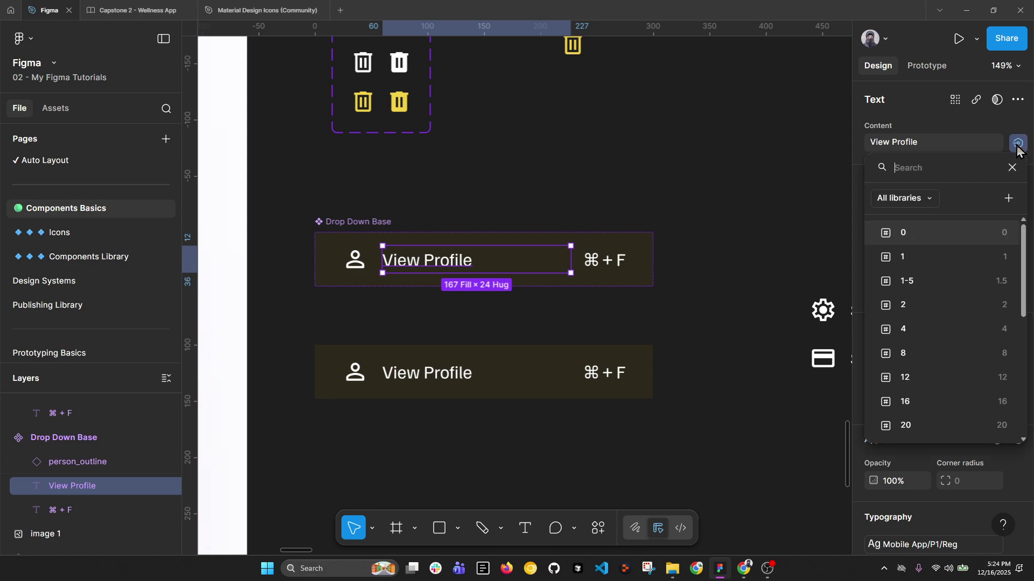
click(1008, 199)
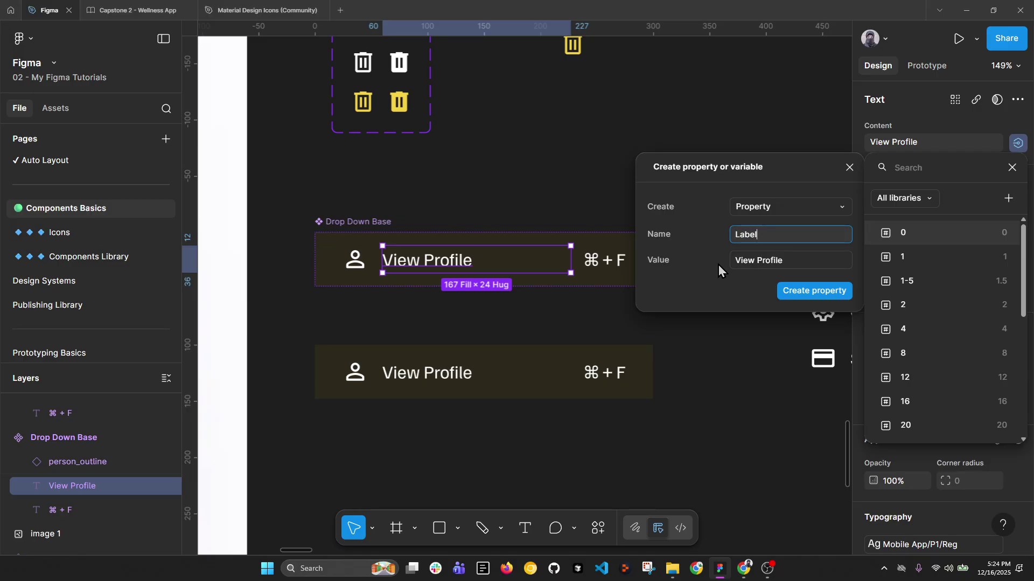
click(795, 262)
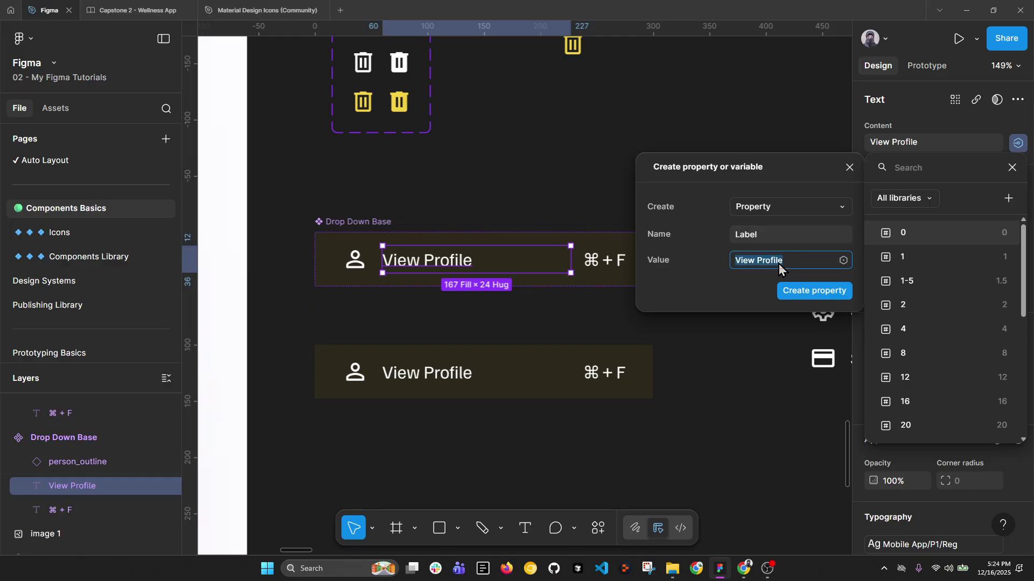
text(Label)
key(ctrl+a)
text(Content)
key(ctrl+a)
text(Option)
click(808, 291)
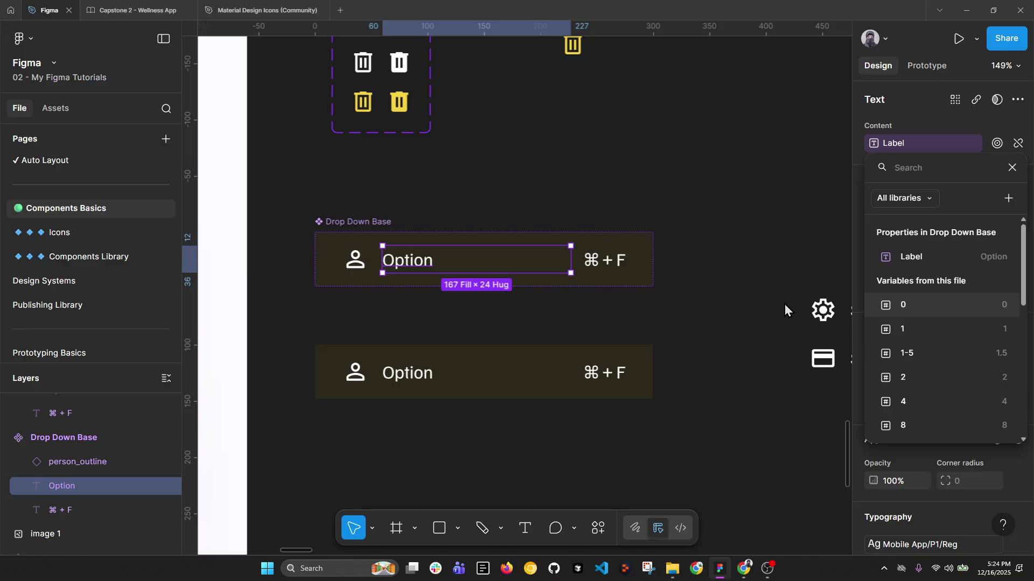
Step: Set the Label property of the Drop Down Base instance below the main component to View Profile
scroll(548, 285, down, 2)
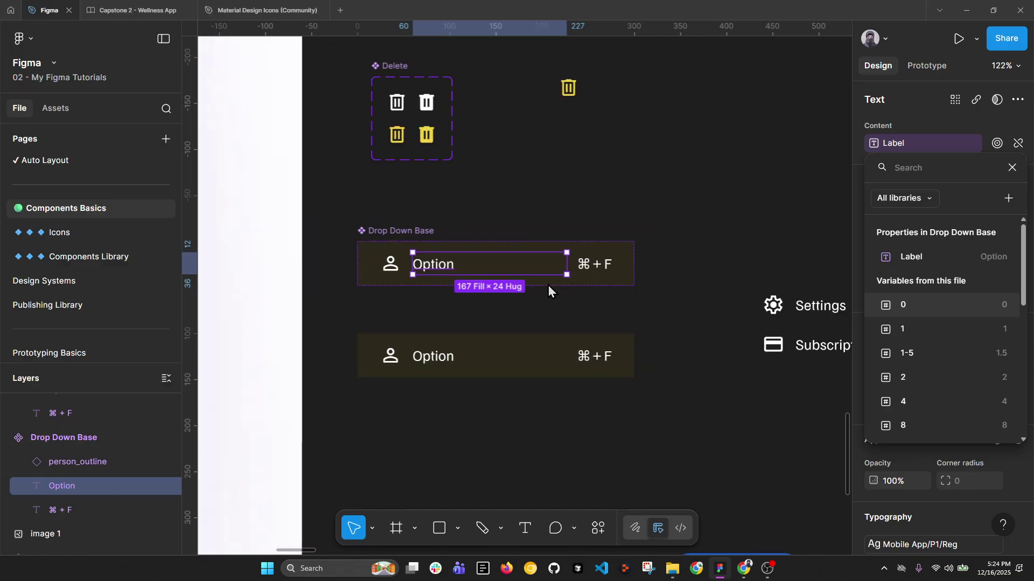
key(Escape)
click(364, 336)
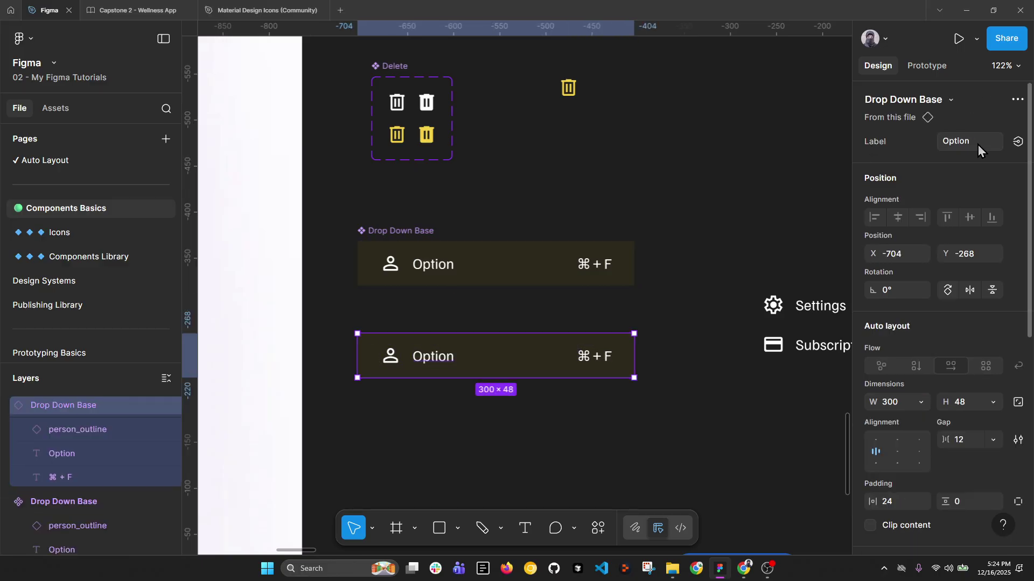
double_click(438, 357)
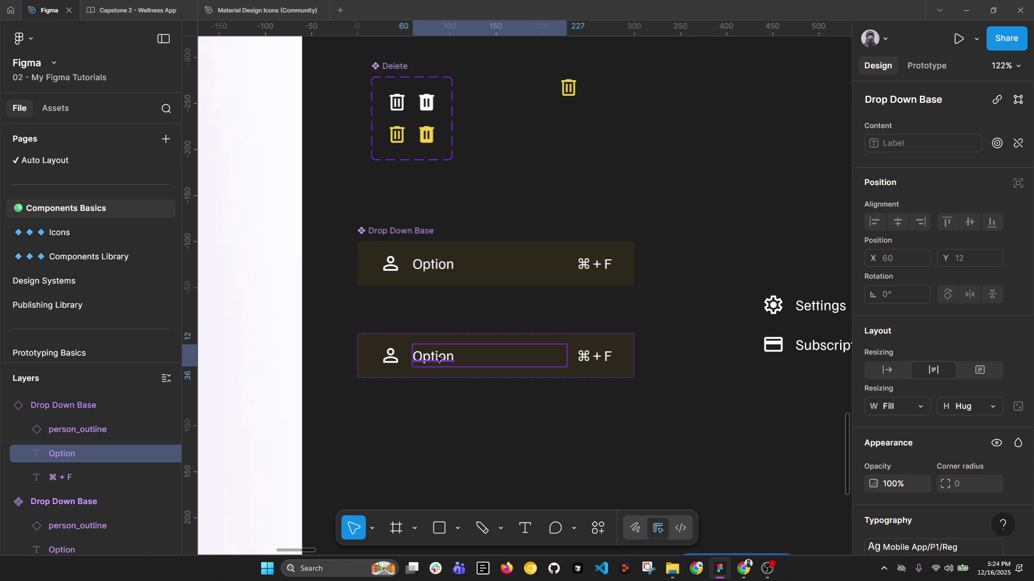
click(415, 321)
click(385, 336)
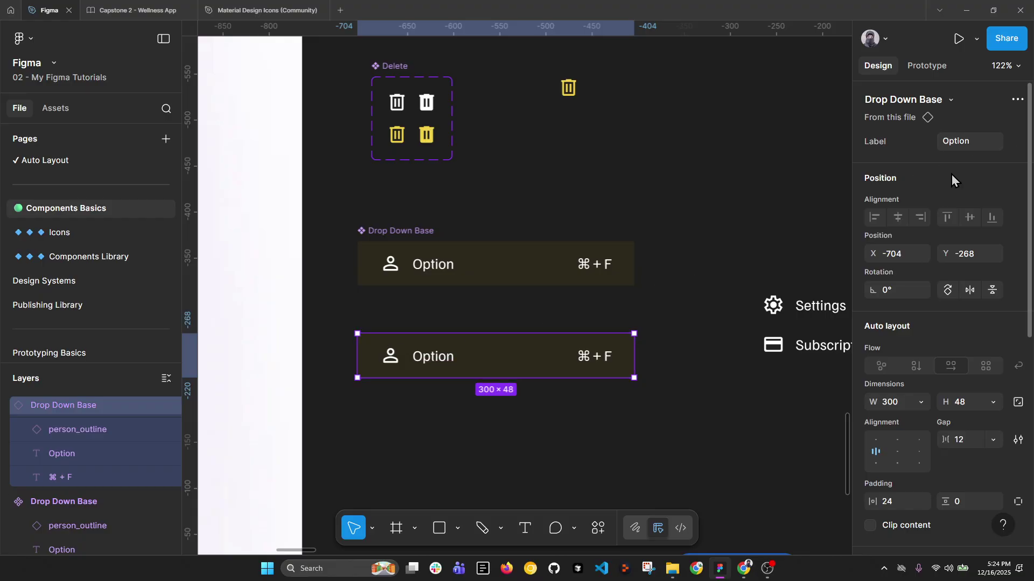
click(968, 143)
text(View Profile)
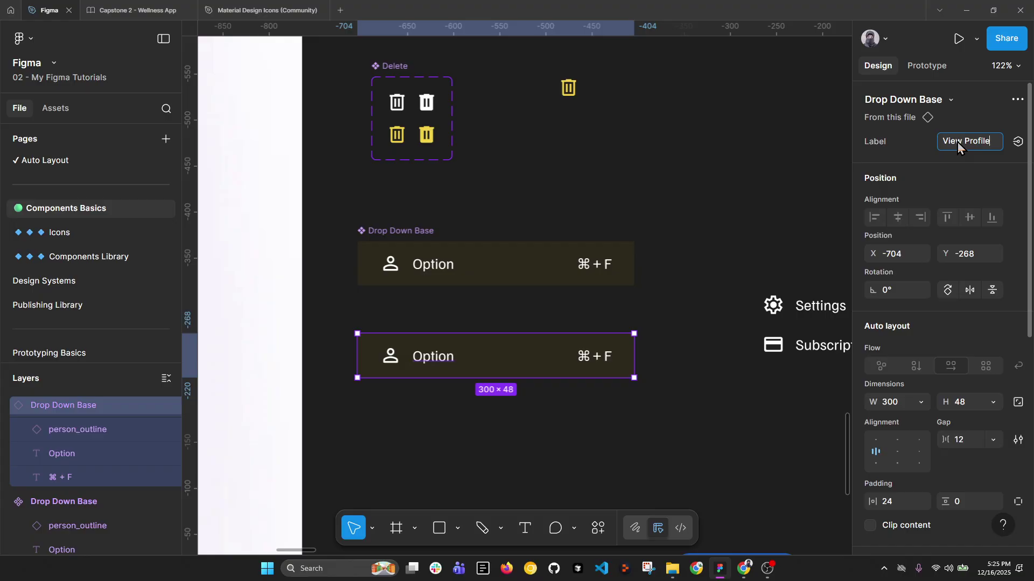
key(Return)
click(549, 397)
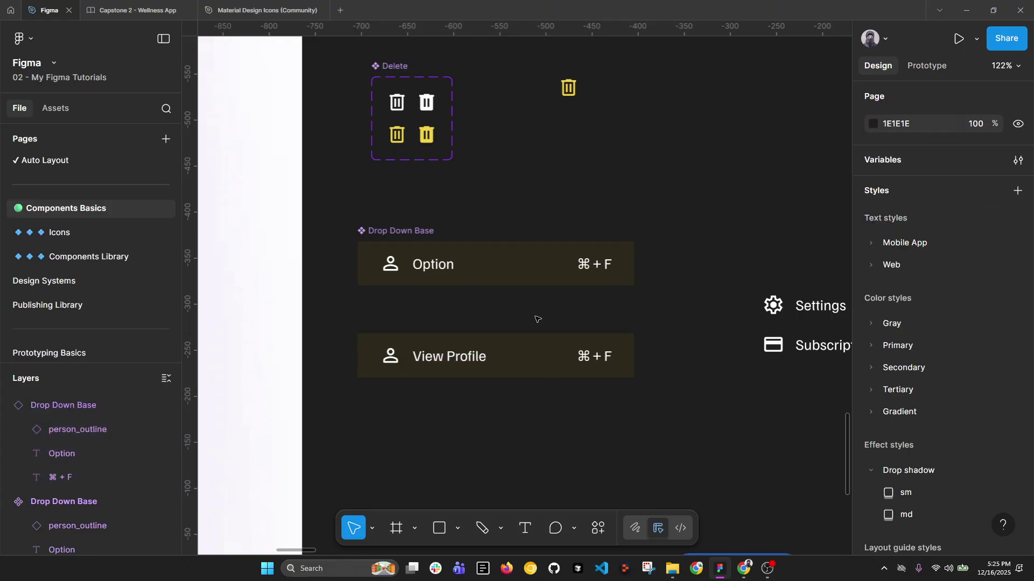
Step: Duplicate the View Profile instance and place the copy directly beneath it with no gap
scroll(538, 319, down, 3)
drag(330, 334, 284, 257)
scroll(574, 295, up, 3)
click(489, 268)
drag(487, 265, 487, 299)
scroll(487, 299, down, 3)
drag(220, 190, 288, 240)
scroll(509, 326, up, 3)
Step: Change the duplicated row's label text to Settings
double_click(509, 326)
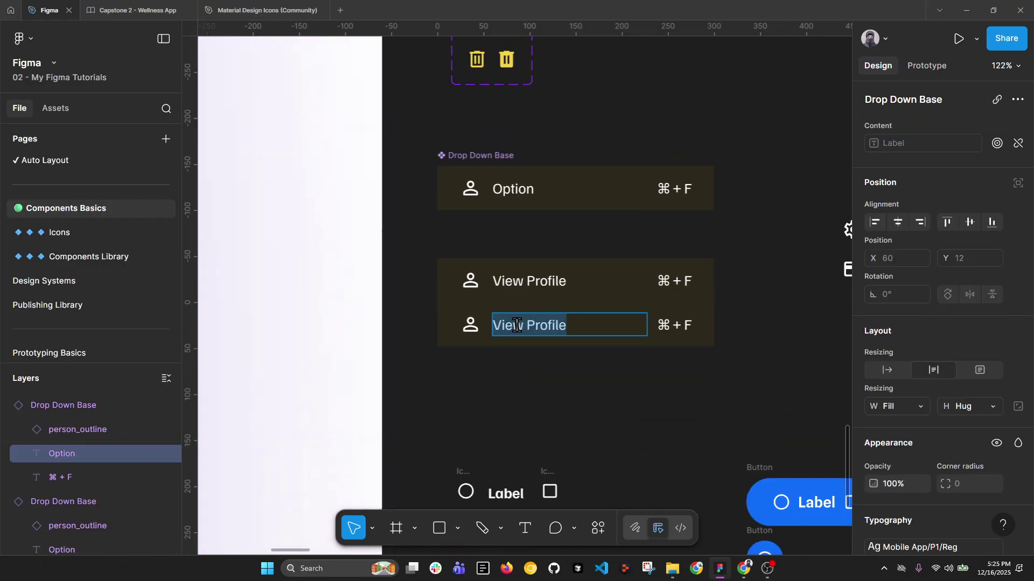
text(Settings)
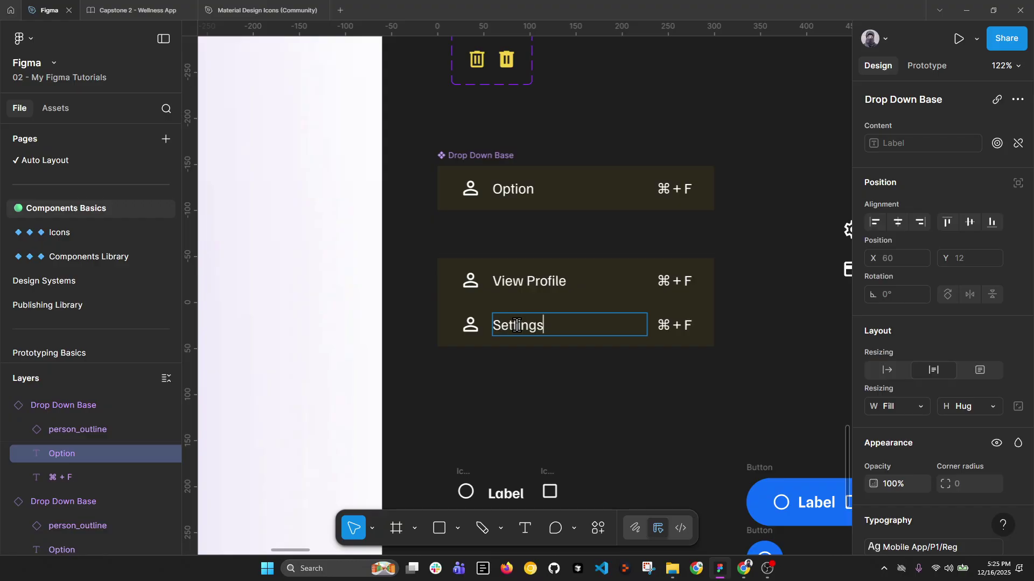
key(Escape)
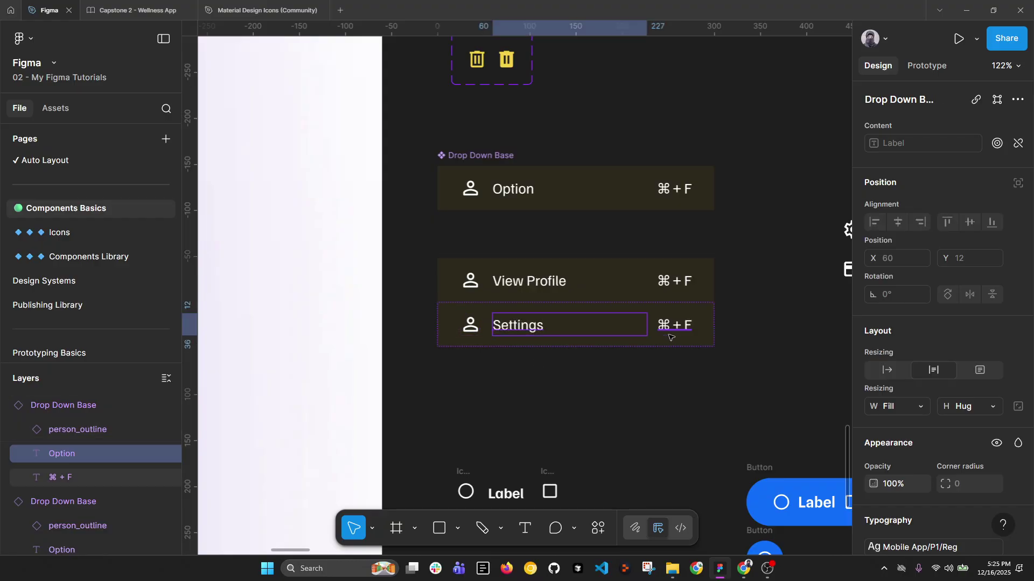
Step: Create a text property named Shortcut with the value ⌘ + F from the main component's shortcut text content
click(674, 189)
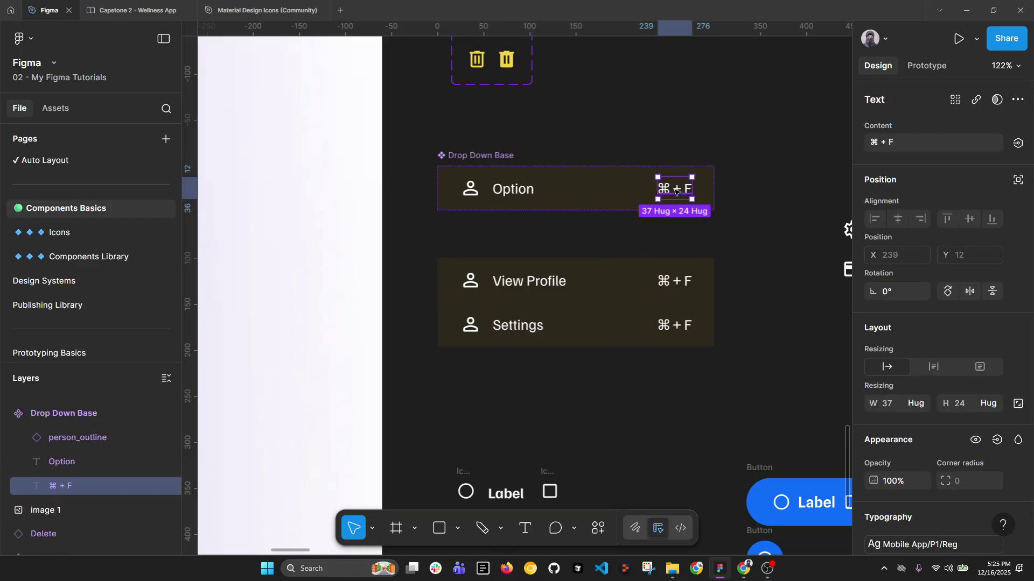
click(1018, 143)
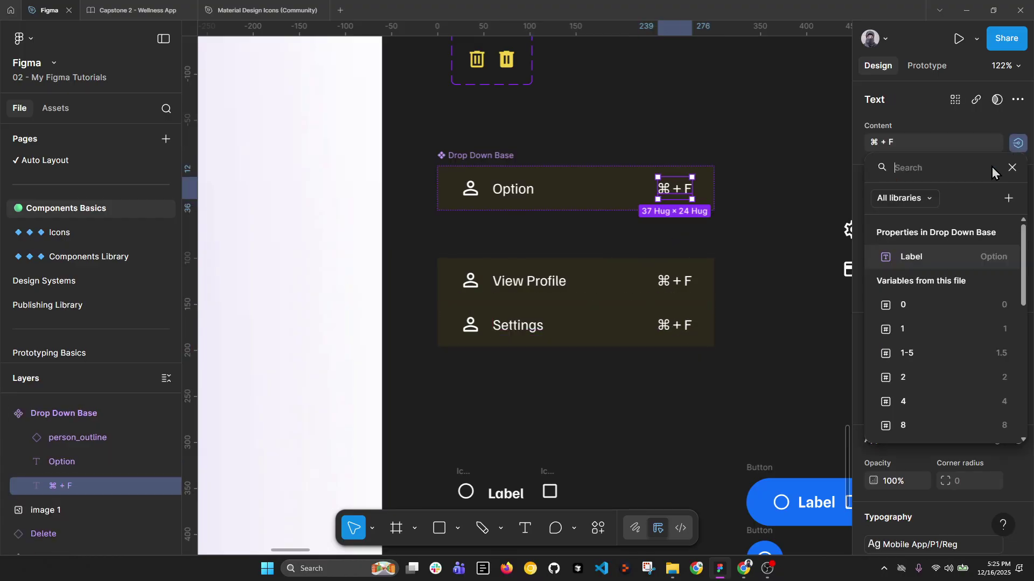
click(1008, 199)
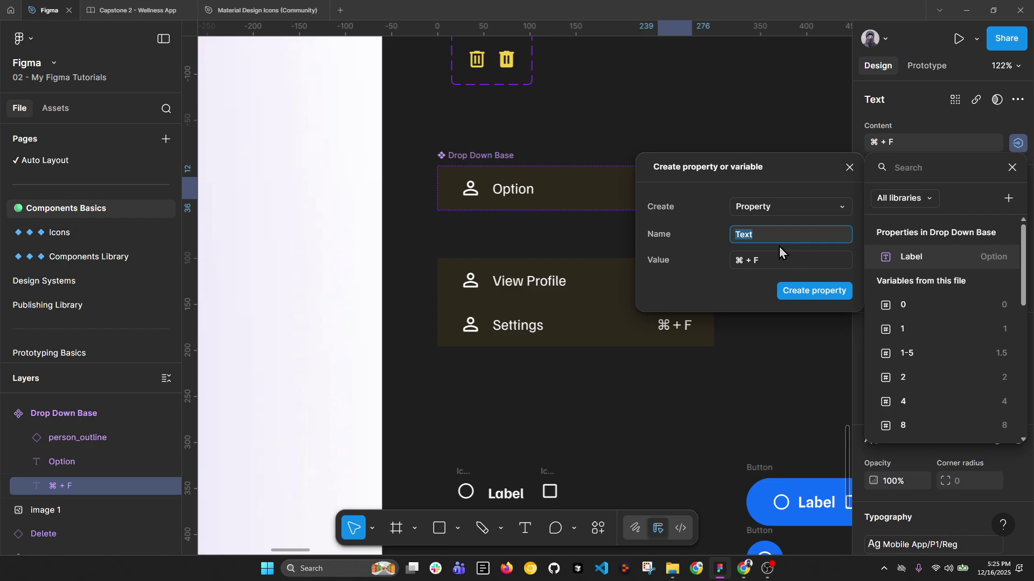
text(Shortcut)
click(824, 293)
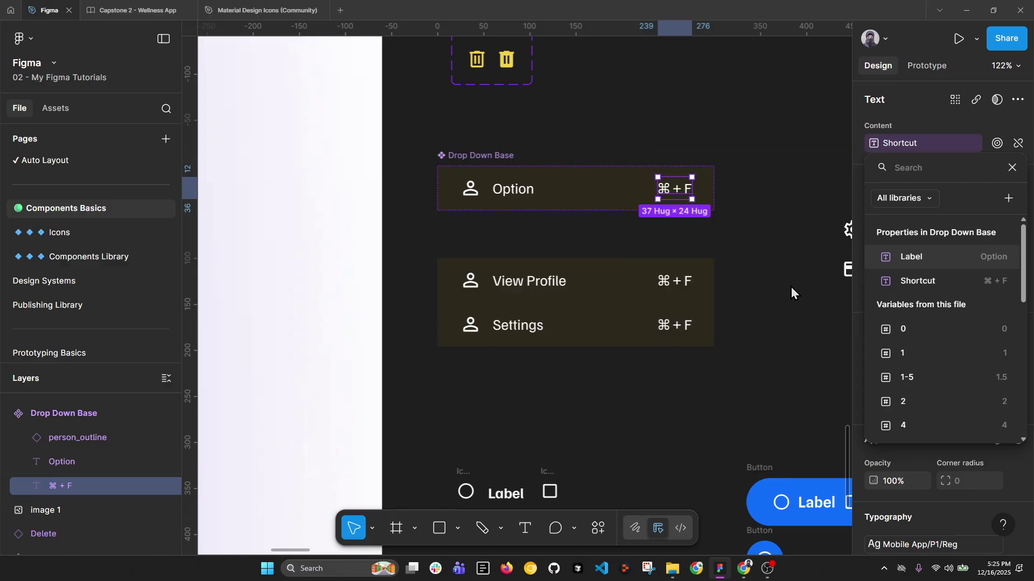
Step: Set the Settings row's Shortcut property to ⌘ + G
click(676, 325)
click(722, 351)
click(584, 317)
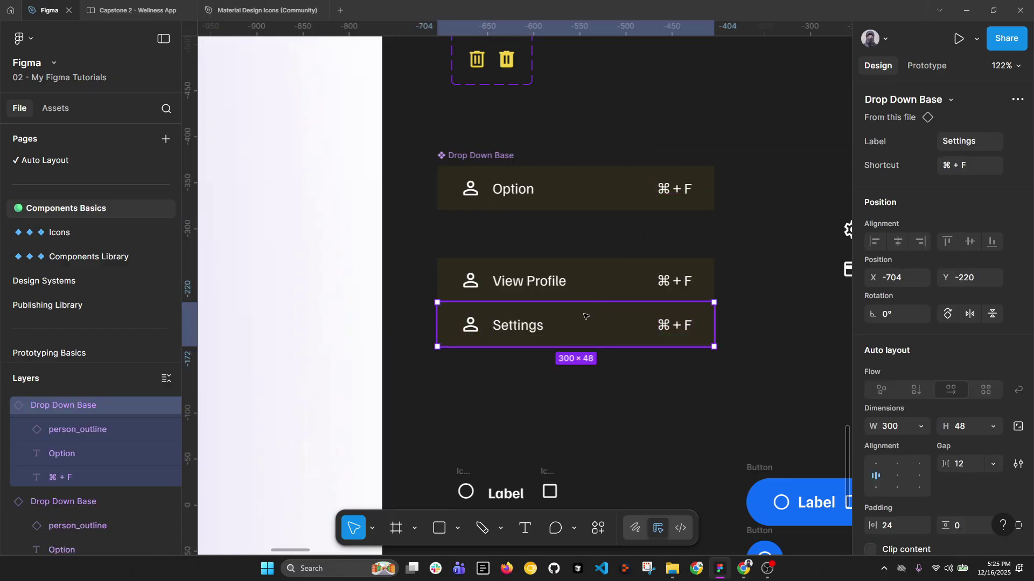
click(983, 161)
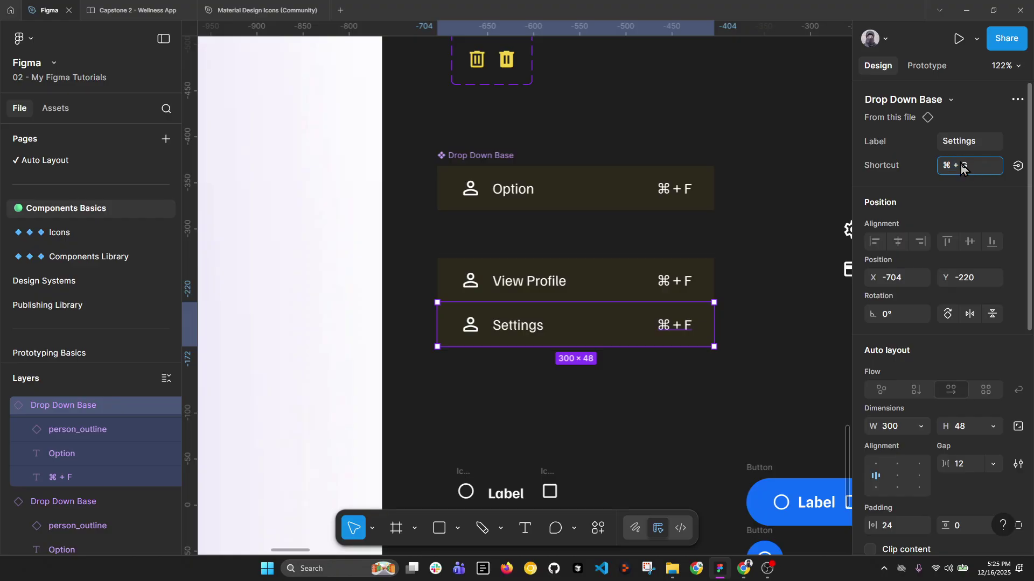
key(Return)
click(751, 363)
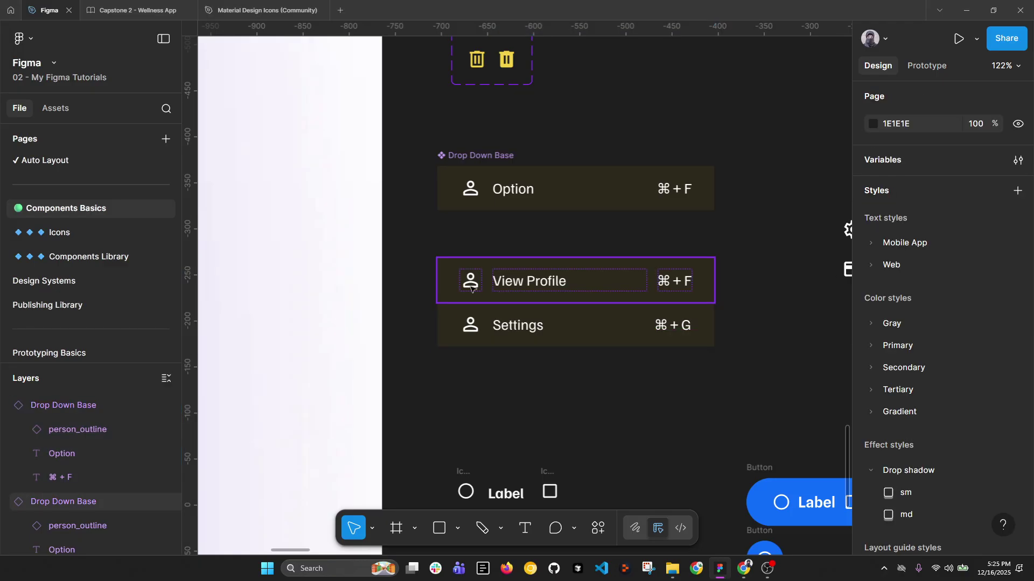
Step: Search the swap options of the Settings row's icon for "setting" and browse them without swapping the icon
click(470, 329)
click(470, 328)
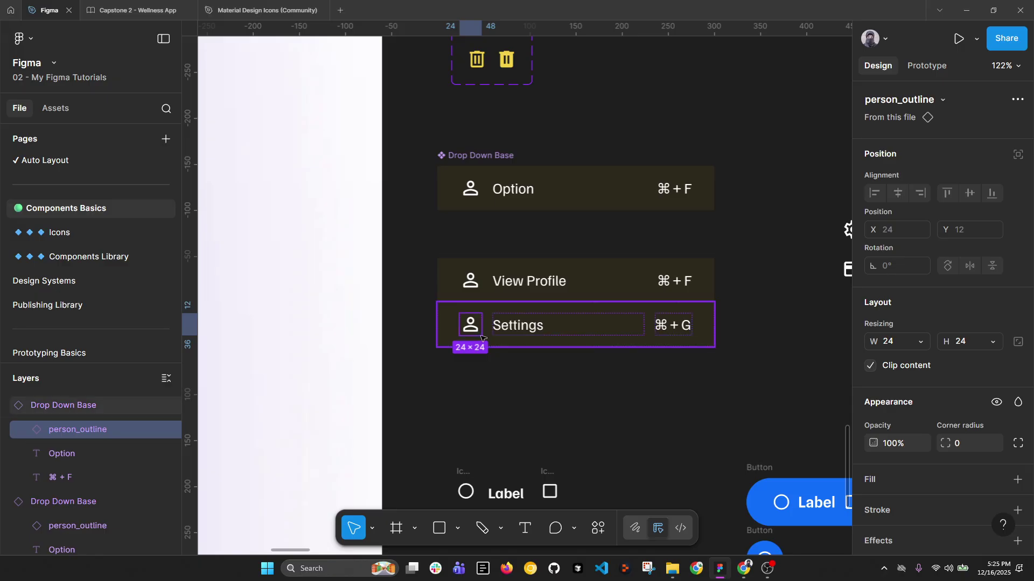
click(934, 100)
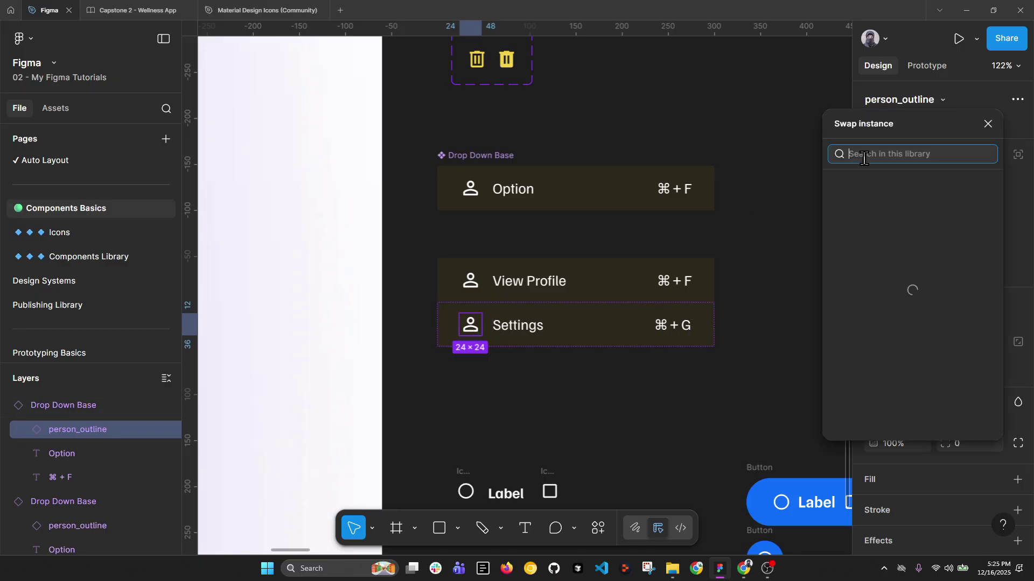
text(setting)
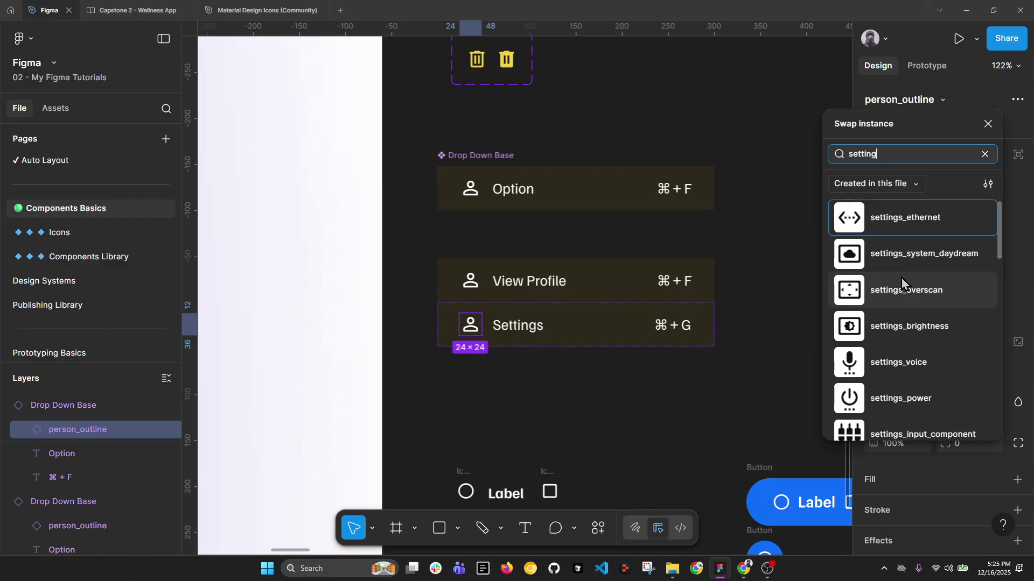
scroll(903, 285, down, 8)
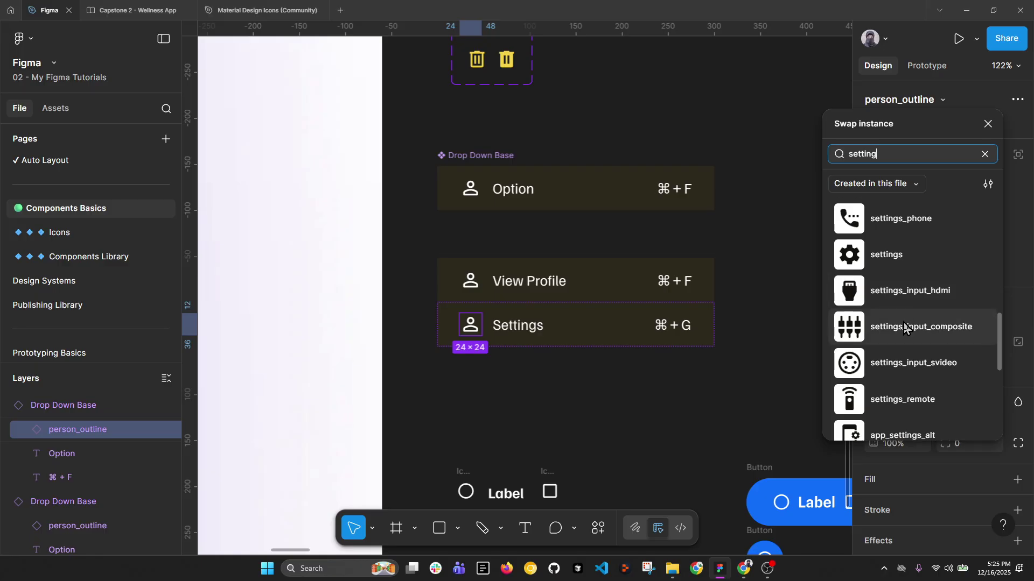
scroll(904, 327, down, 5)
scroll(904, 377, down, 1)
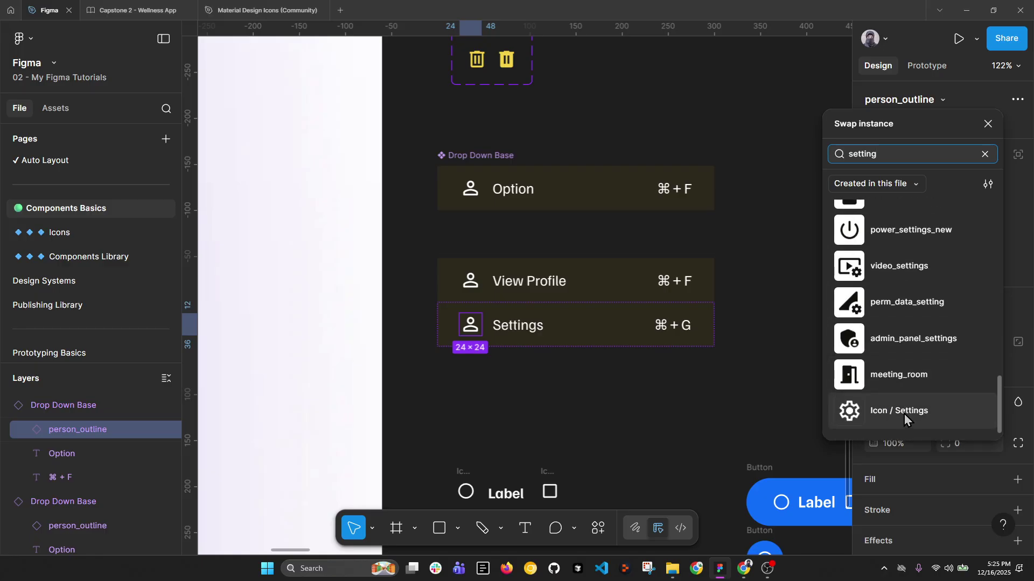
click(990, 124)
click(631, 387)
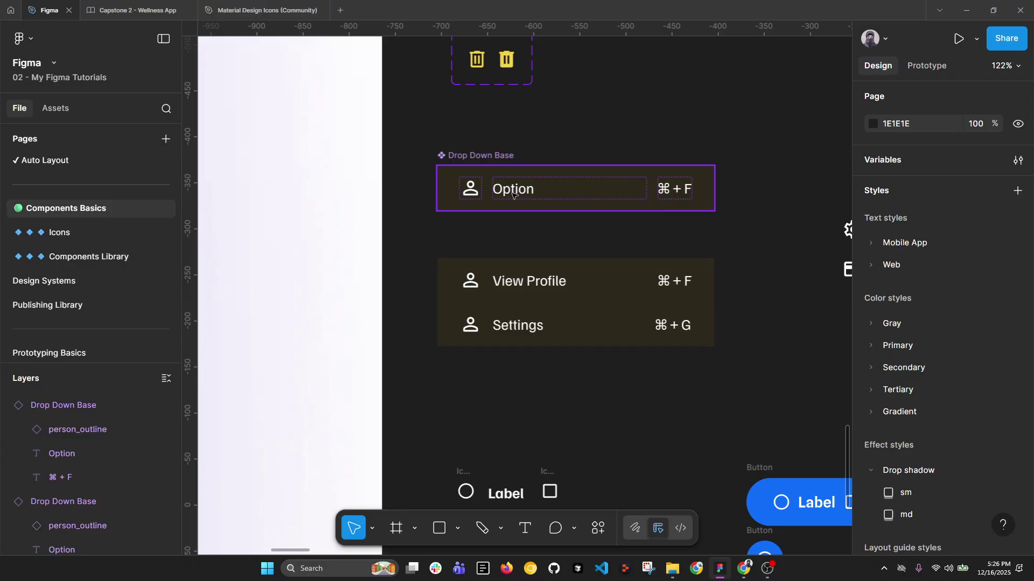
Step: Begin an instance swap property named Leading Instance from the person_outline icon in the main component
click(470, 192)
click(466, 192)
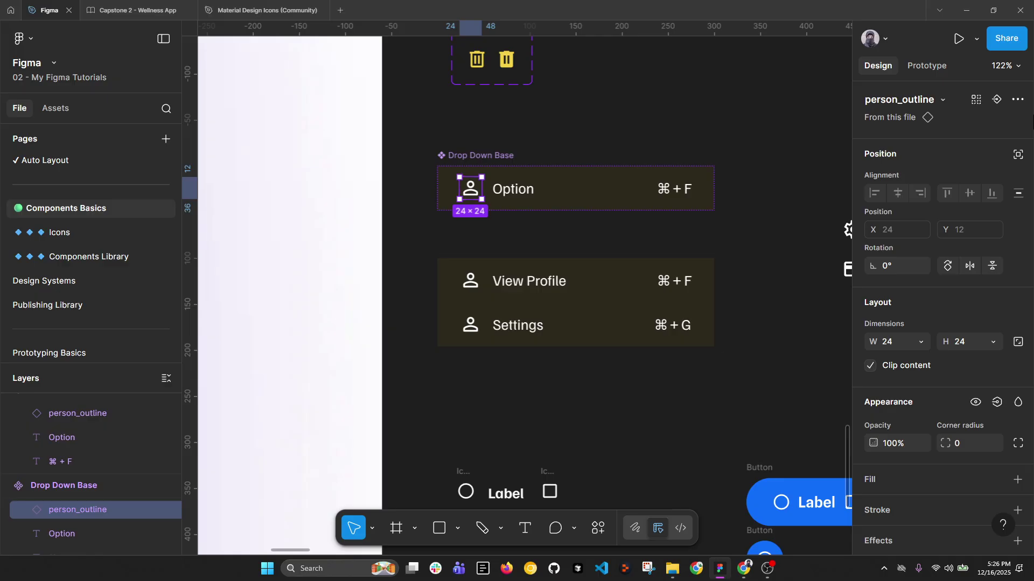
click(997, 100)
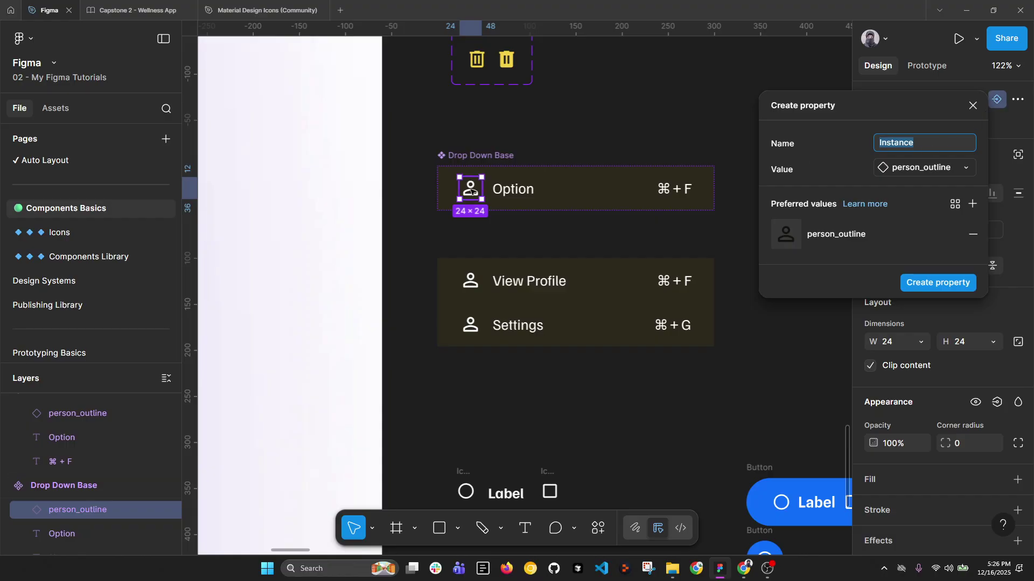
text(Leading)
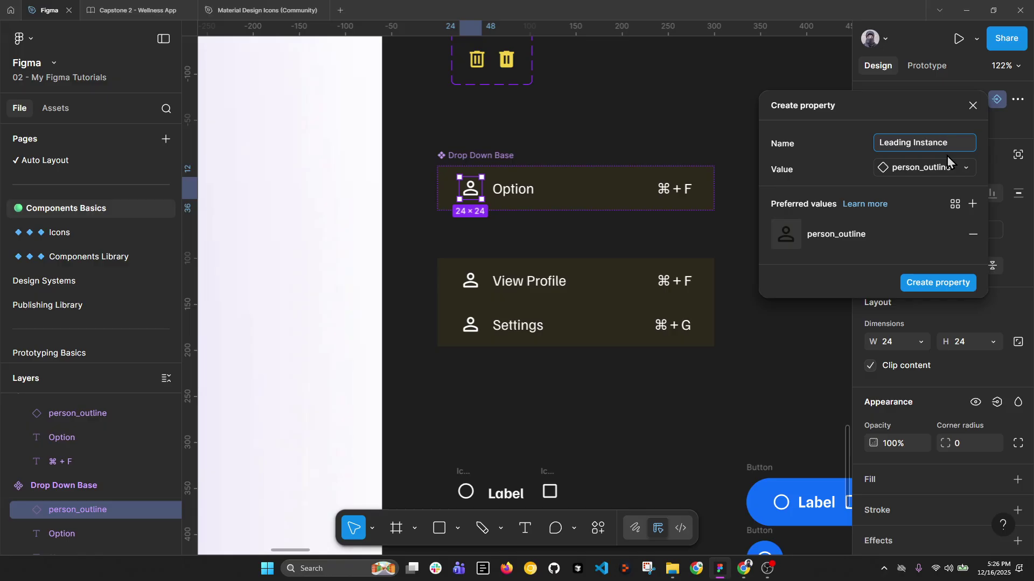
Step: Try poll as the default value of the Leading Instance property
click(923, 169)
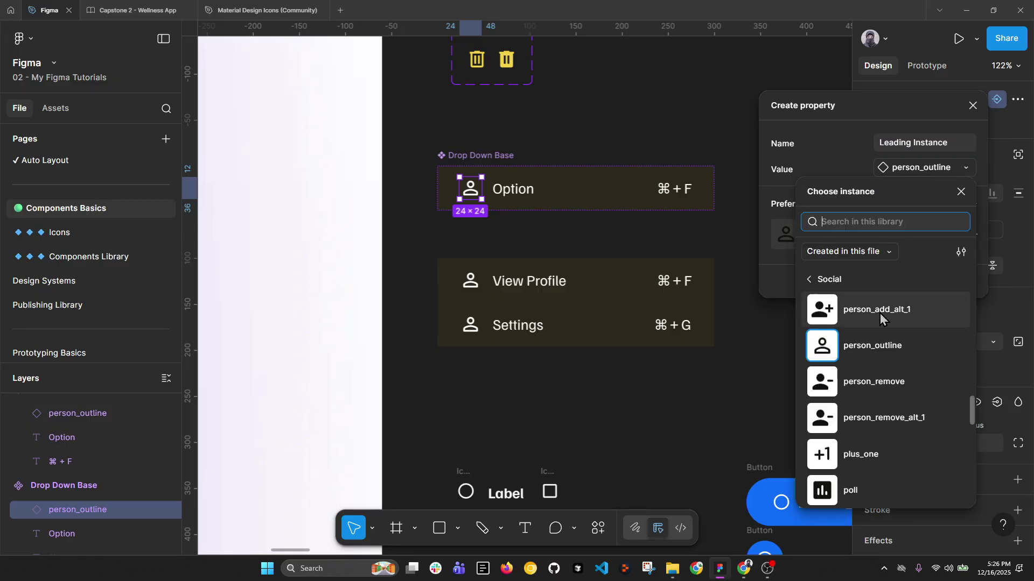
click(870, 353)
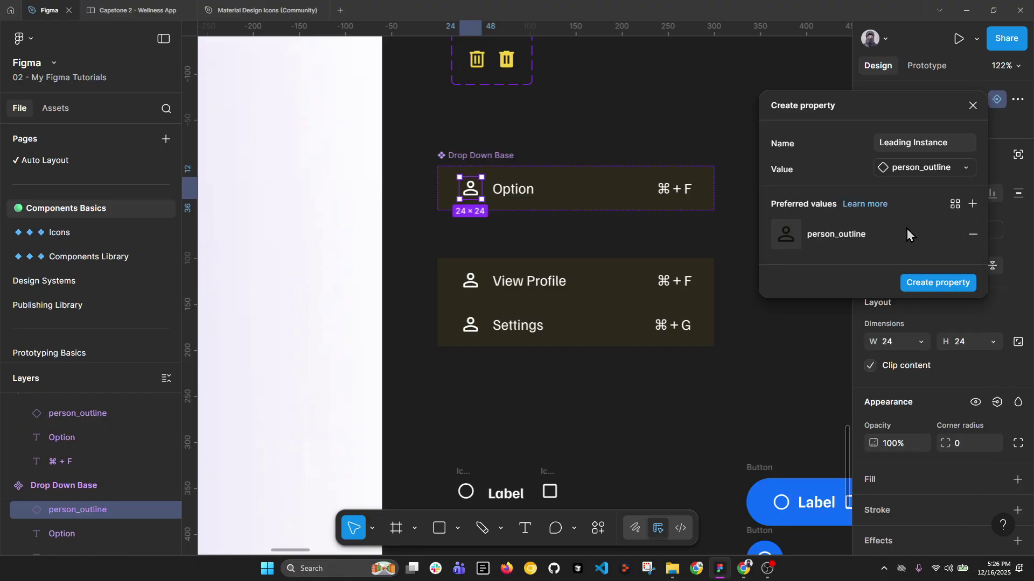
click(932, 169)
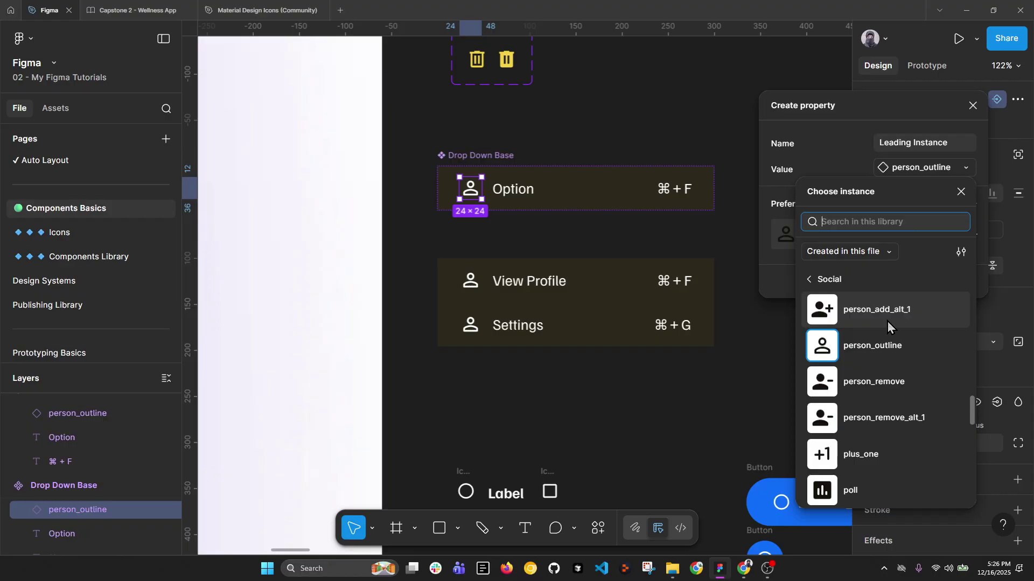
scroll(890, 337, down, 1)
click(877, 435)
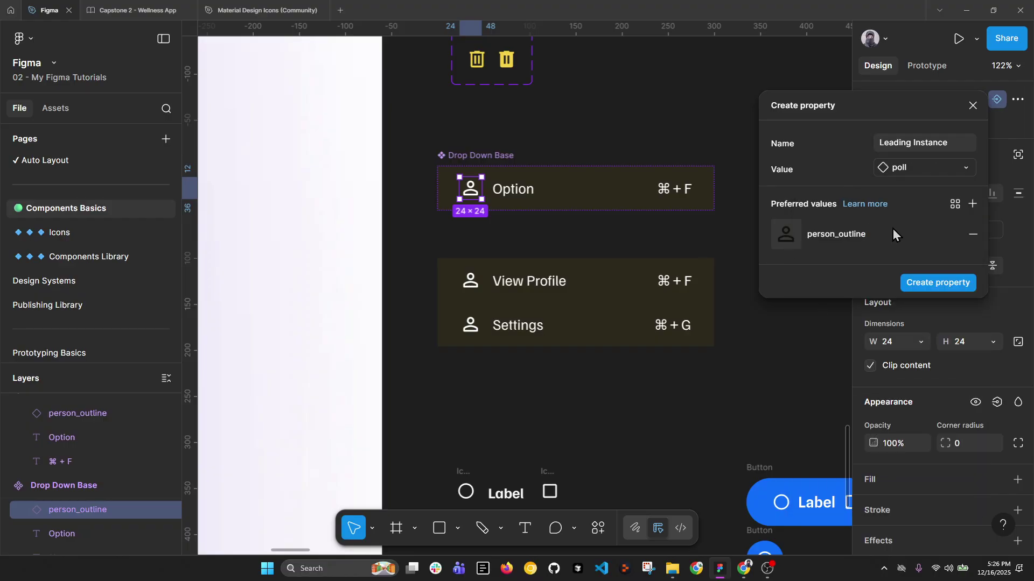
key(shift+Return)
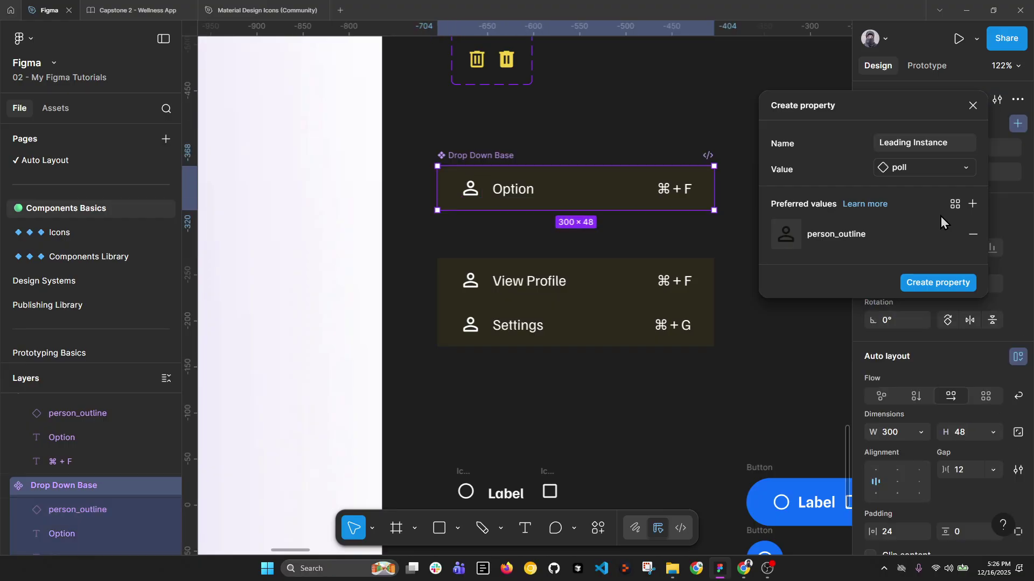
Step: Set the Leading Instance property's value to person_outline and remove person_outline from its preferred values
click(940, 168)
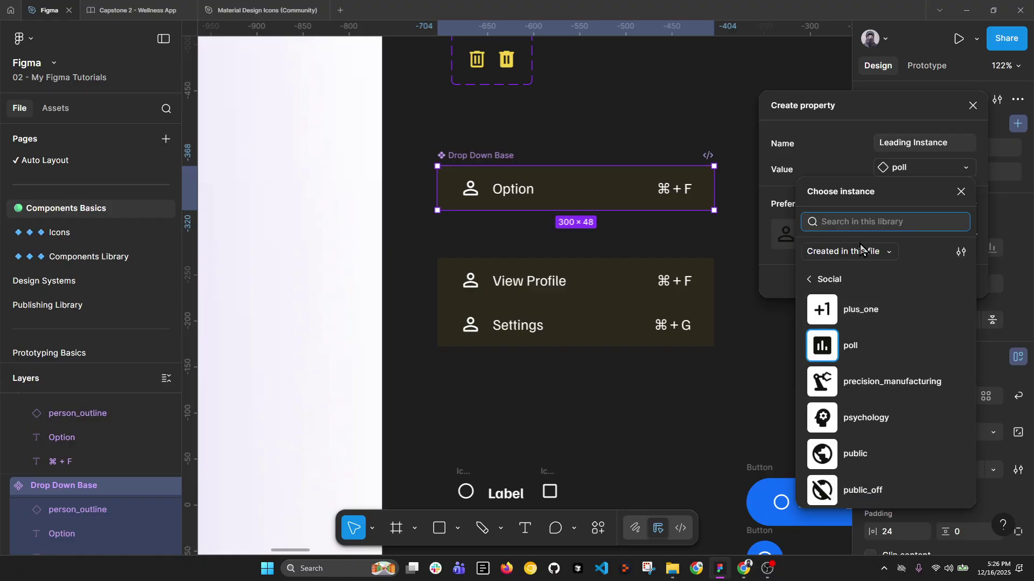
text(pro)
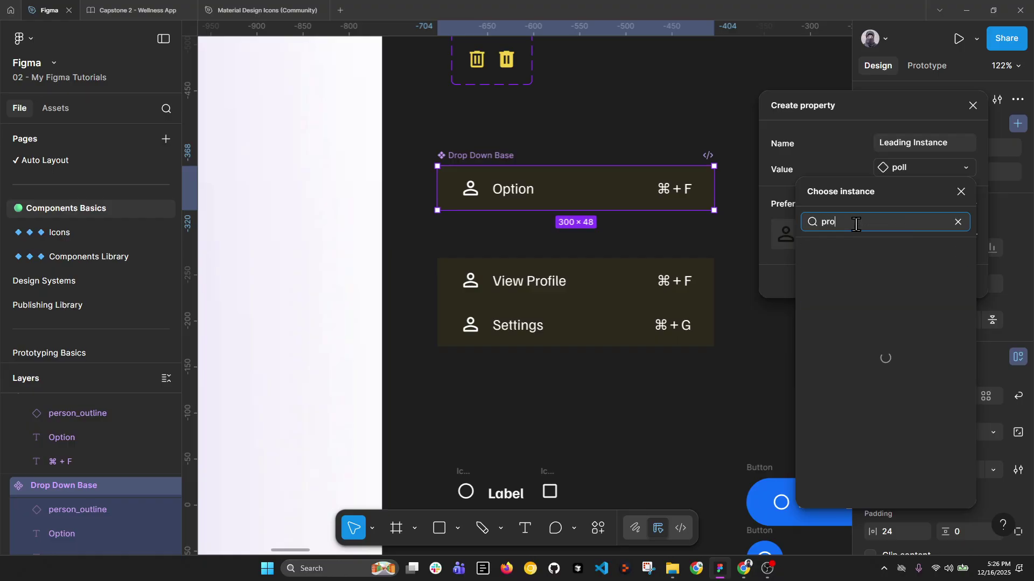
text(fil)
key(BackSpace)
key(BackSpace)
key(BackSpace)
key(BackSpace)
key(BackSpace)
text(erson)
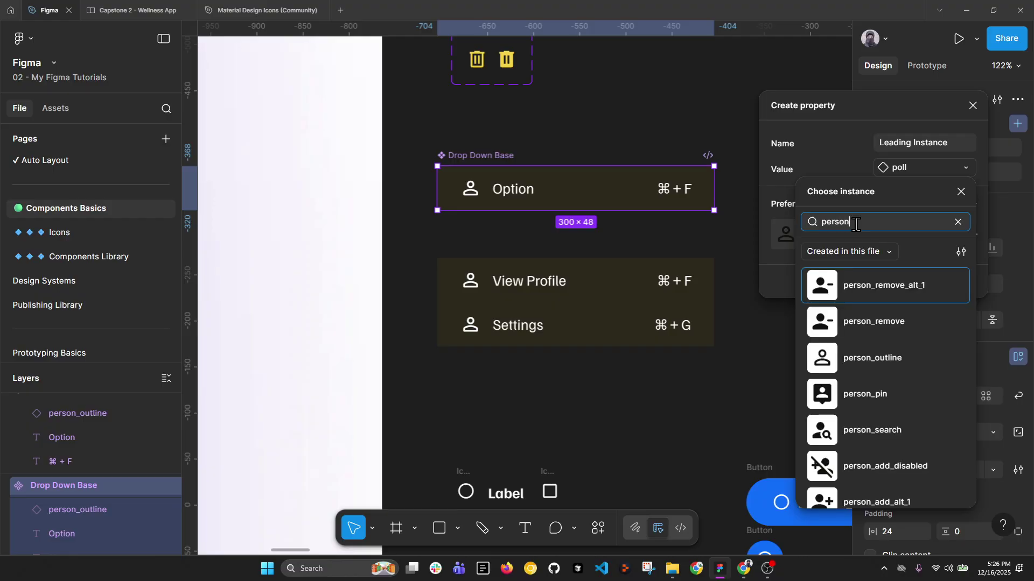
click(857, 364)
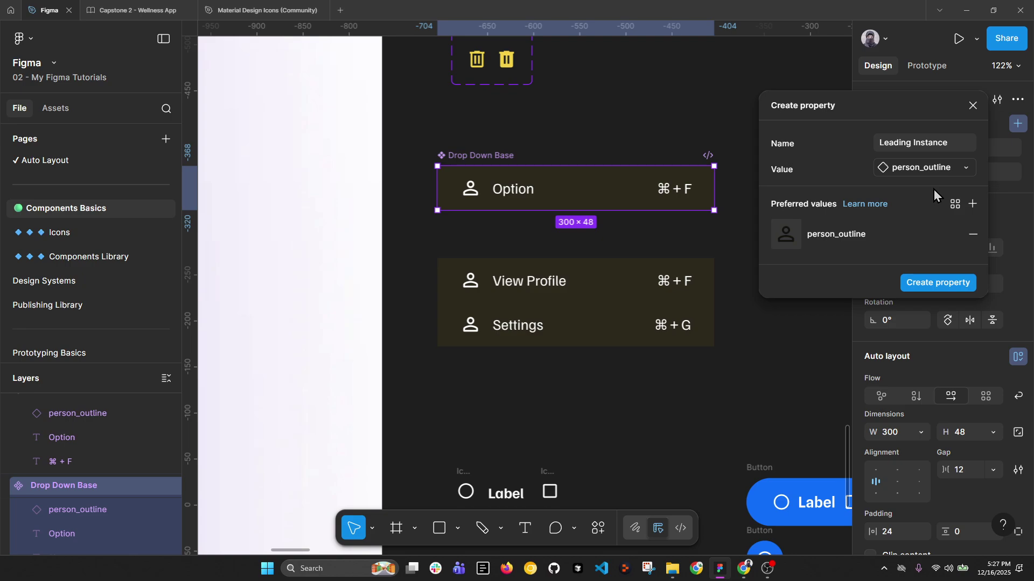
click(972, 235)
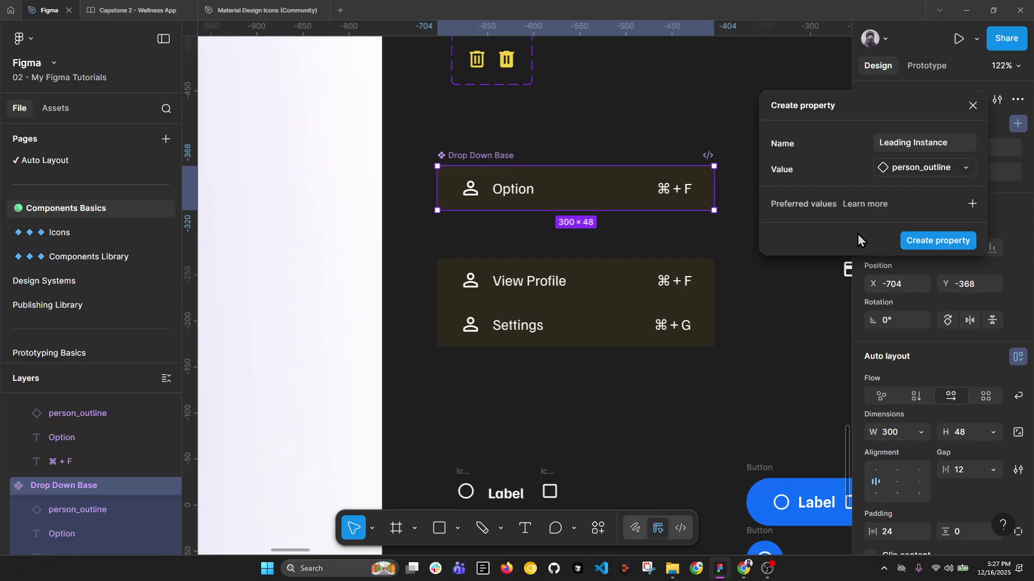
Step: Search the nested instances for "person" and add person_outline to the Leading Instance property's preferred values
click(972, 204)
scroll(670, 241, down, 5)
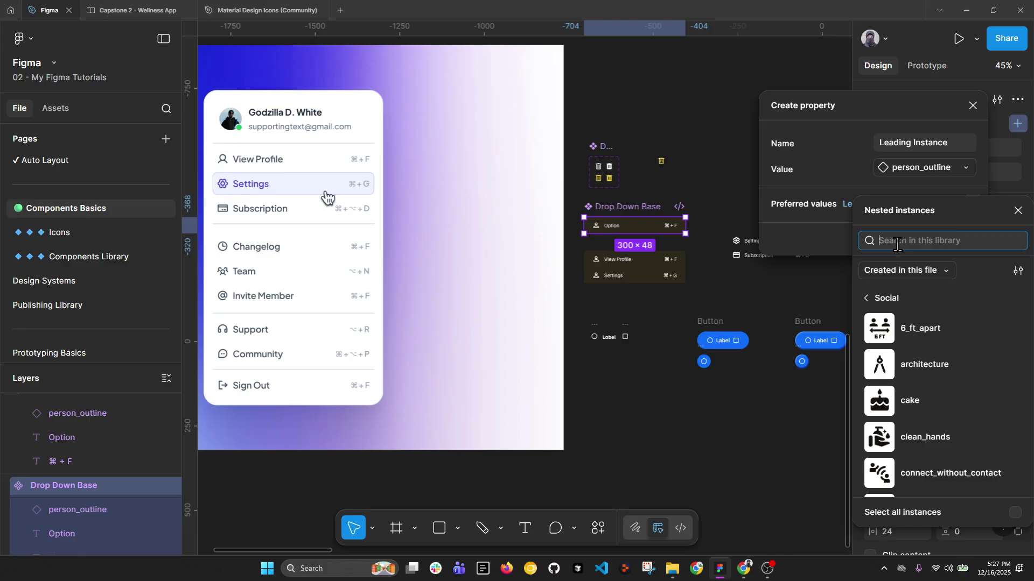
text(person)
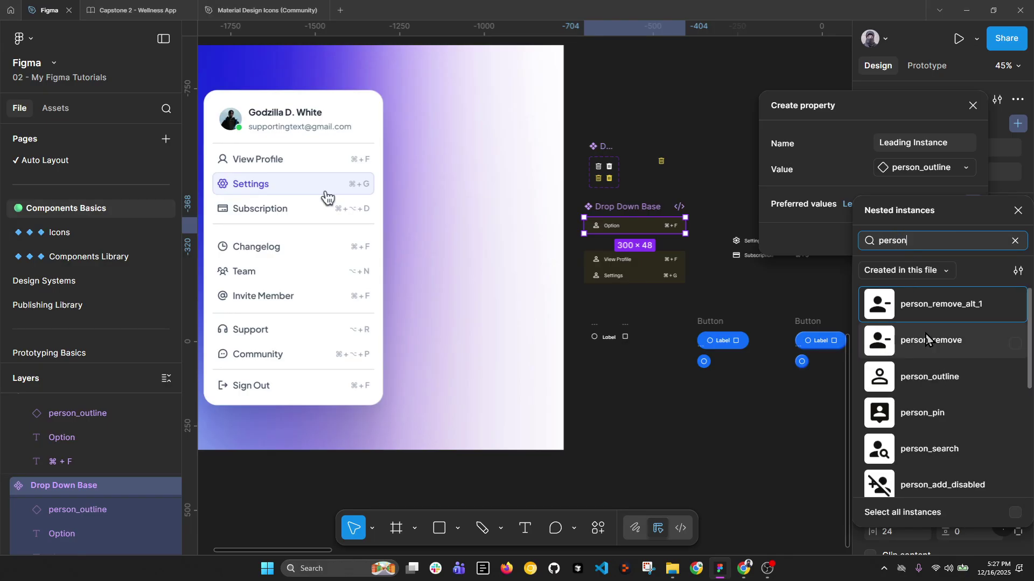
click(938, 379)
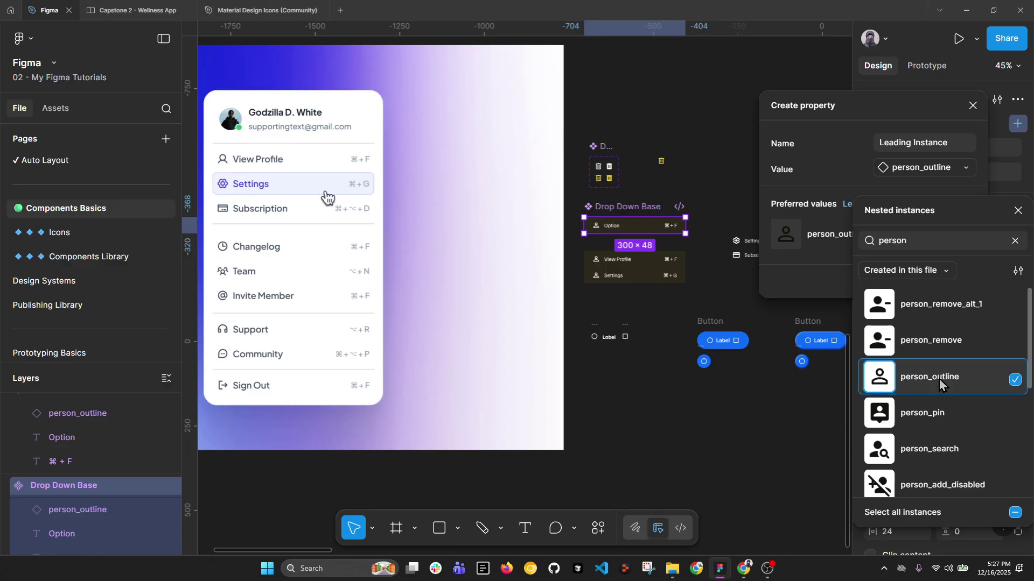
click(832, 247)
Step: Search the nested instances for "settings" and add Icon / Settings to the Leading Instance property's preferred values
click(972, 205)
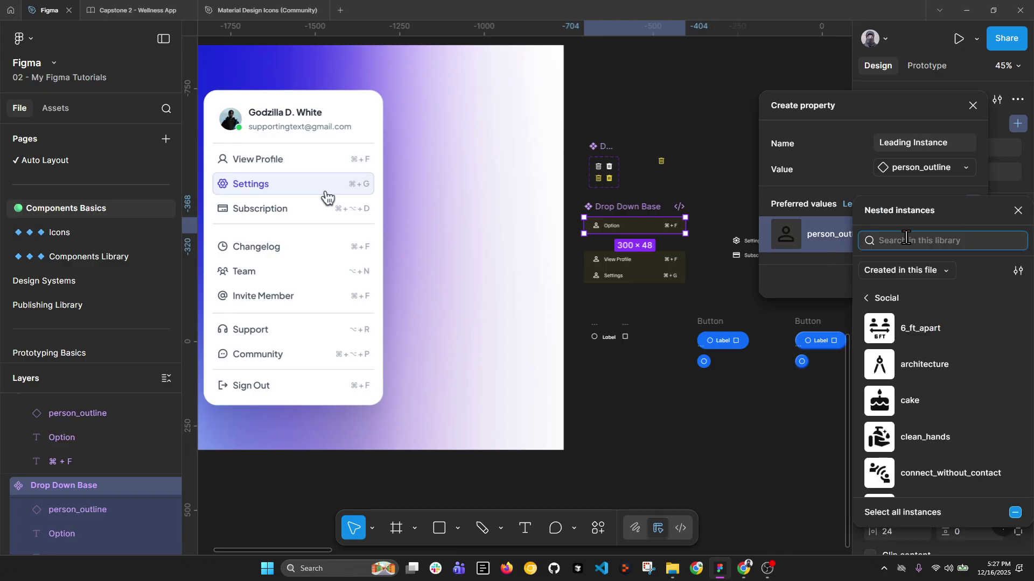
text(settings)
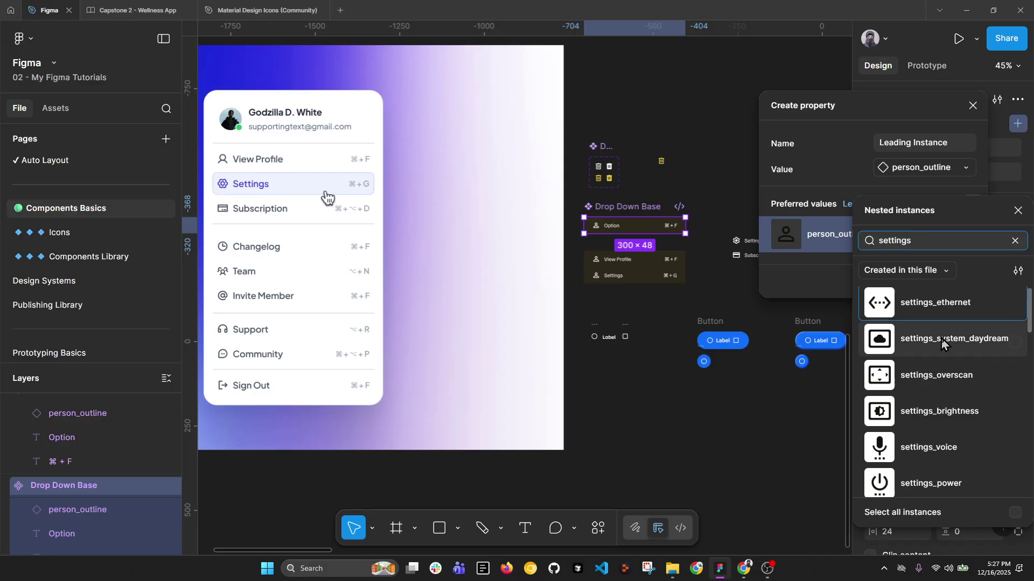
scroll(944, 359, down, 10)
scroll(942, 385, down, 5)
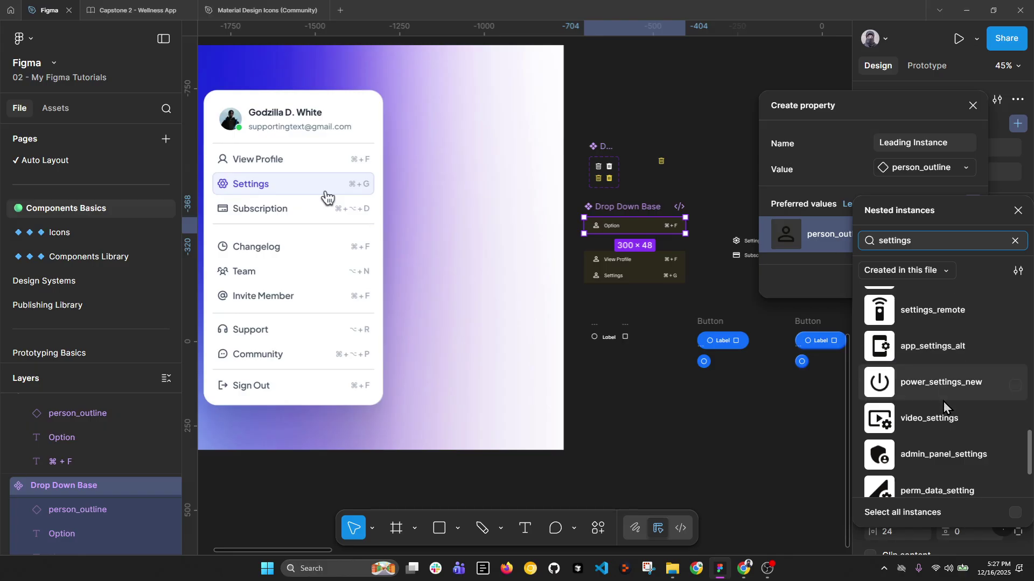
click(936, 466)
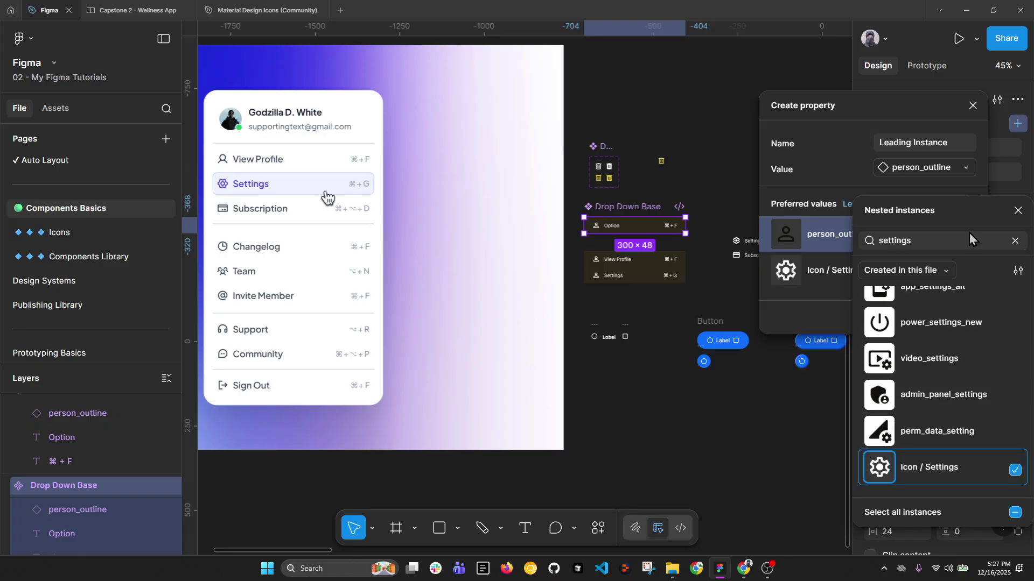
Step: Search the nested instances for "suppo" and add support_agent to the Leading Instance property's preferred values
click(1014, 241)
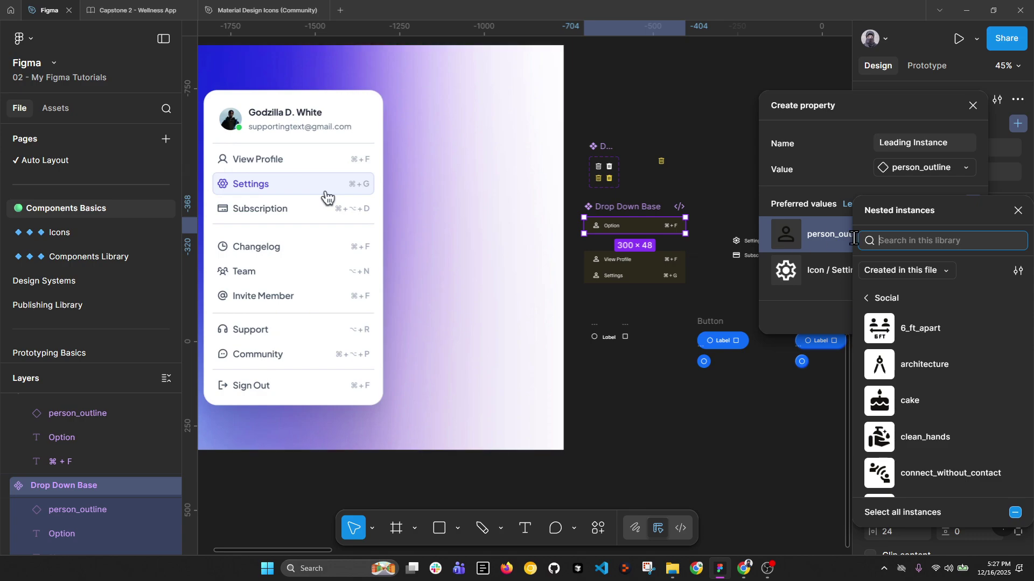
text(ou)
text(ppo)
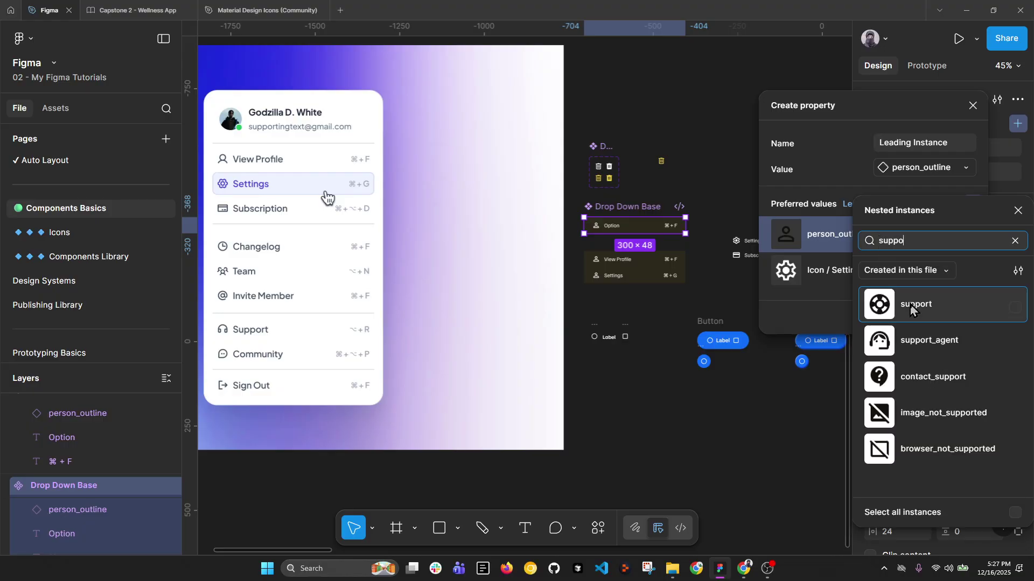
click(925, 341)
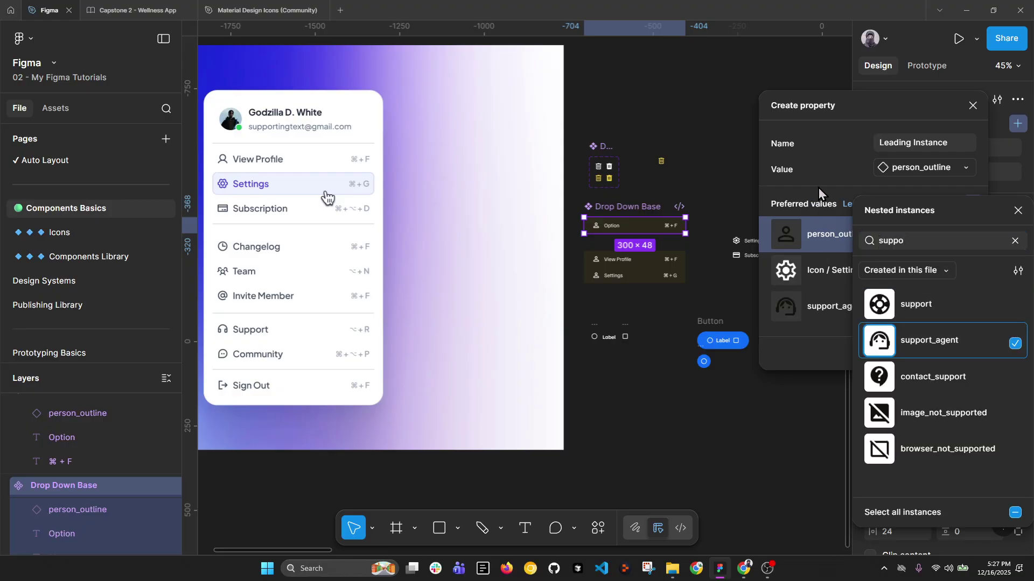
click(1015, 240)
click(1018, 210)
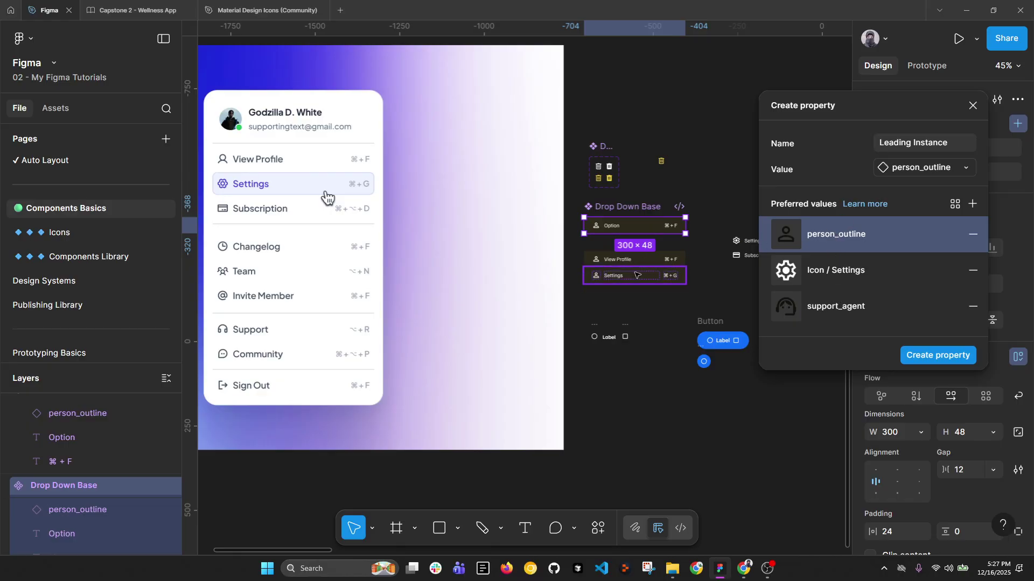
Step: Remove Icon / Settings from the preferred values and create the Leading Instance property
ctrl+scroll(658, 235, up, 3)
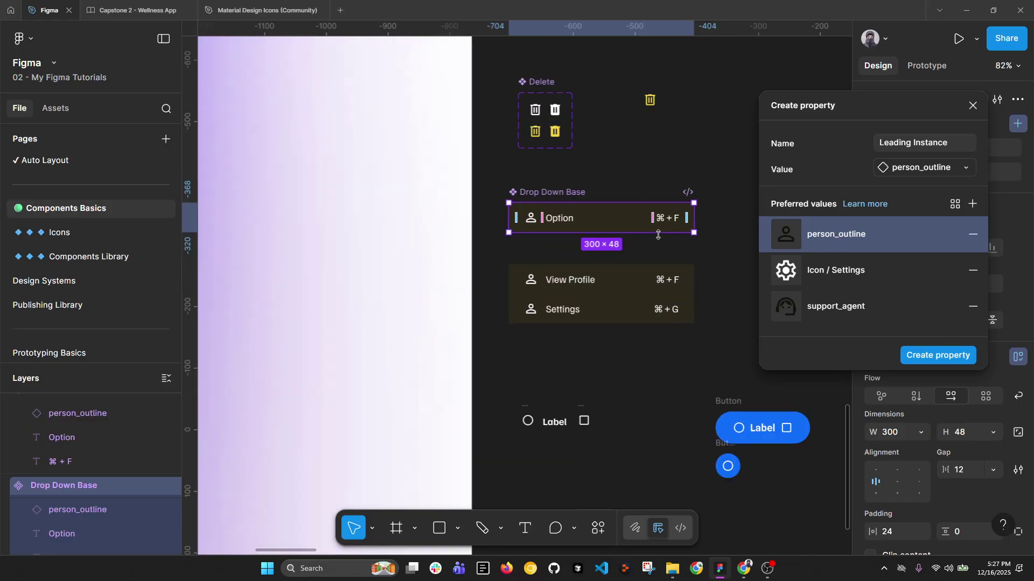
click(972, 270)
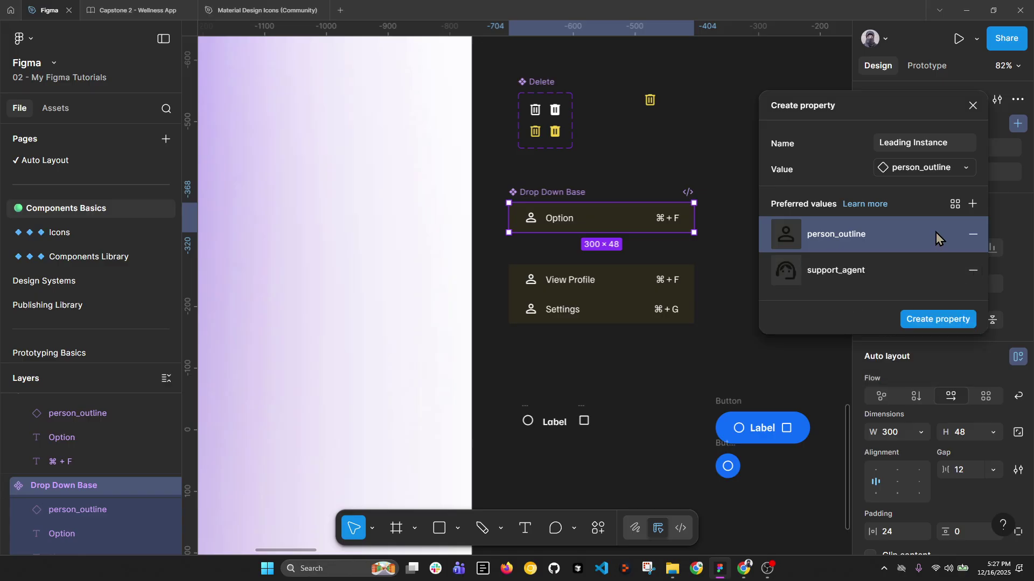
click(955, 206)
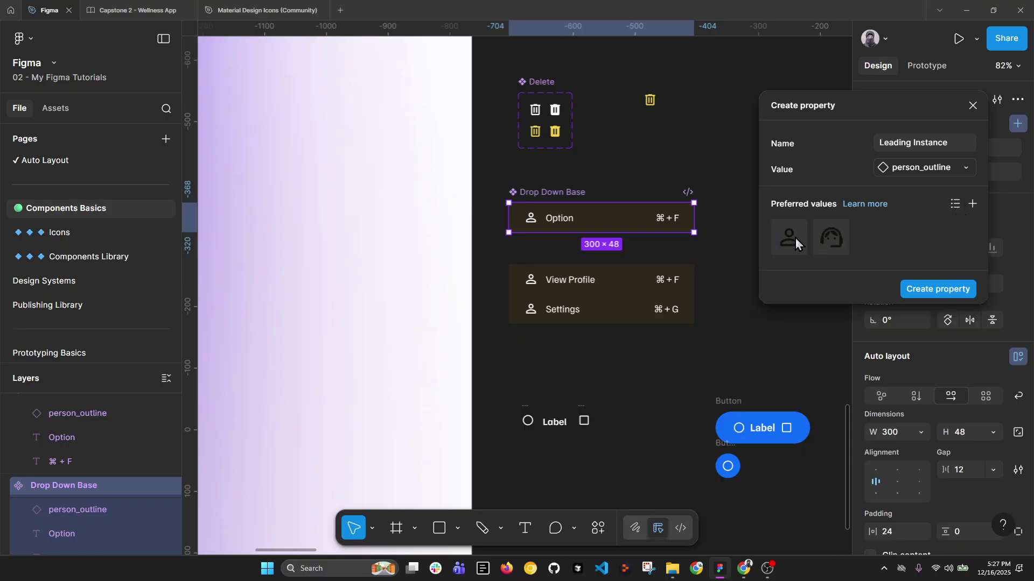
click(953, 206)
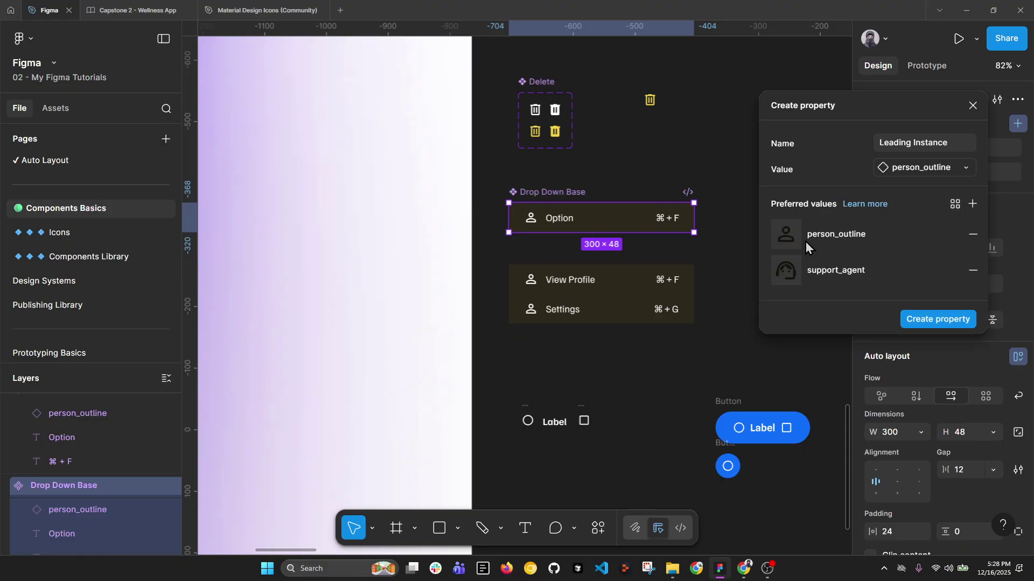
click(950, 321)
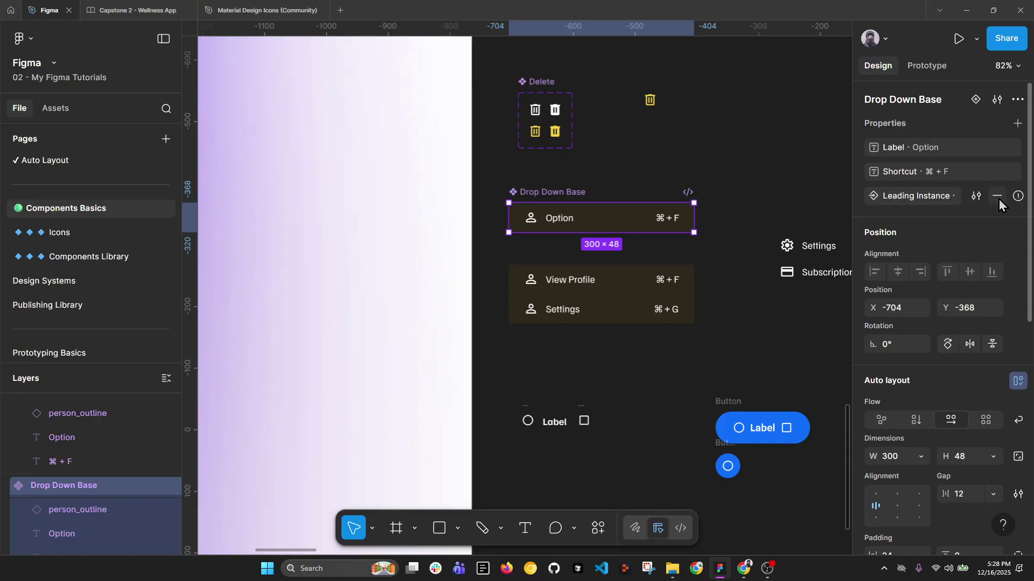
Step: Check the Option label and the leading icon in the Drop Down Base component for their property links
scroll(615, 229, up, 3)
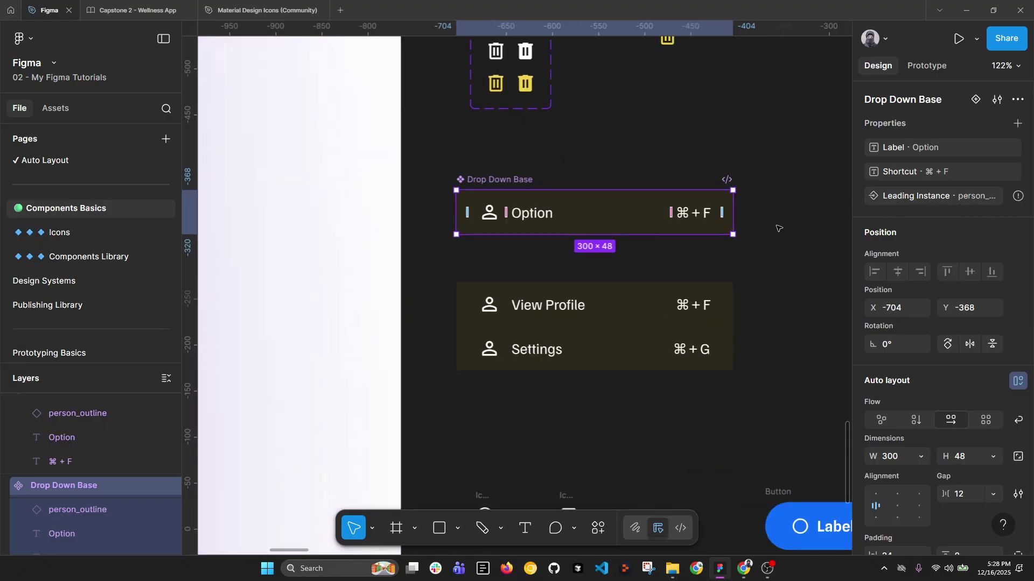
click(527, 218)
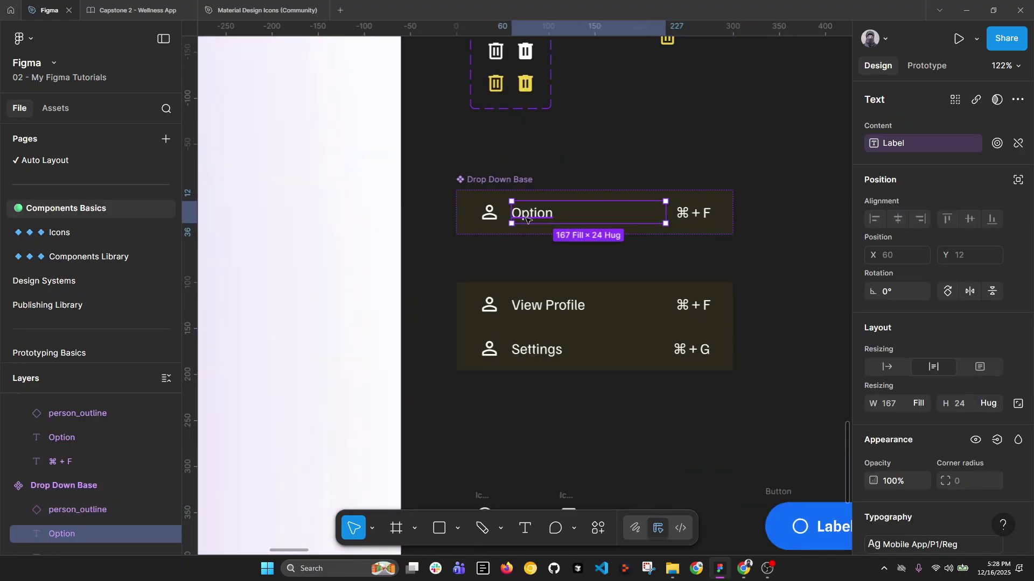
click(493, 222)
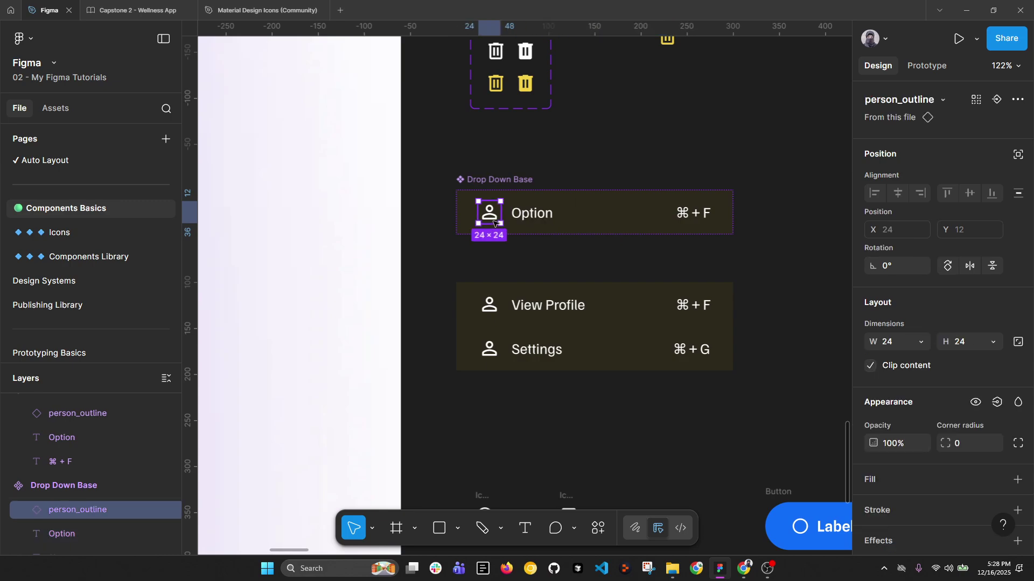
key(Escape)
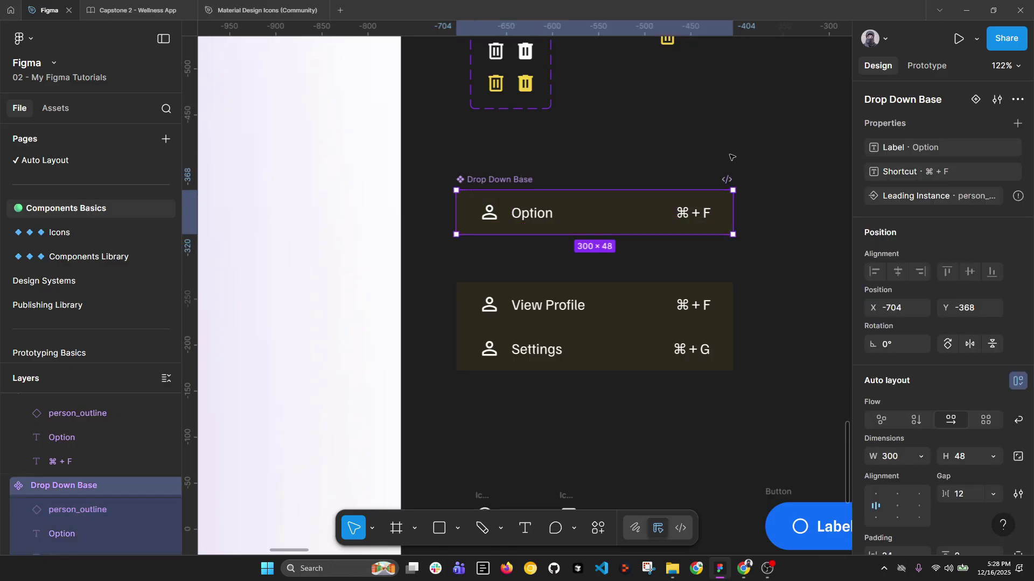
key(Escape)
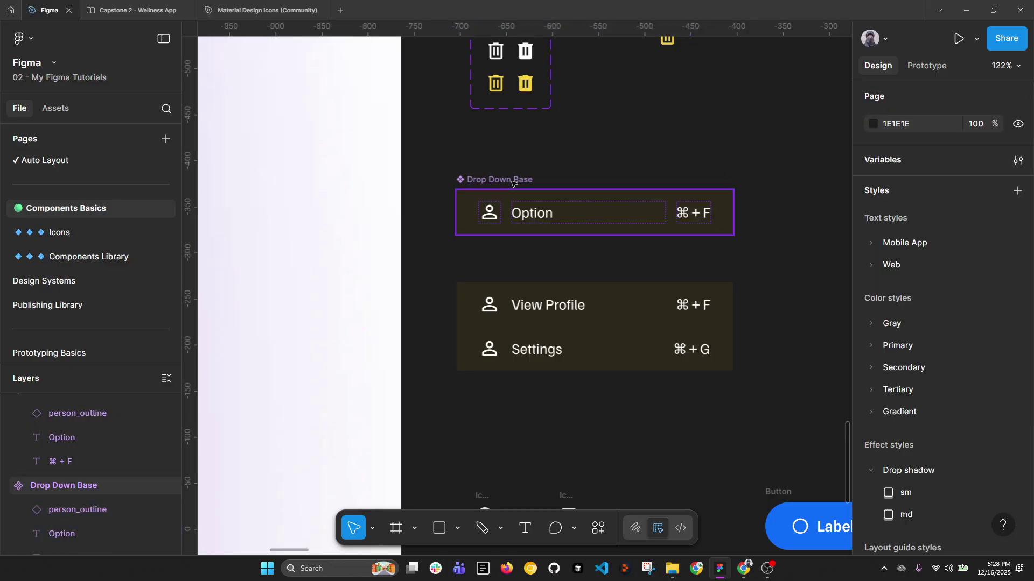
Step: Apply the unused Leading Instance property to the person_outline icon inside the Drop Down Base main component
click(512, 183)
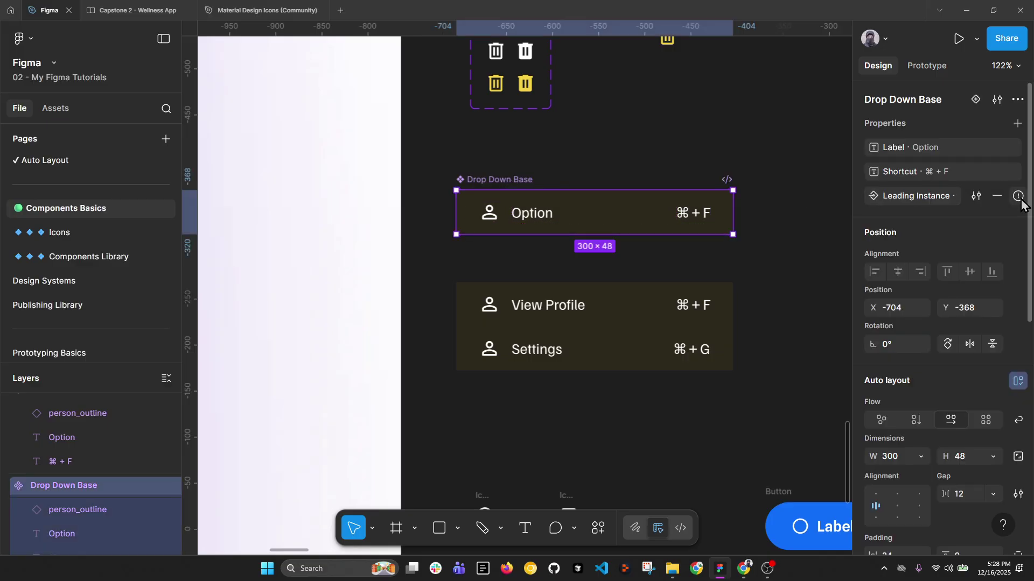
mouse_move(1019, 200)
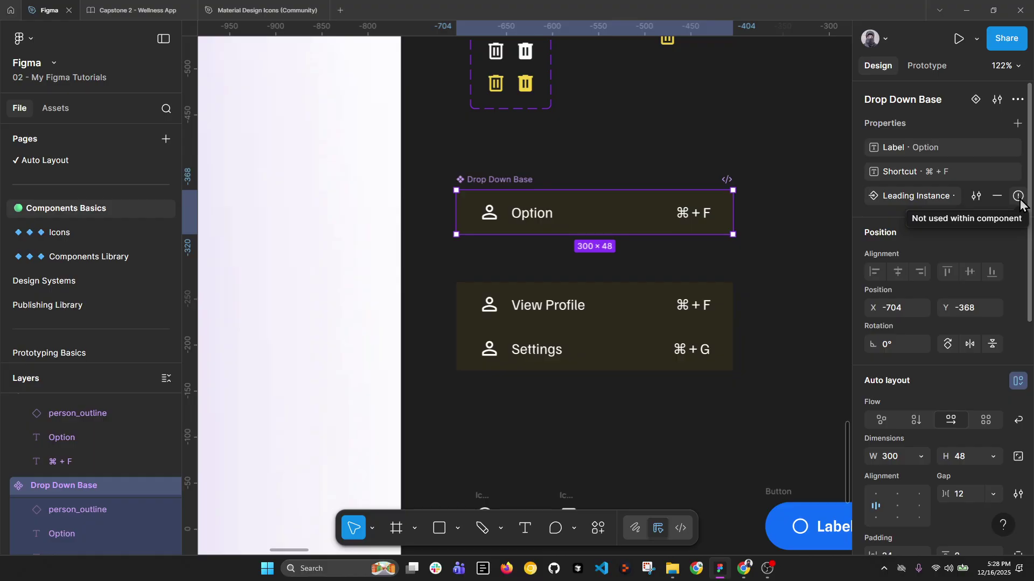
click(486, 216)
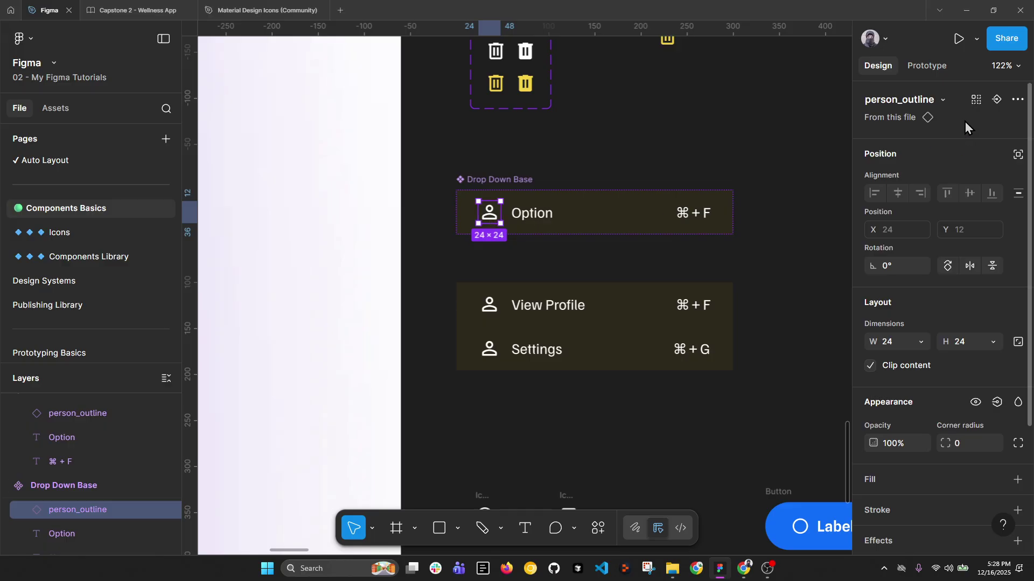
click(995, 99)
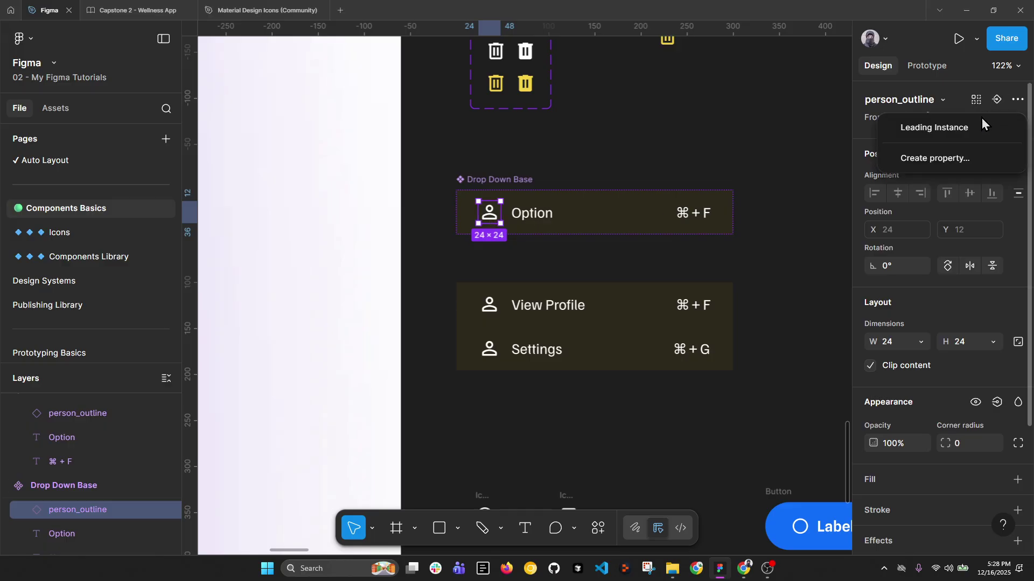
click(941, 132)
click(776, 253)
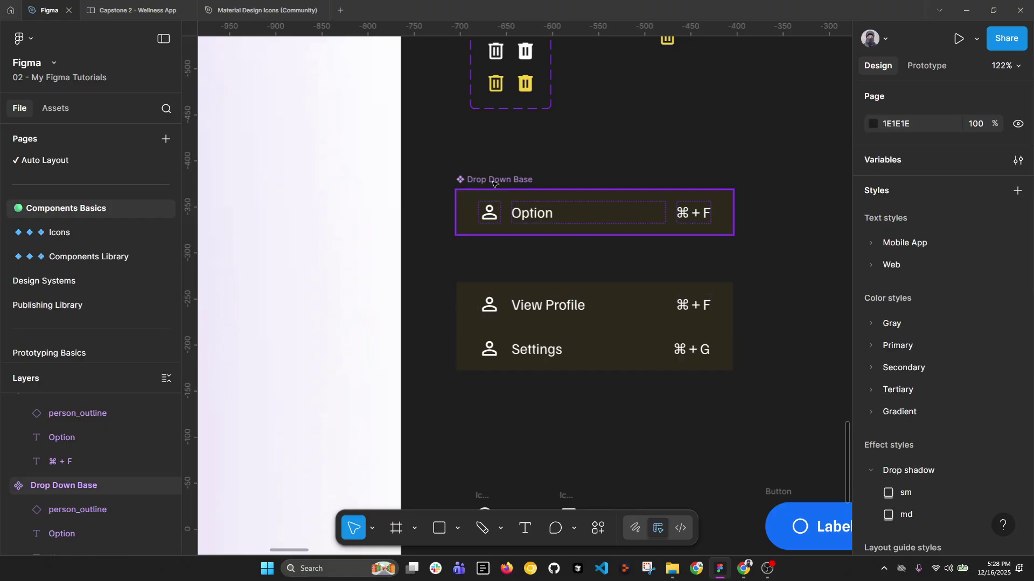
Step: Review the properties of the Drop Down Base component and its View Profile and Settings instances, including the icon in the Settings row
click(571, 226)
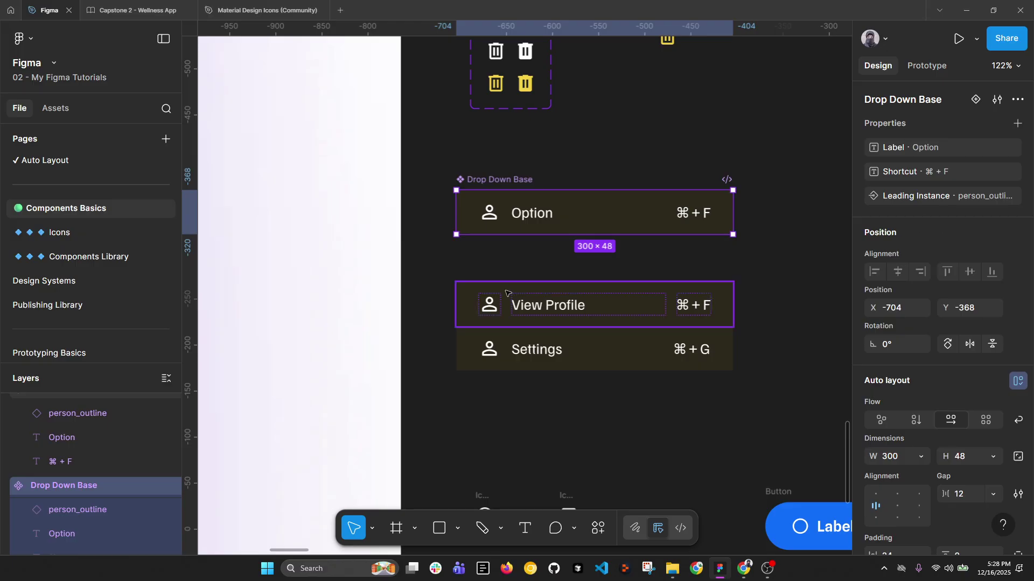
click(522, 306)
click(521, 353)
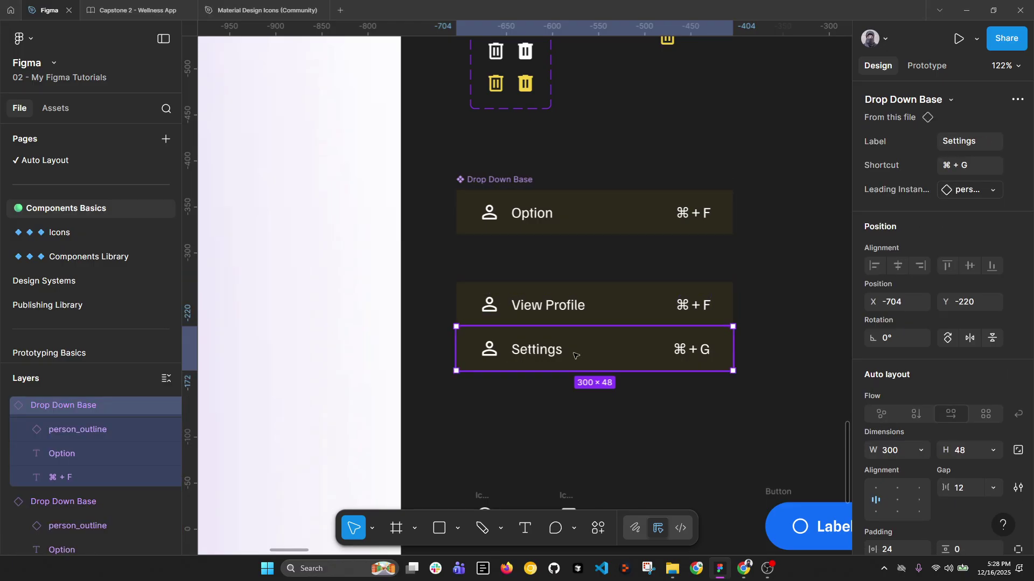
double_click(490, 351)
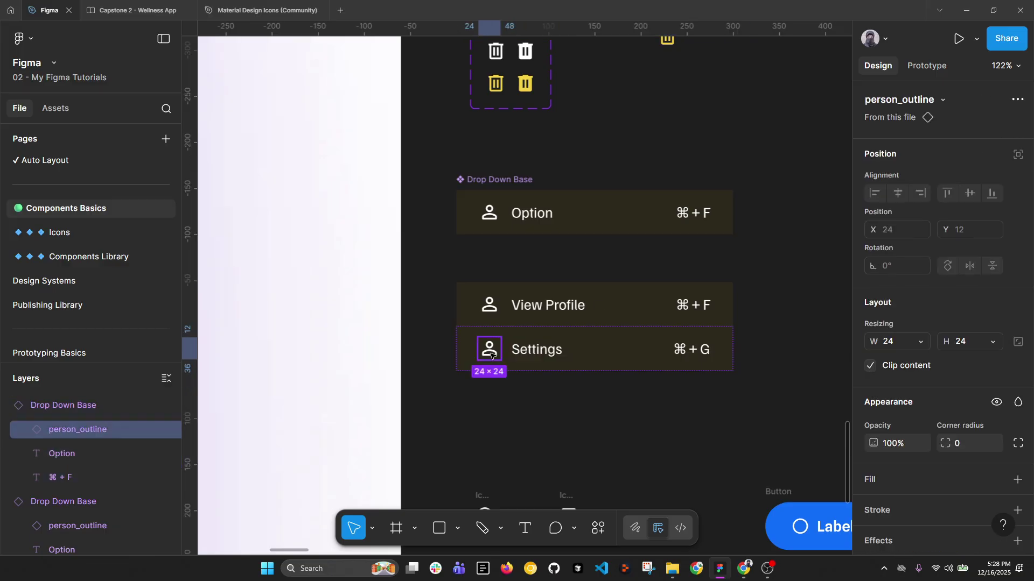
double_click(491, 354)
click(519, 386)
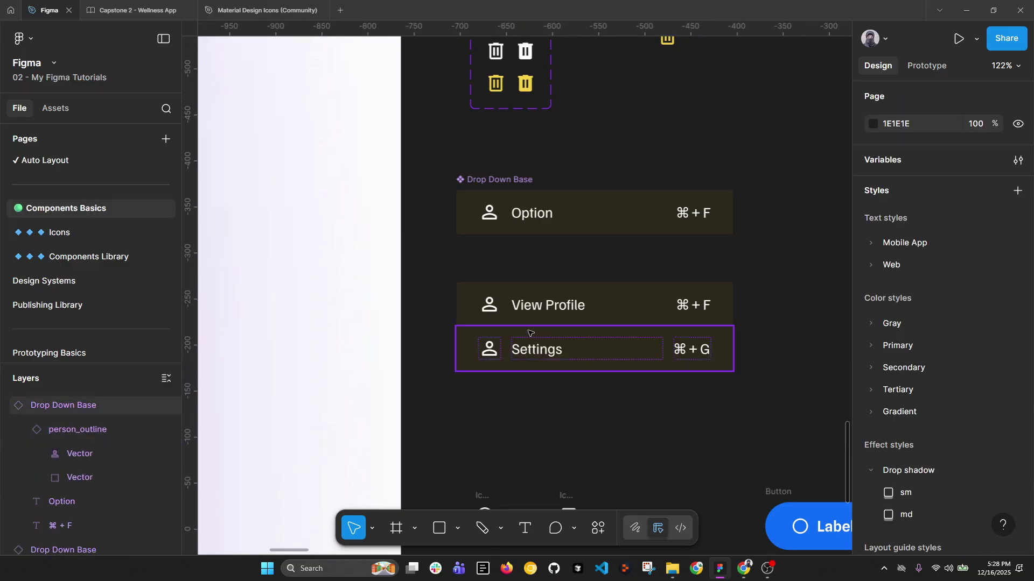
Step: Swap the Settings row's leading instance to Icon / Settings, searching for "setting" among the components created in this file
click(528, 333)
click(967, 190)
text(s)
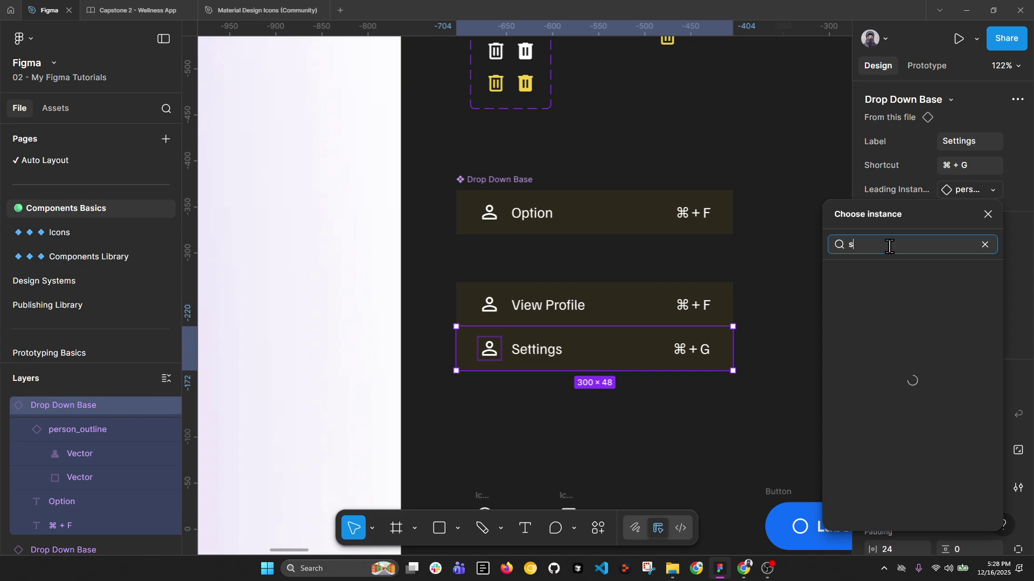
text(e)
click(984, 244)
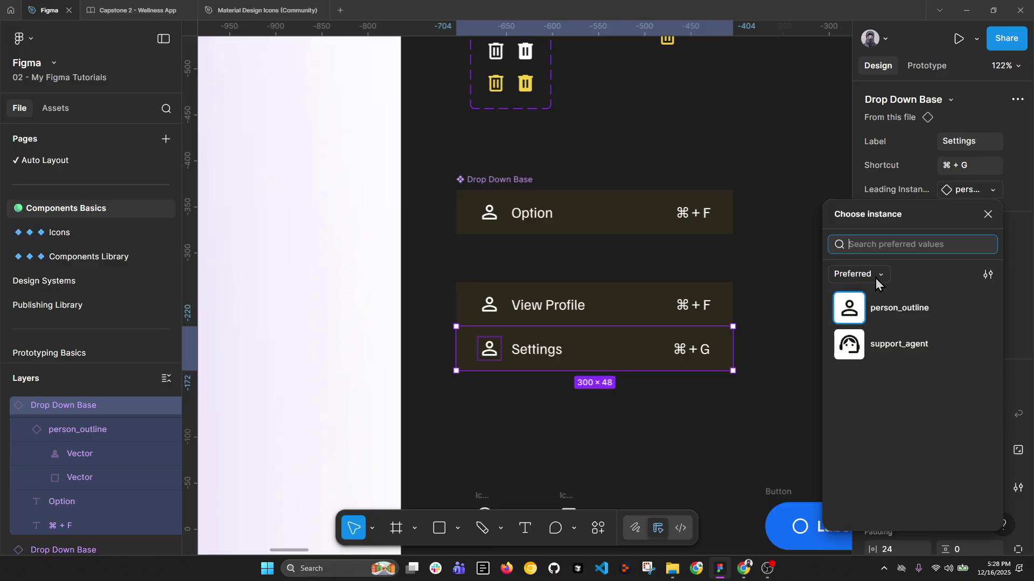
click(876, 280)
click(884, 305)
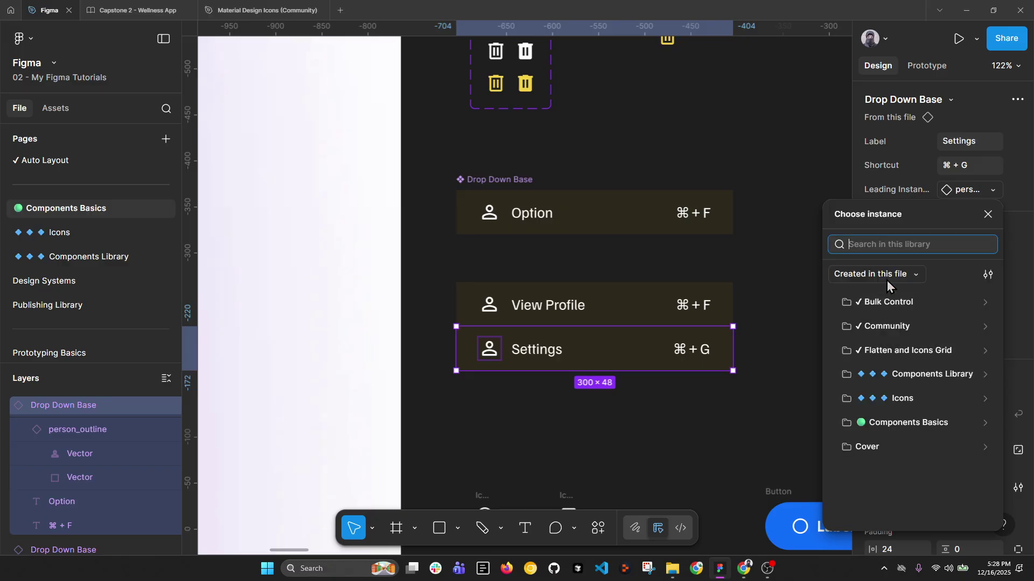
click(882, 243)
text(setting)
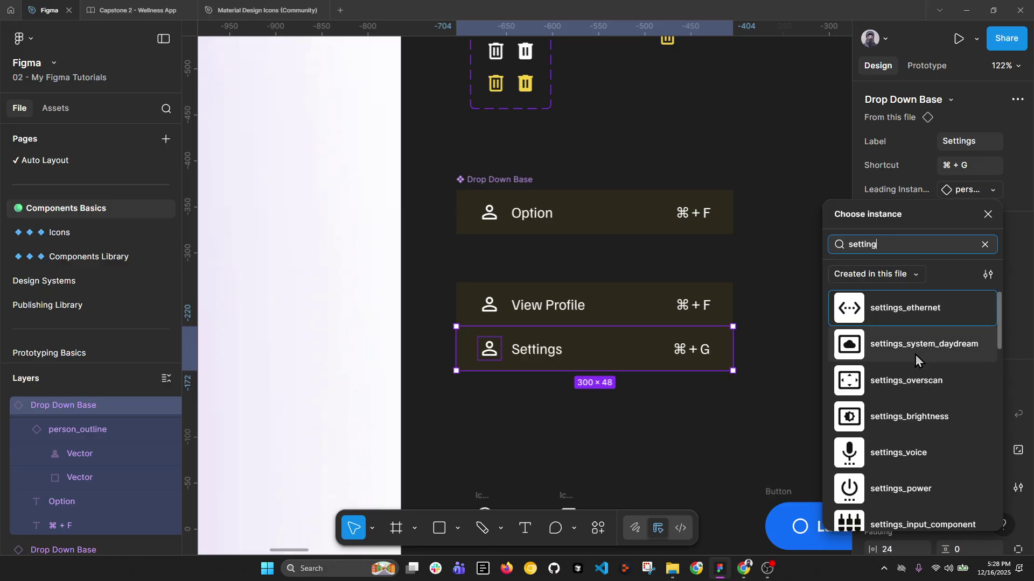
scroll(915, 358, down, 10)
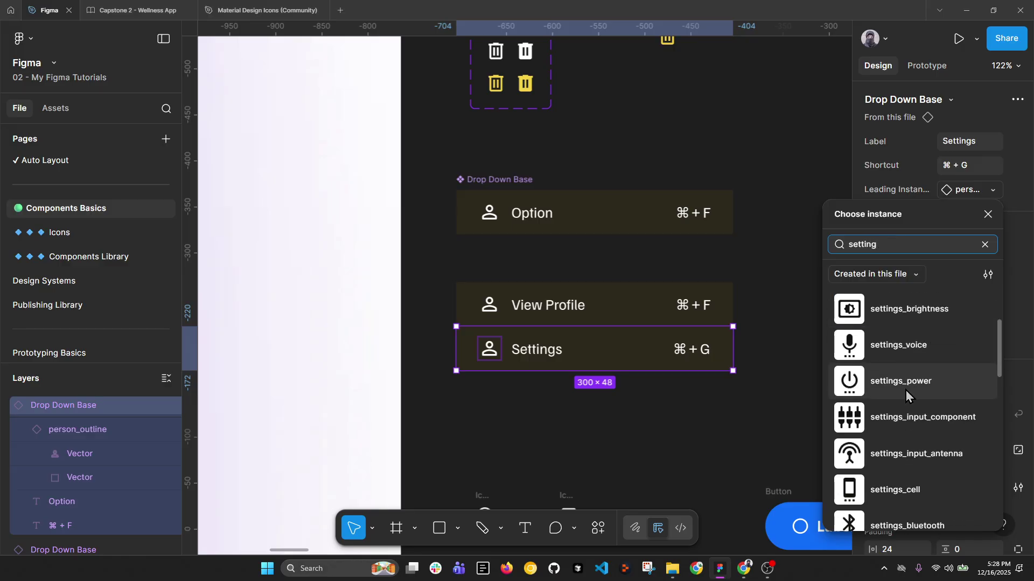
scroll(908, 439, down, 3)
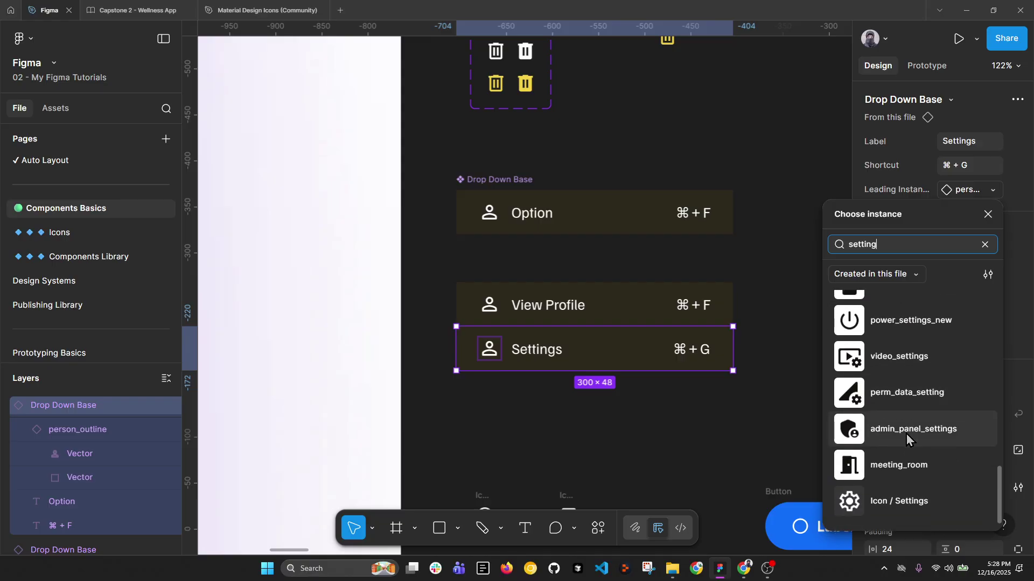
click(912, 512)
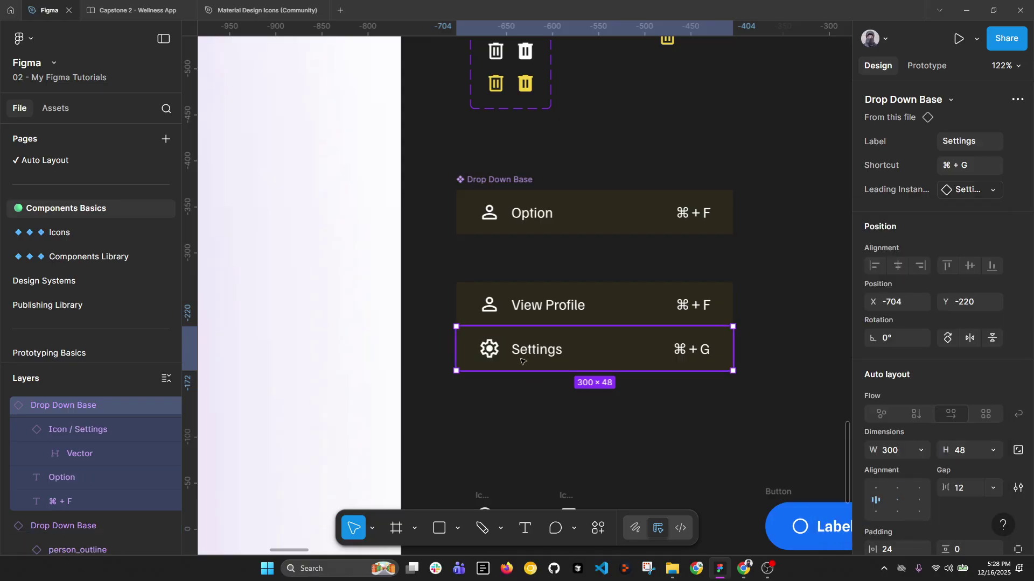
key(Escape)
Step: Delete the loose Settings and Subscription icons, labels and shortcut texts beside the dropdown rows
scroll(605, 351, down, 4)
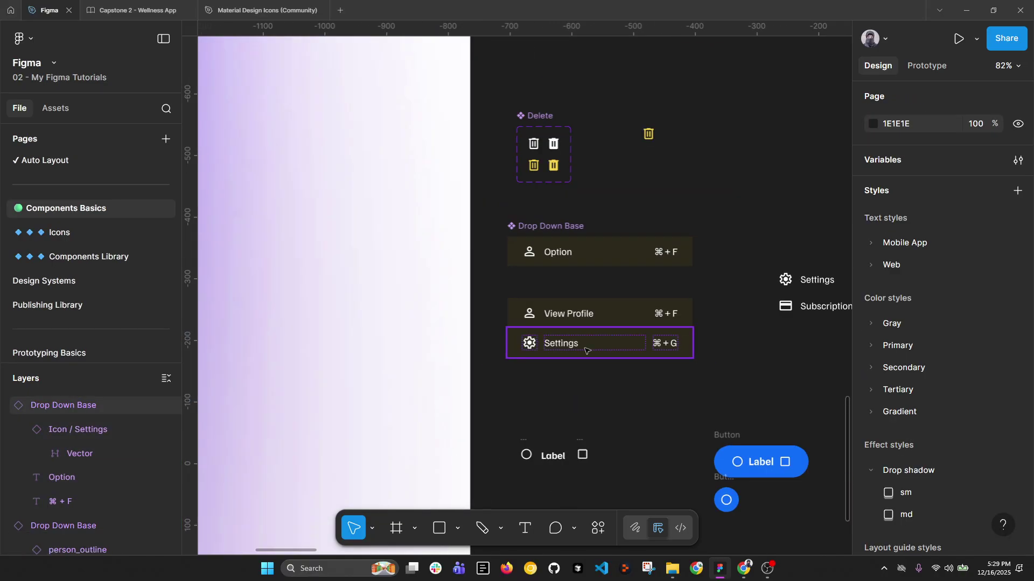
scroll(647, 287, down, 4)
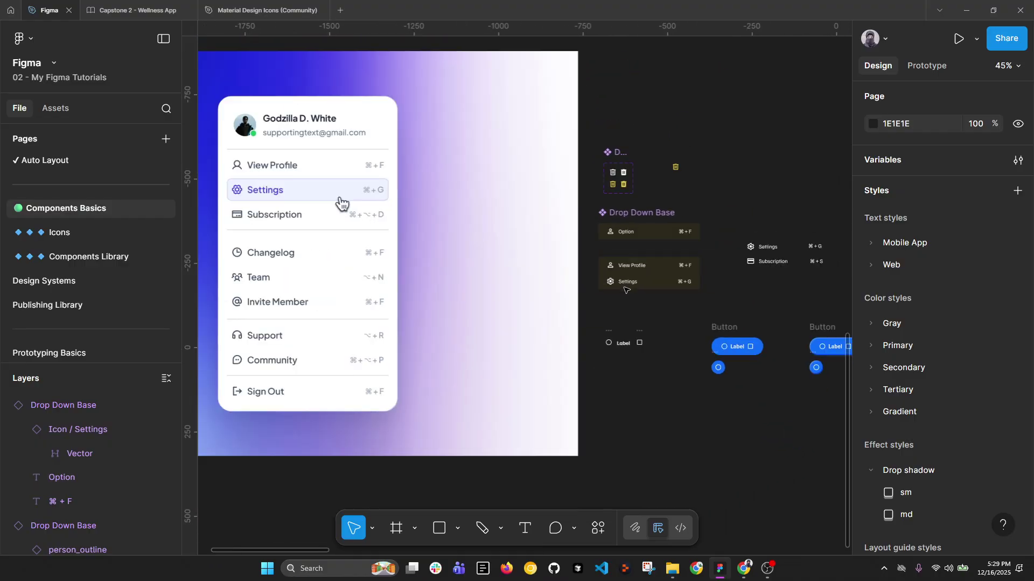
key(shift+0)
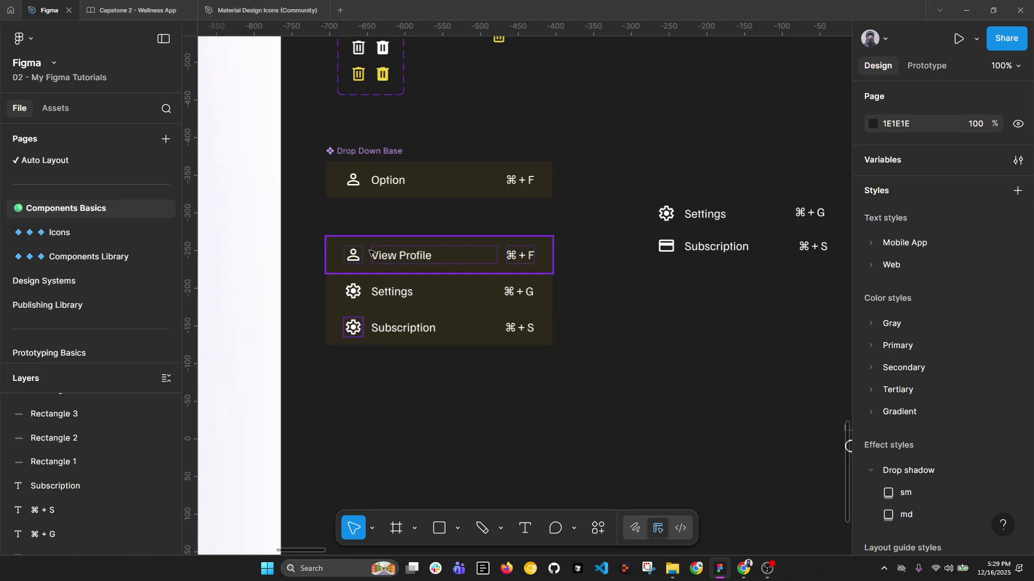
drag(643, 192, 832, 272)
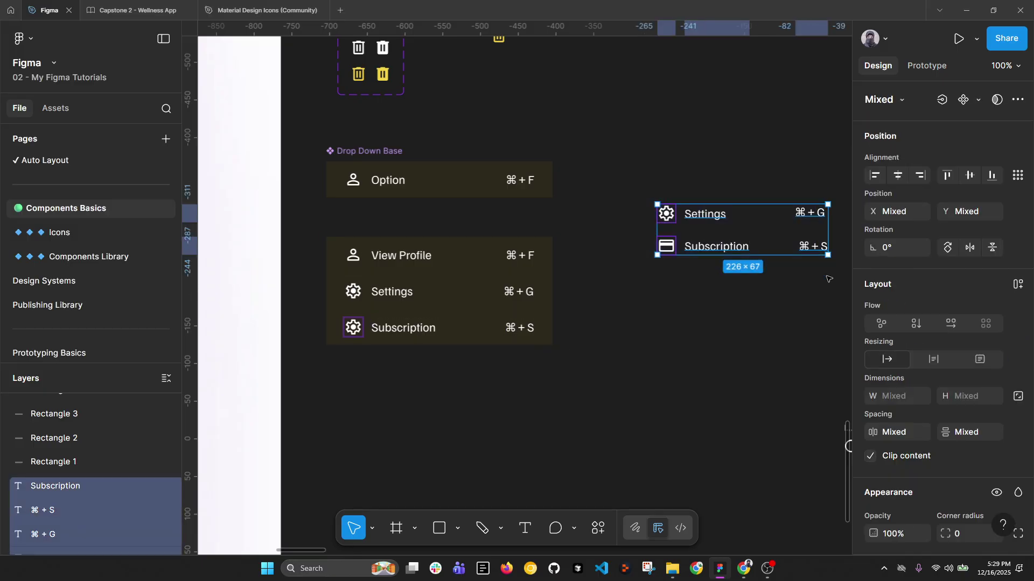
key(Delete)
Step: Collapse the layers and swap the Subscription row's leading instance to credit_card from the components created in this file
drag(629, 303, 745, 254)
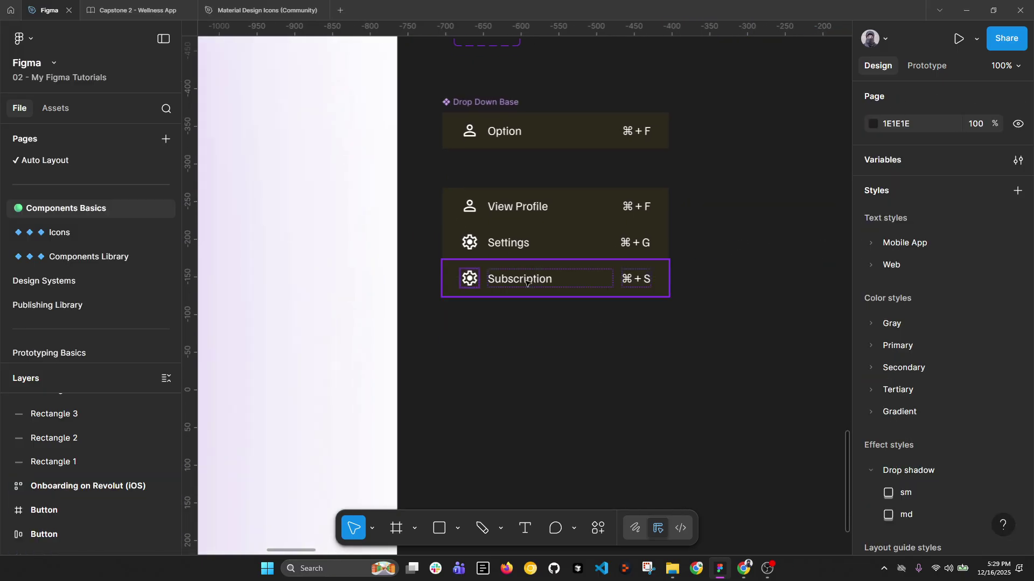
scroll(527, 282, up, 3)
key(alt+l)
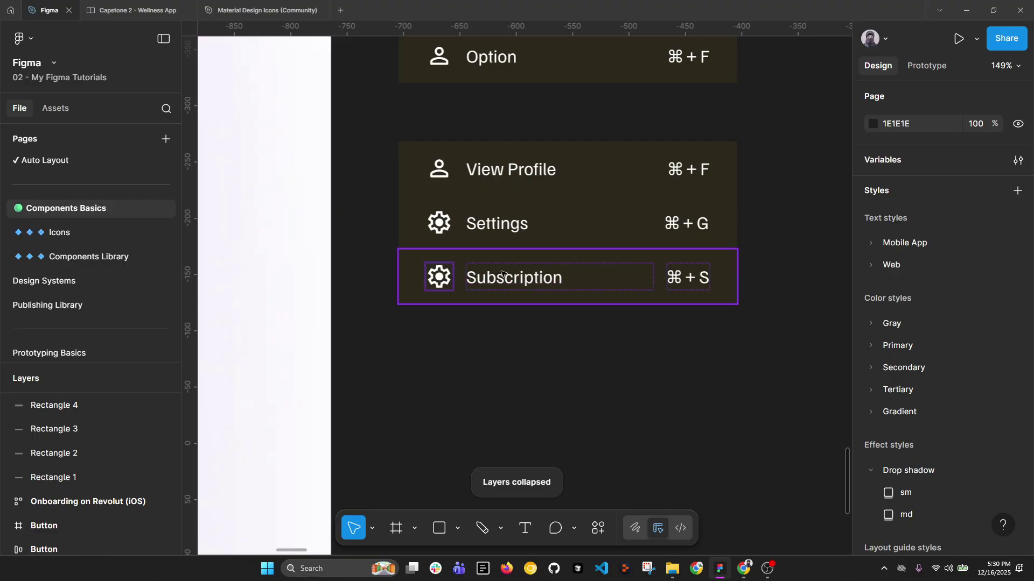
click(459, 280)
click(975, 190)
text(credit_card)
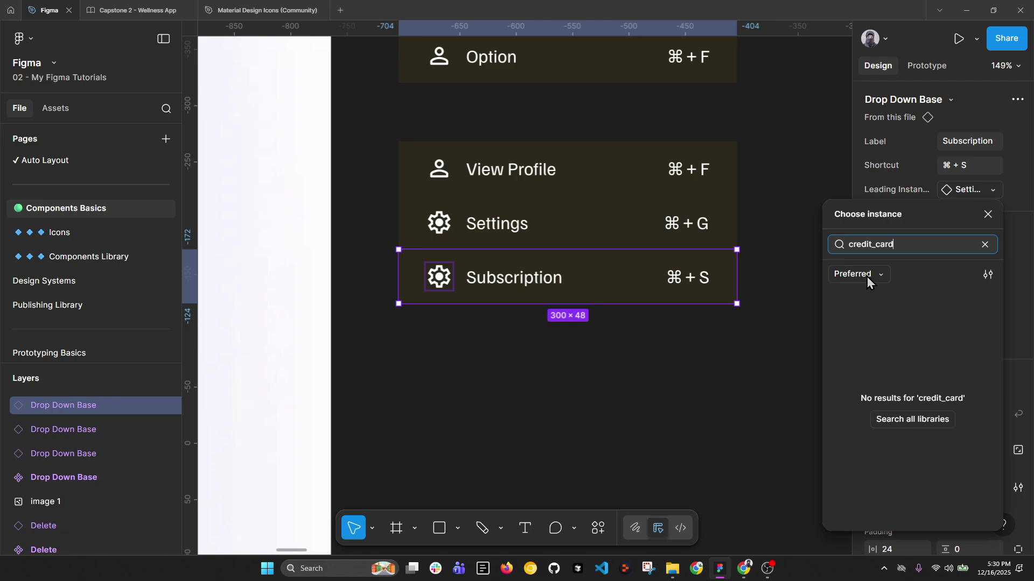
click(866, 277)
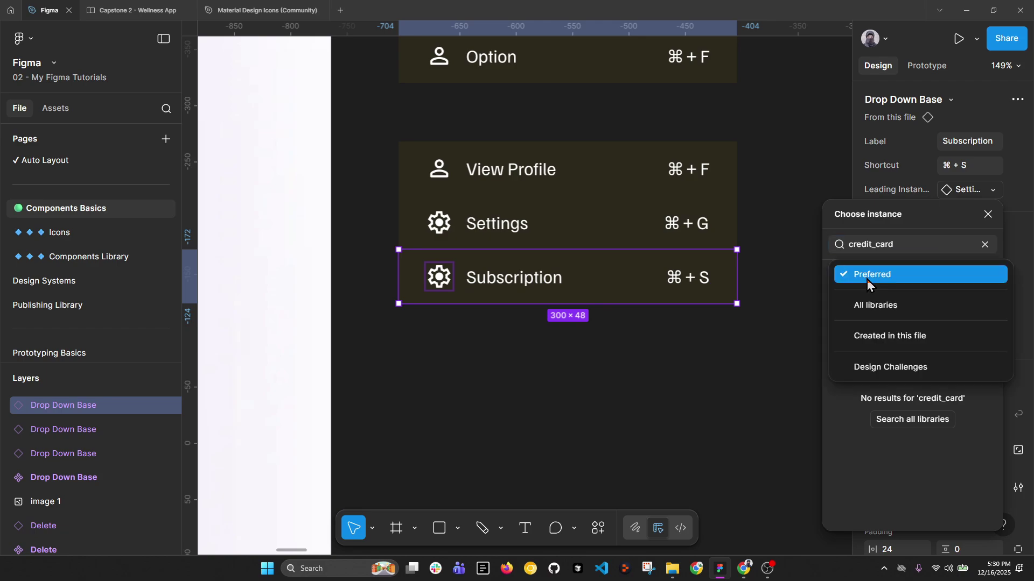
click(883, 337)
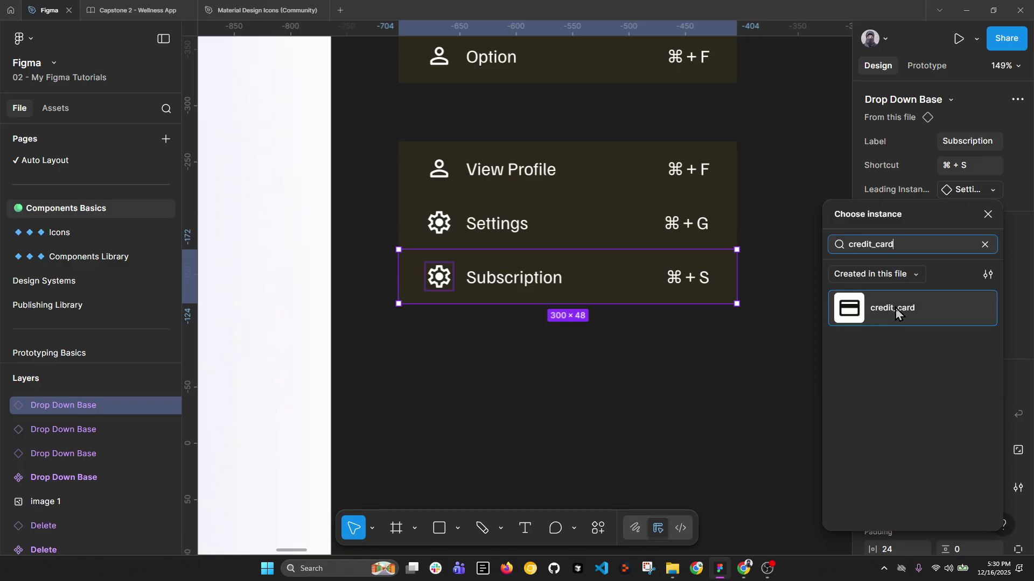
click(896, 308)
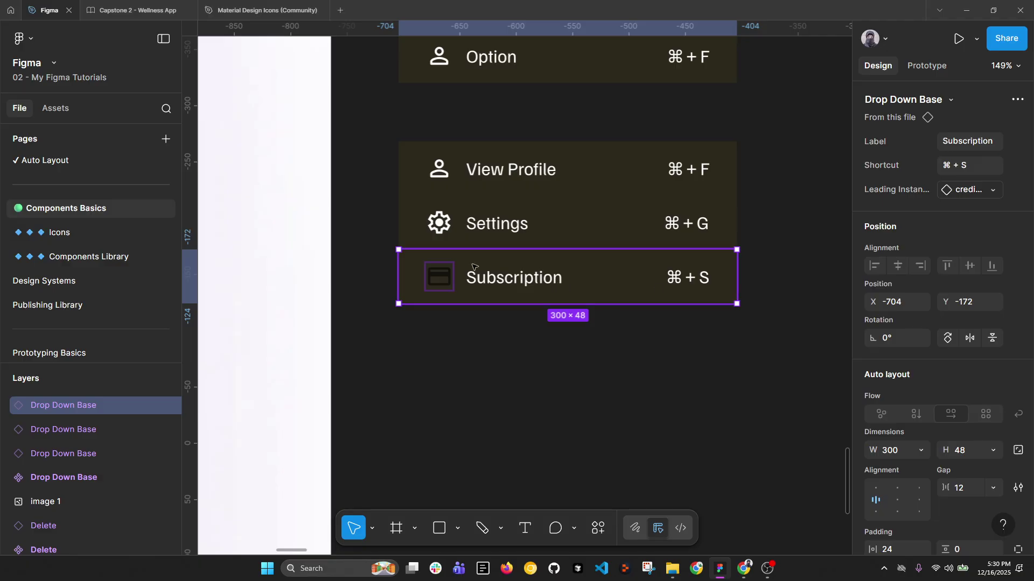
Step: Compare the vector fills of the credit_card icon in the Subscription row and the person_outline icon in the View Profile row
scroll(592, 283, up, 3)
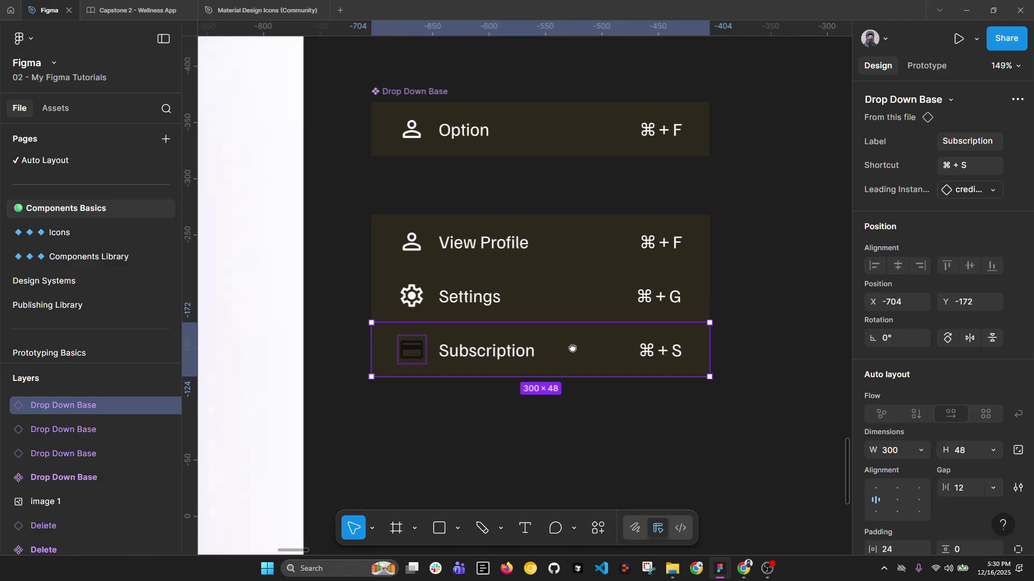
double_click(411, 351)
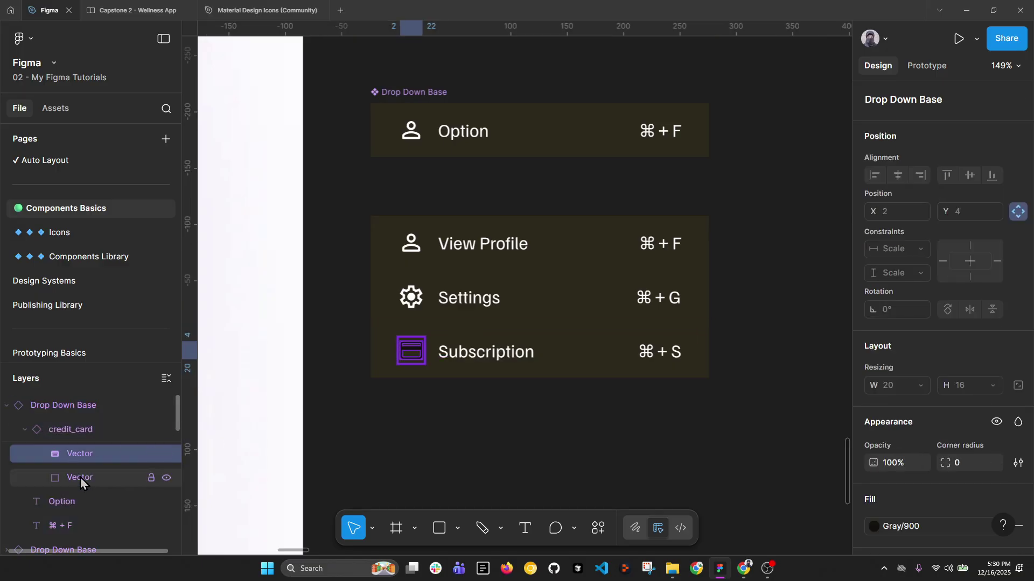
double_click(412, 243)
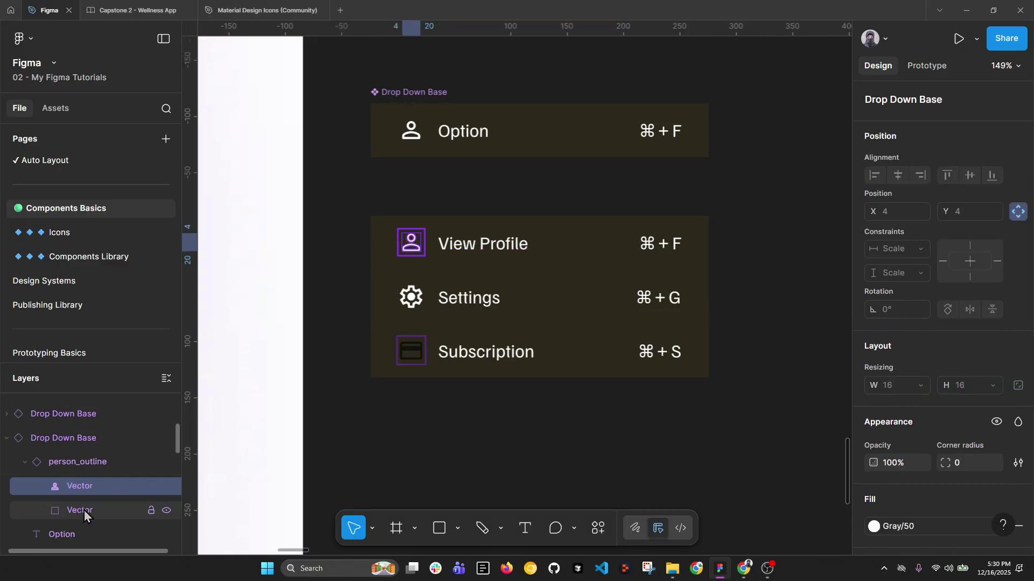
click(572, 264)
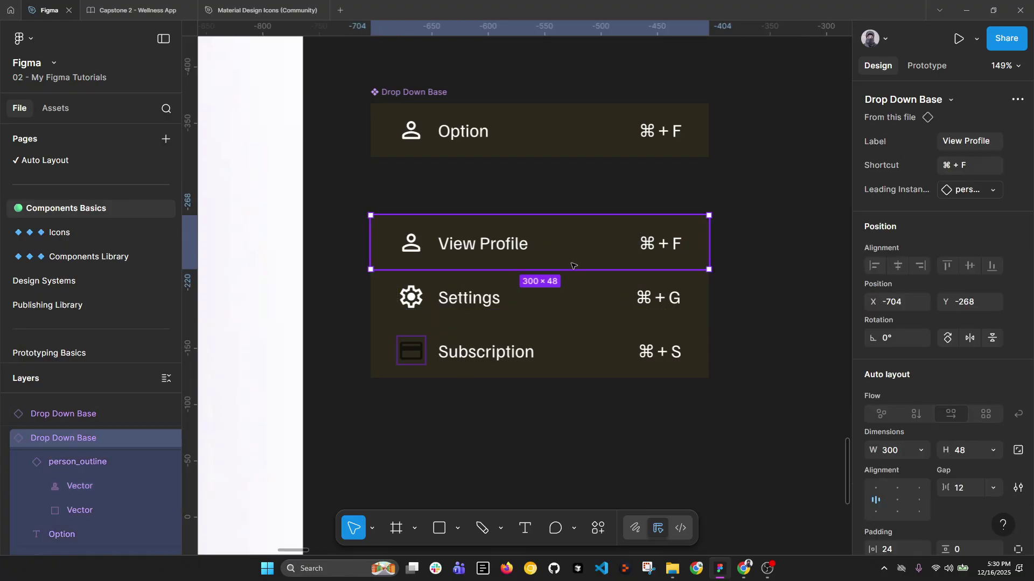
mouse_move(279, 10)
click(479, 208)
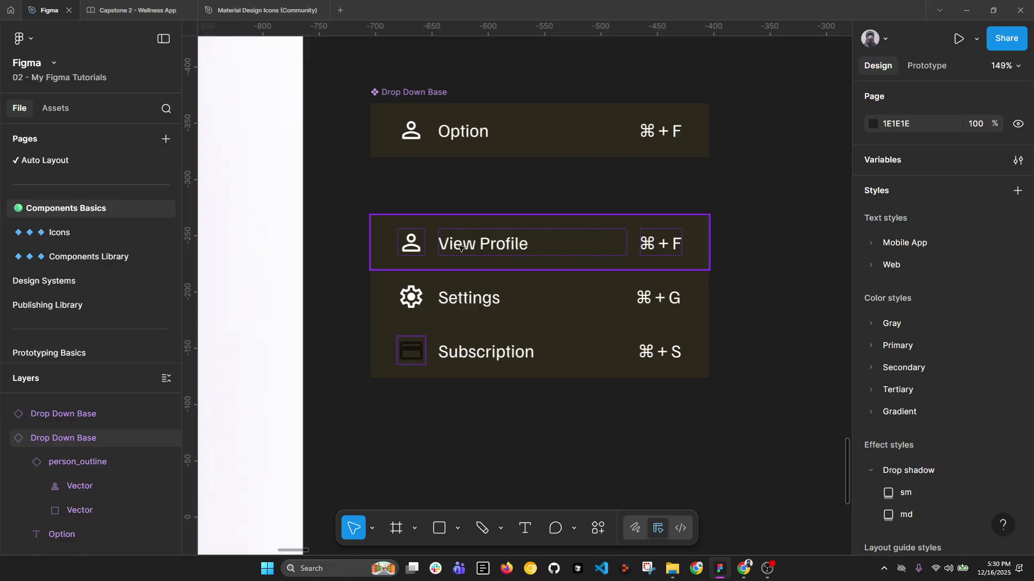
Step: Enlarge the layer list and examine both Vector layers inside the View Profile row's person_outline icon
scroll(411, 243, up, 3)
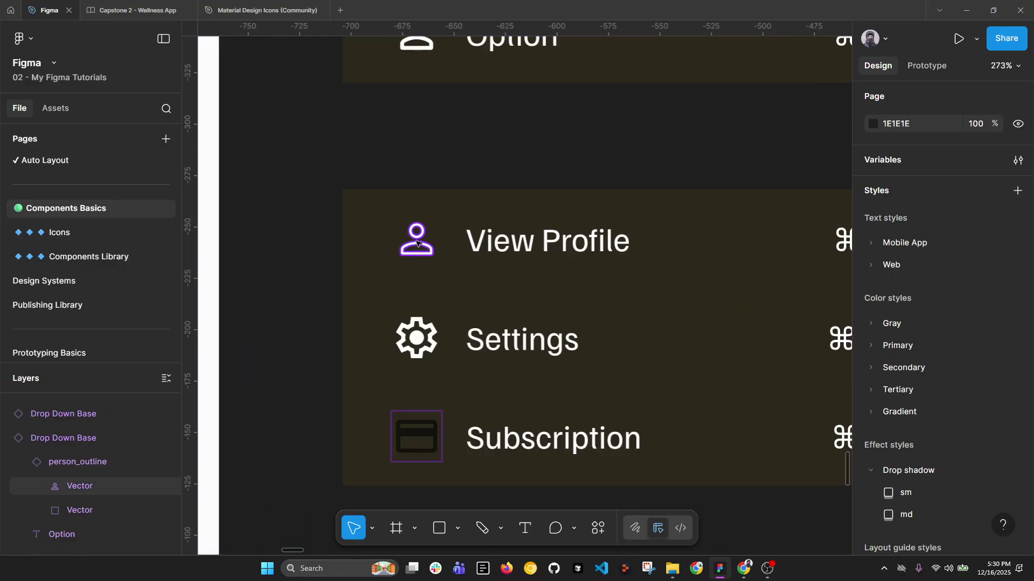
click(416, 243)
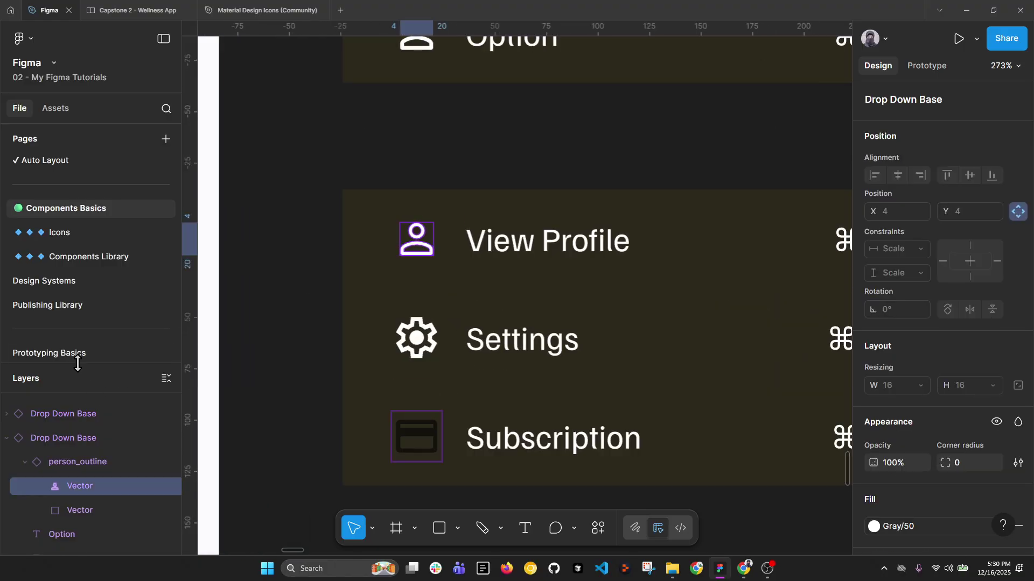
drag(77, 364, 97, 200)
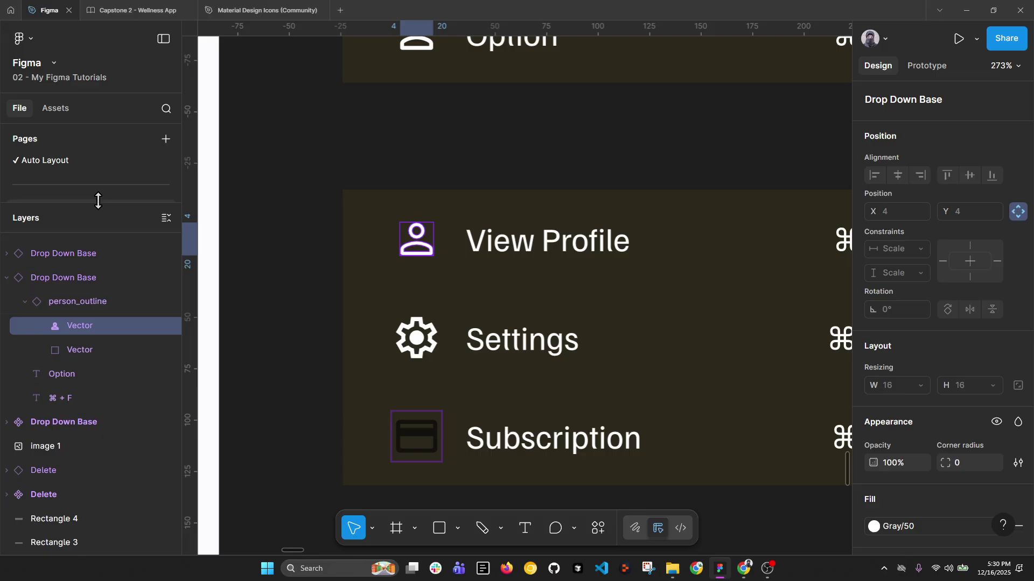
click(81, 347)
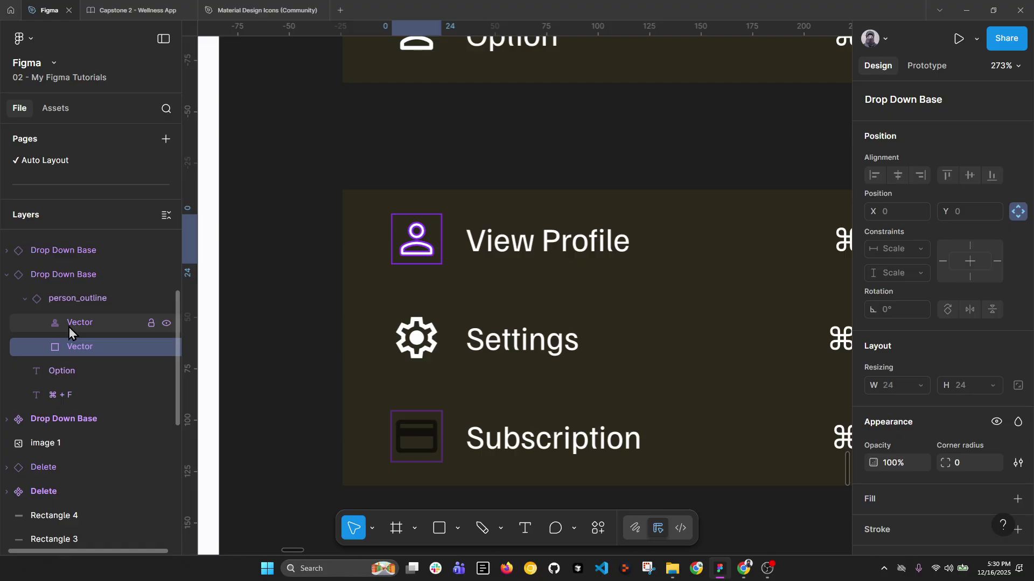
Step: Hide and show the person-shaped Vector in the View Profile row's icon, and inspect the empty 24 × 24 Vector beneath it
click(68, 326)
click(167, 324)
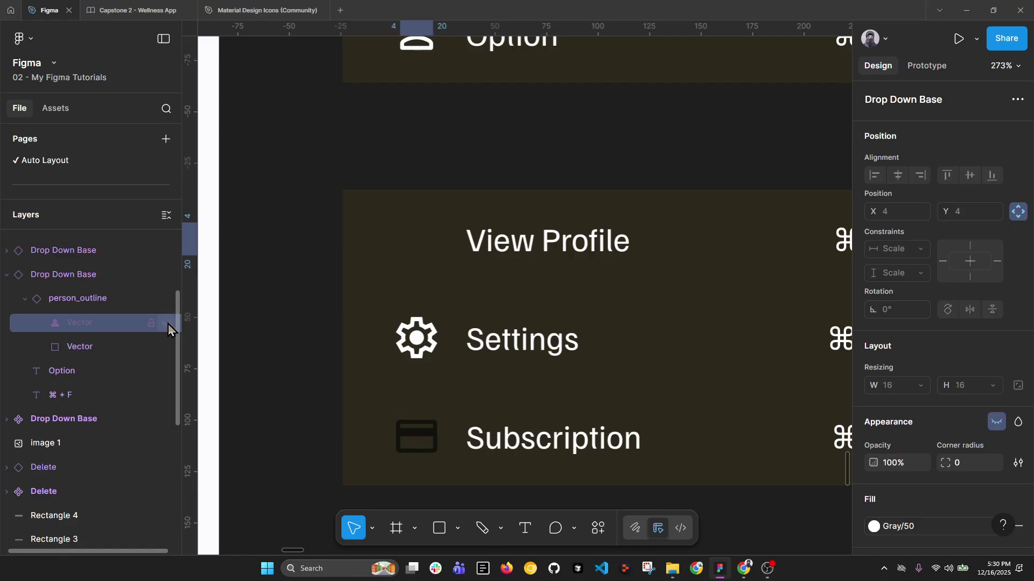
click(166, 325)
click(85, 348)
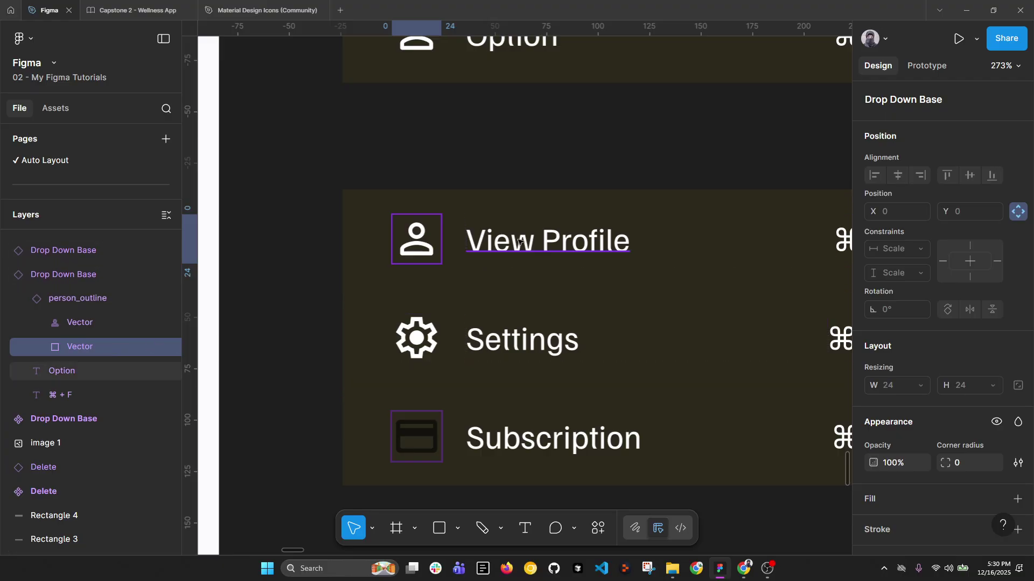
Step: Go to the main component of the View Profile row's person_outline icon and select its person-shaped Vector
click(485, 242)
click(422, 242)
right_click(398, 242)
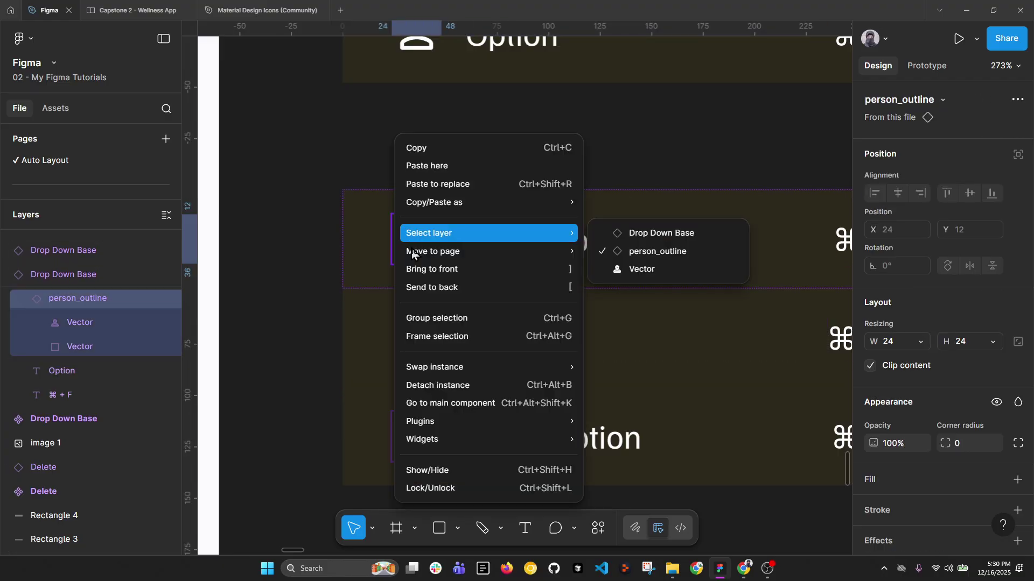
click(473, 402)
key(shift+2)
key(Return)
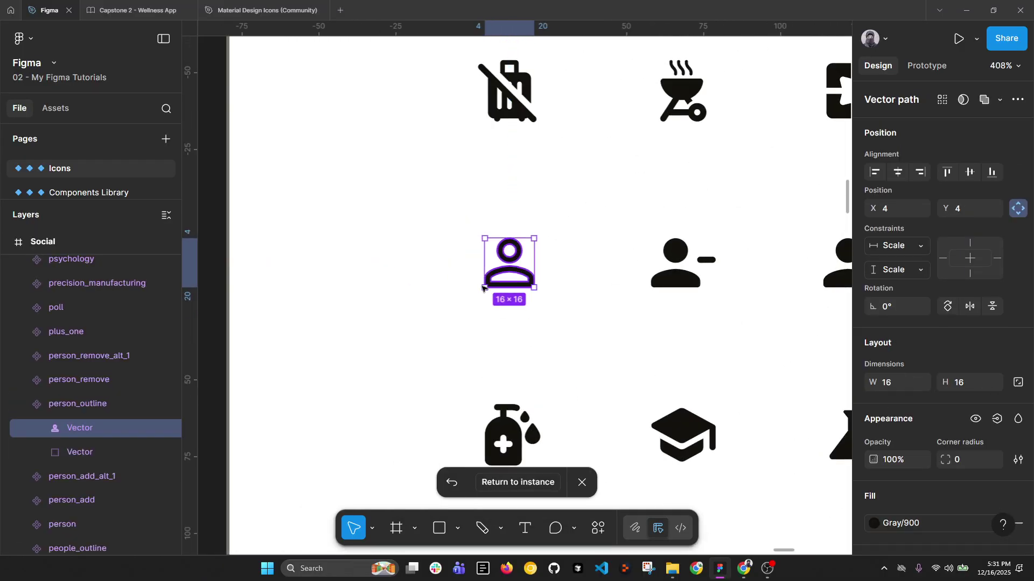
Step: Try selecting all layers matching the empty 24 × 24 Vector in the person_outline main component, and delete that Vector
click(75, 453)
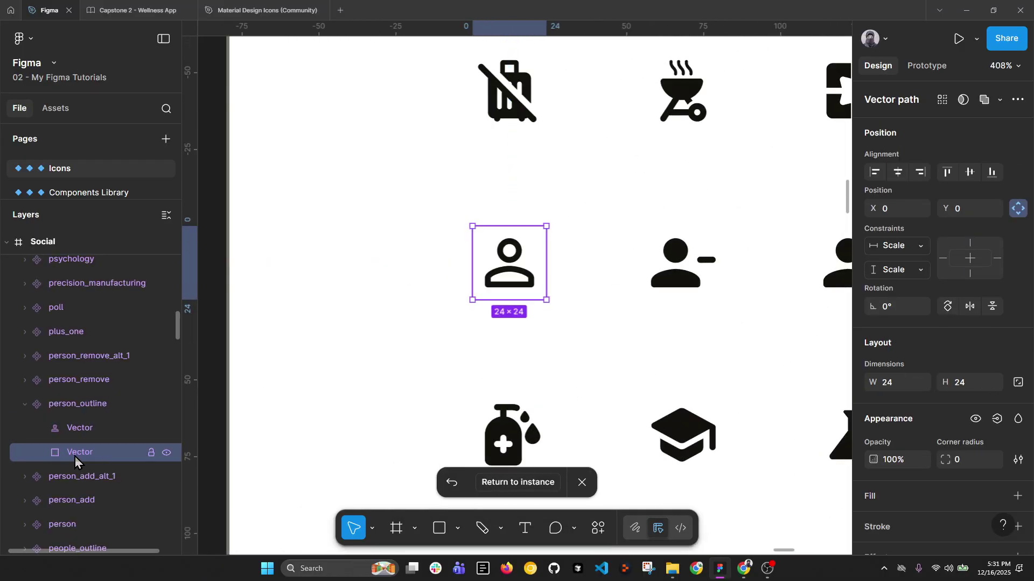
click(581, 483)
scroll(443, 411, down, 5)
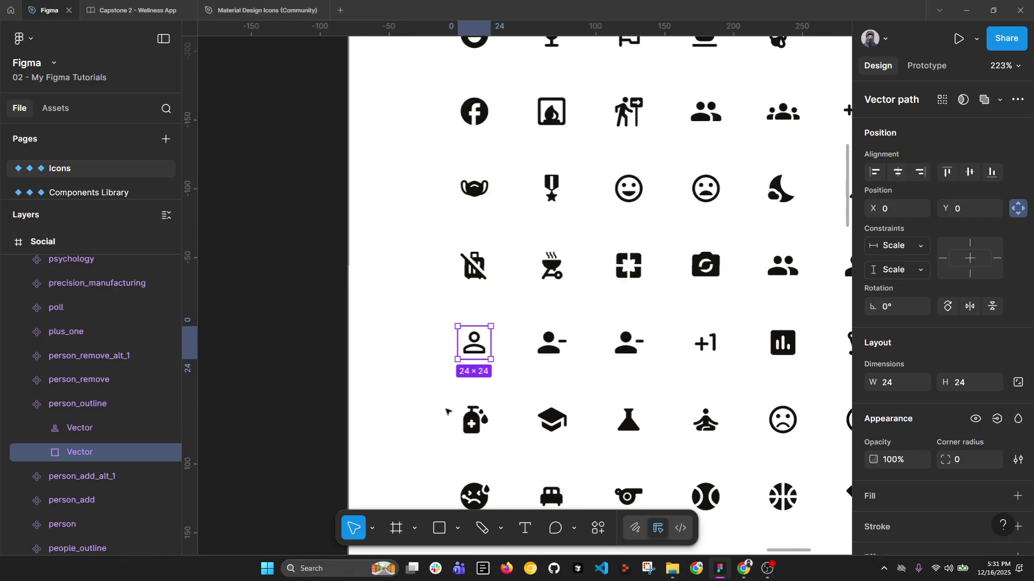
scroll(485, 334, down, 3)
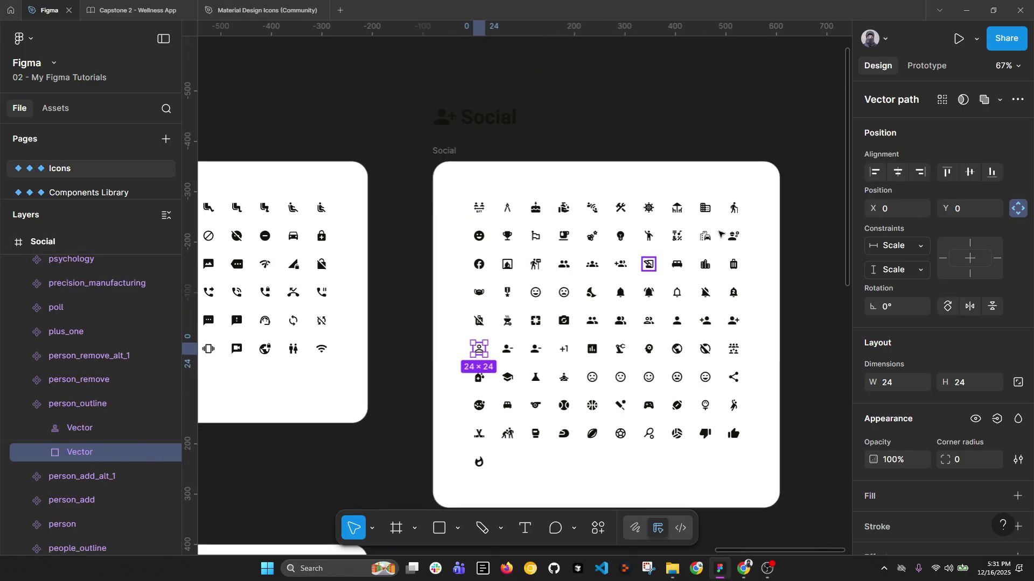
click(942, 100)
scroll(498, 362, up, 3)
scroll(470, 349, up, 3)
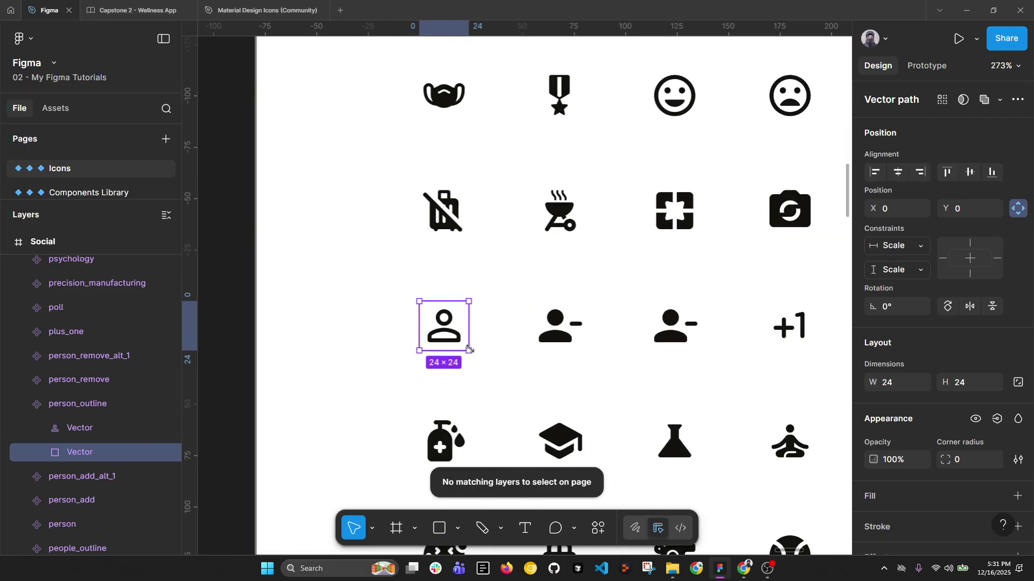
key(Delete)
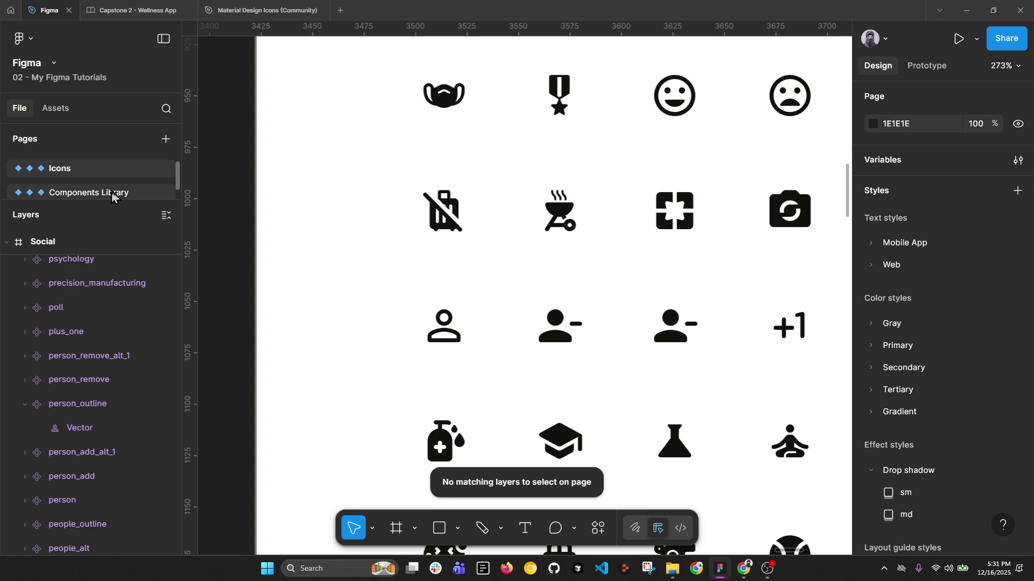
Step: Return to the Components Basics page, inspect the Subscription icon's Vector layers and go to its credit_card main component
scroll(113, 193, up, 2)
drag(82, 200, 82, 260)
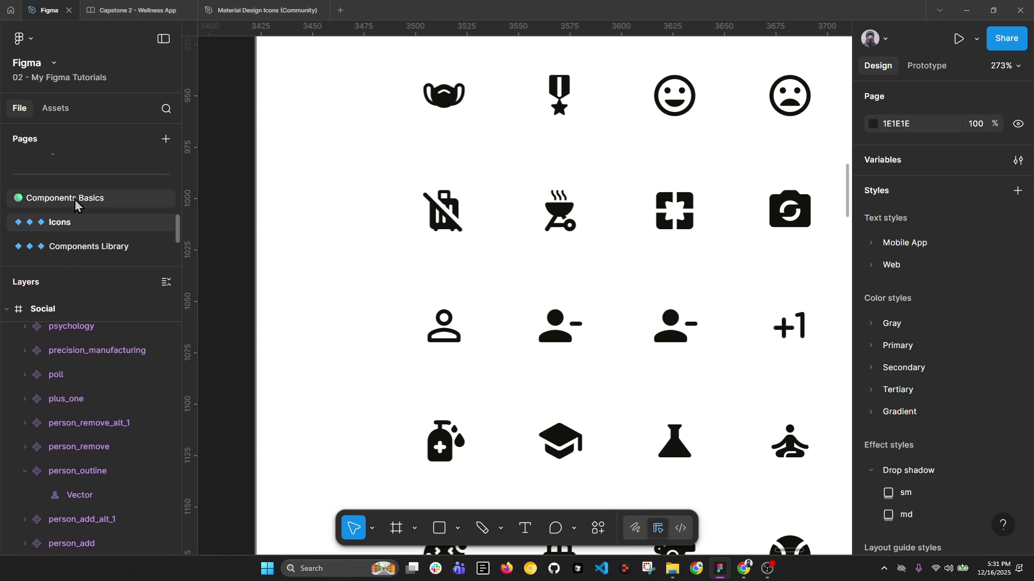
click(55, 199)
click(422, 439)
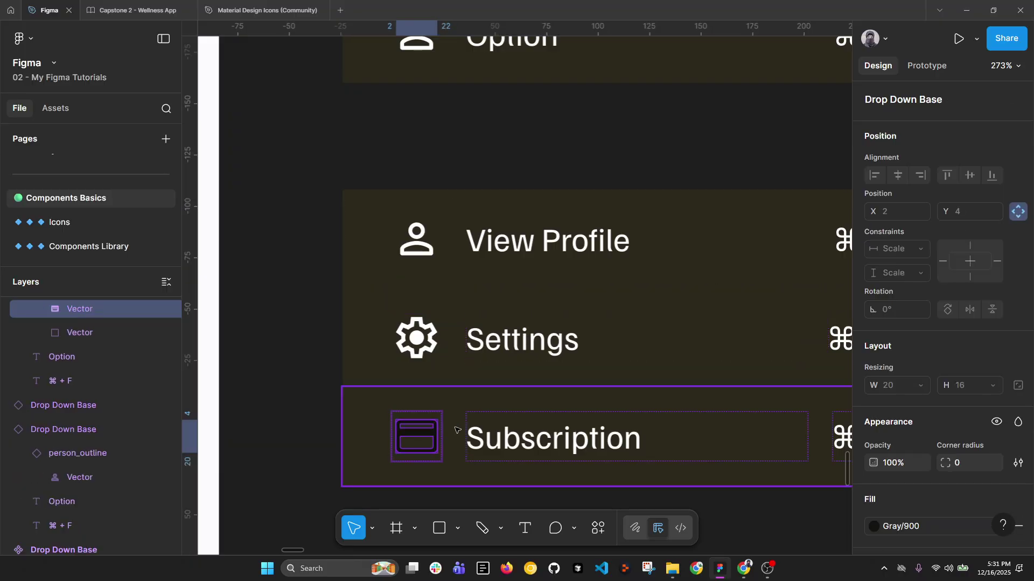
click(101, 335)
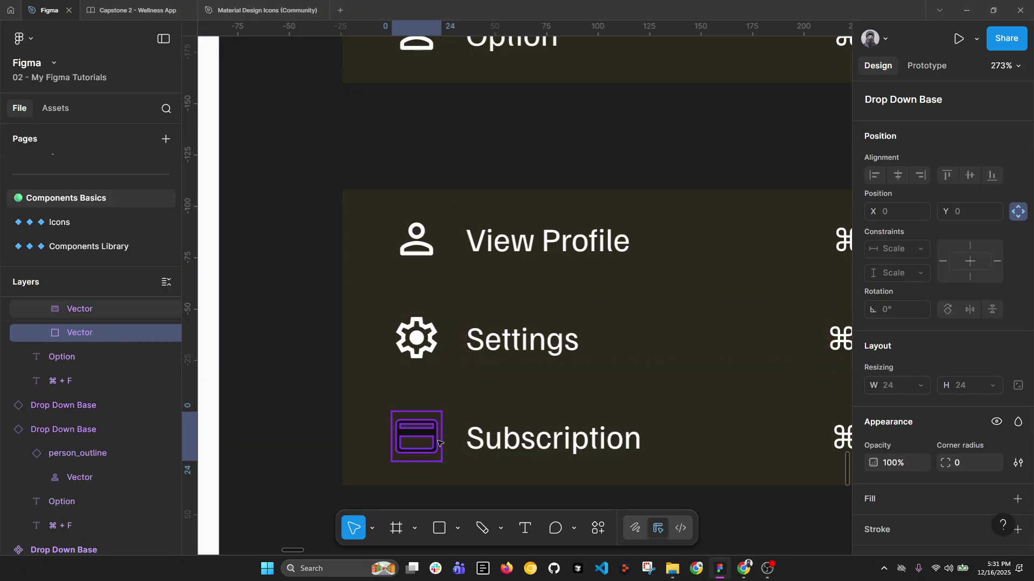
click(539, 438)
right_click(419, 434)
click(437, 402)
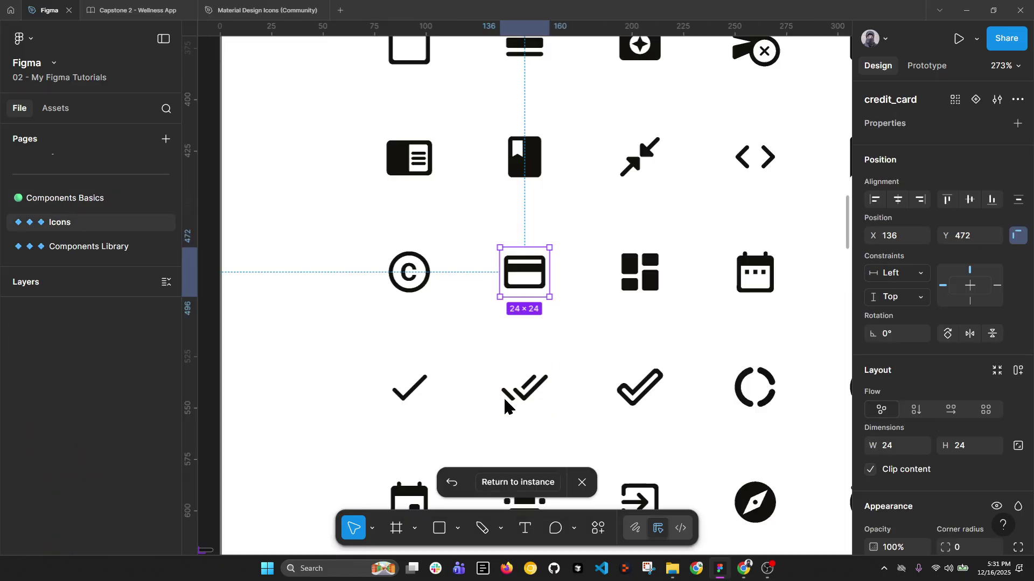
Step: Delete the empty bounding Vector from the credit_card main component, keeping only the card shape
click(180, 460)
click(93, 486)
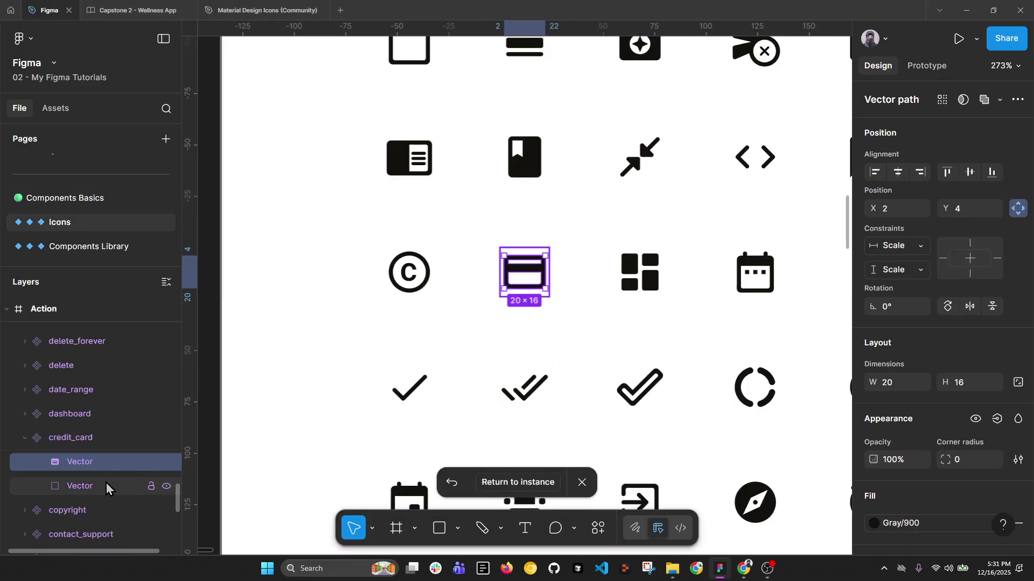
key(Delete)
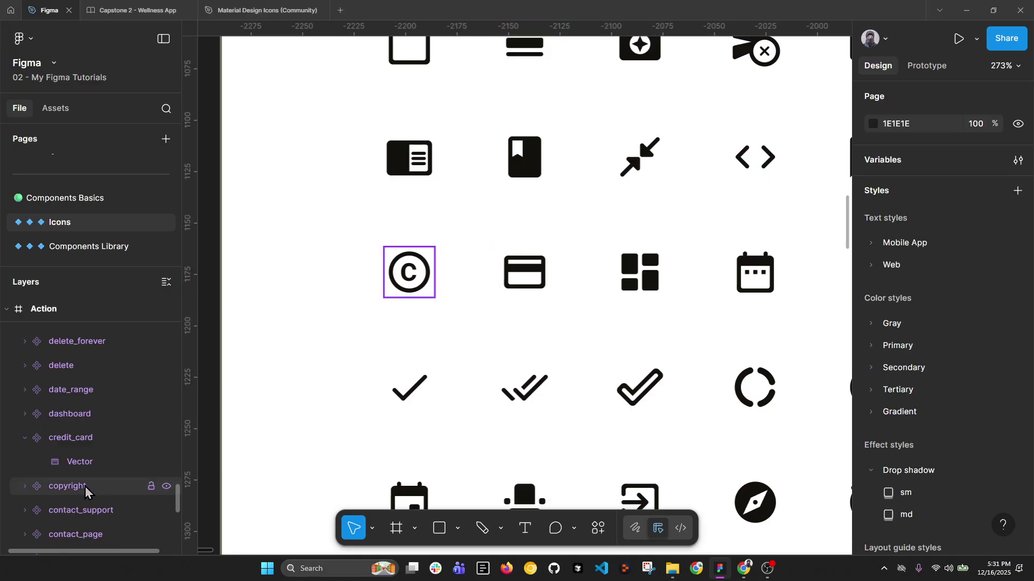
Step: Inspect the card-shaped Vector in credit_card and the empty 24 × 24 Vector in the neighbouring dashboard icon
click(445, 346)
click(528, 275)
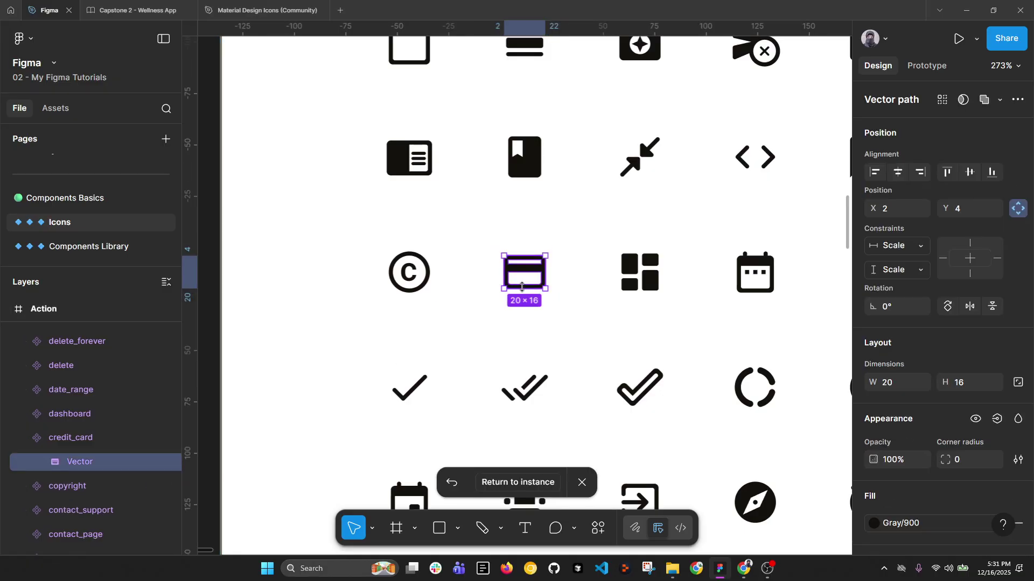
click(641, 272)
click(100, 467)
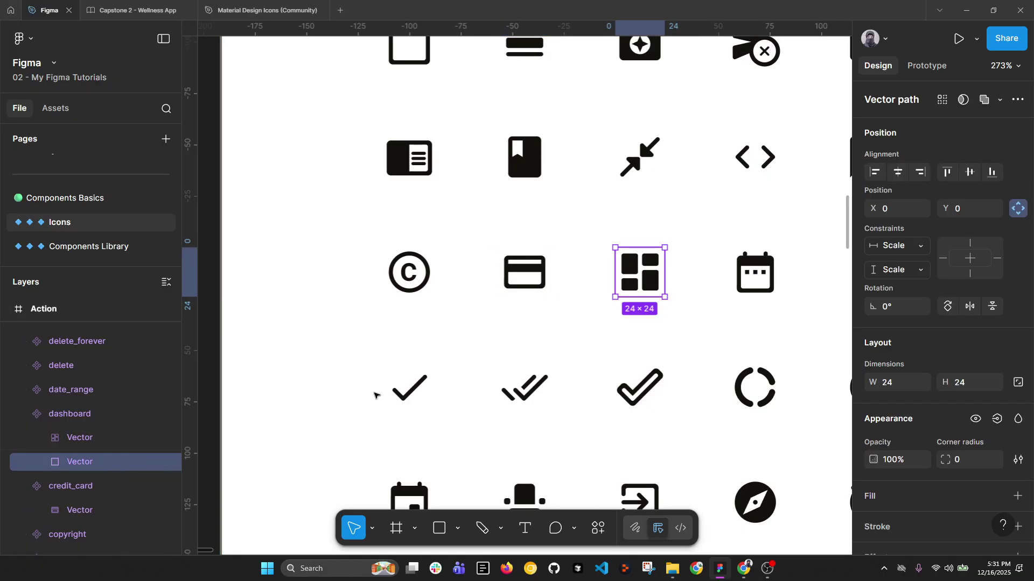
Step: Return to the credit_card instance in the Subscription row and reset that instance
click(525, 272)
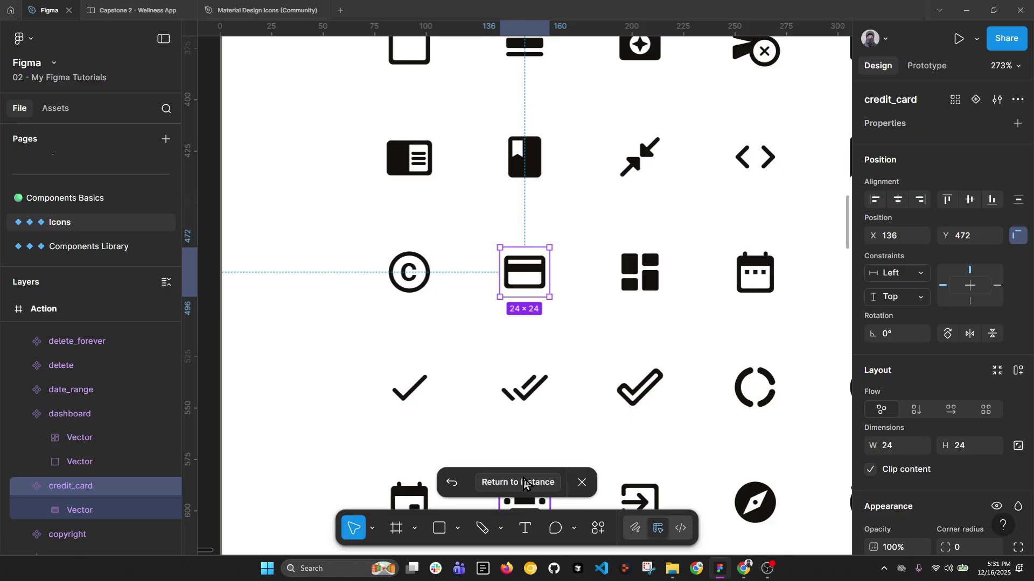
click(526, 488)
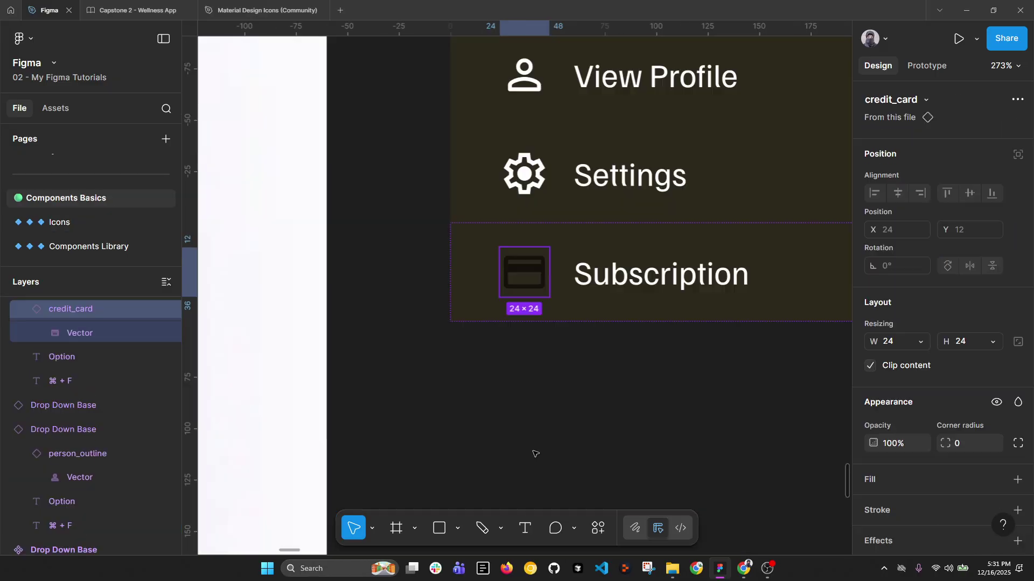
scroll(520, 277, down, 2)
right_click(520, 279)
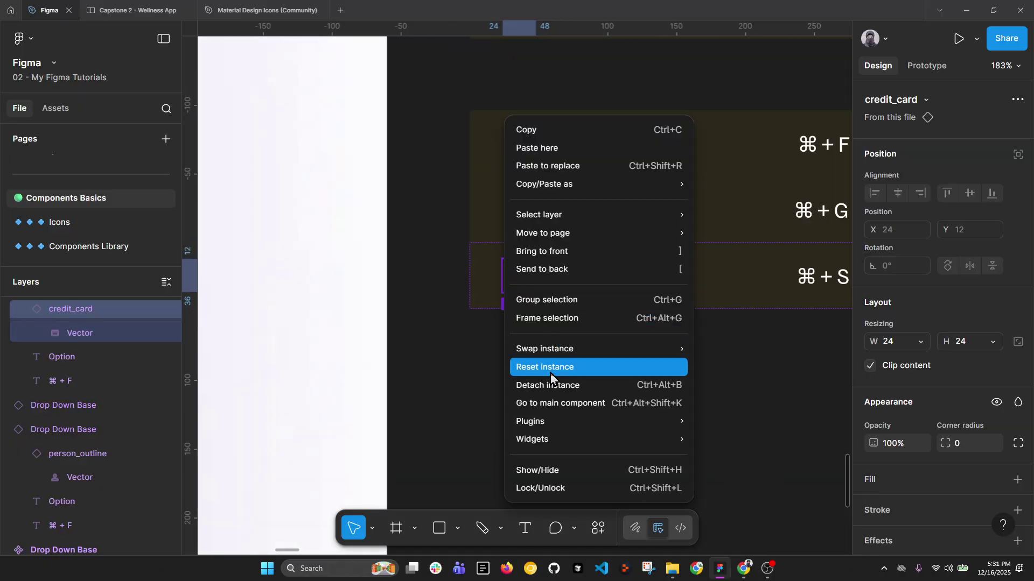
click(82, 313)
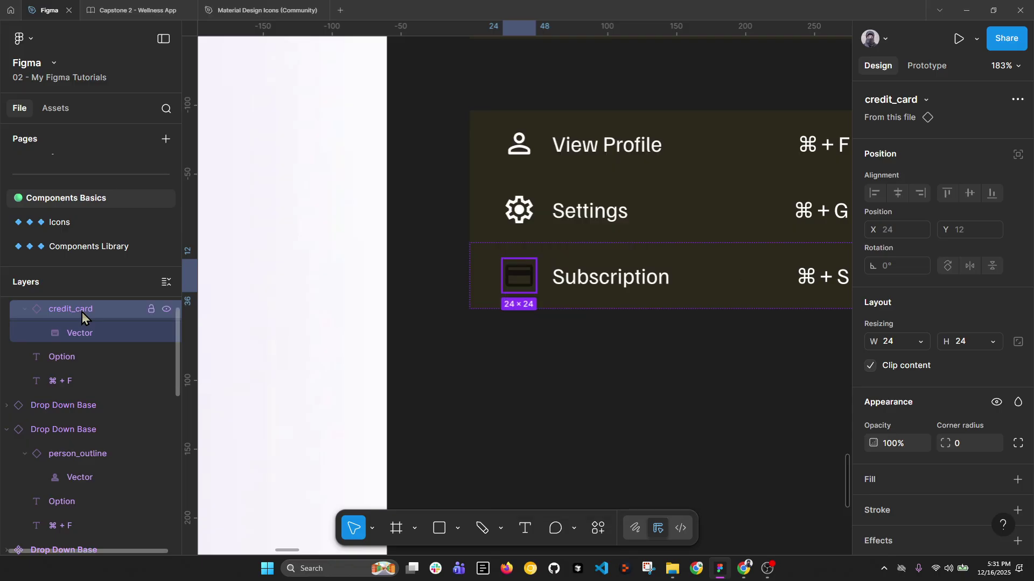
click(62, 357)
right_click(522, 280)
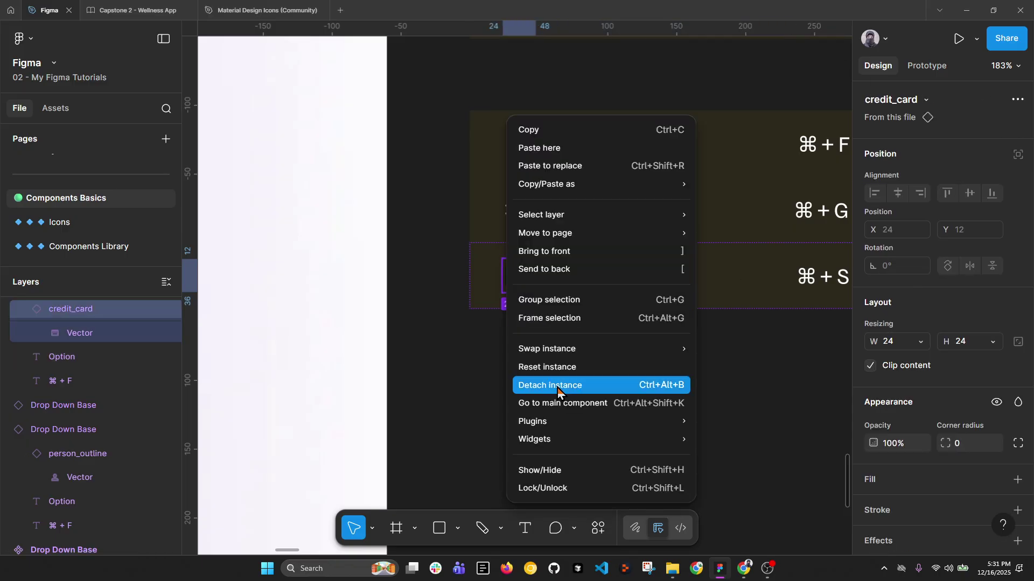
click(554, 368)
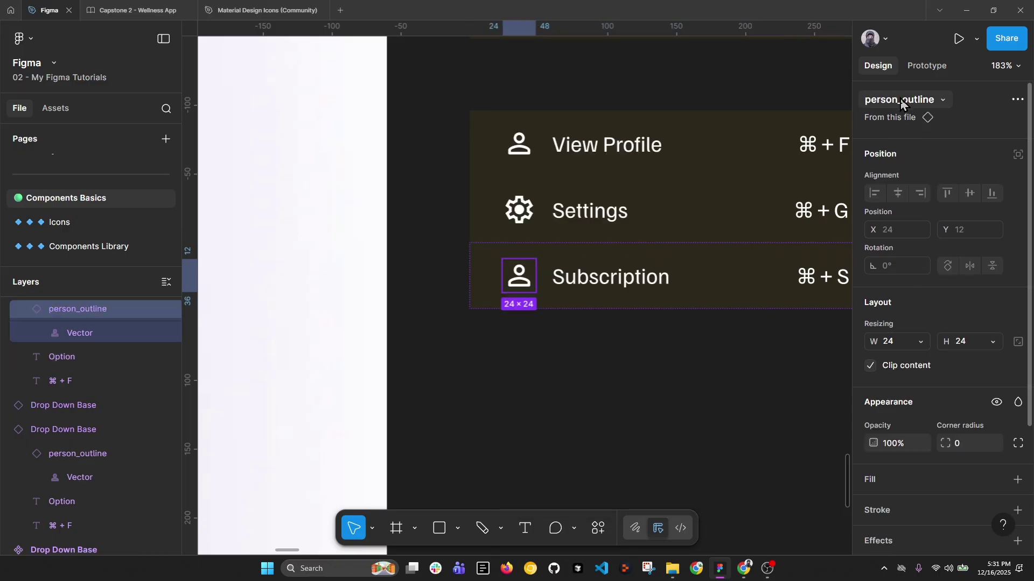
Step: Swap the Subscription row's person_outline instance for credit_card, searching across all libraries
click(942, 100)
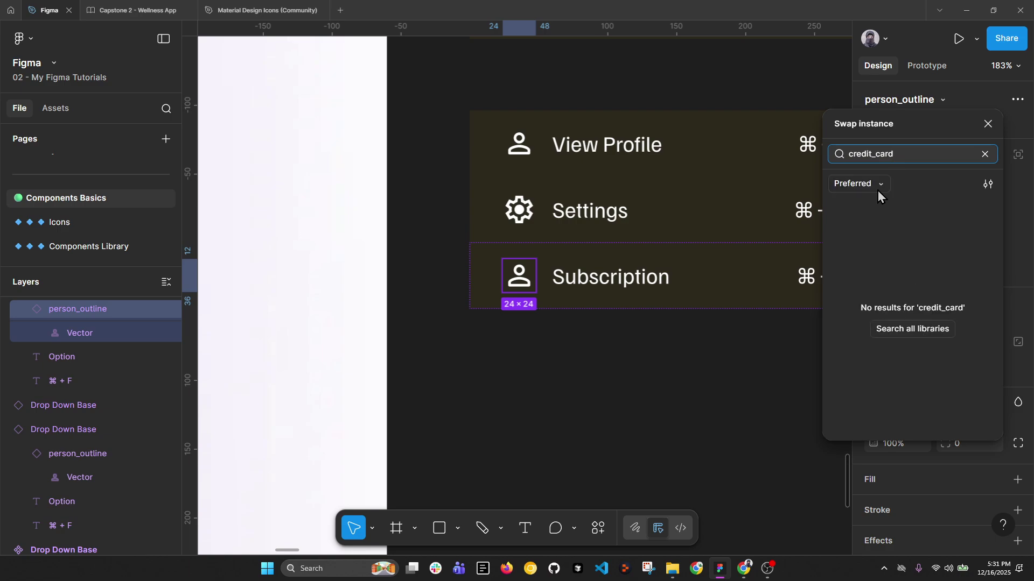
click(877, 188)
click(881, 221)
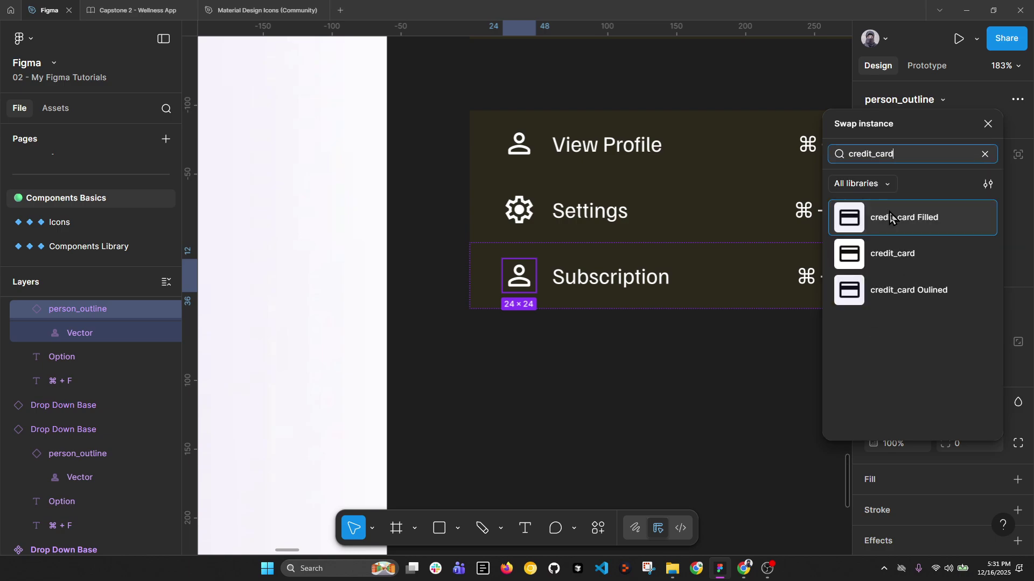
click(906, 258)
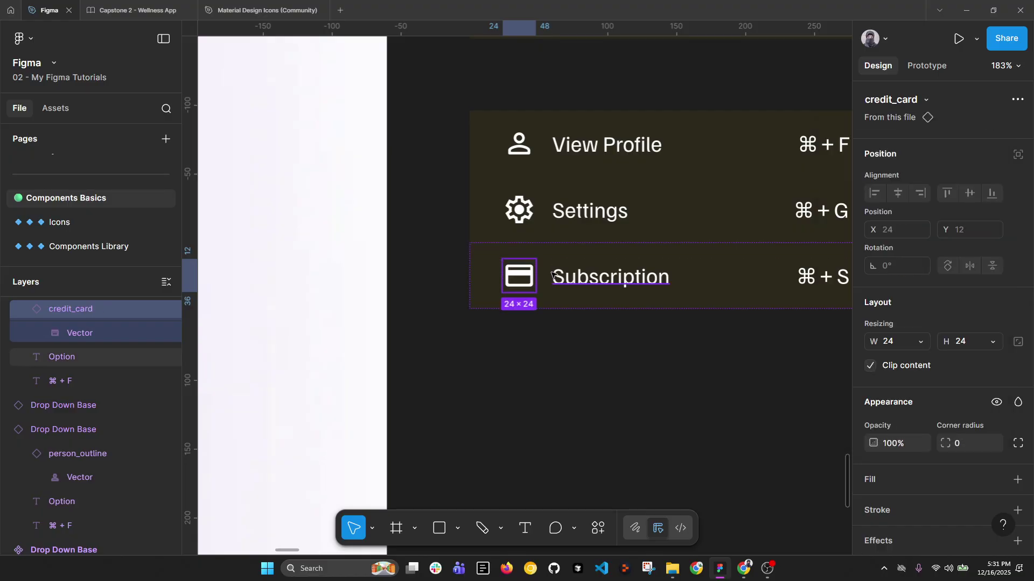
Step: Deselect the Subscription row's icon and collapse all layers in the layer list
click(536, 368)
scroll(526, 342, down, 2)
click(522, 307)
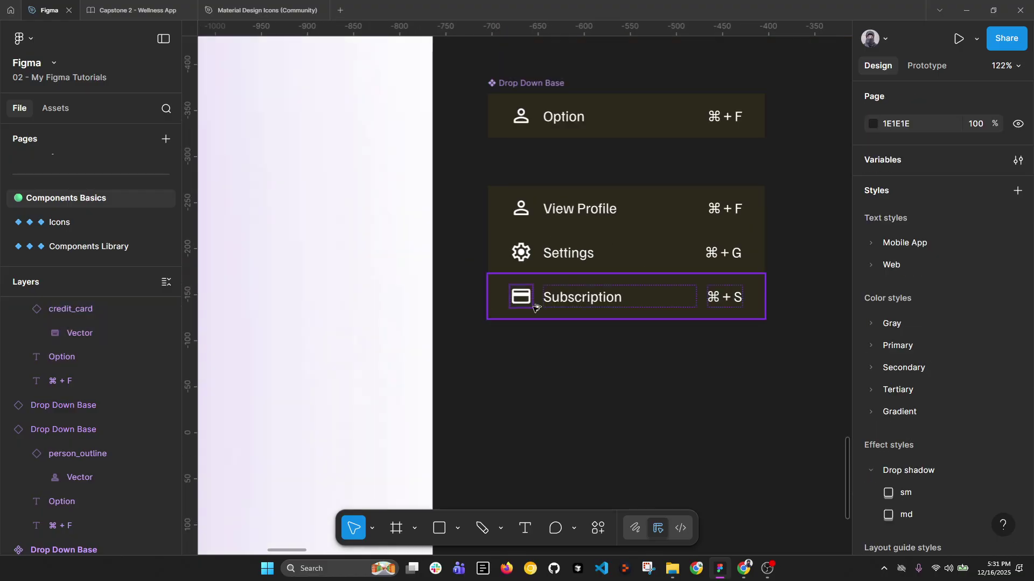
key(alt+l)
key(shift+Tab)
key(shift+Tab)
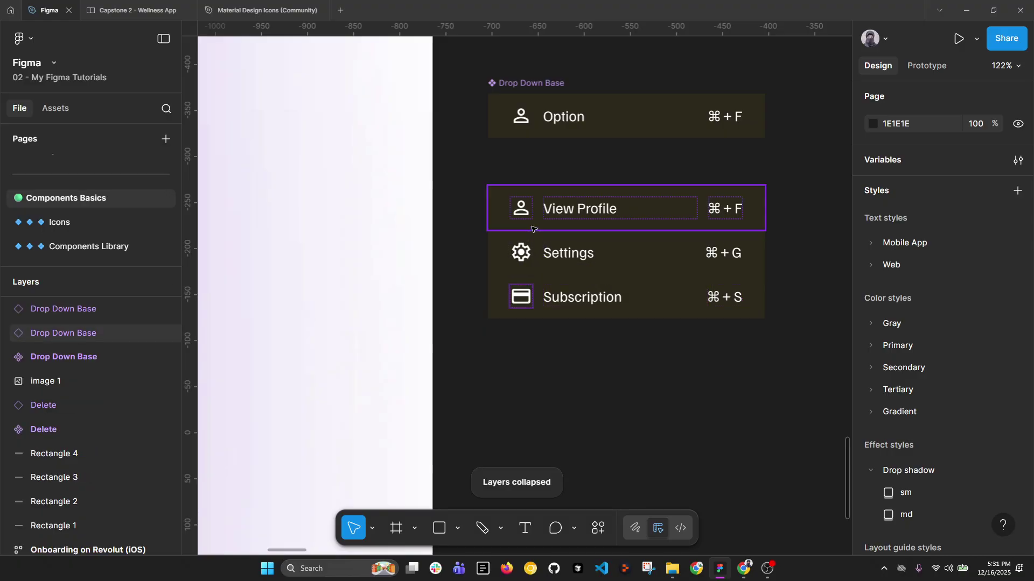
Step: Compare the dropdown rows with the reference menu image and look over the Button examples elsewhere on the canvas
drag(687, 253, 632, 242)
scroll(618, 247, down, 2)
drag(545, 280, 656, 278)
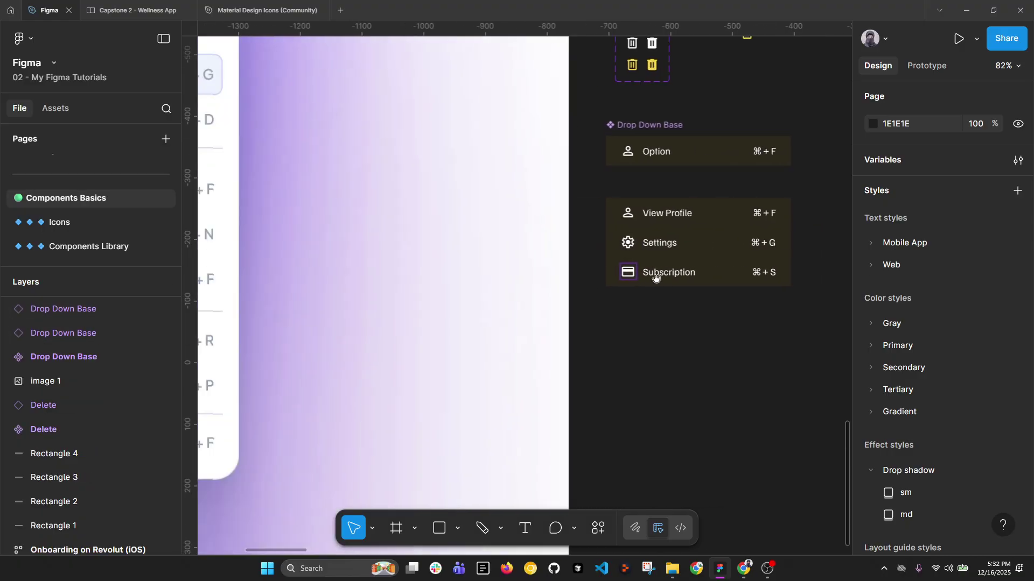
scroll(655, 278, down, 3)
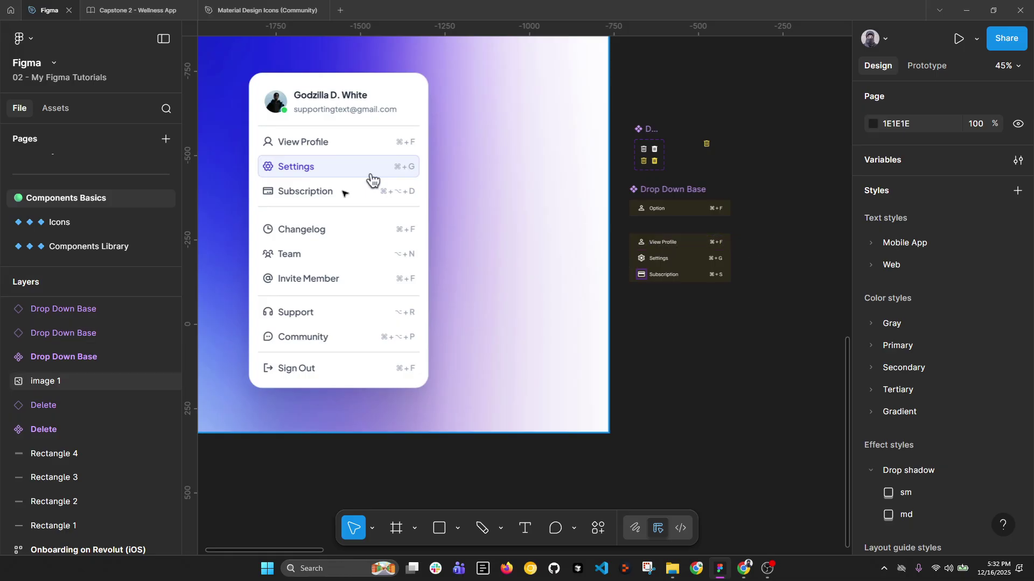
scroll(291, 216, up, 2)
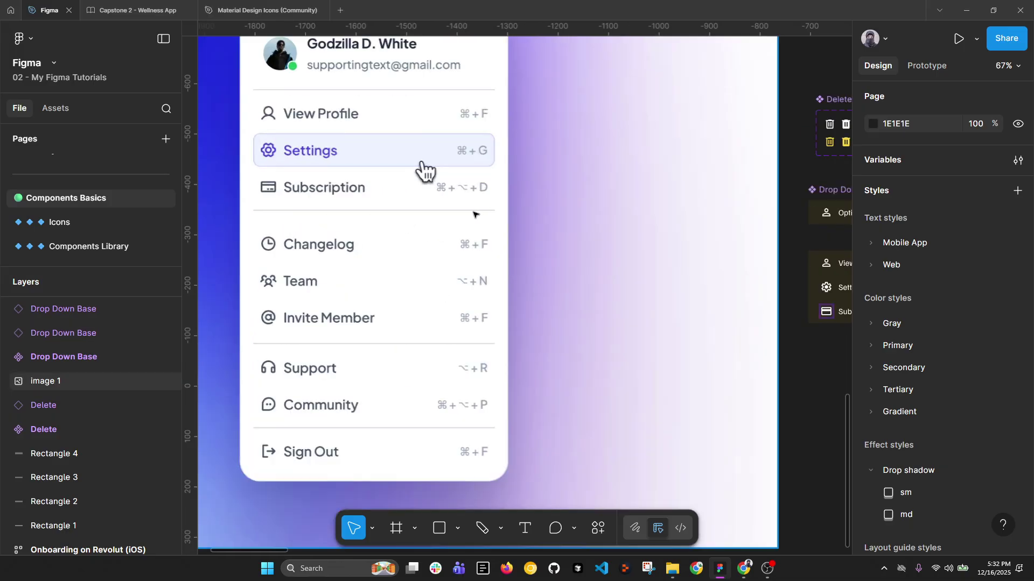
scroll(473, 215, down, 2)
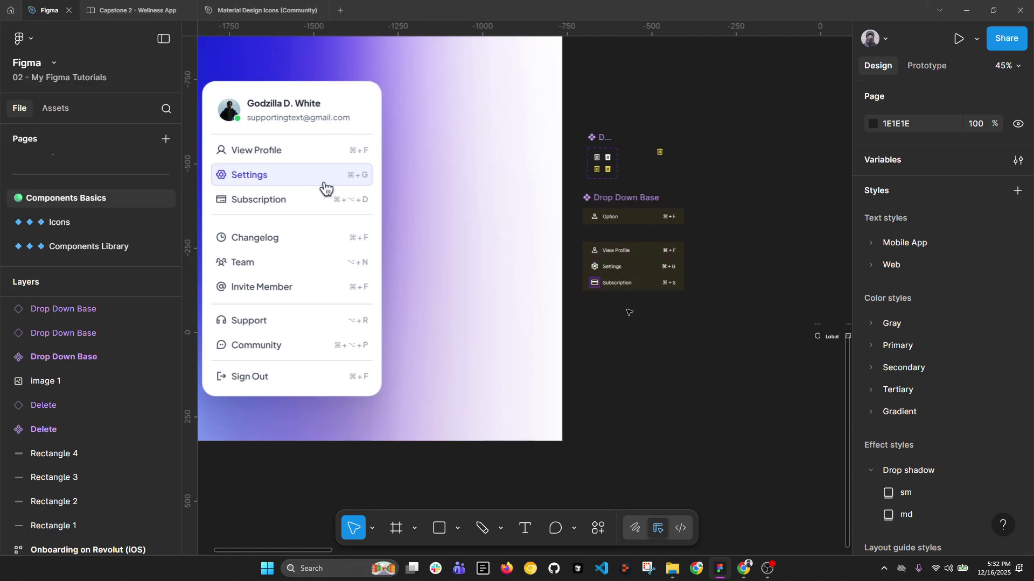
scroll(628, 313, right, 5)
scroll(461, 295, up, 2)
scroll(559, 312, down, 2)
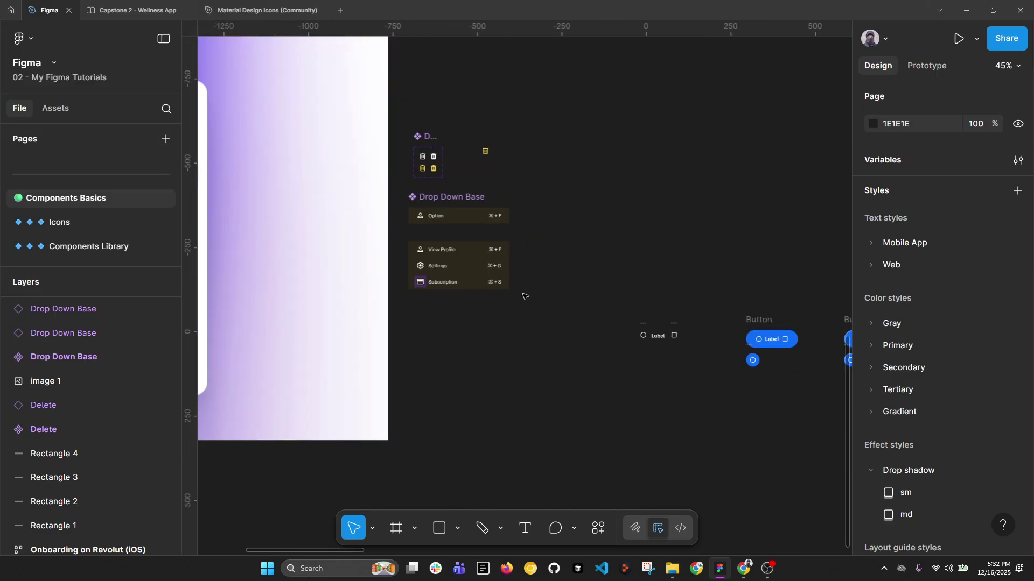
scroll(525, 296, right, 3)
drag(557, 264, 883, 409)
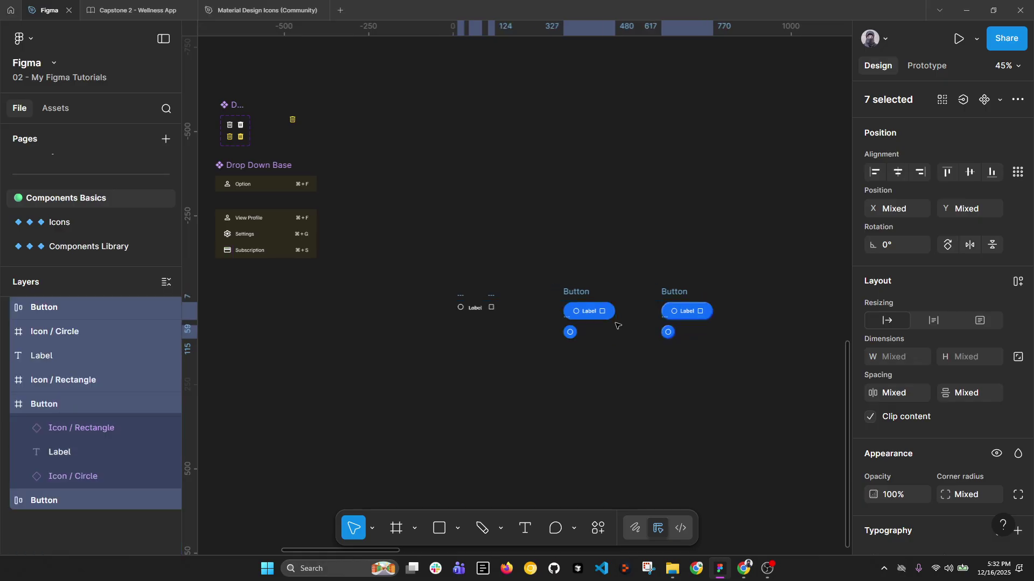
click(374, 253)
Step: Move the View Profile, Settings and Subscription rows together beside the Drop Down Base component, to about X -216
scroll(215, 190, left, 5)
scroll(491, 329, up, 2)
drag(529, 349, 543, 252)
click(517, 318)
drag(532, 339, 624, 338)
click(462, 236)
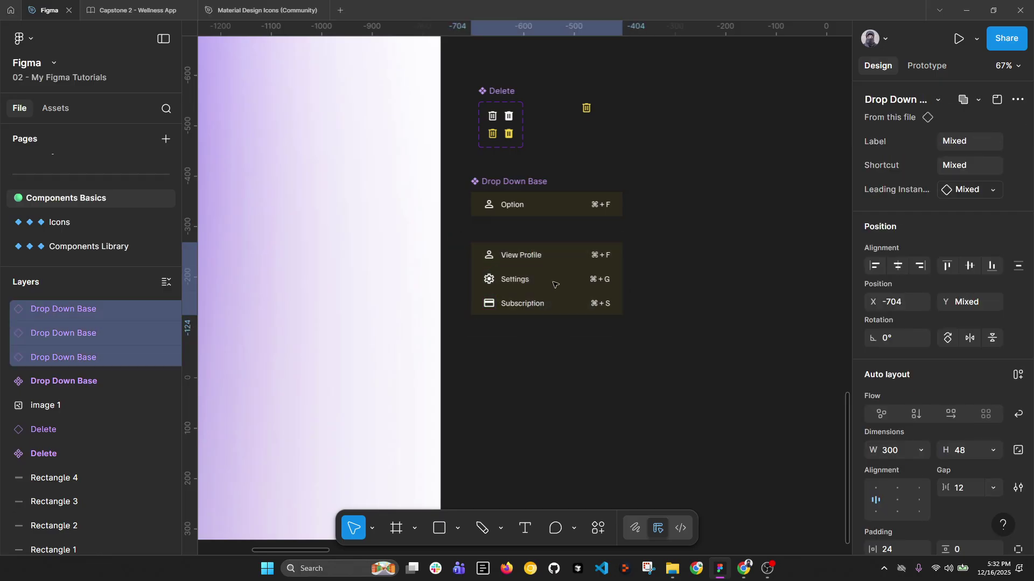
click(503, 279)
shift+click(503, 254)
click(503, 254)
shift+click(504, 279)
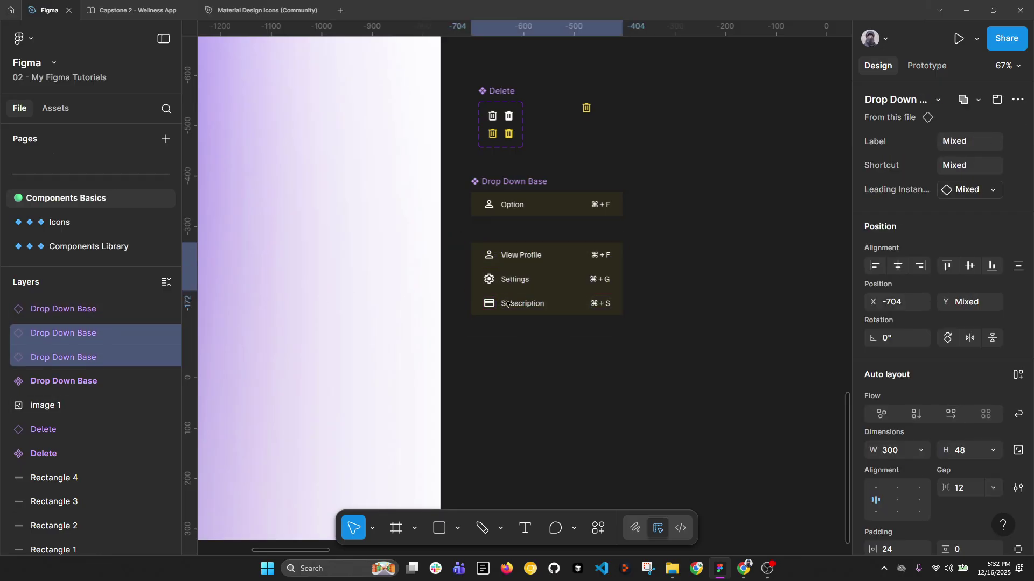
shift+click(507, 303)
drag(520, 278, 559, 247)
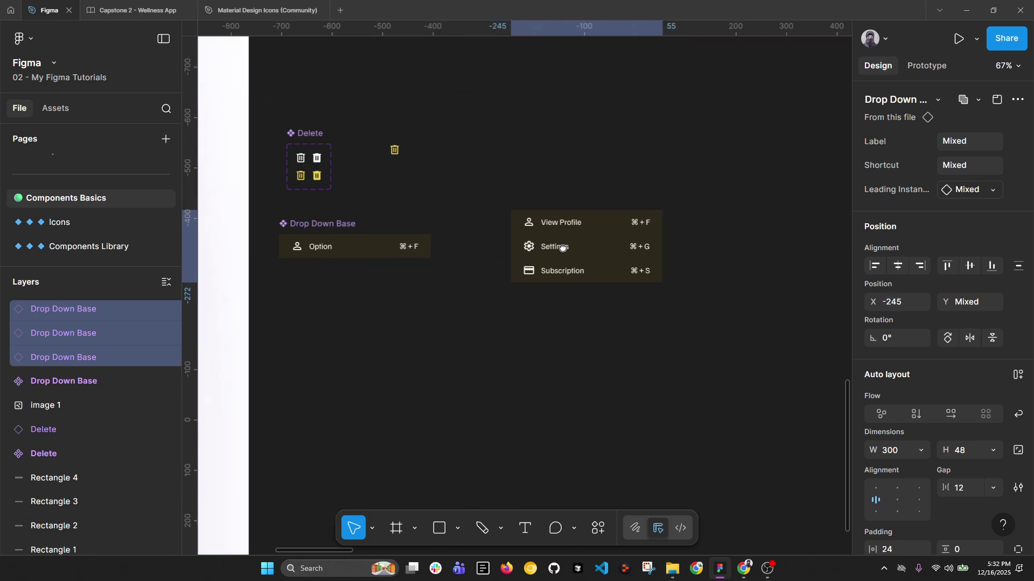
scroll(561, 247, up, 3)
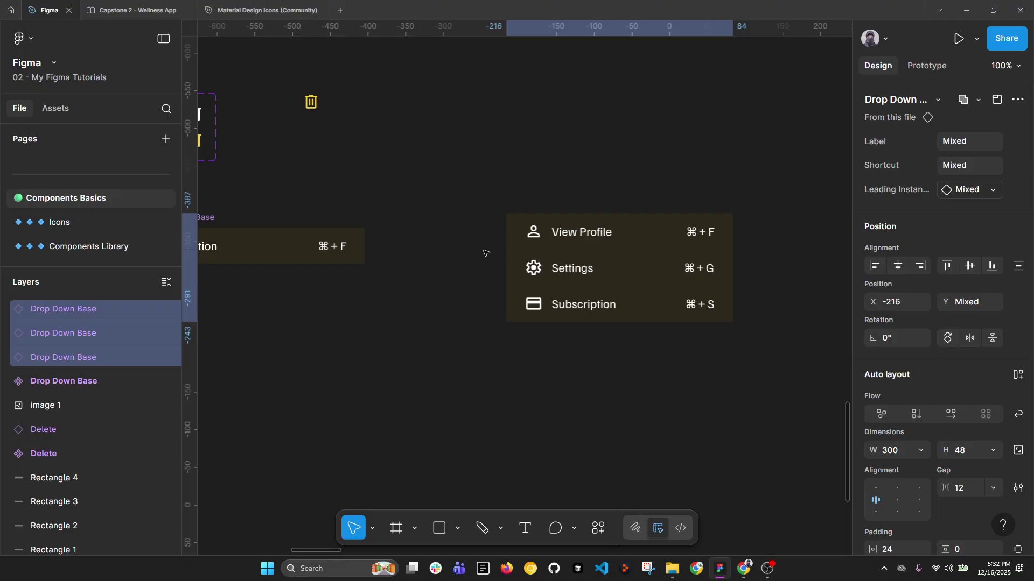
Step: Wrap the three rows in an auto layout frame named Drop Down and align its upper edge with Drop Down Base at Y -368
key(shift+a)
double_click(526, 202)
text(D)
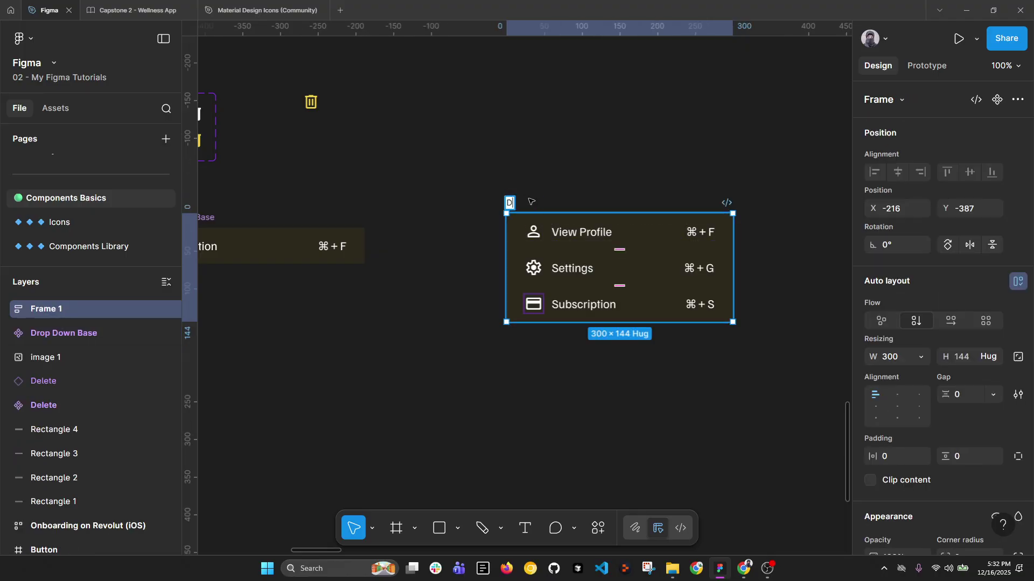
text(rop Dow)
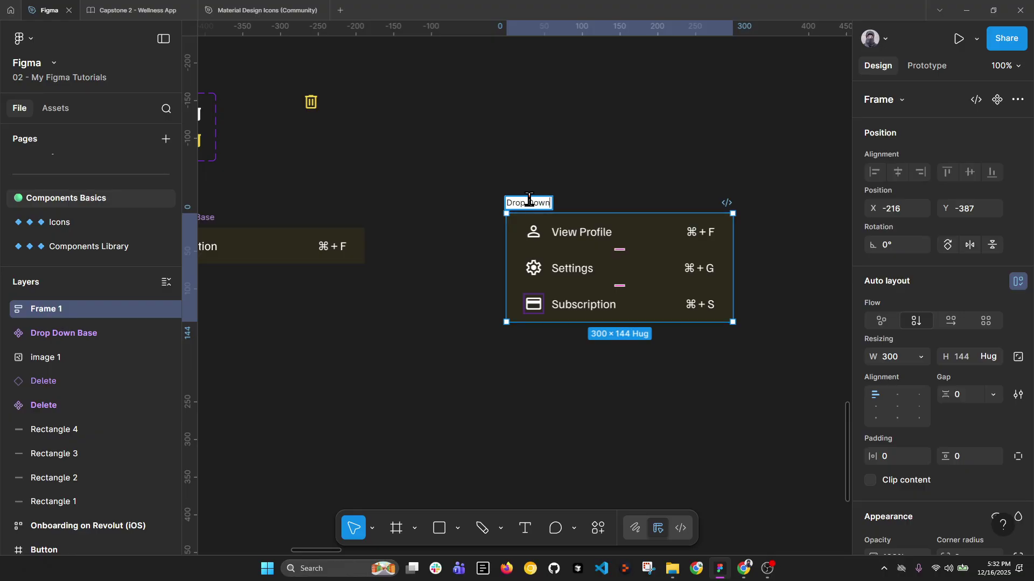
text(n)
key(Return)
scroll(528, 199, up, 2)
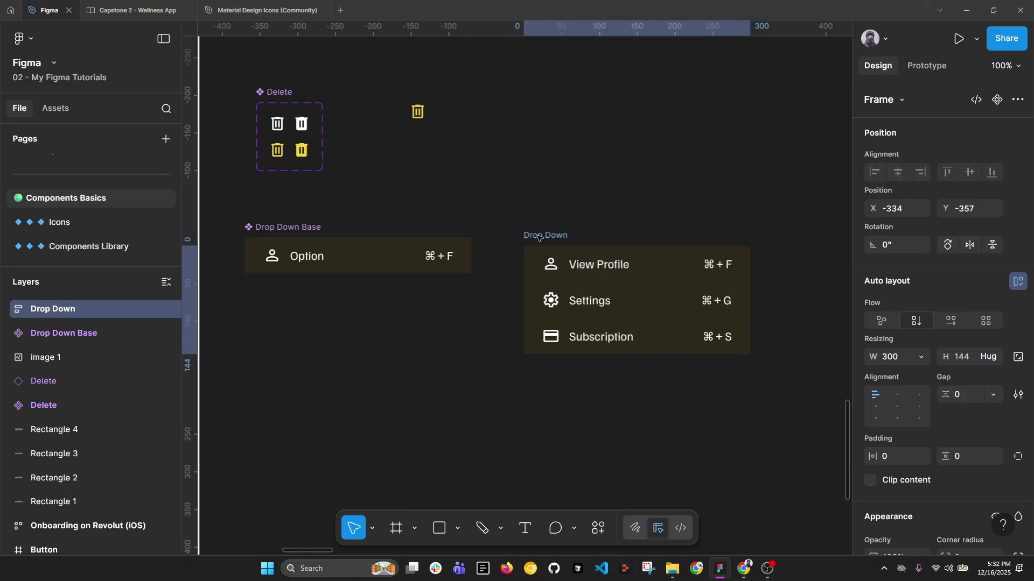
drag(538, 237, 530, 229)
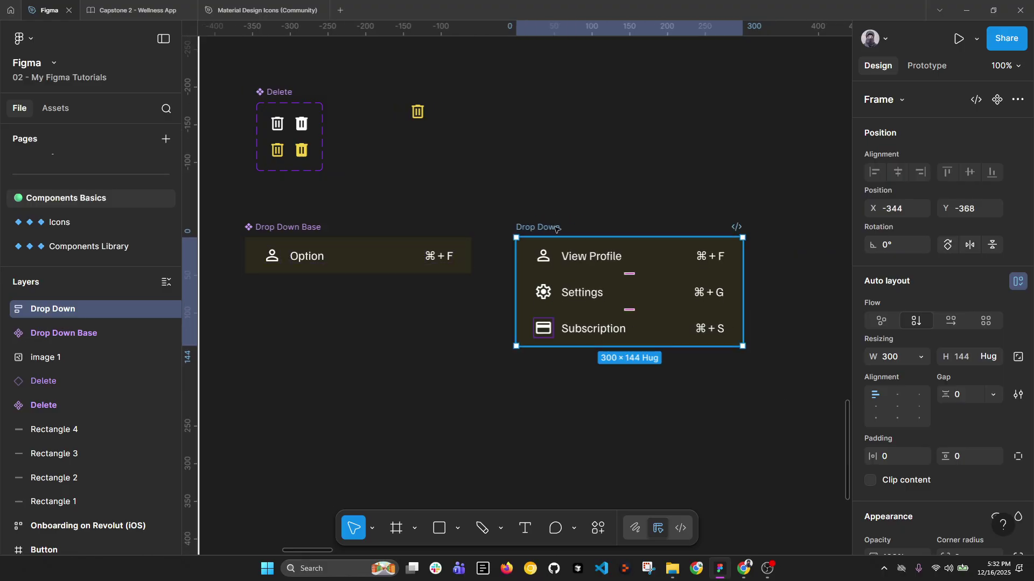
Step: Set the Drop Down frame's corner radius to 16, using the reference menu image as a guide
scroll(965, 419, down, 3)
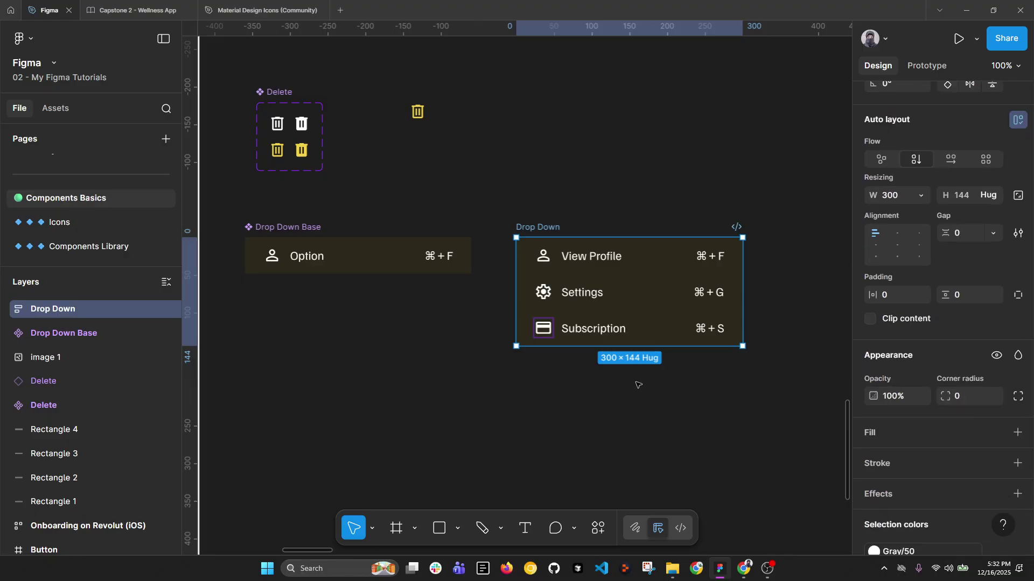
scroll(608, 391, down, 4)
drag(466, 374, 716, 311)
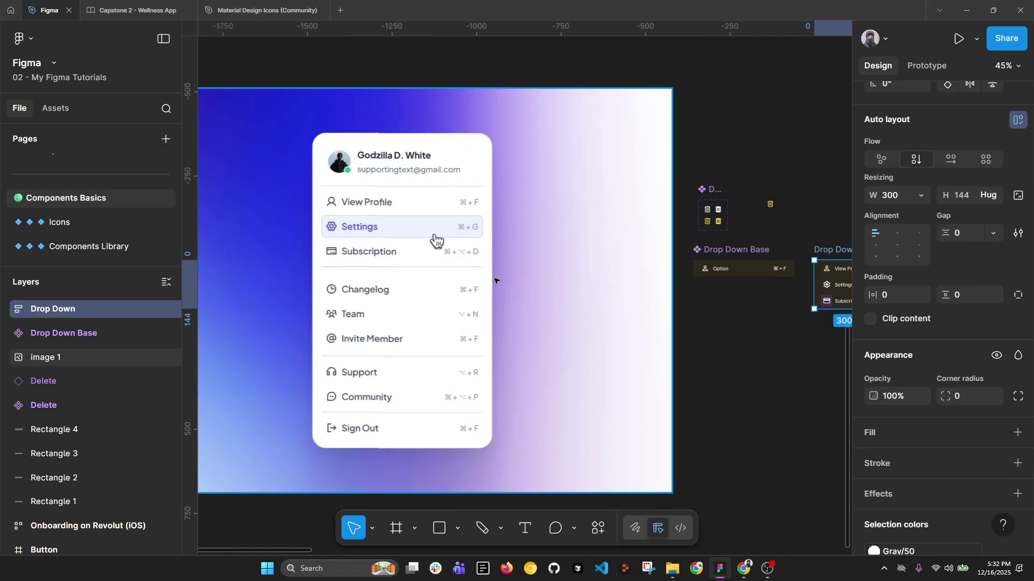
scroll(543, 290, right, 5)
scroll(544, 293, up, 4)
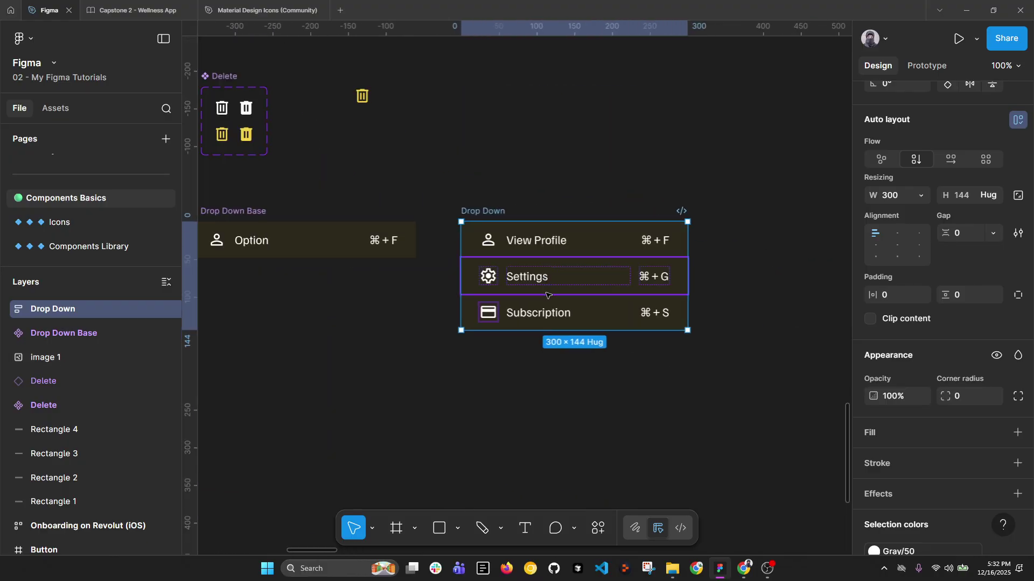
scroll(547, 298, up, 2)
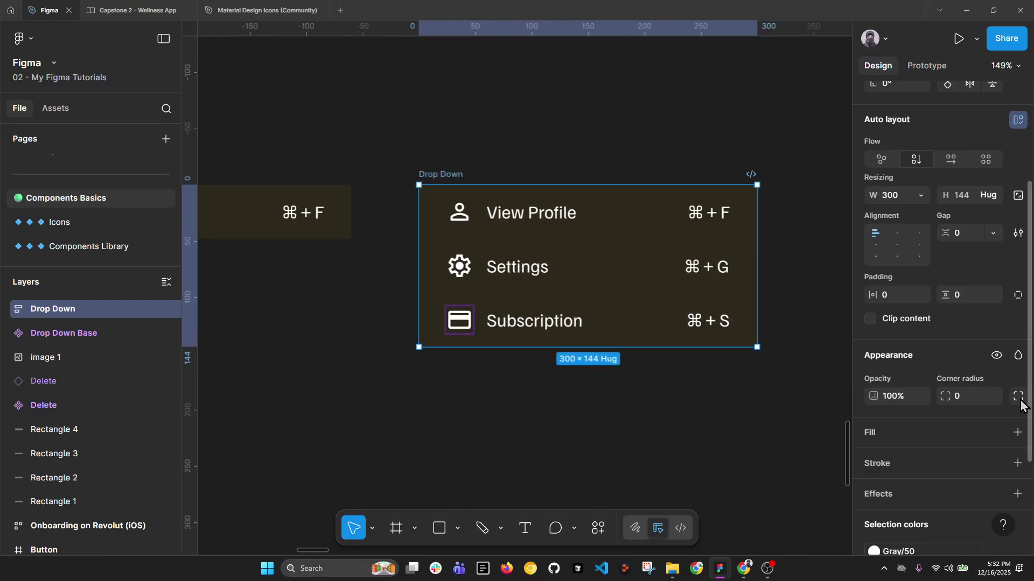
click(966, 406)
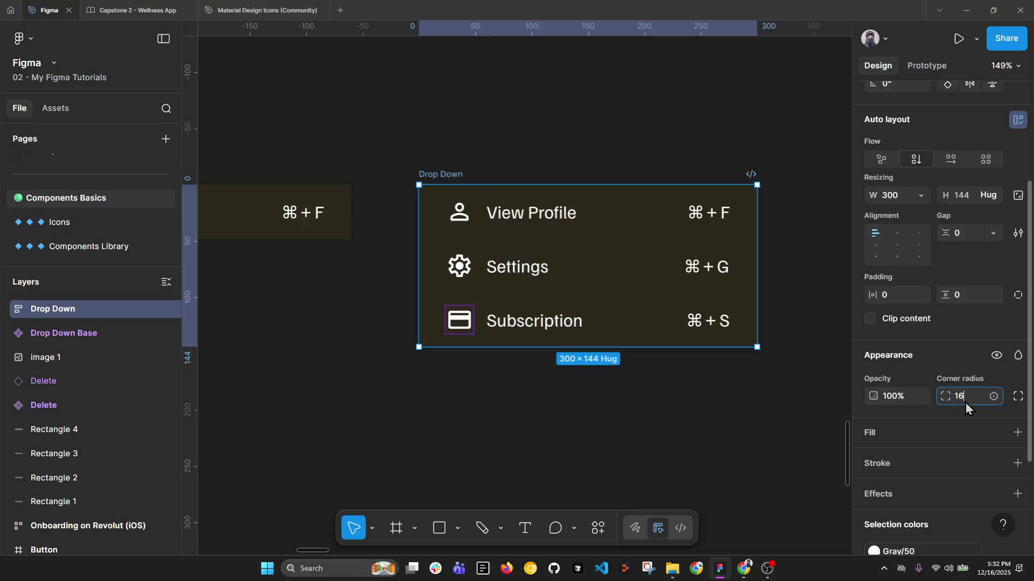
click(711, 411)
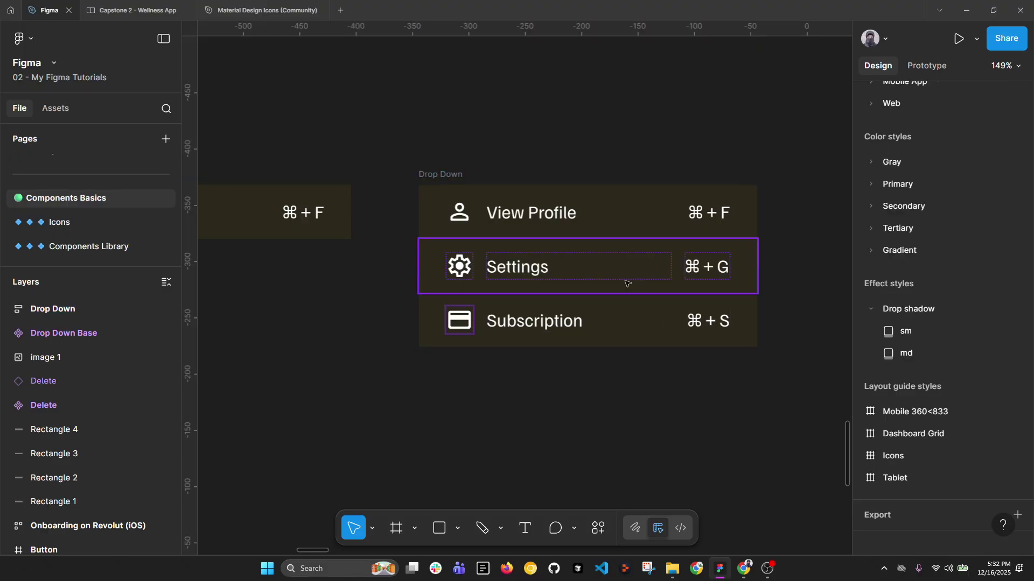
Step: Enable Clip content on the Drop Down frame
scroll(452, 176, up, 5)
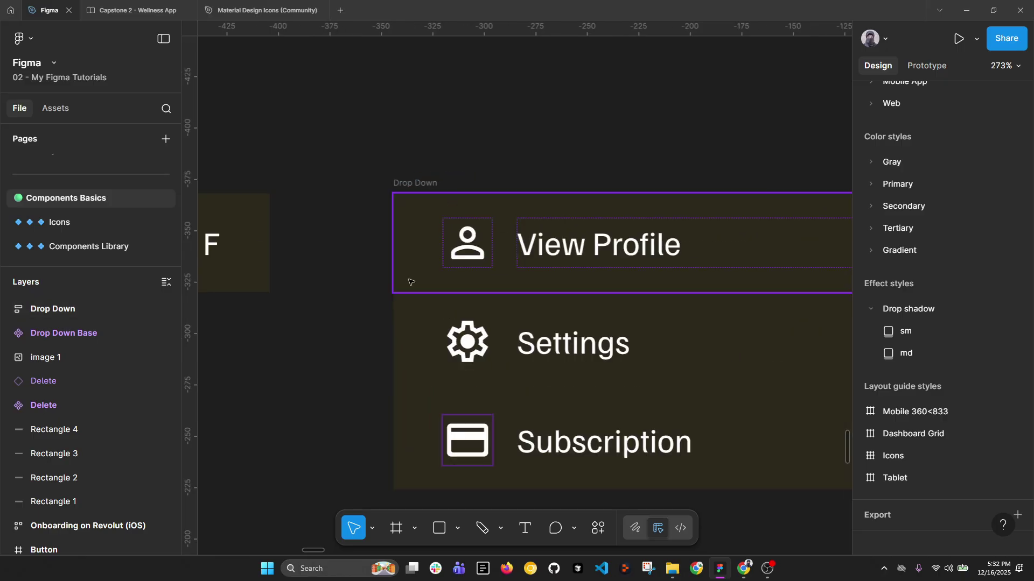
click(414, 181)
click(466, 229)
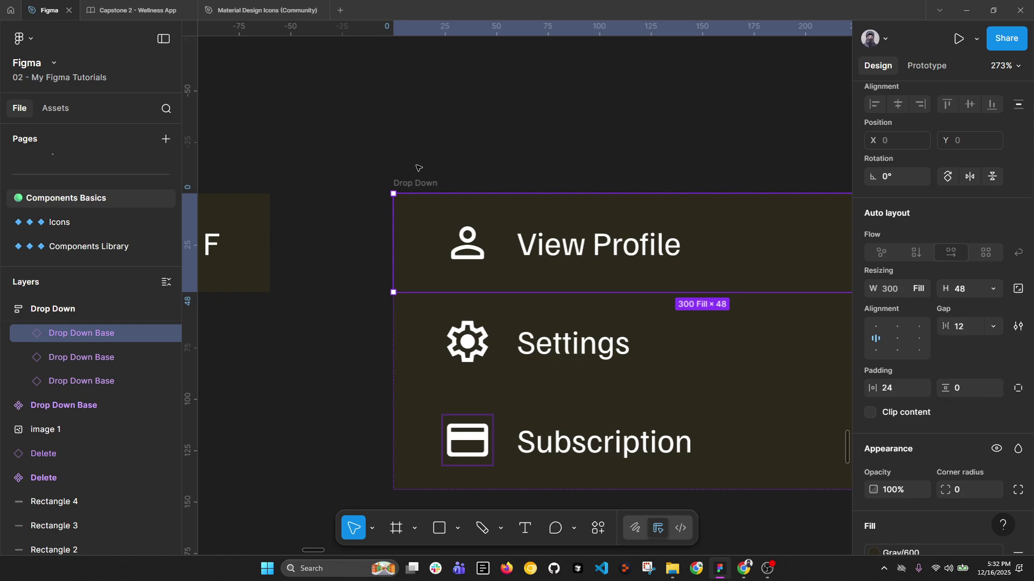
click(415, 183)
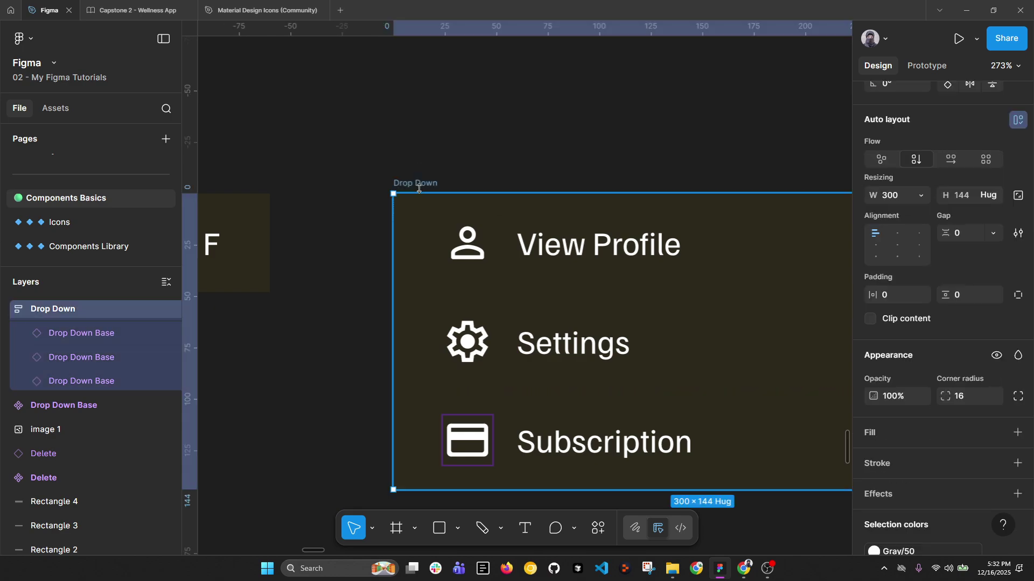
click(870, 320)
ctrl+scroll(485, 196, down, 5)
Step: Apply the md drop shadow effect style to the Drop Down frame
scroll(929, 400, down, 3)
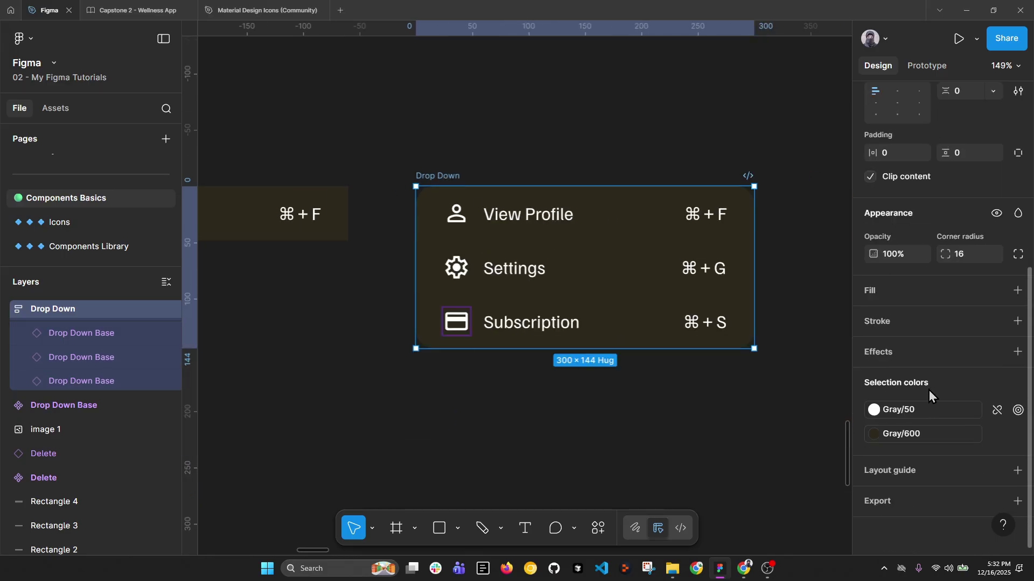
click(996, 292)
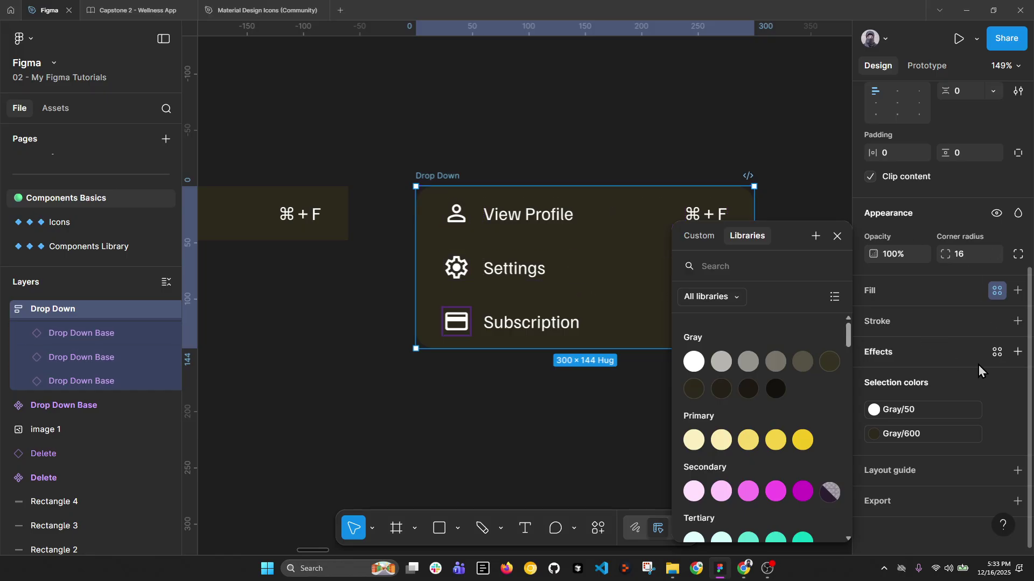
click(995, 355)
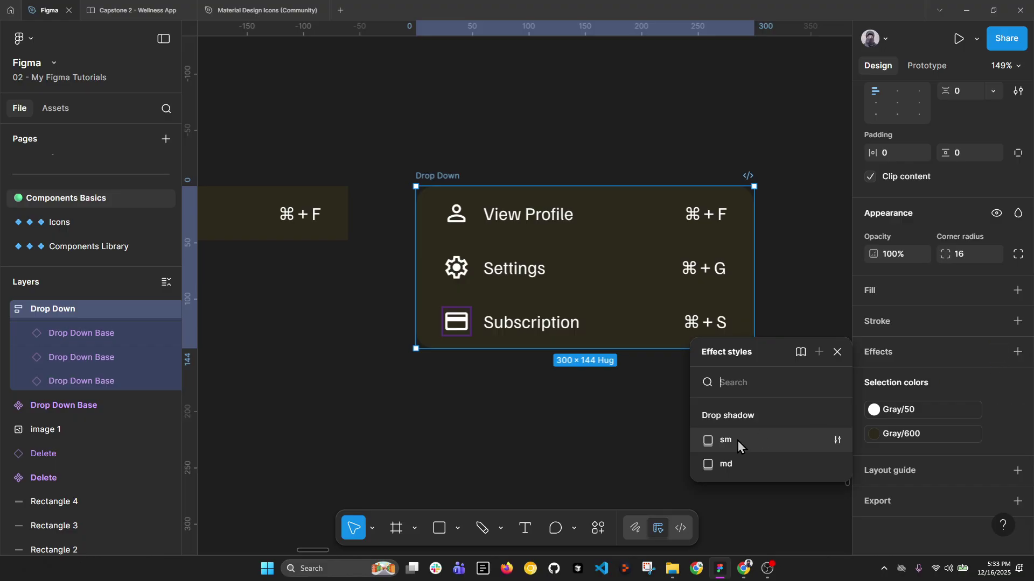
click(738, 464)
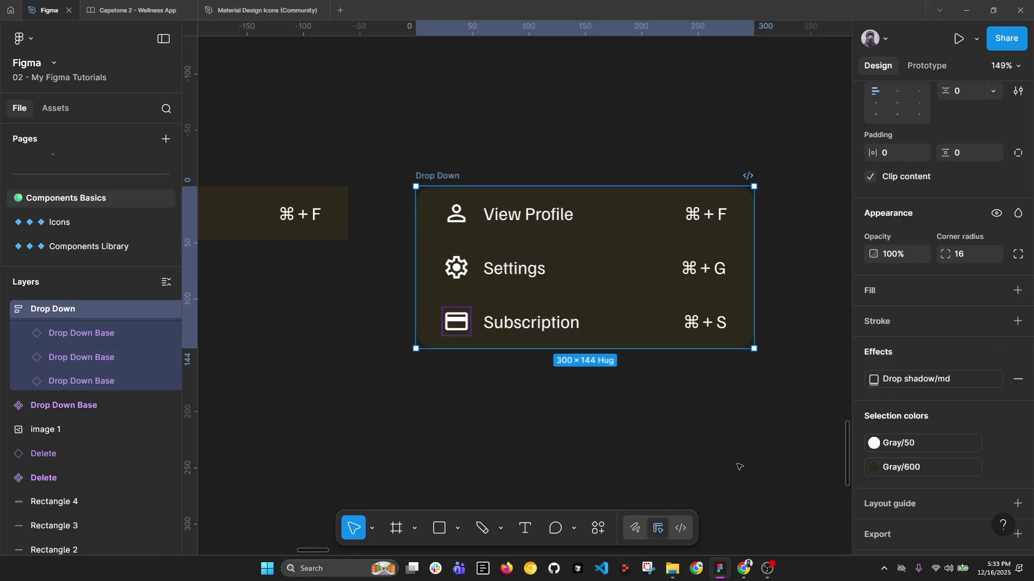
click(737, 466)
Step: Preview the Drop Down frame on a white page background (FFFFFF) and undo the background change
scroll(935, 120, up, 5)
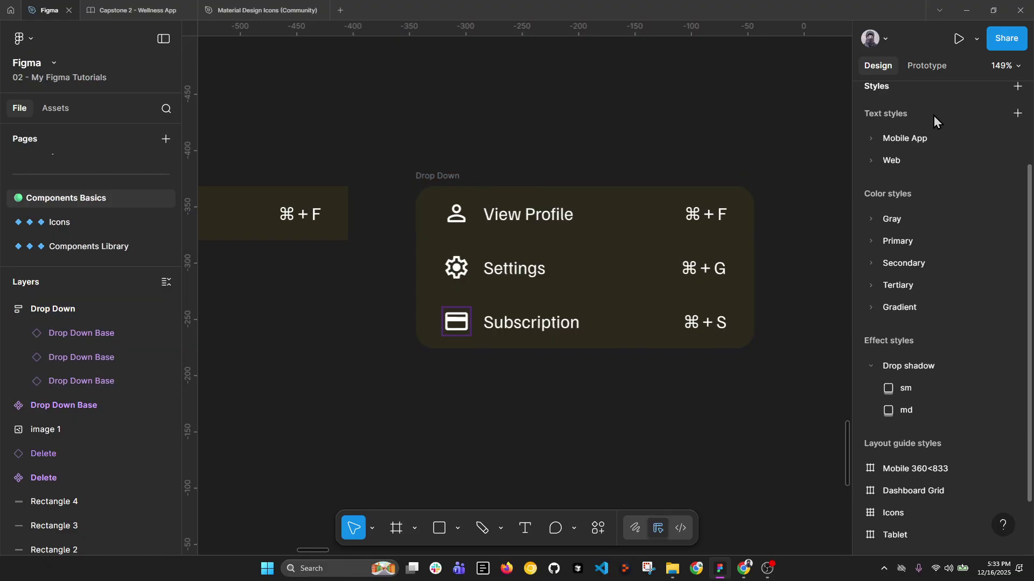
click(873, 123)
drag(780, 198, 637, 102)
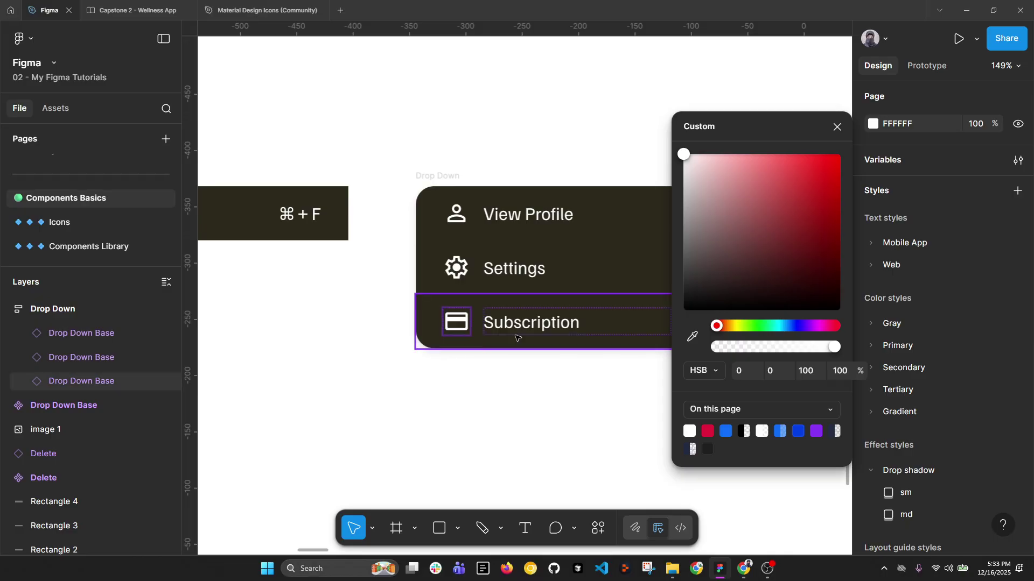
key(ctrl+z)
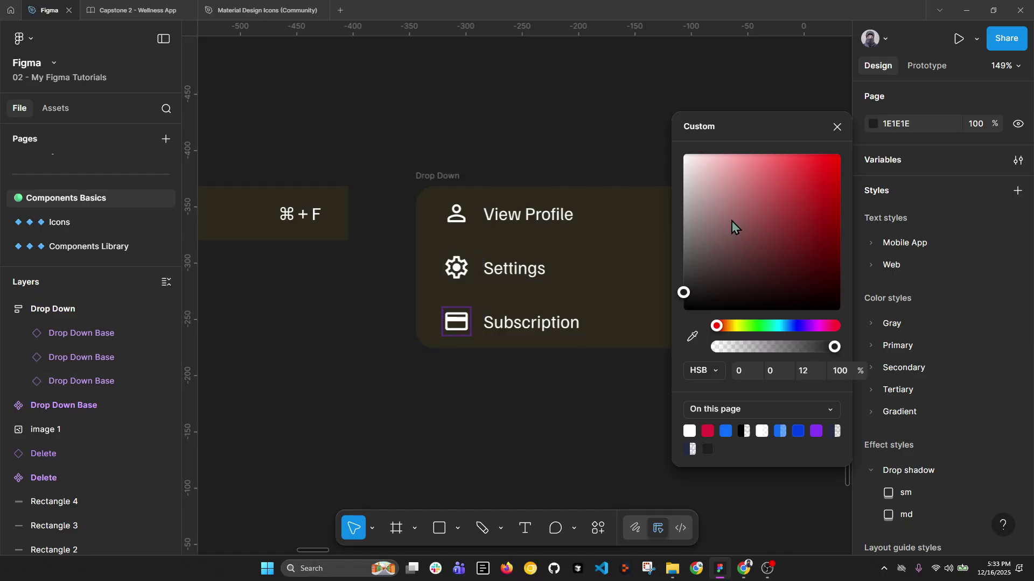
click(837, 127)
Step: Move the Drop Down frame farther from Drop Down Base to X -228 and turn it into a component
key(shift+0)
click(514, 170)
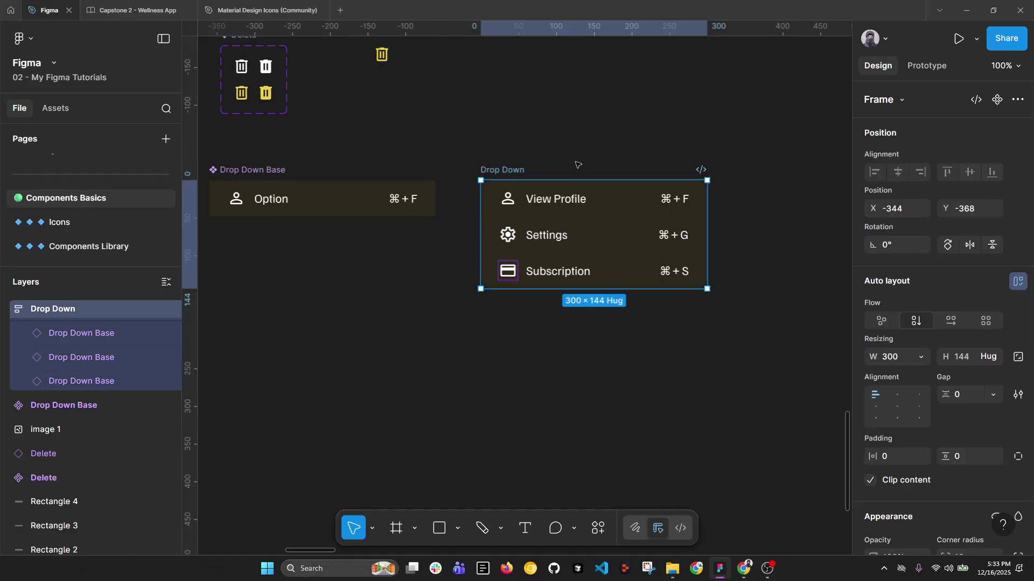
scroll(540, 174, down, 2)
drag(540, 175, 611, 175)
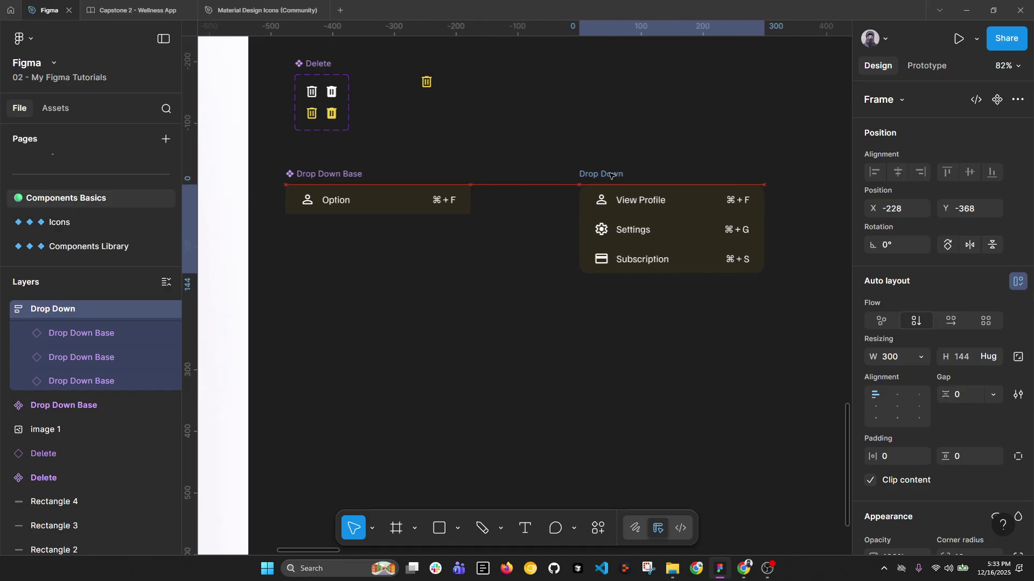
click(996, 102)
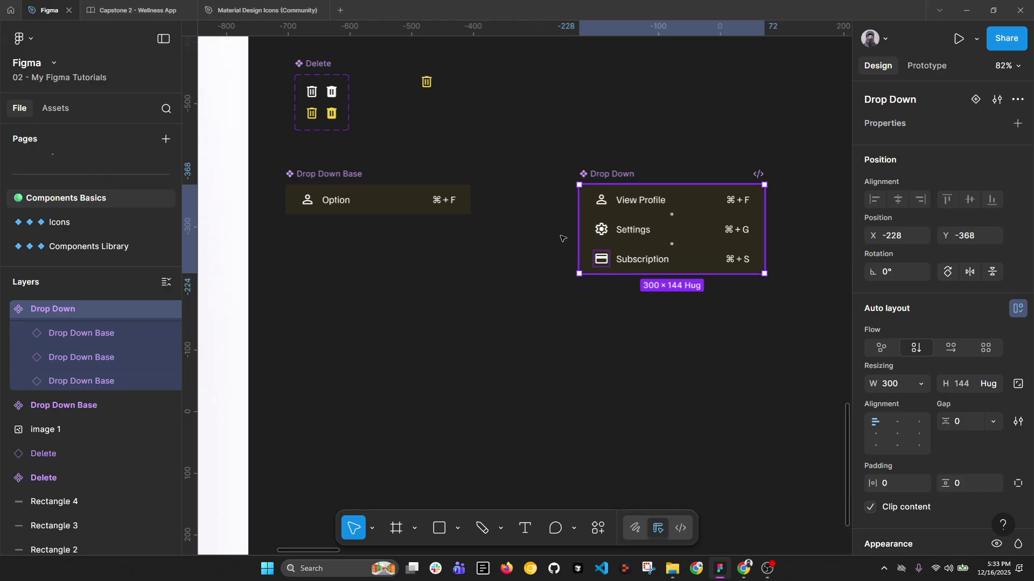
drag(315, 77, 351, 93)
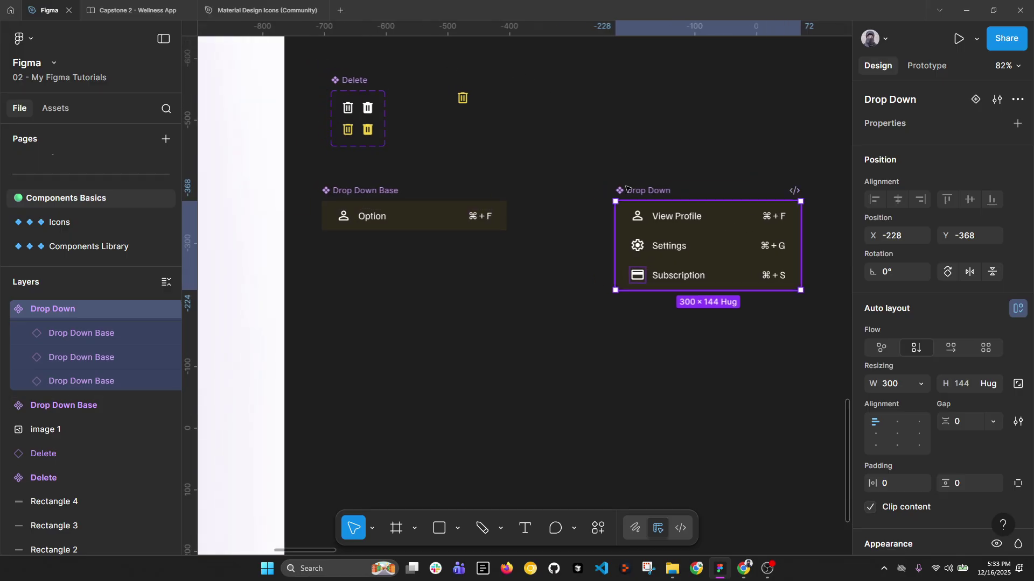
Step: Place an instance of the Drop Down component beside it at X 233, Y -368, and select the instance's View Profile row
click(356, 191)
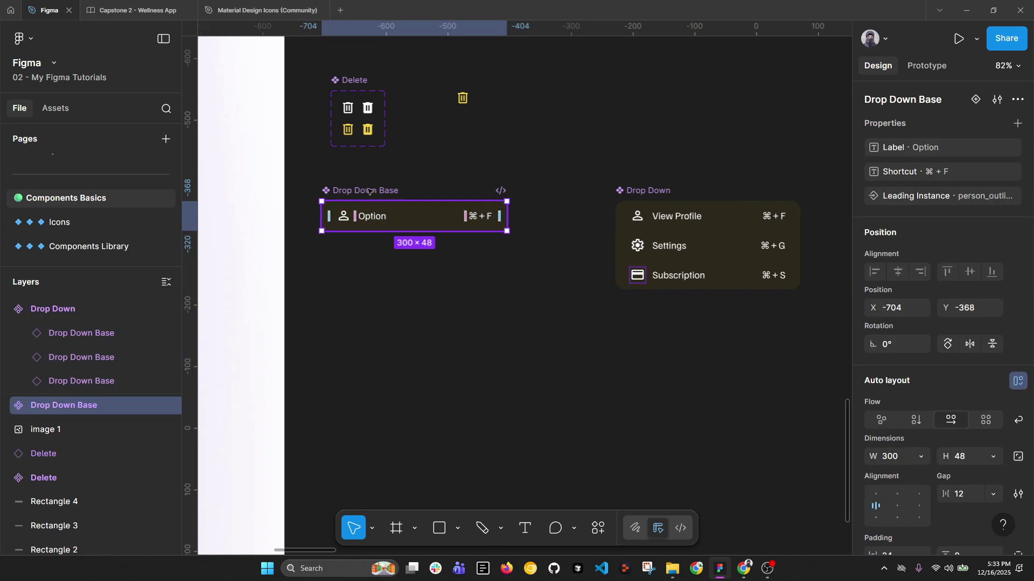
click(661, 192)
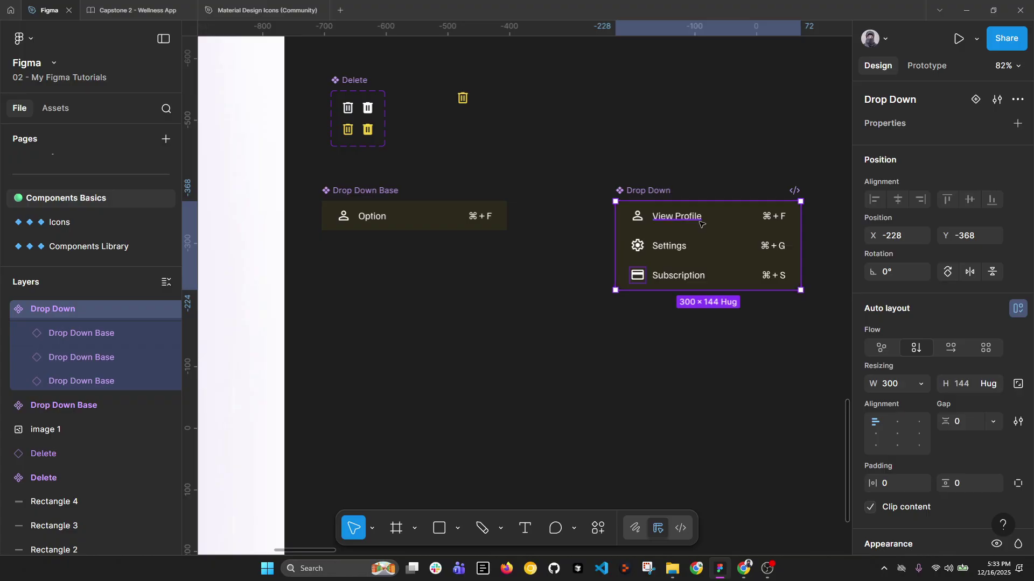
scroll(665, 192, up, 3)
scroll(538, 183, right, 4)
drag(403, 177, 719, 180)
drag(777, 207, 504, 209)
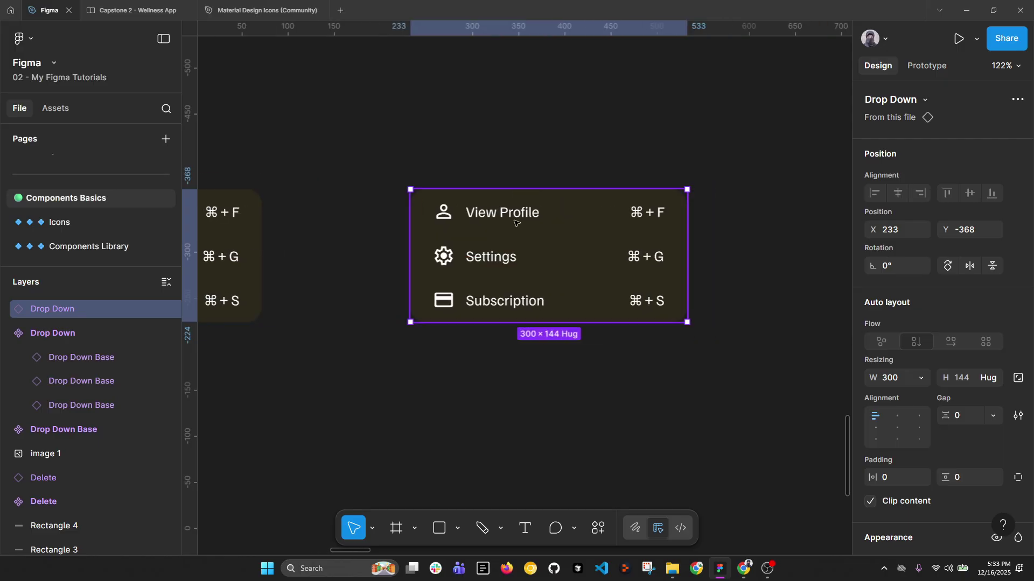
scroll(509, 218, up, 2)
double_click(456, 209)
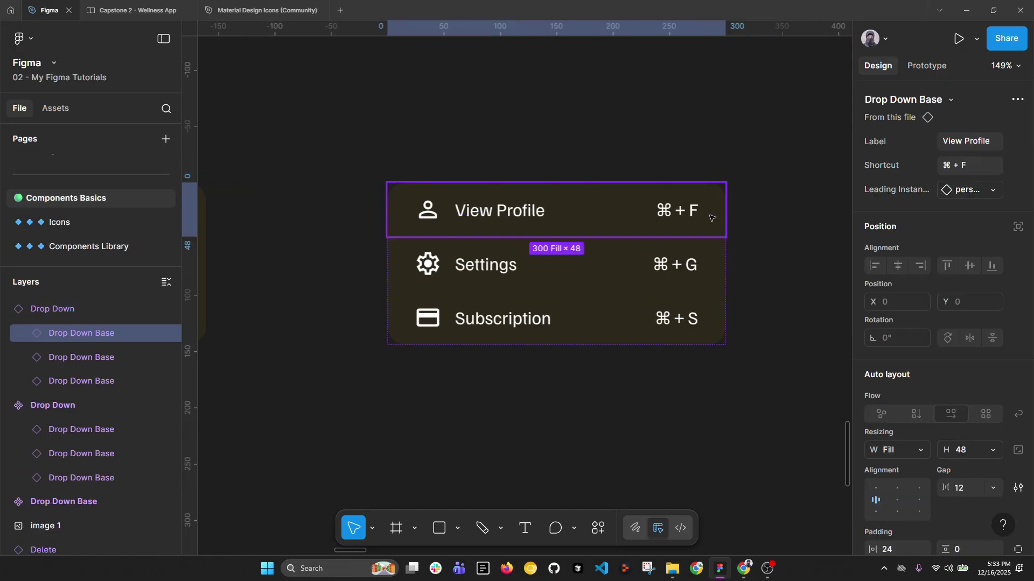
Step: Add a second variant to the Drop Down Base component
scroll(710, 218, down, 5)
drag(537, 258, 791, 260)
click(405, 199)
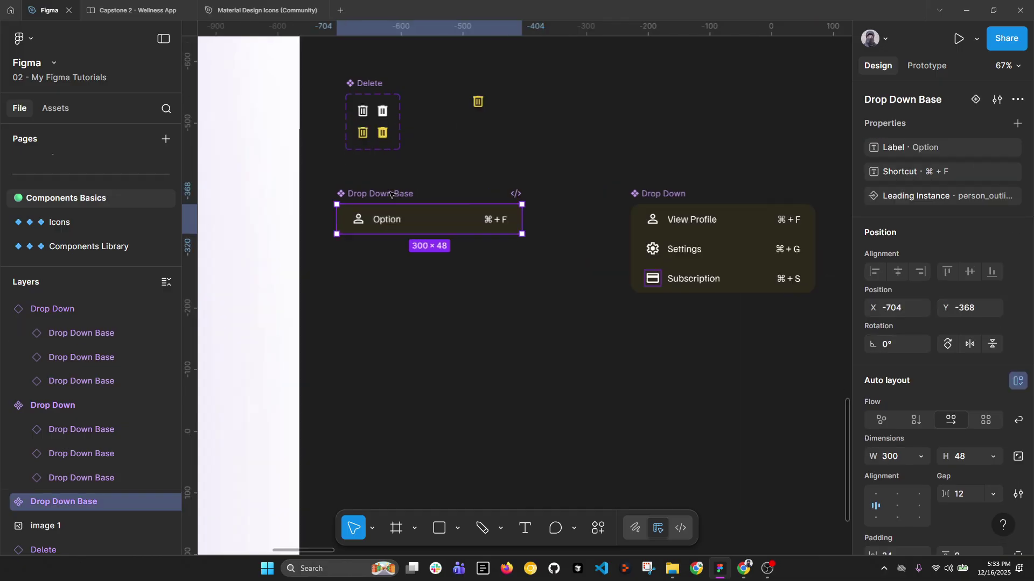
ctrl+scroll(406, 215, up, 5)
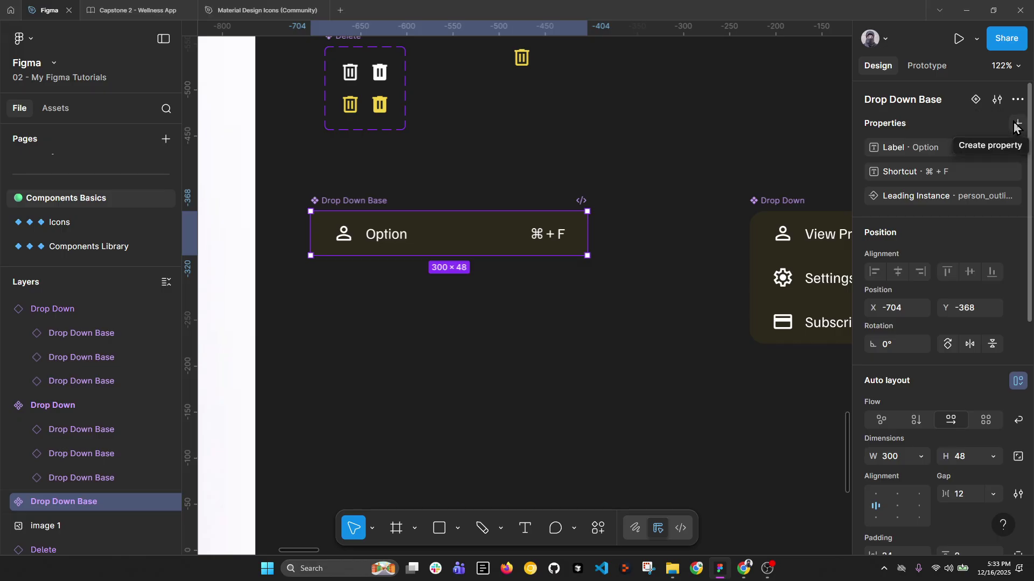
click(976, 101)
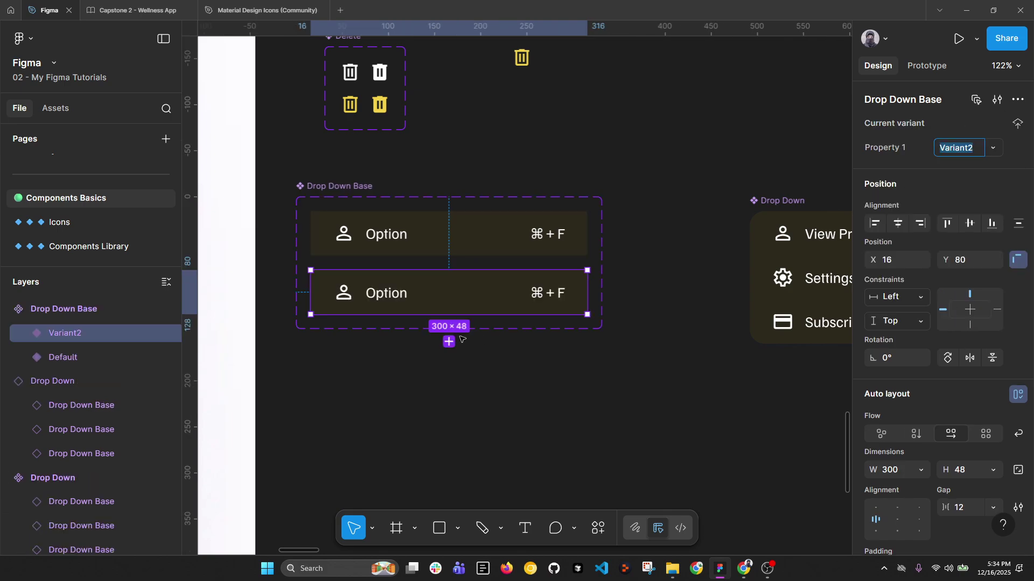
Step: Rename the Drop Down Base component set's variant property from Property 1 to State
click(341, 188)
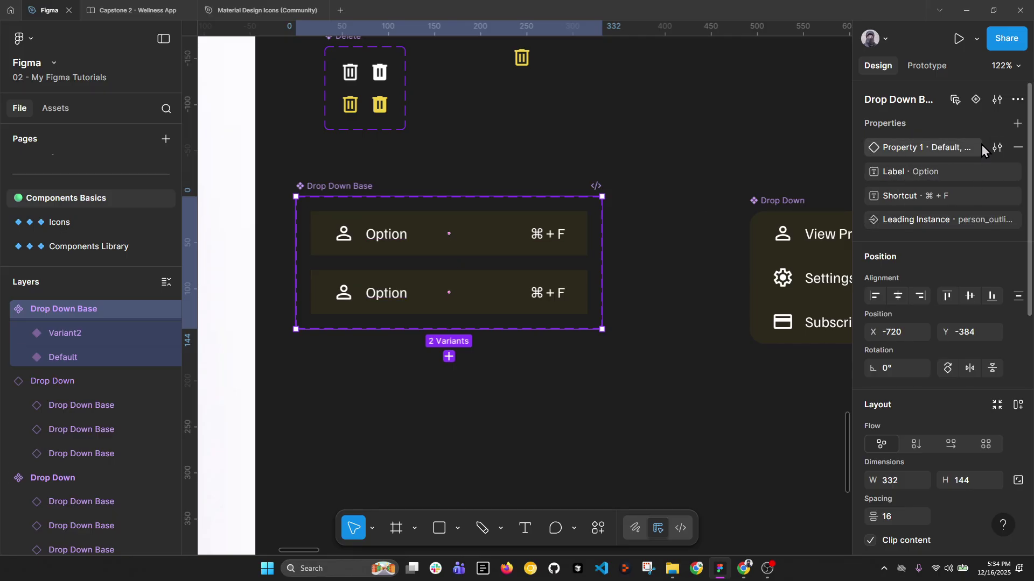
click(1019, 125)
click(950, 123)
click(997, 148)
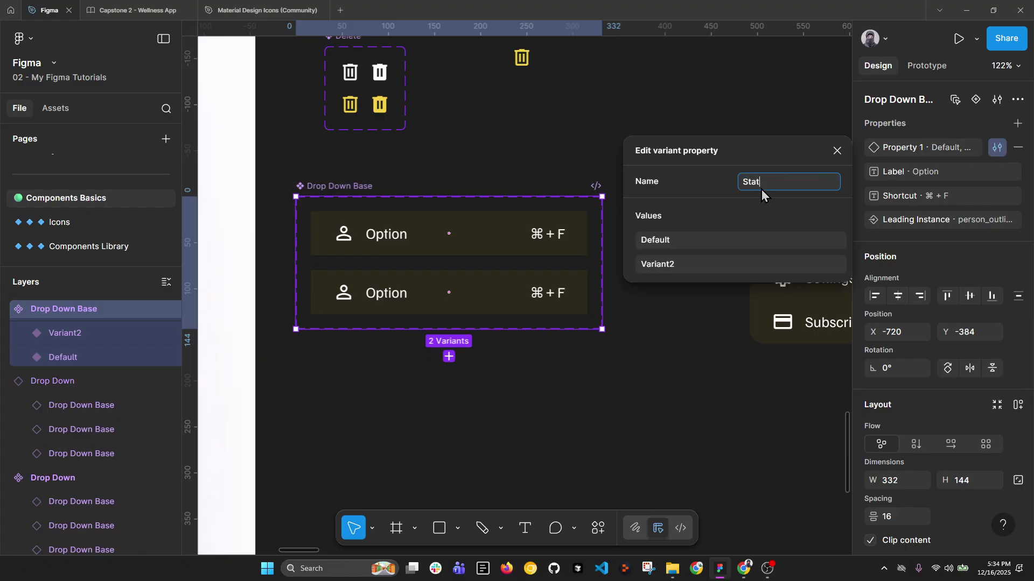
key(Return)
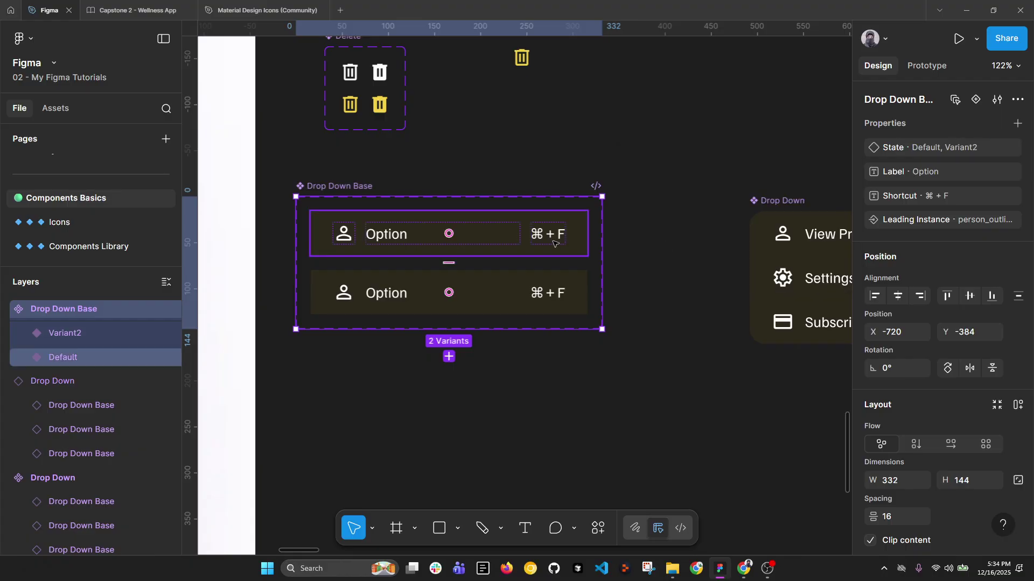
Step: Set the State value of the second Drop Down Base variant to Selected
click(528, 225)
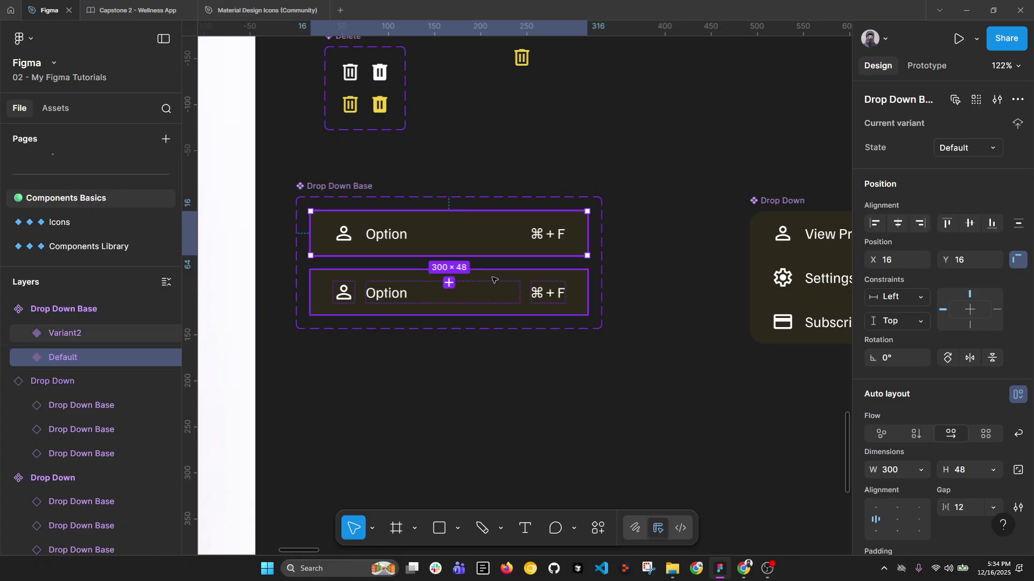
click(523, 290)
click(976, 153)
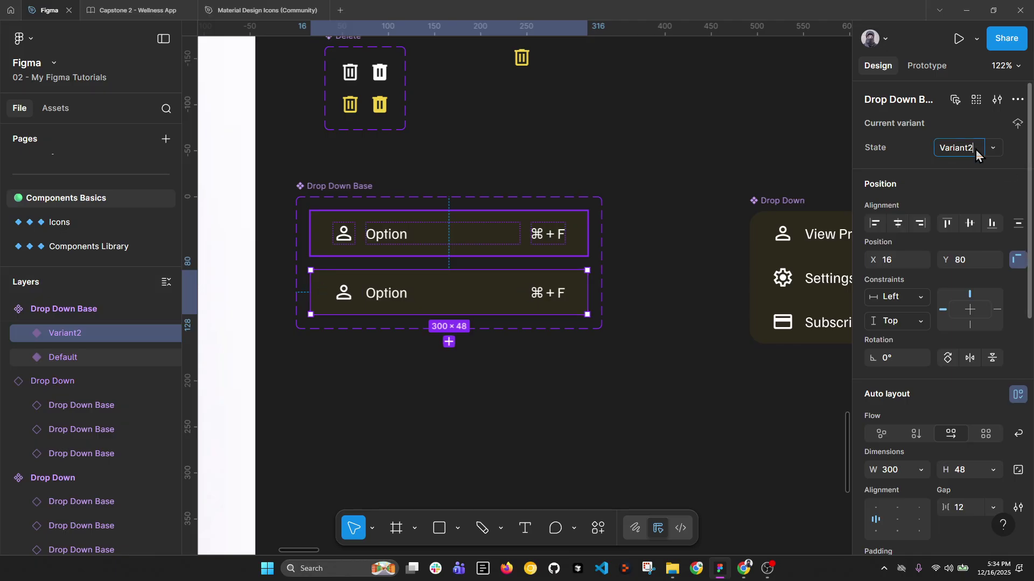
text(Selected)
key(Return)
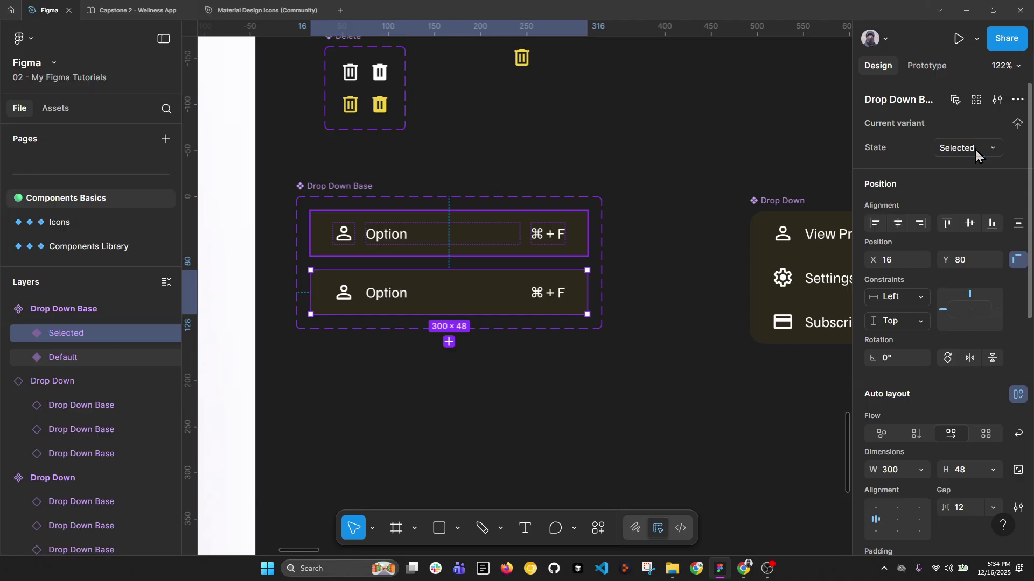
Step: Fill the Selected variant with Primary/400 and recolor its icon, label and shortcut to Gray/900
scroll(931, 393, down, 6)
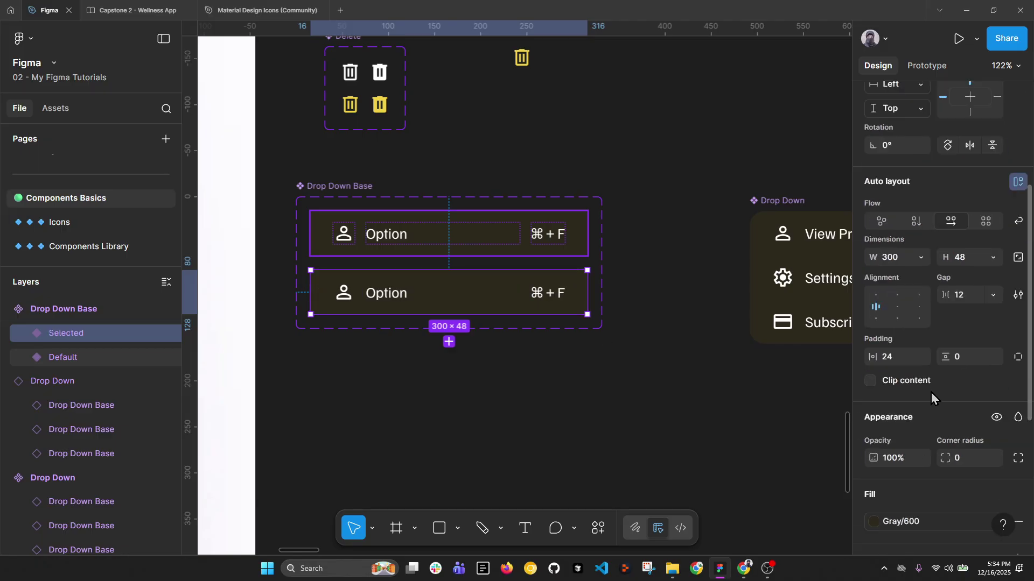
click(883, 411)
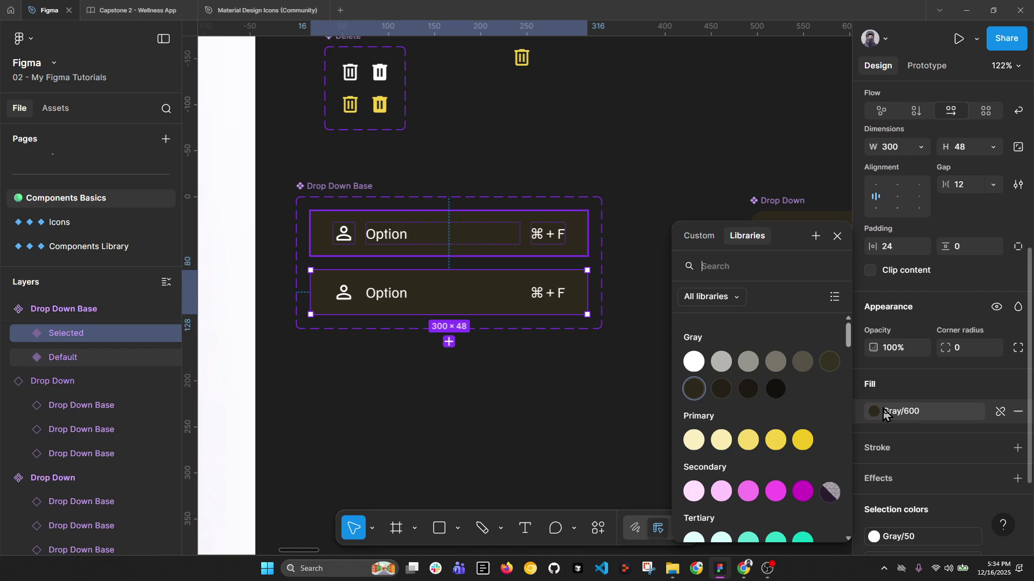
click(775, 443)
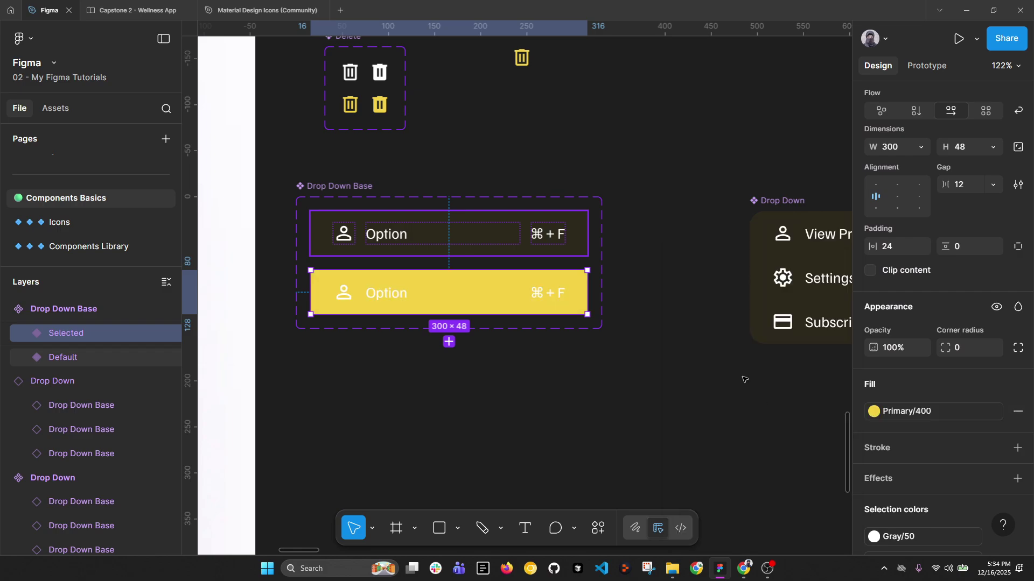
scroll(918, 451, down, 5)
click(874, 409)
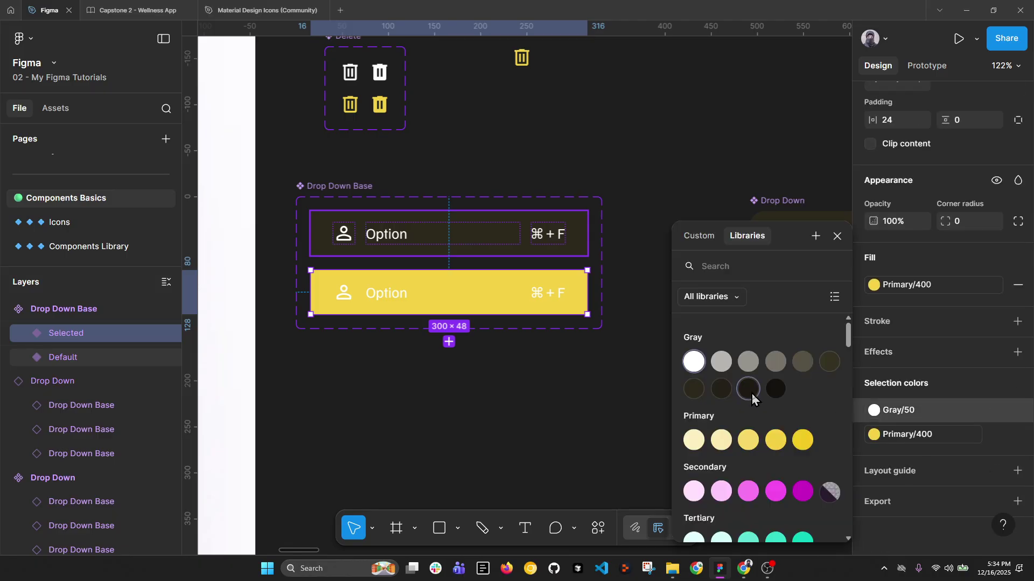
click(775, 388)
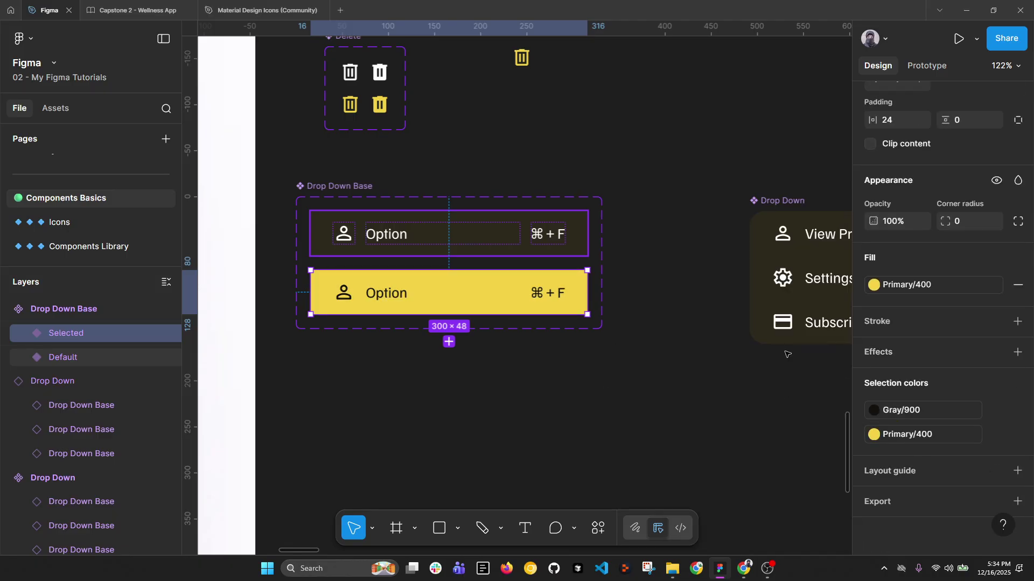
click(657, 389)
Step: Move the Drop Down Base component set to X -689, Y -390, lining up its left edge with the Delete component set
scroll(484, 301, down, 5)
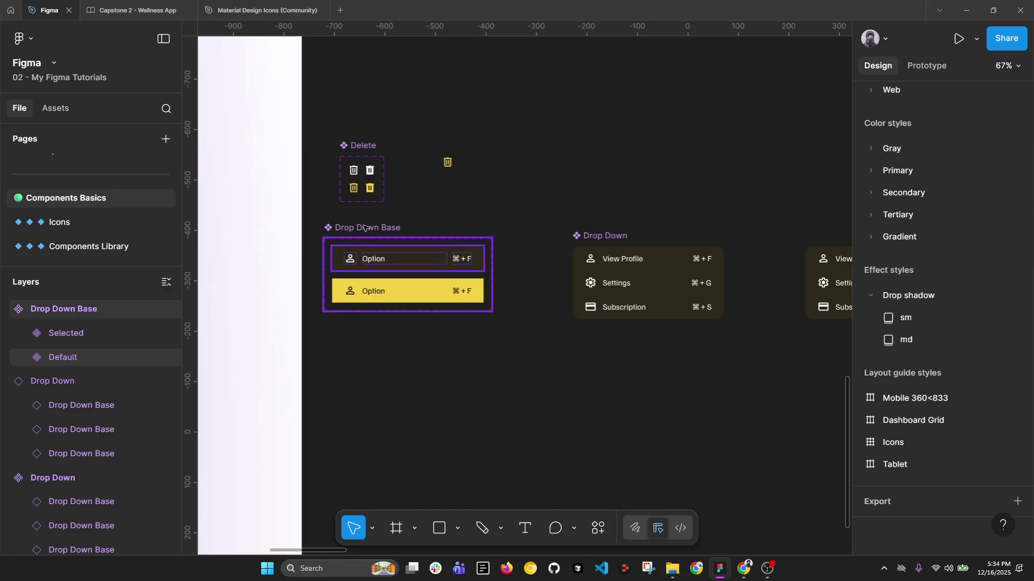
click(380, 226)
scroll(485, 279, right, 4)
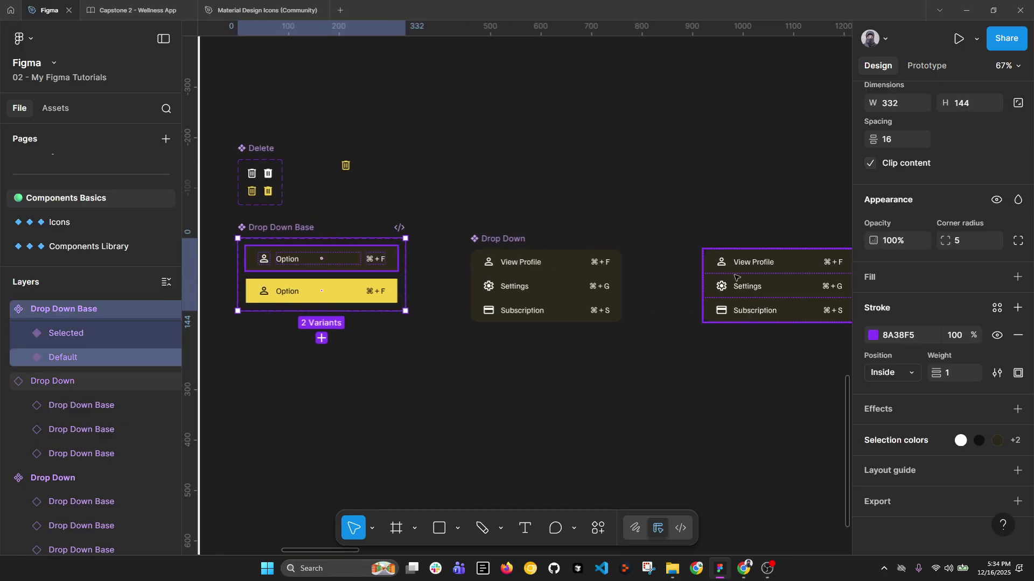
Step: Switch the View Profile row of the Drop Down instance to the Selected state
click(781, 283)
click(785, 284)
scroll(785, 284, right, 6)
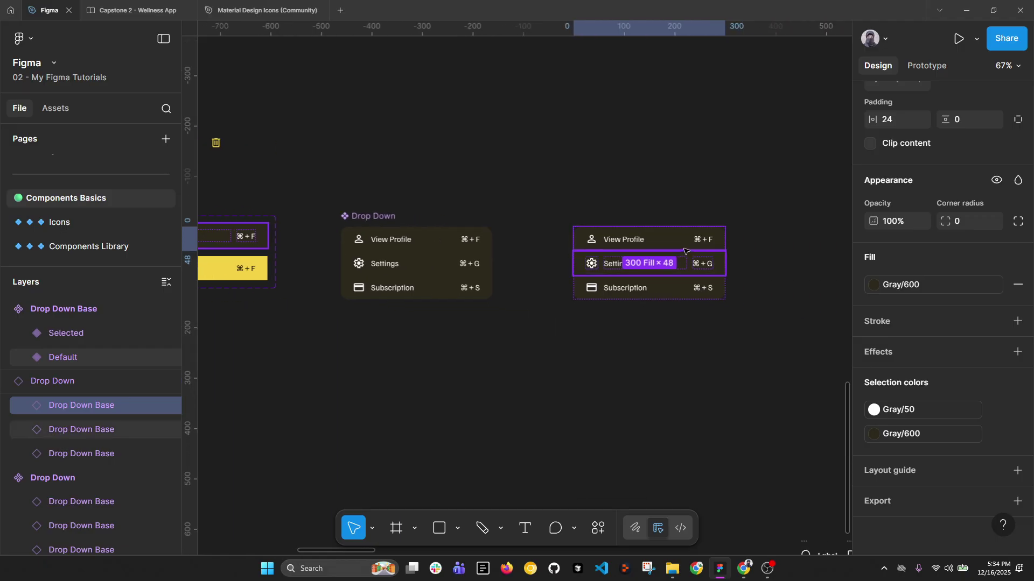
scroll(681, 242, up, 2)
scroll(942, 178, up, 10)
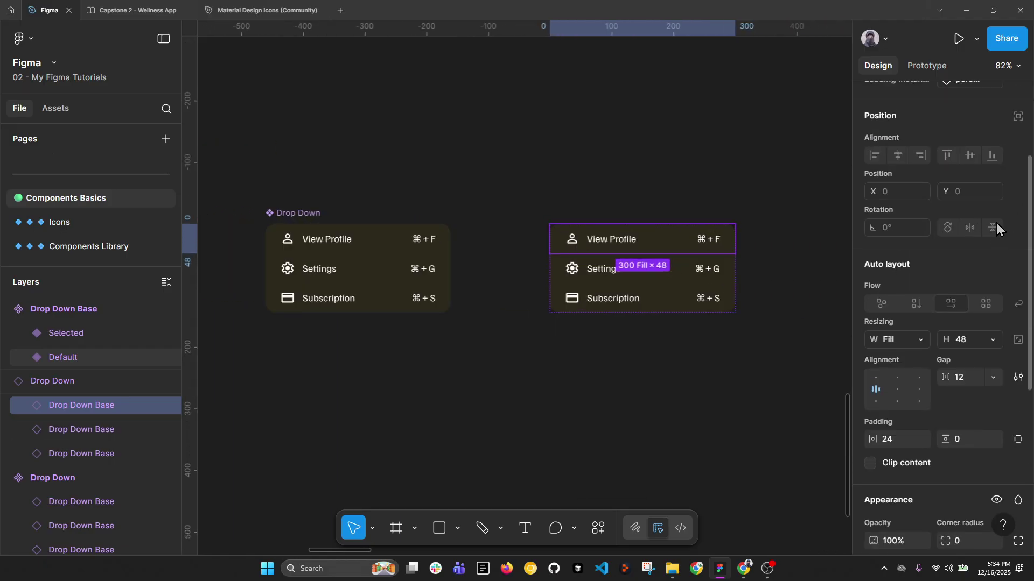
click(983, 144)
click(958, 159)
click(747, 366)
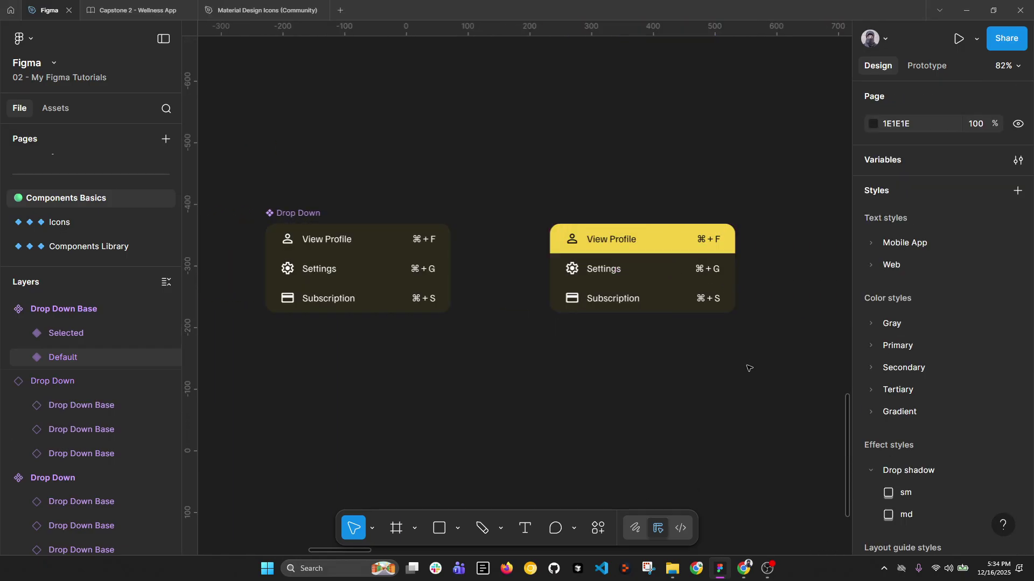
Step: Duplicate the Drop Down instance beside the original and set the copy's View Profile row to the Default state
click(648, 274)
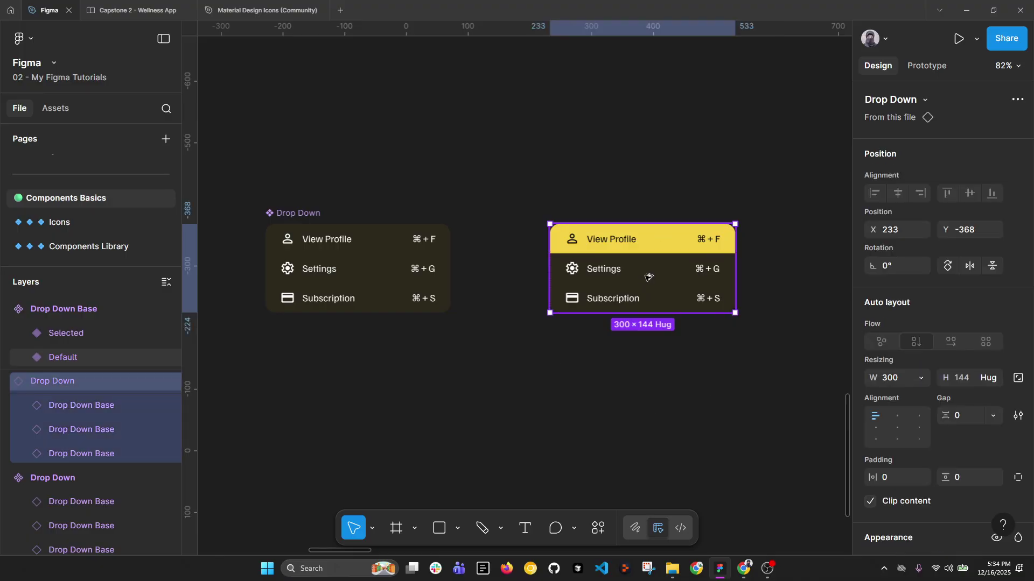
drag(648, 275, 732, 271)
key(Return)
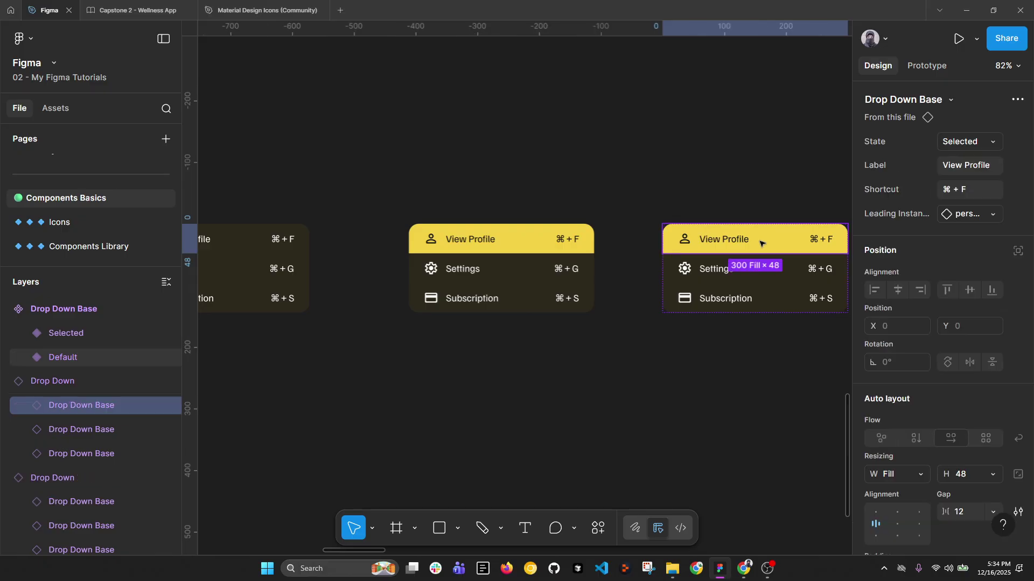
click(971, 141)
click(925, 123)
Step: Switch the Settings row of the copied Drop Down instance to the Selected state
click(751, 269)
click(969, 142)
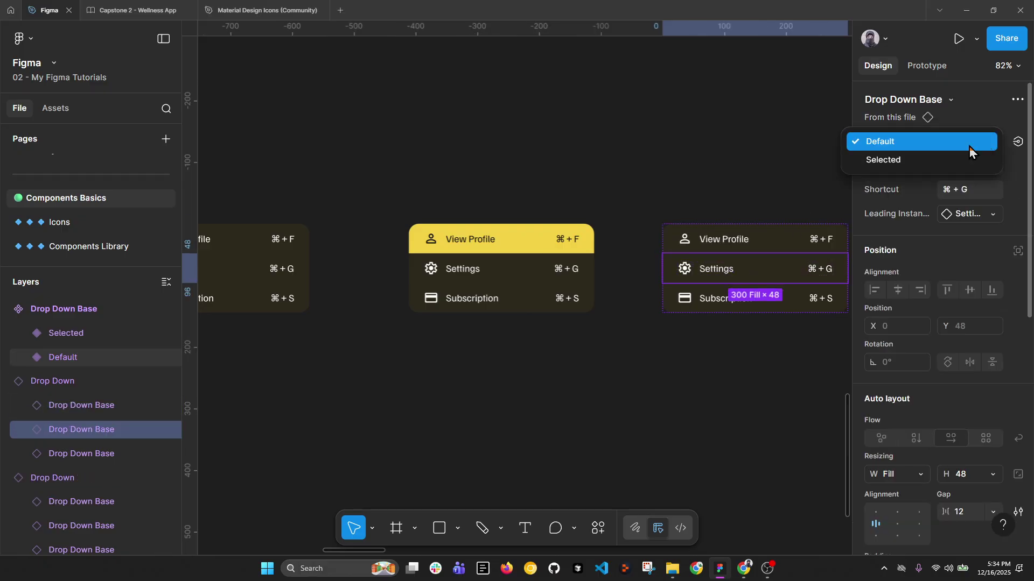
click(915, 159)
click(779, 375)
Step: Compare the Drop Down component and its instances with the row states in the reference menu image
scroll(776, 371, down, 2)
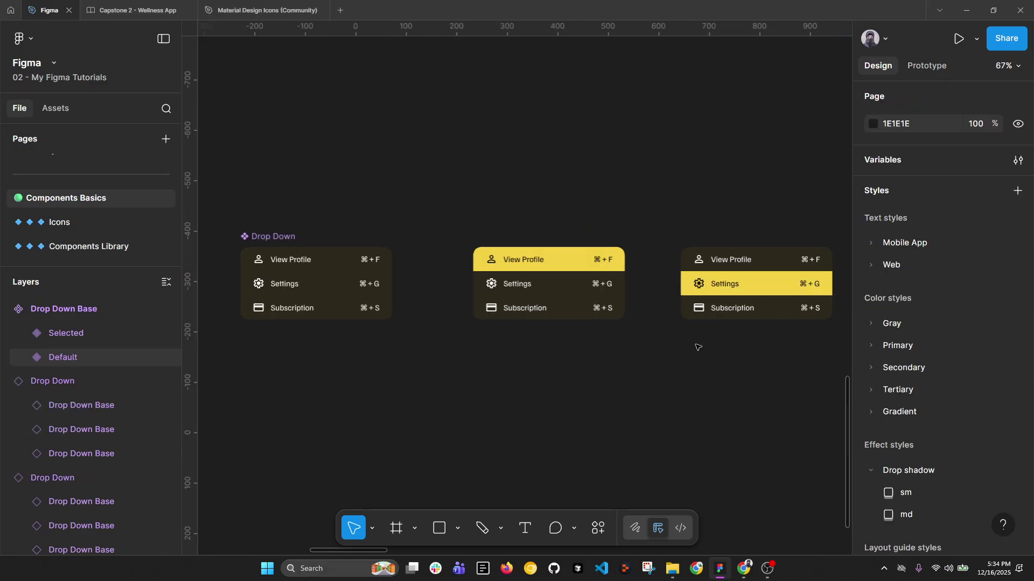
scroll(697, 346, left, 3)
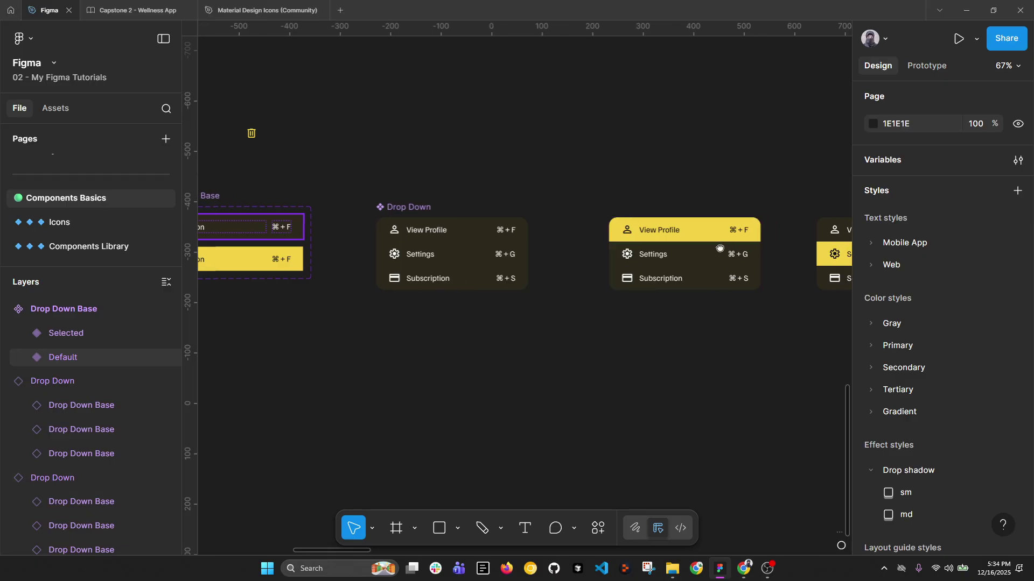
scroll(636, 258, right, 3)
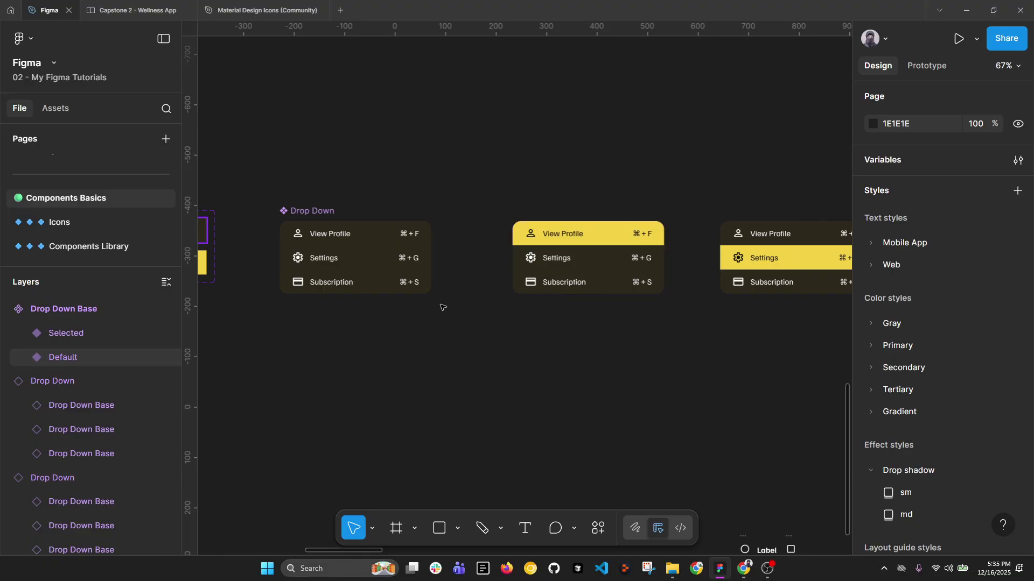
drag(373, 287, 592, 247)
click(524, 173)
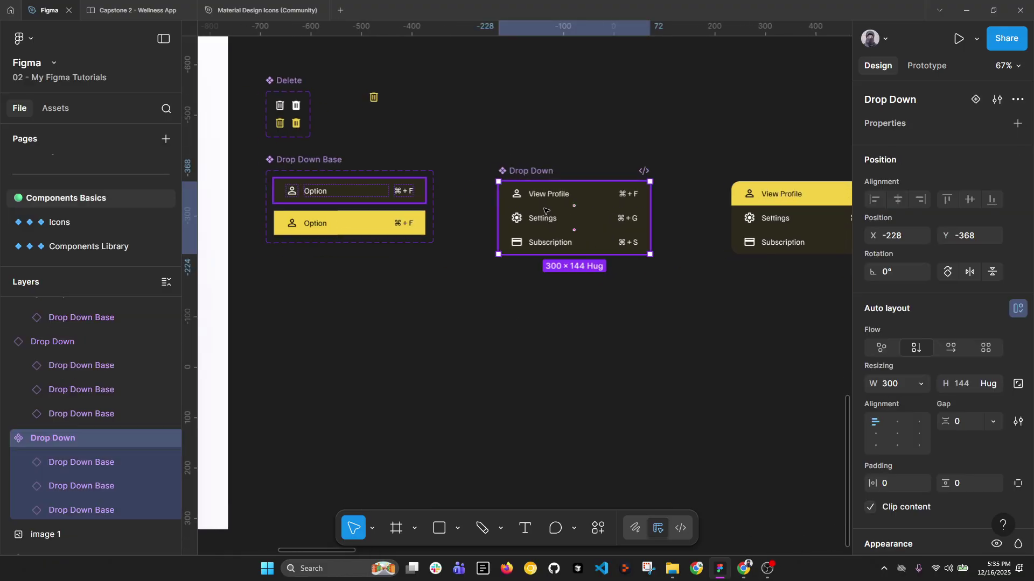
drag(431, 293, 817, 284)
scroll(629, 274, down, 2)
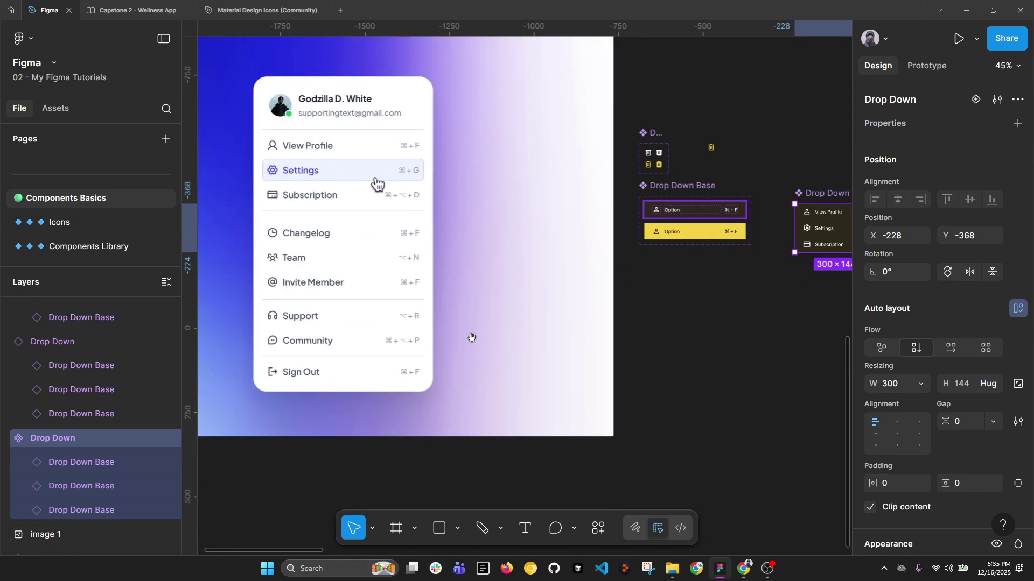
scroll(813, 420, right, 5)
scroll(813, 420, up, 2)
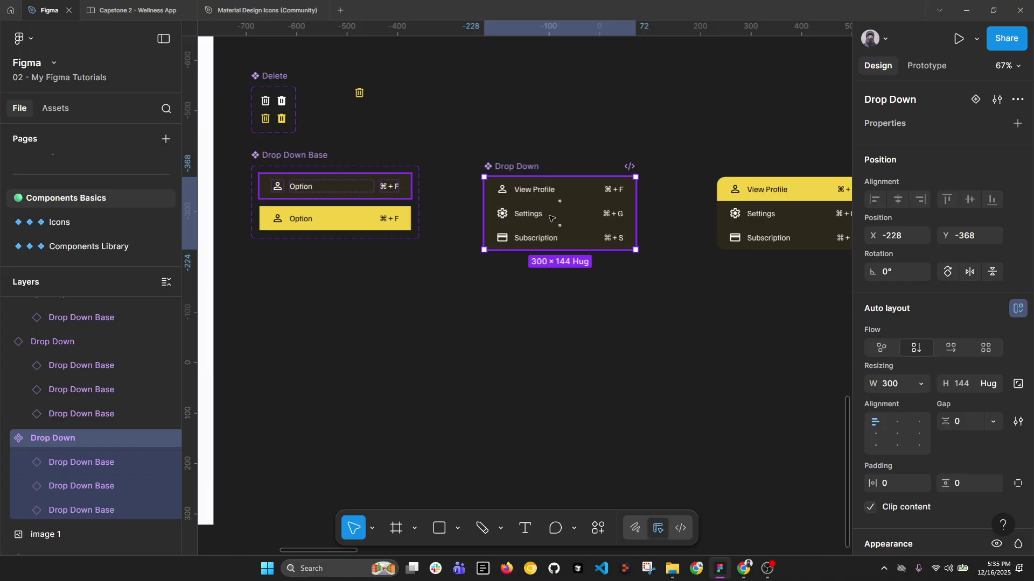
drag(735, 304, 805, 306)
ctrl+scroll(351, 205, up, 2)
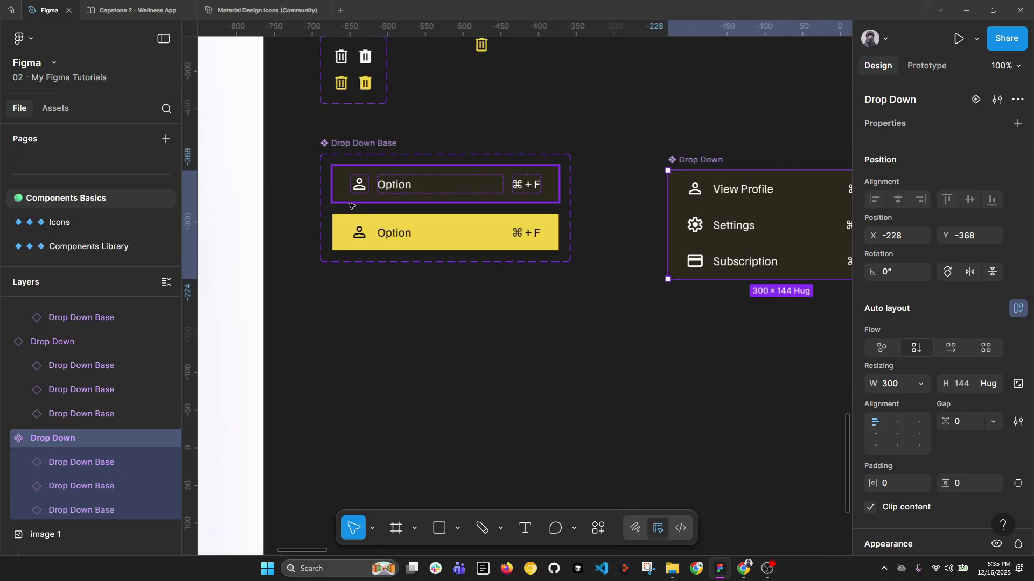
click(430, 236)
click(445, 189)
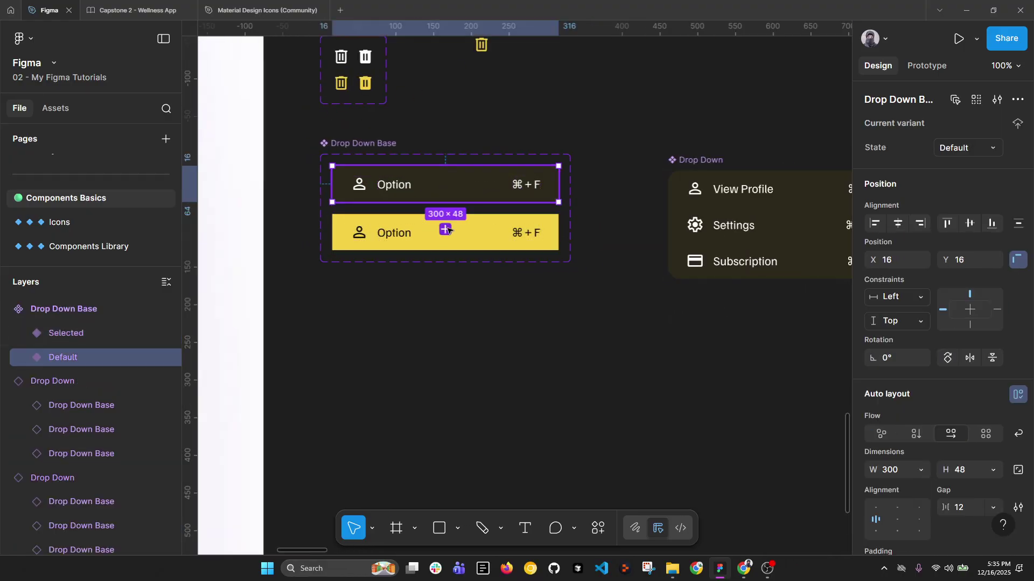
click(445, 230)
key(ctrl+z)
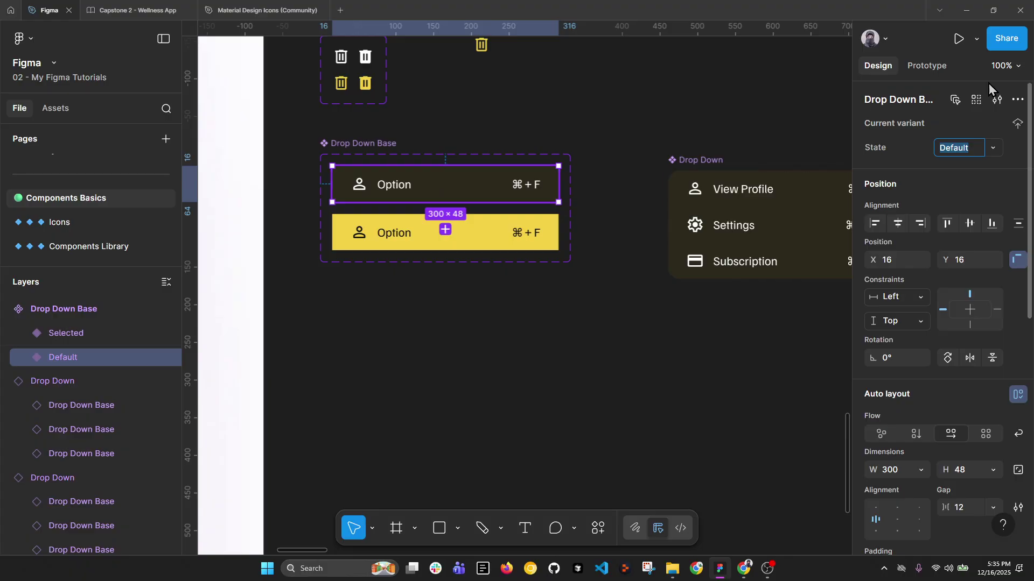
key(Escape)
key(Escape)
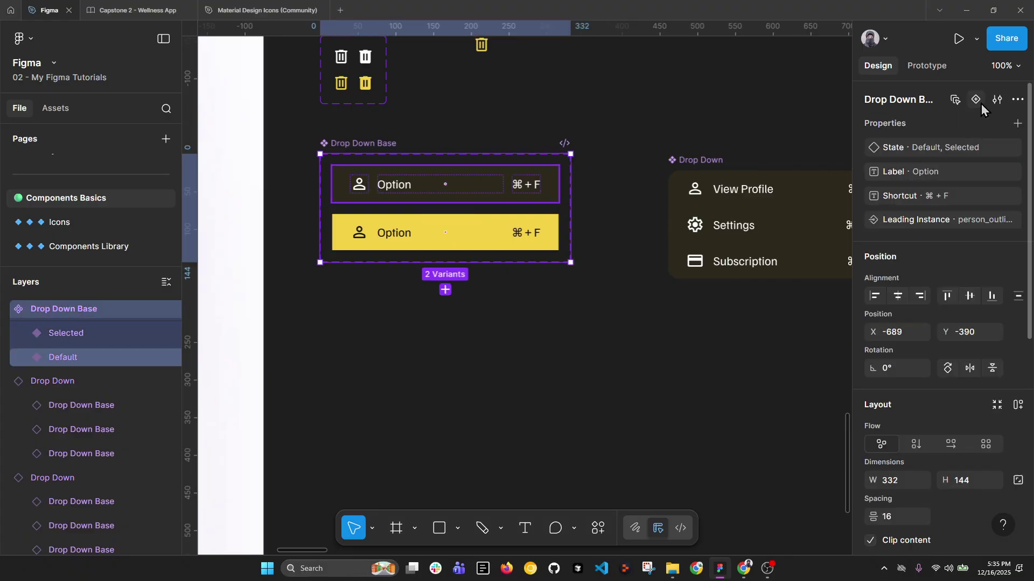
Step: Add a third Drop Down Base variant from Default and set its State value to Hover / Pressed
click(475, 193)
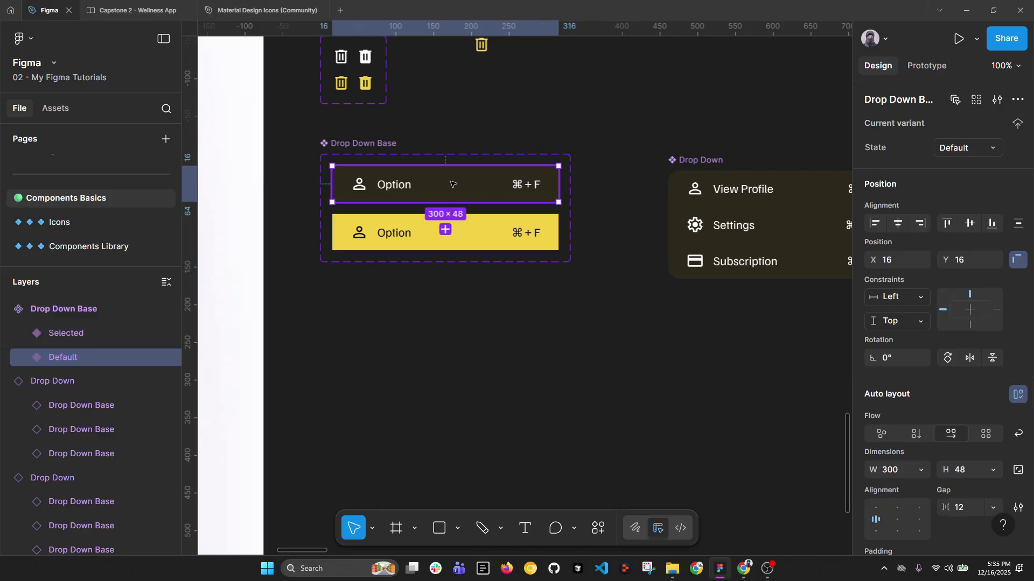
click(446, 230)
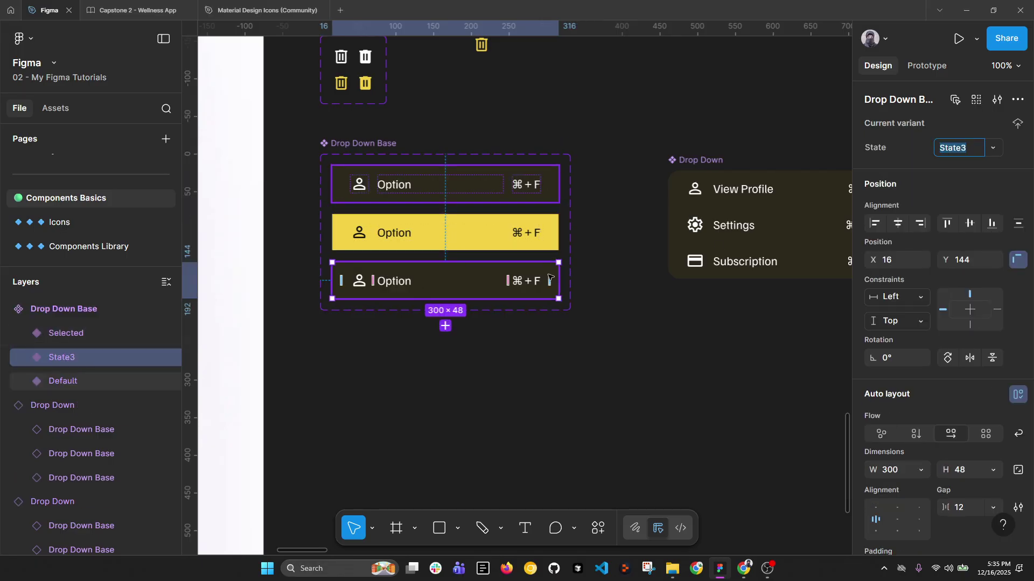
text(Hover)
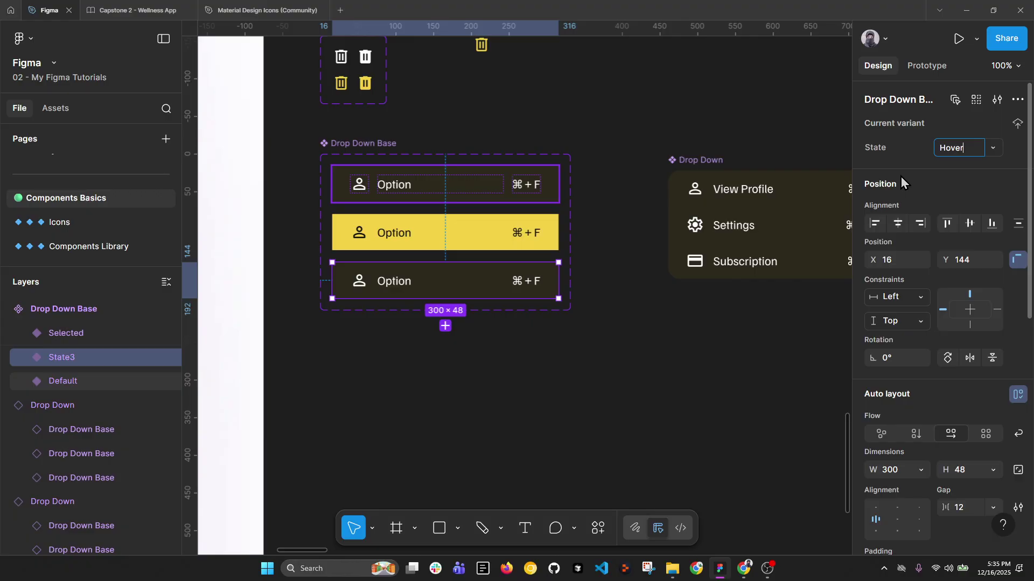
text( / Pressrf)
key(BackSpace)
key(BackSpace)
text(ed)
key(Return)
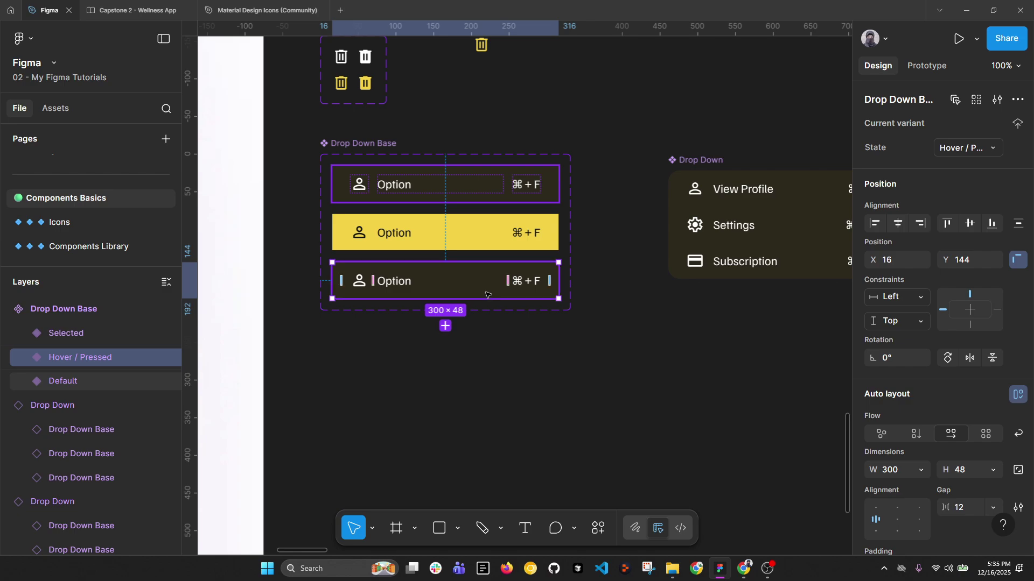
Step: Swap the Hover / Pressed and Selected variants so that Hover / Pressed sits directly below Default
shift+click(467, 239)
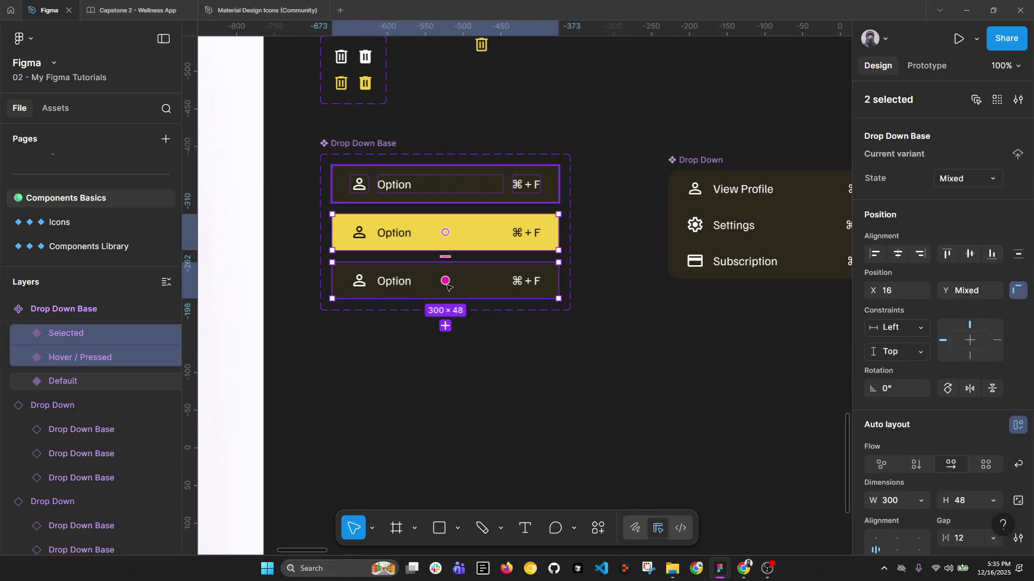
drag(446, 278, 447, 232)
click(635, 325)
Step: Set the fill of the Hover / Pressed variant in Drop Down Base to the Gray/400 style
click(460, 221)
scroll(964, 402, down, 5)
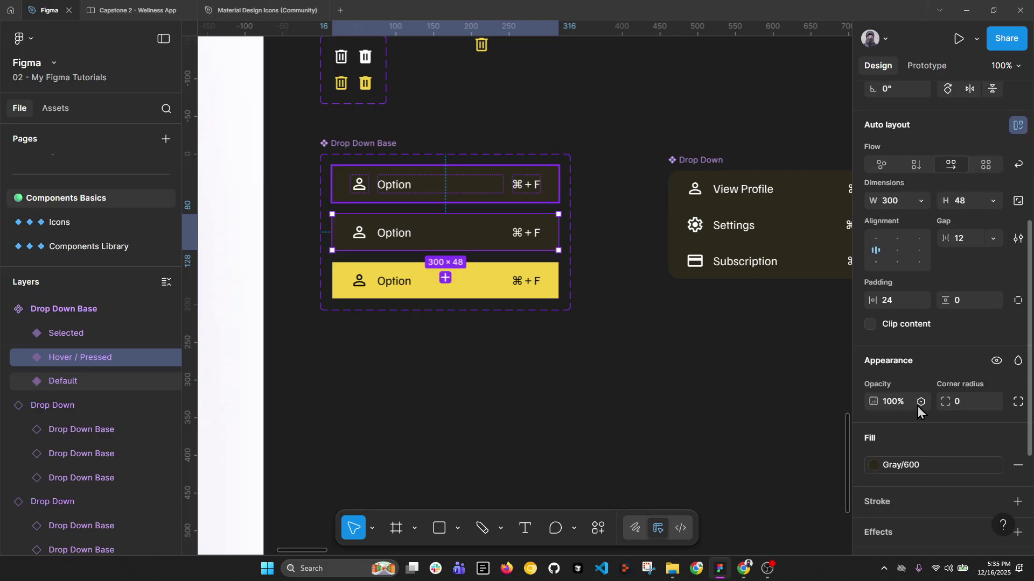
click(896, 465)
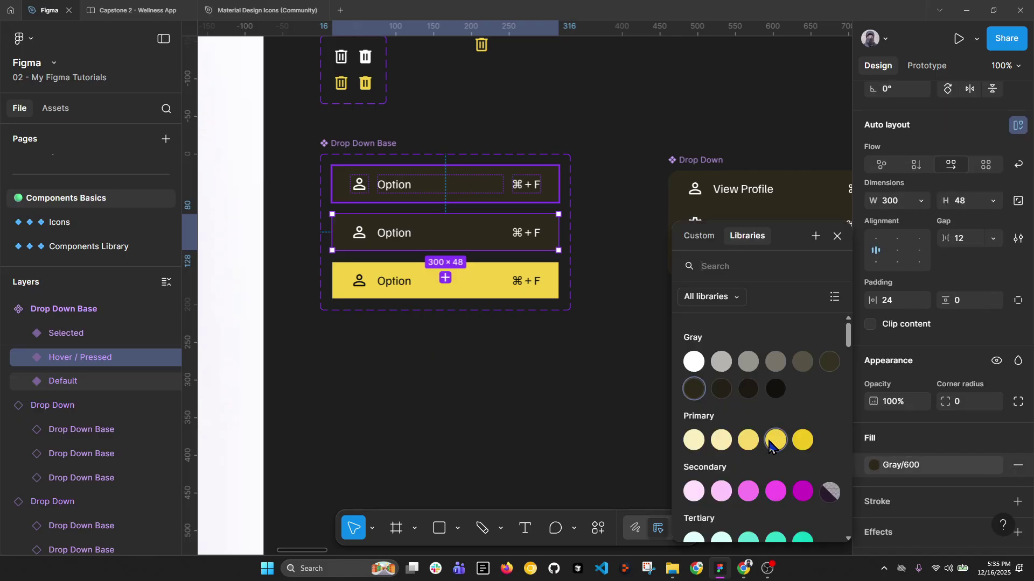
click(829, 362)
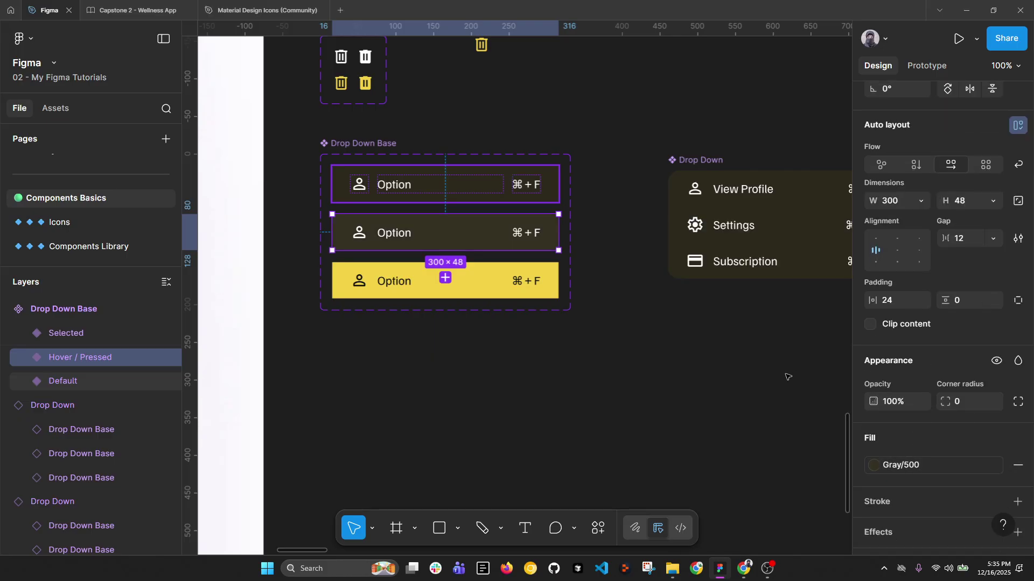
click(908, 465)
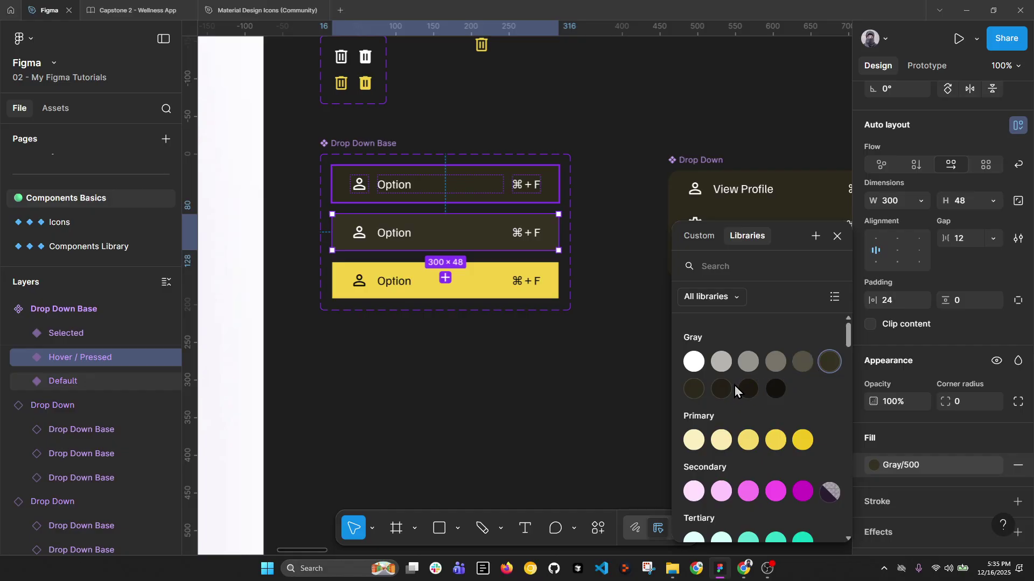
click(801, 362)
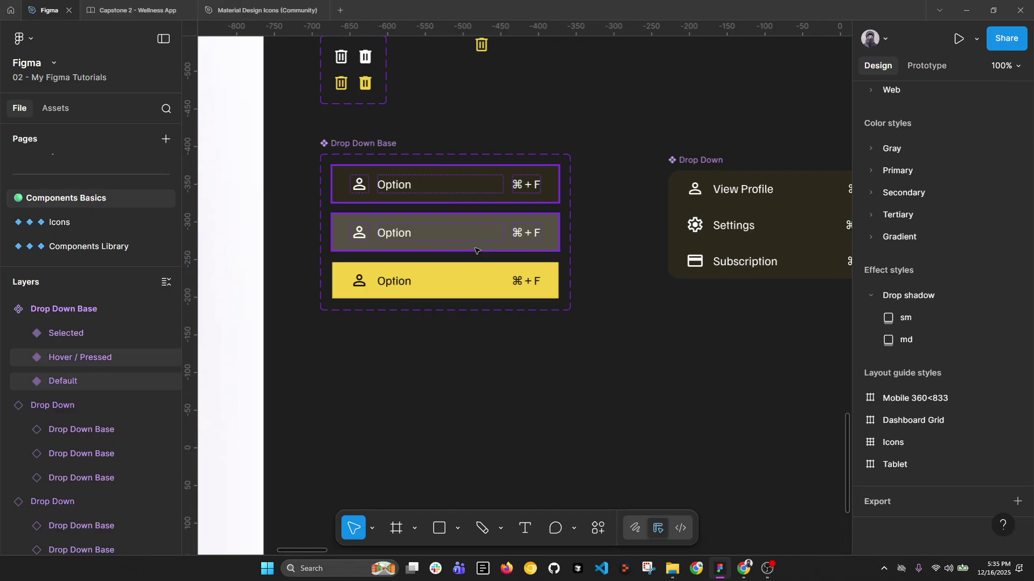
Step: Add a While hovering interaction that changes the Default variant of Drop Down Base to Hover / Pressed with Instant animation
scroll(623, 306, up, 2)
scroll(623, 307, right, 3)
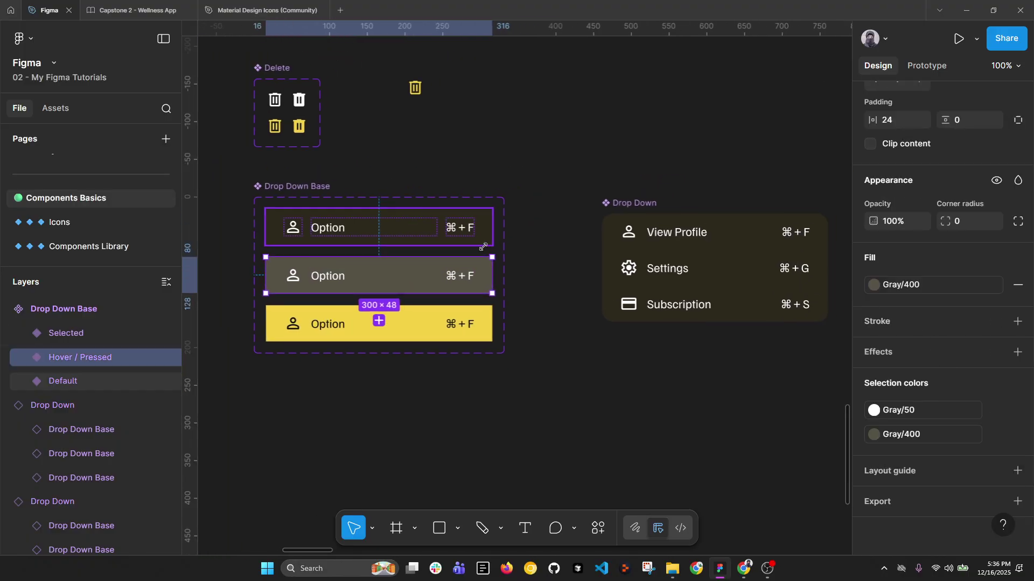
click(426, 213)
scroll(893, 183, up, 8)
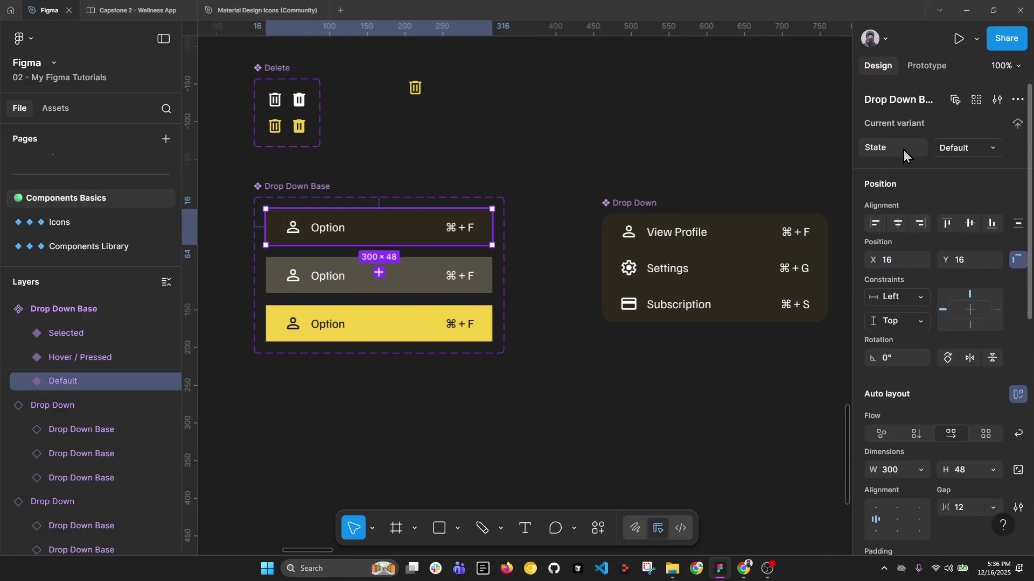
click(522, 171)
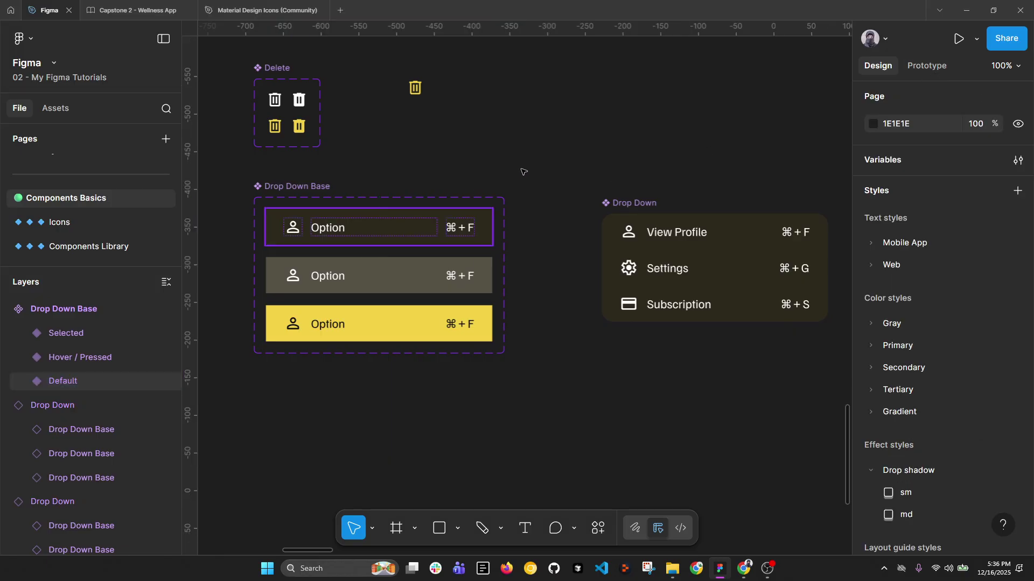
click(927, 67)
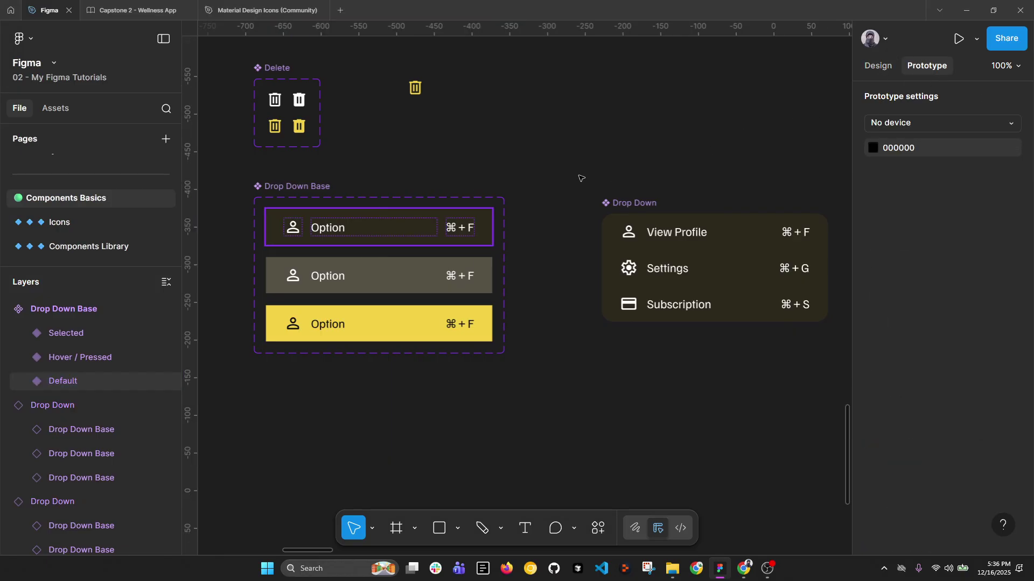
click(441, 228)
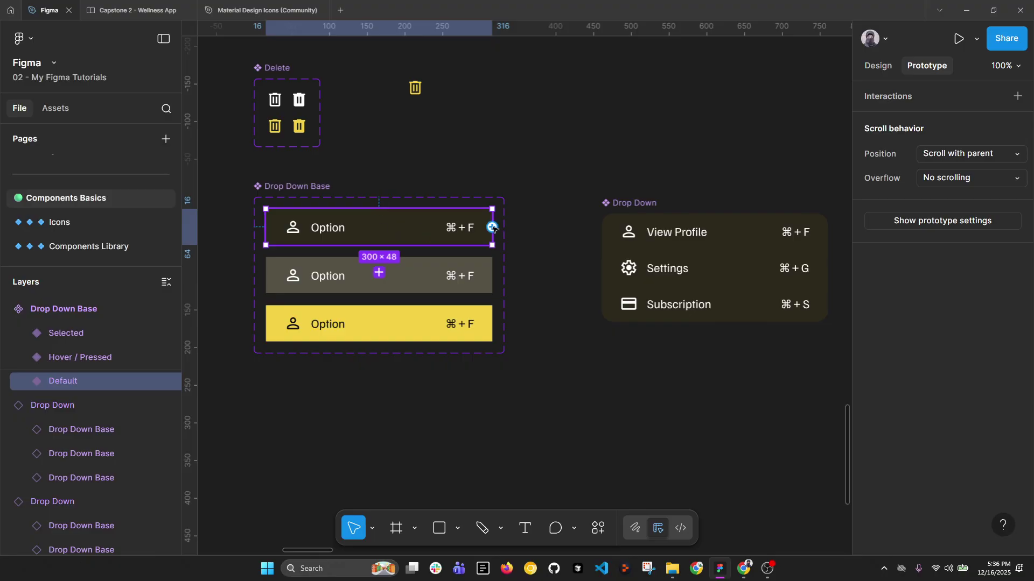
drag(493, 228, 431, 273)
click(384, 330)
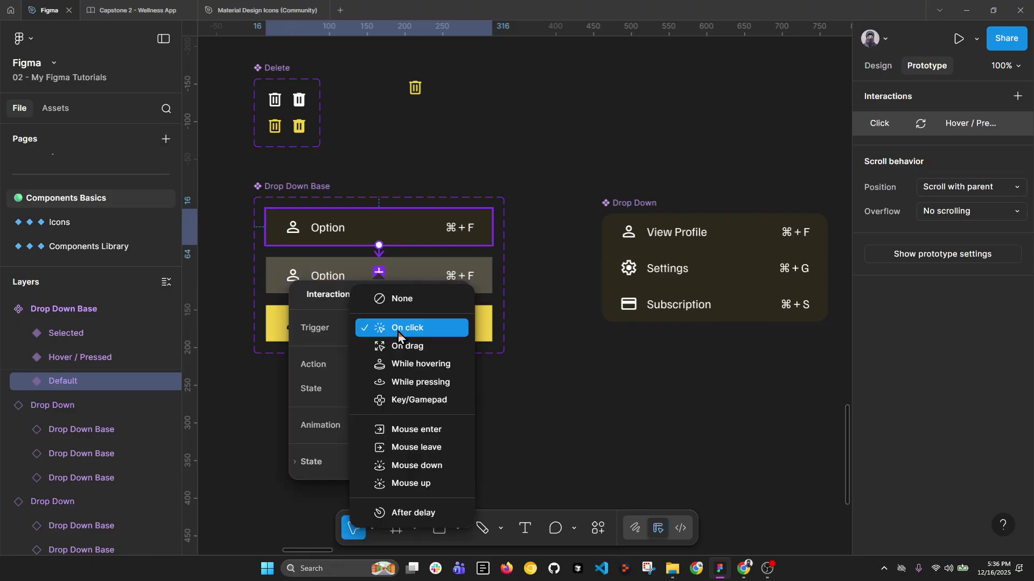
click(414, 365)
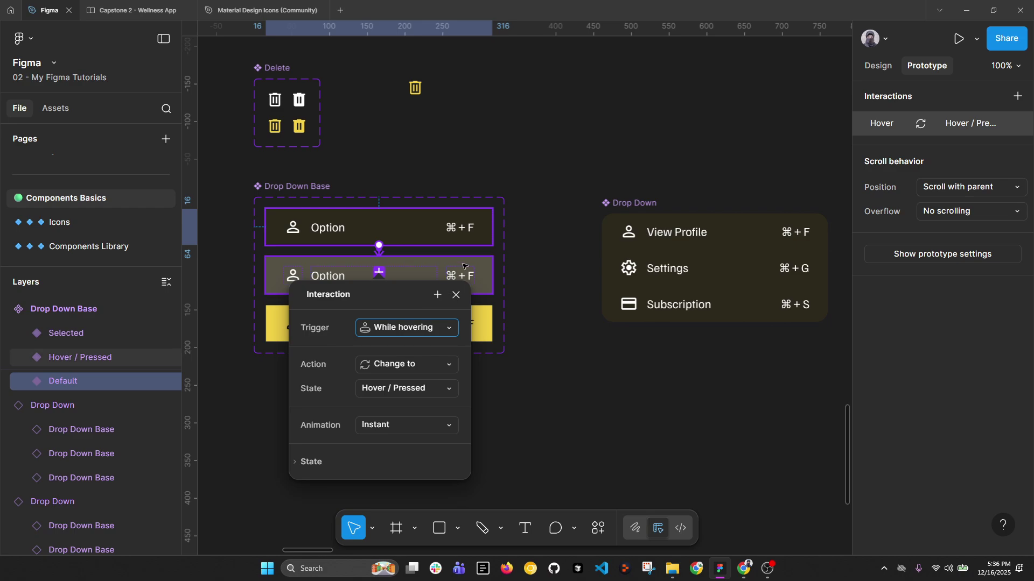
click(427, 427)
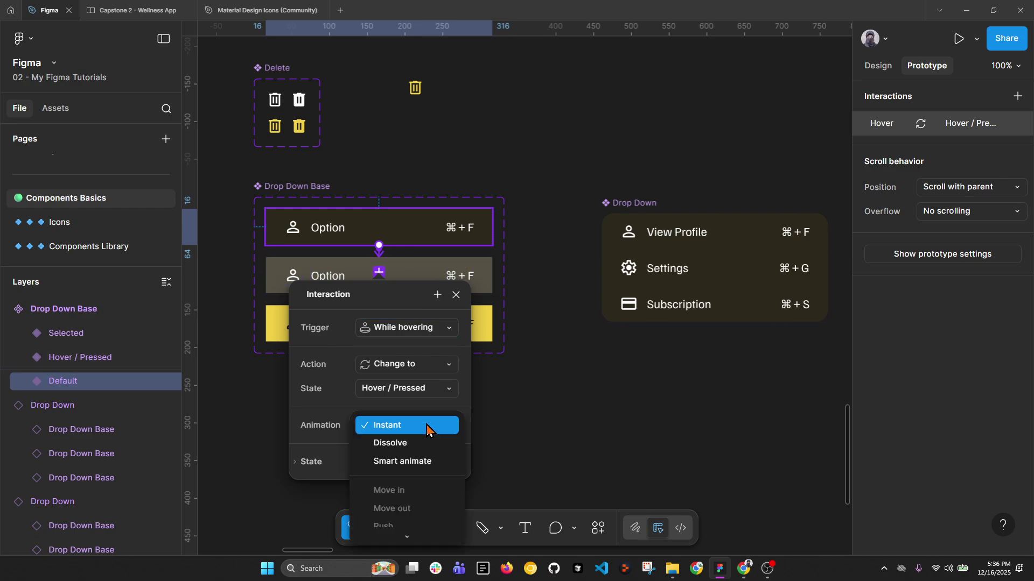
click(537, 399)
Step: Place a new instance of the Drop Down component in the empty area above the two existing instances
click(869, 66)
click(482, 124)
scroll(474, 127, down, 2)
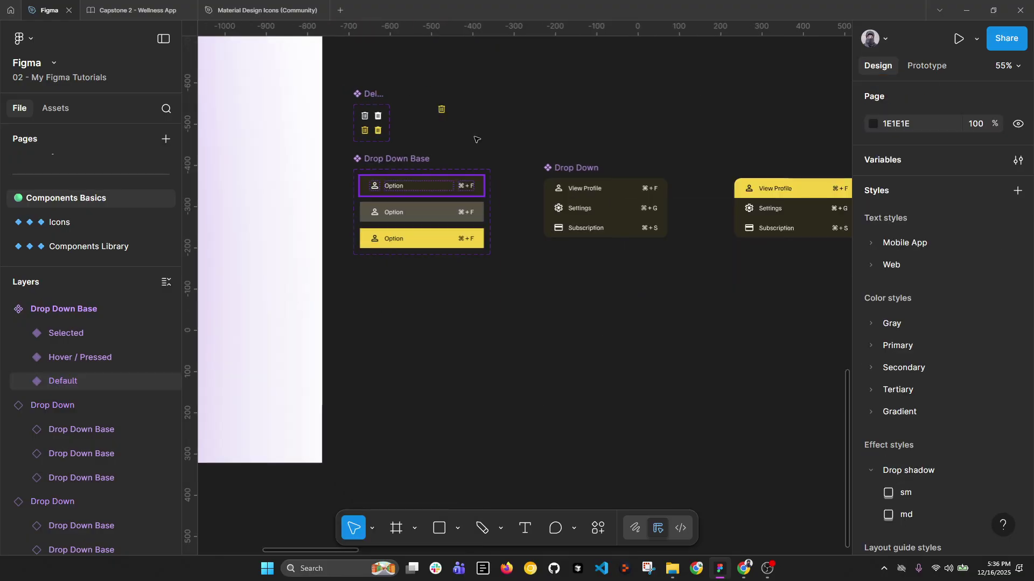
drag(666, 150, 409, 151)
scroll(485, 194, left, 3)
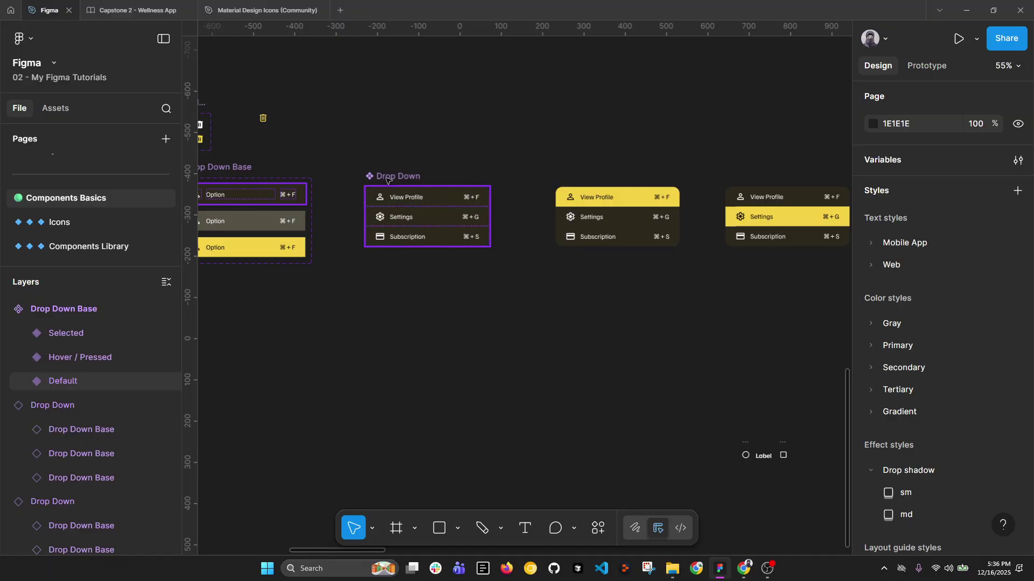
click(441, 213)
drag(442, 213, 567, 154)
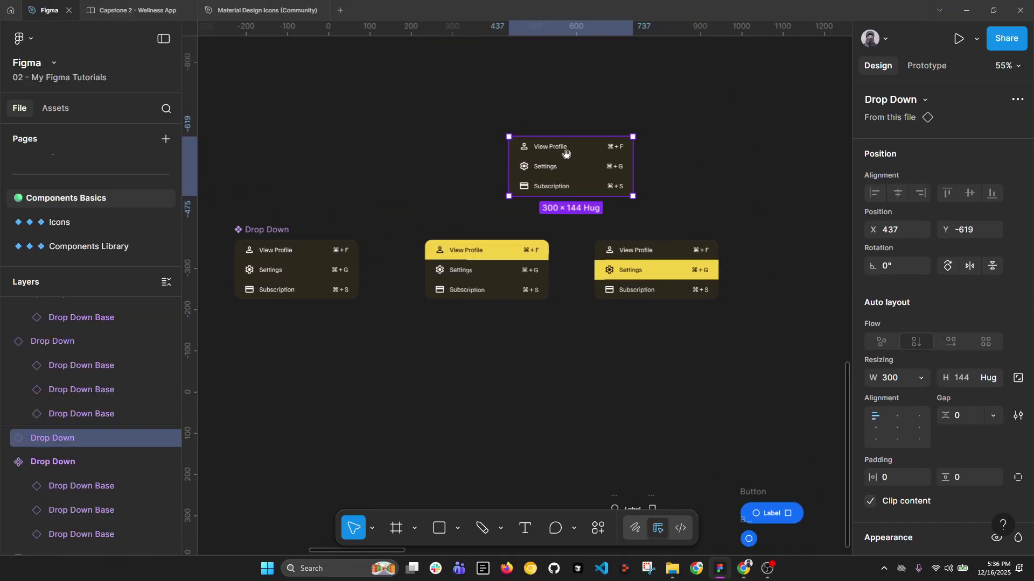
Step: Wrap the new Drop Down instance in a frame, enlarge it to about 522 × 305, and move the menu to its middle
scroll(567, 155, up, 5)
right_click(556, 156)
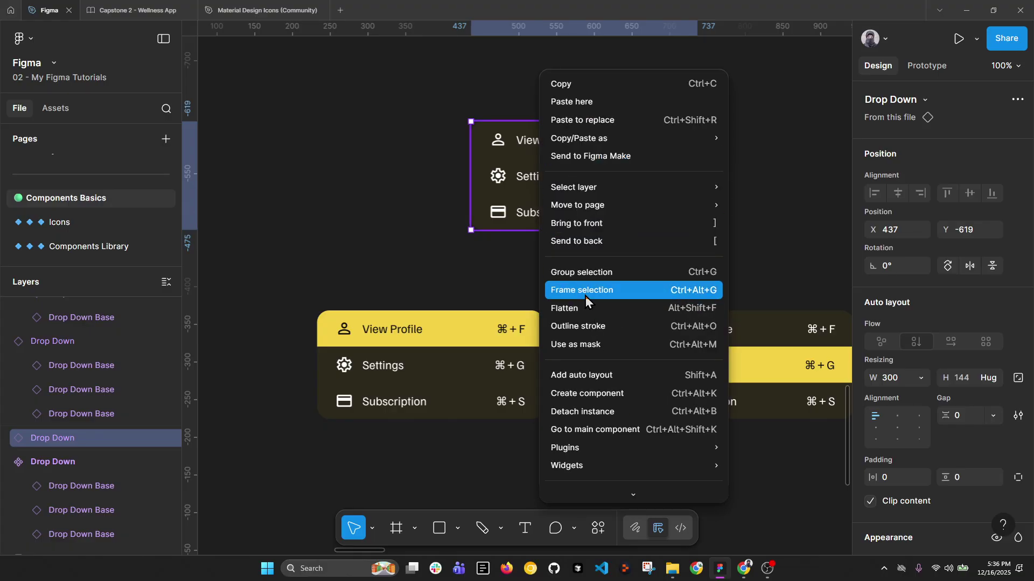
click(586, 288)
scroll(495, 177, down, 5)
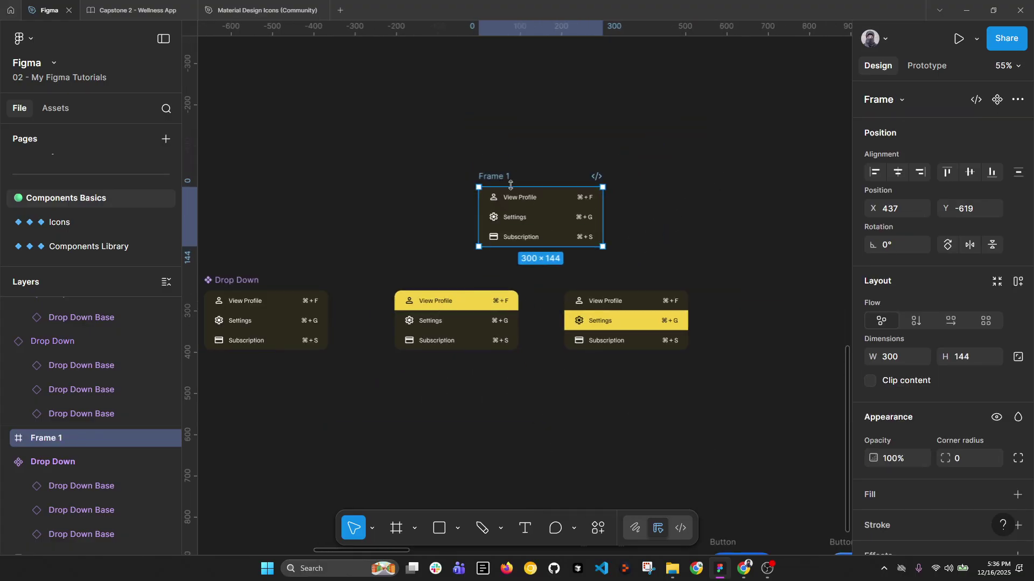
drag(496, 187, 496, 121)
drag(478, 177, 434, 177)
drag(599, 179, 651, 179)
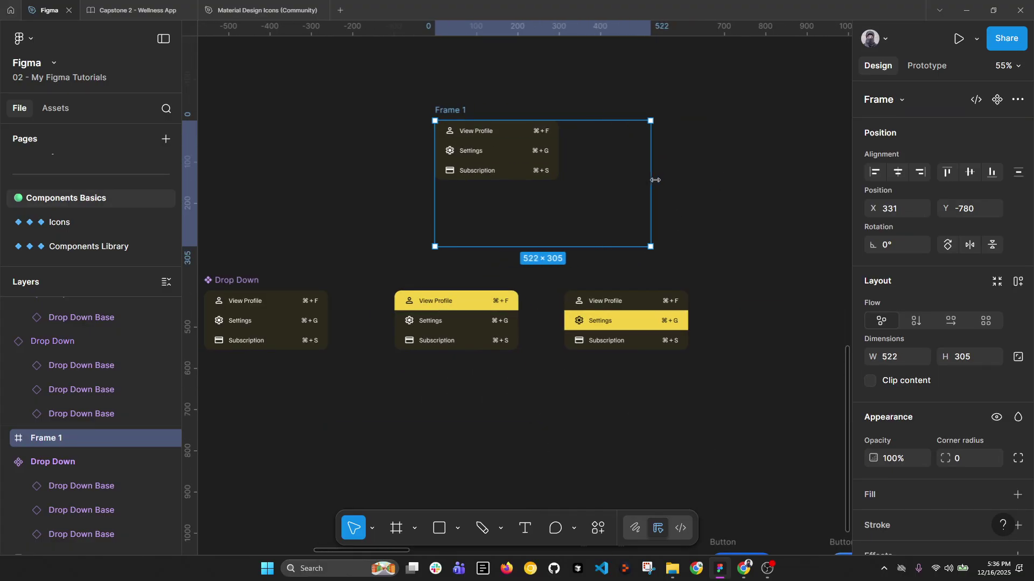
drag(506, 162, 556, 195)
Step: Add a solid FFFFFF fill to the frame around the new Drop Down instance
click(463, 110)
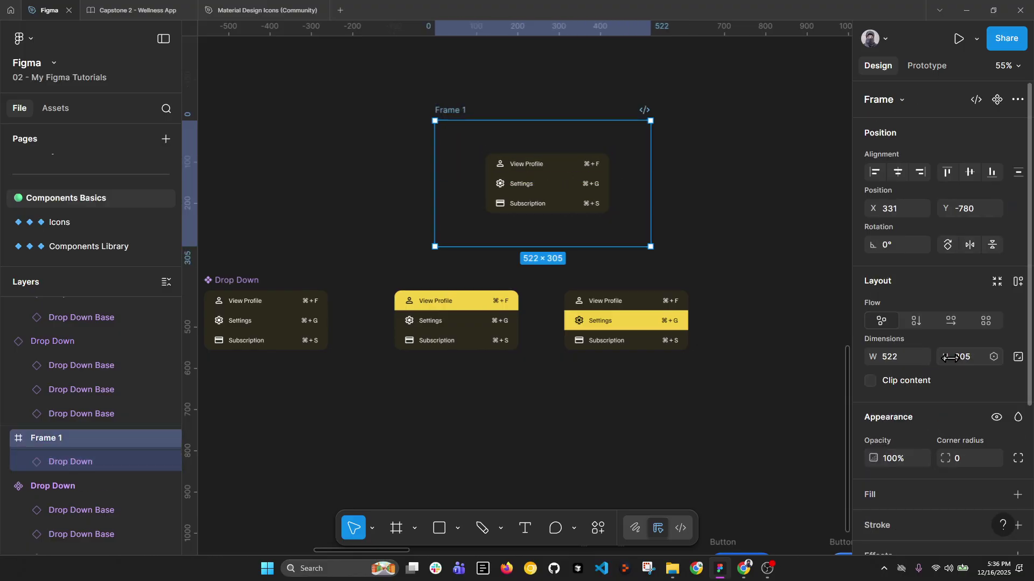
scroll(1007, 323, down, 4)
click(1018, 291)
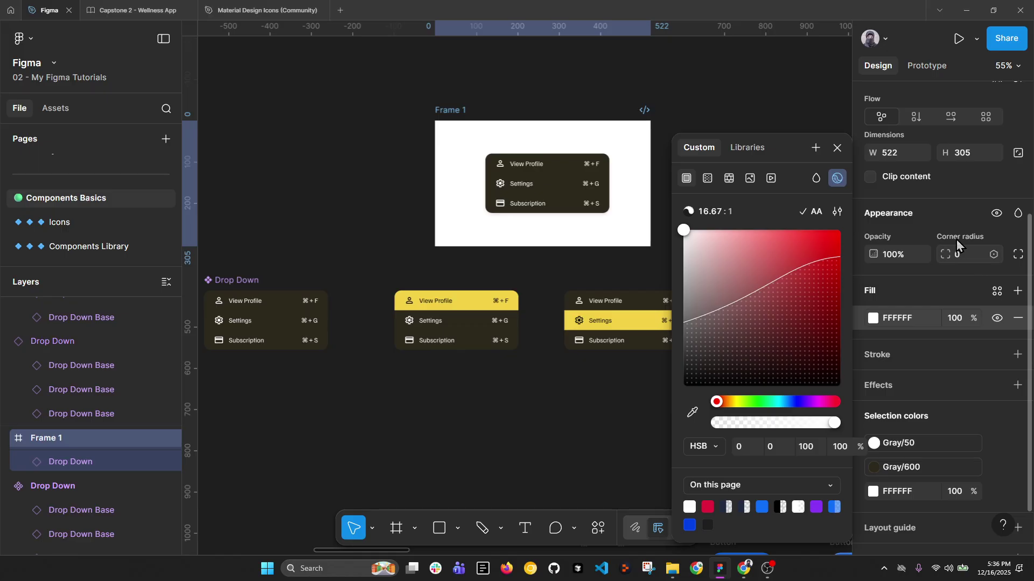
Step: Make the white frame a flow starting point and run the prototype to test the row hover
click(941, 72)
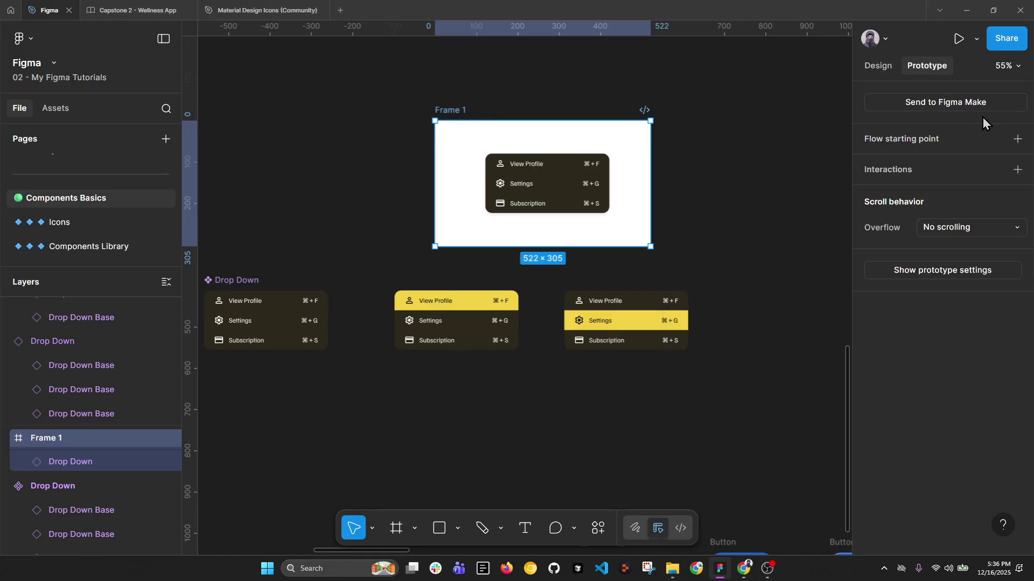
click(1017, 138)
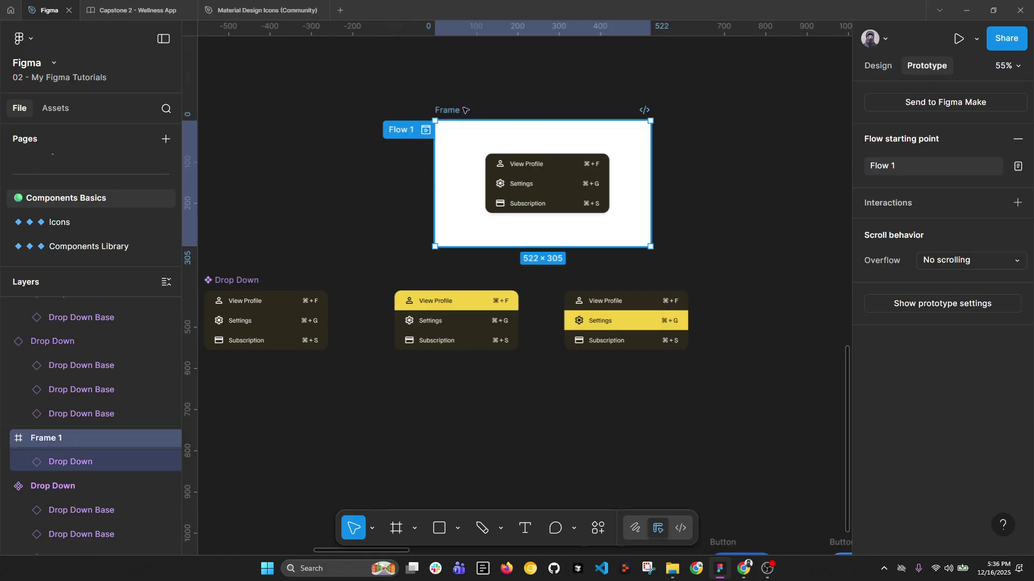
click(958, 38)
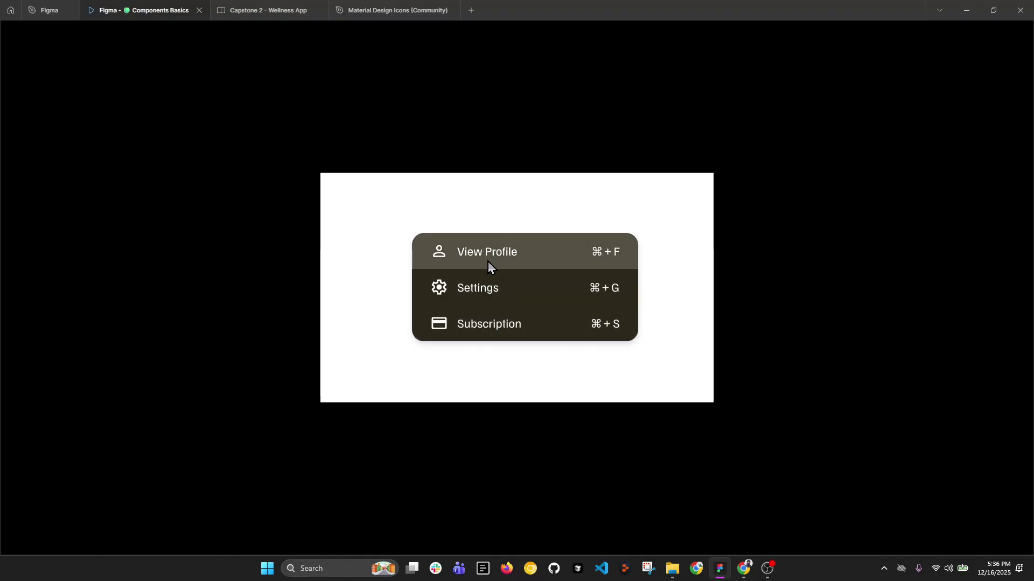
Step: Set the View Profile row in the framed Drop Down to the Selected state and check it in the prototype preview
click(54, 10)
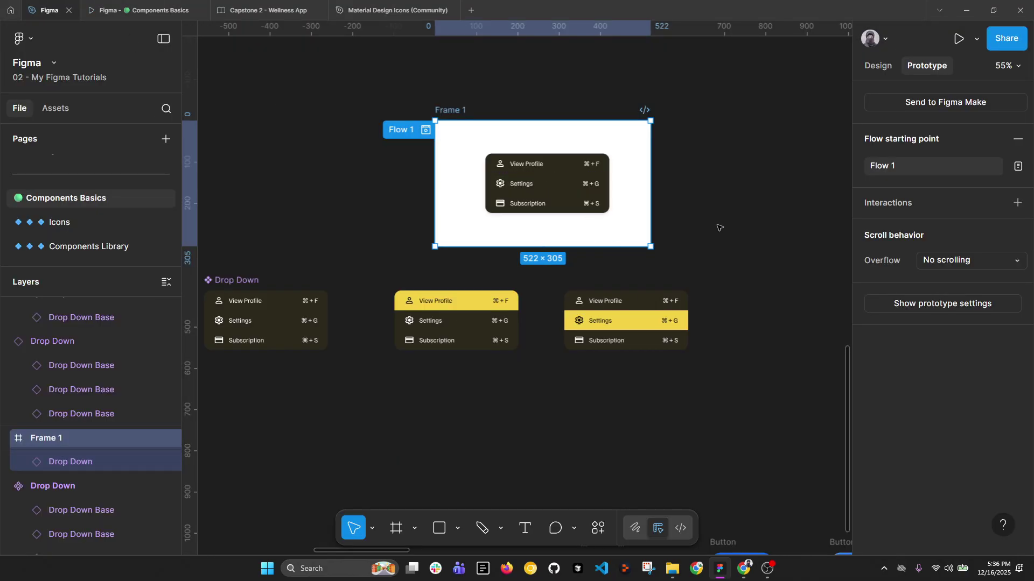
scroll(588, 204, up, 2)
click(577, 170)
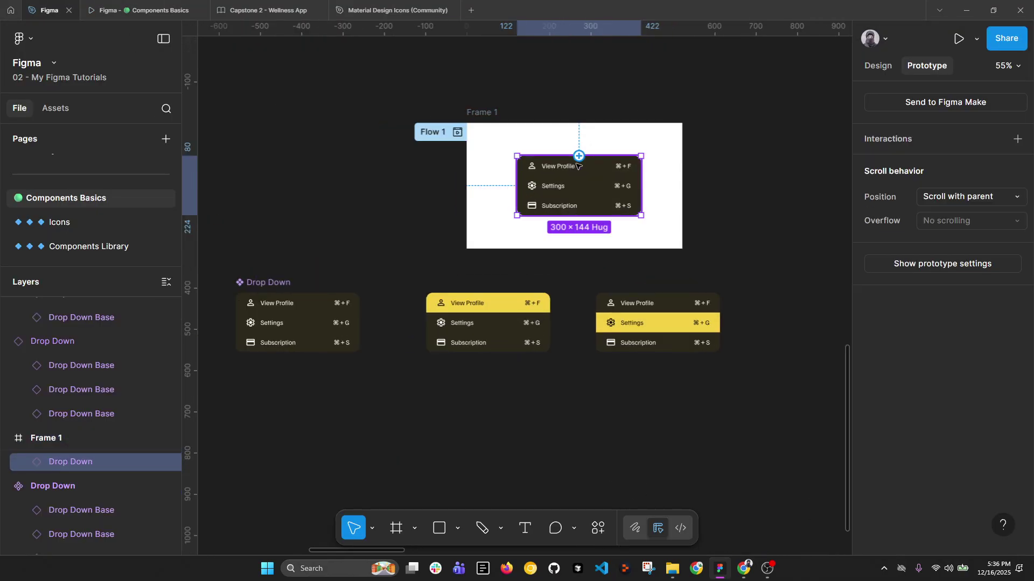
double_click(619, 173)
click(883, 66)
click(969, 142)
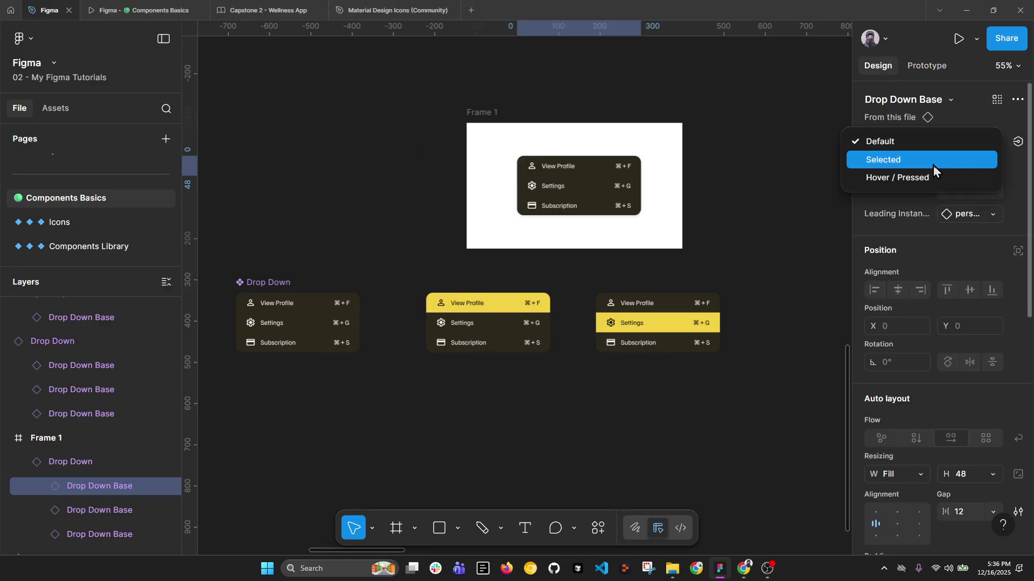
click(917, 160)
click(346, 106)
click(132, 10)
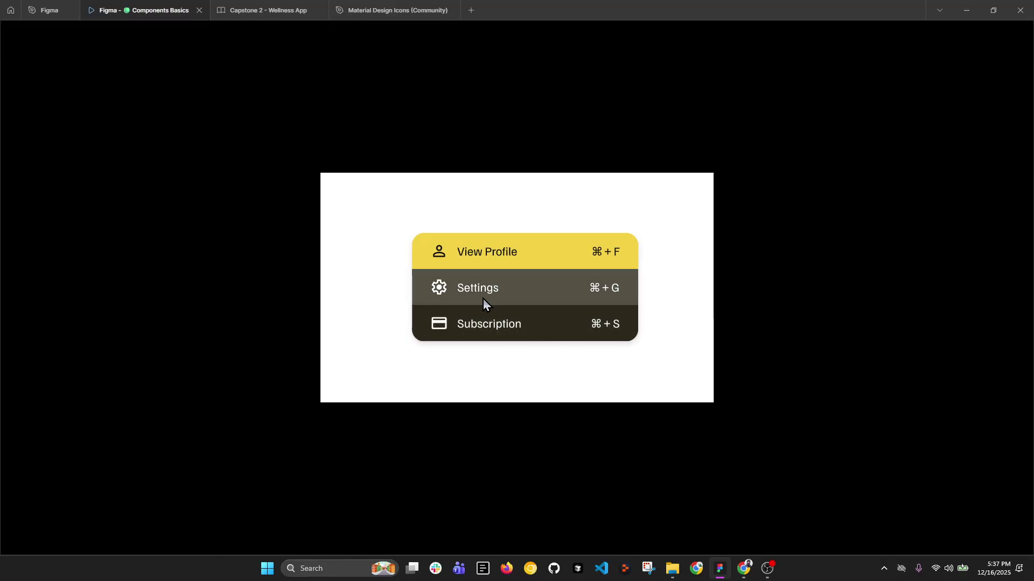
Step: Return to the design file and move the prototype frame to the end of the row of Drop Down instances
click(48, 9)
scroll(732, 213, down, 2)
scroll(732, 215, left, 2)
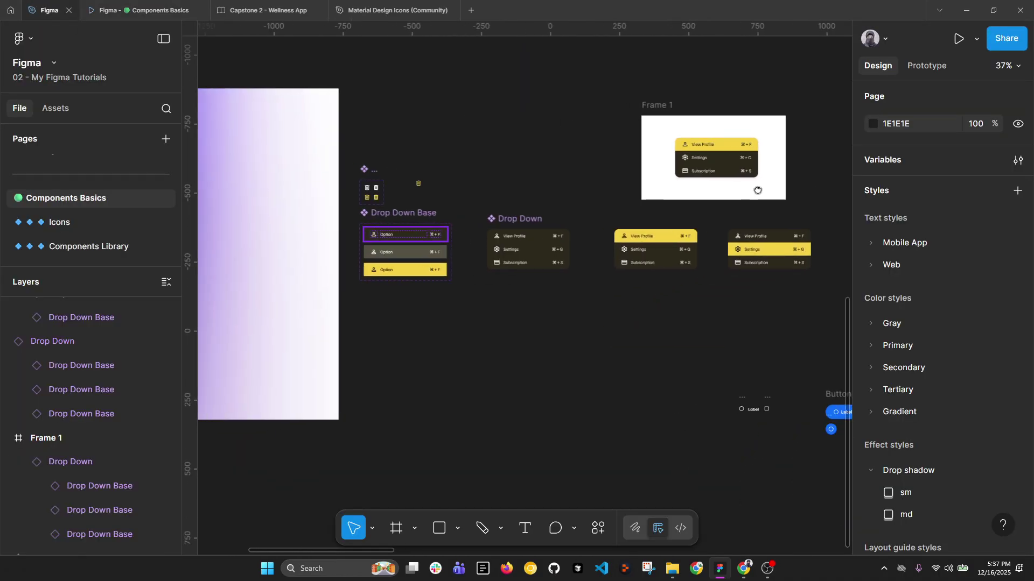
scroll(646, 161, right, 3)
drag(552, 107, 726, 216)
scroll(779, 205, right, 3)
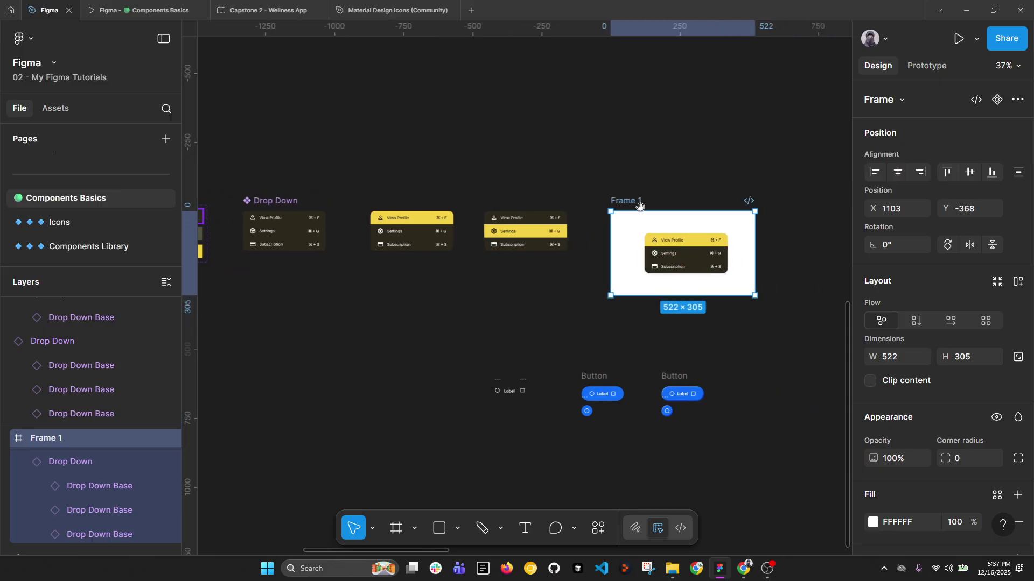
Step: Examine the Drop Down Base variants and their Option label beside the reference menu image
scroll(541, 160, left, 5)
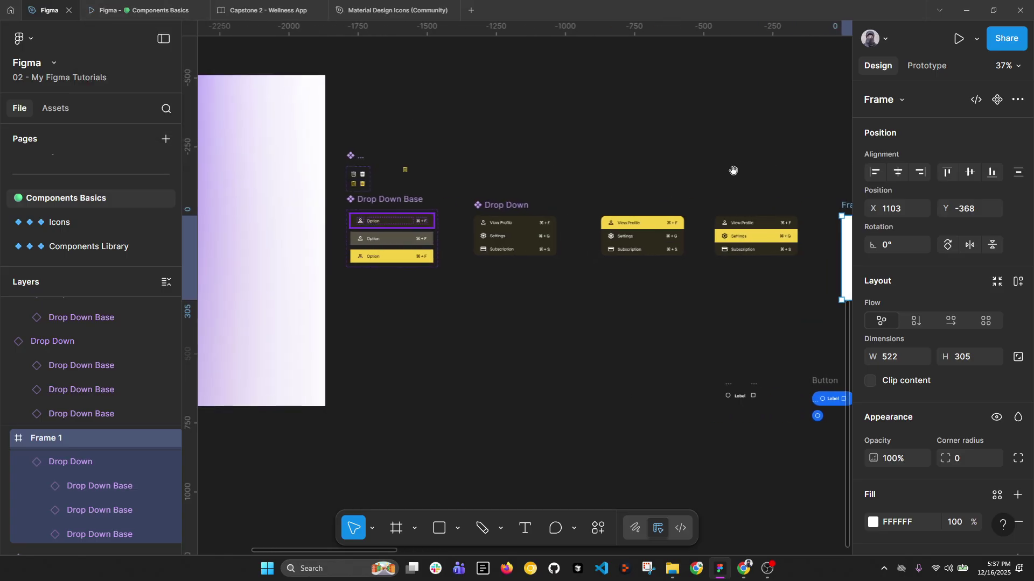
scroll(440, 238, up, 3)
click(517, 327)
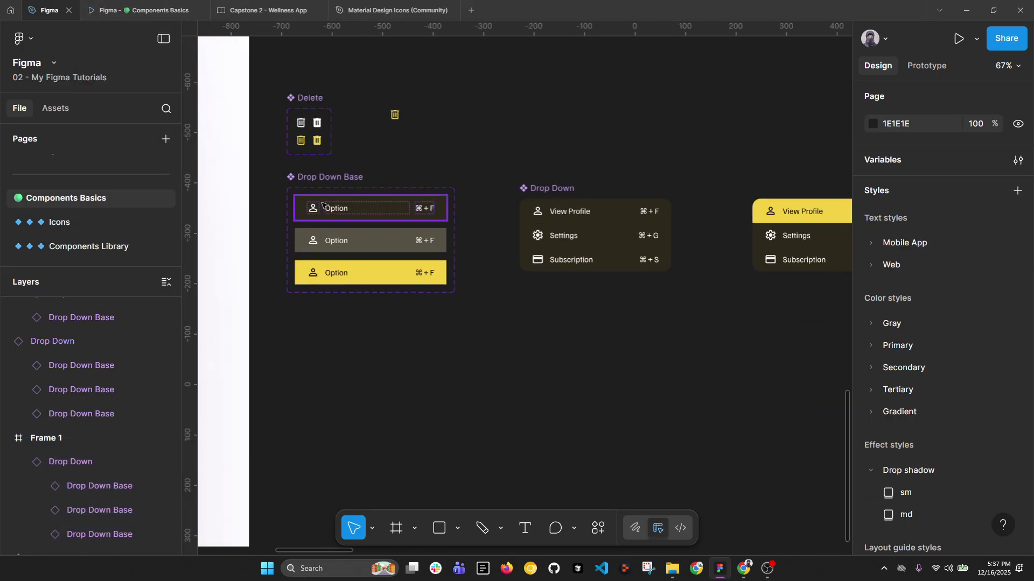
scroll(321, 205, up, 3)
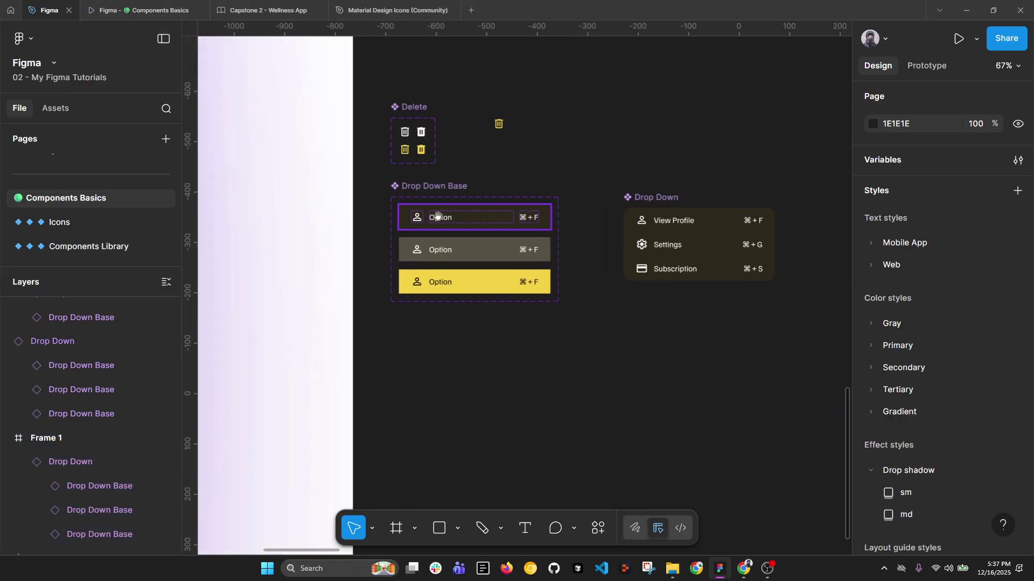
double_click(441, 221)
scroll(479, 219, down, 3)
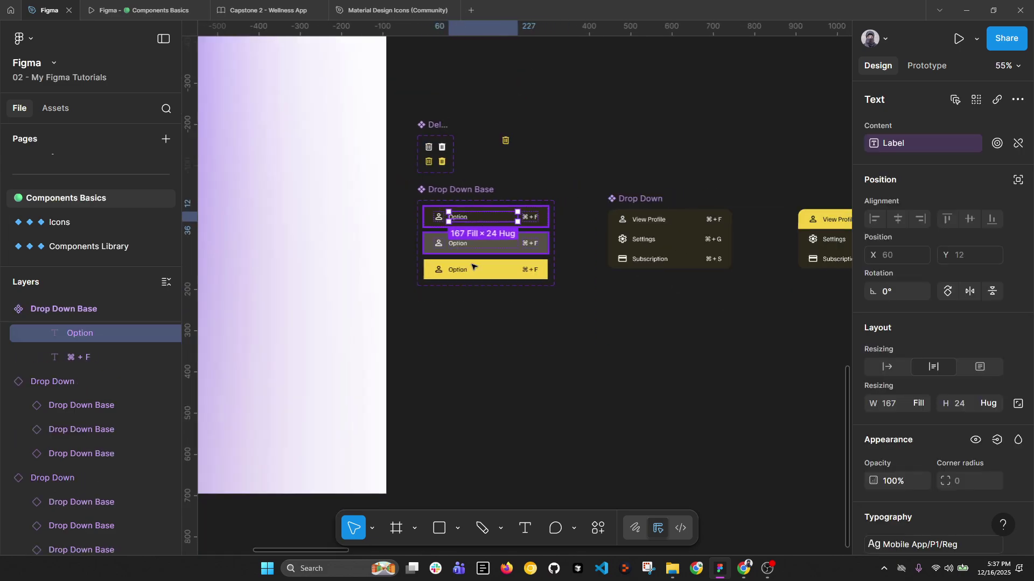
drag(415, 328, 682, 321)
scroll(472, 200, right, 5)
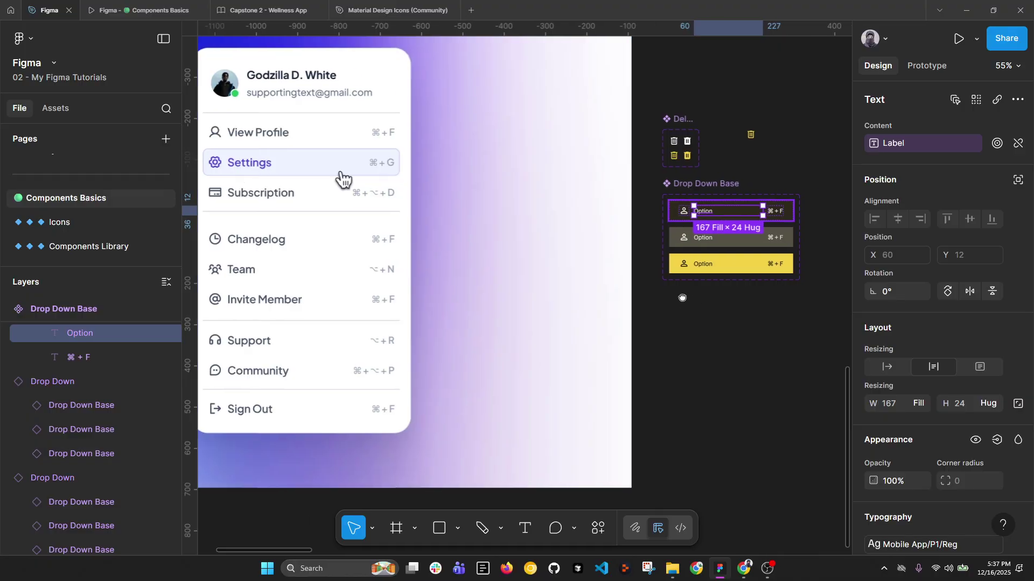
Step: Examine the person icon layers and the property types that can be created for the Drop Down Base component set
scroll(473, 200, up, 3)
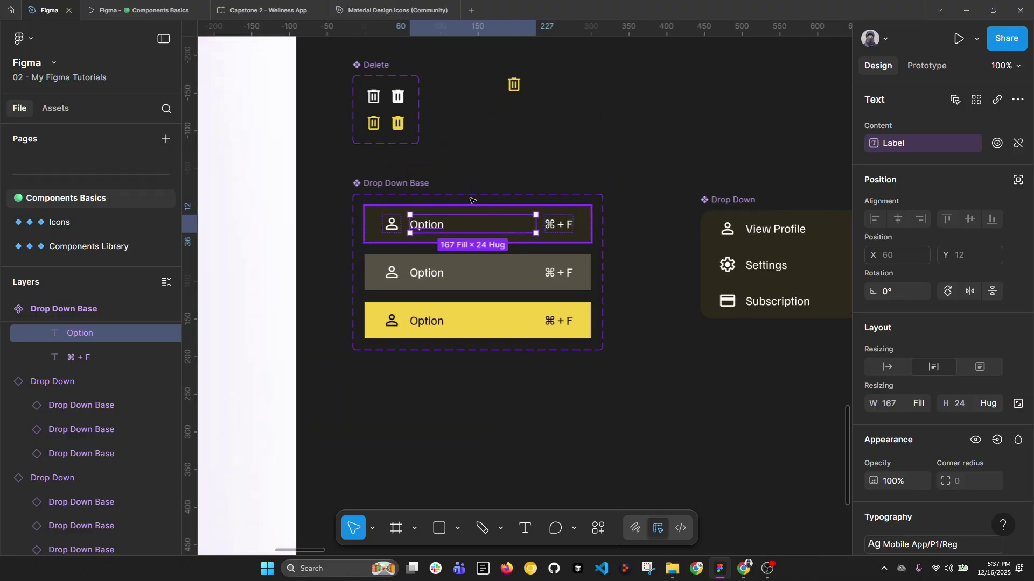
scroll(485, 206, down, 3)
scroll(487, 211, up, 3)
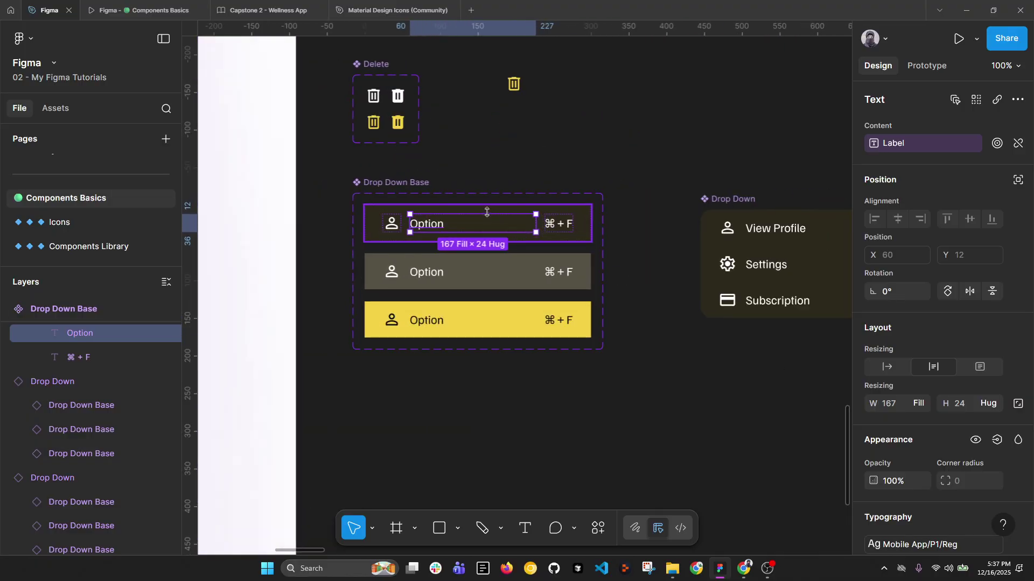
click(388, 223)
click(998, 99)
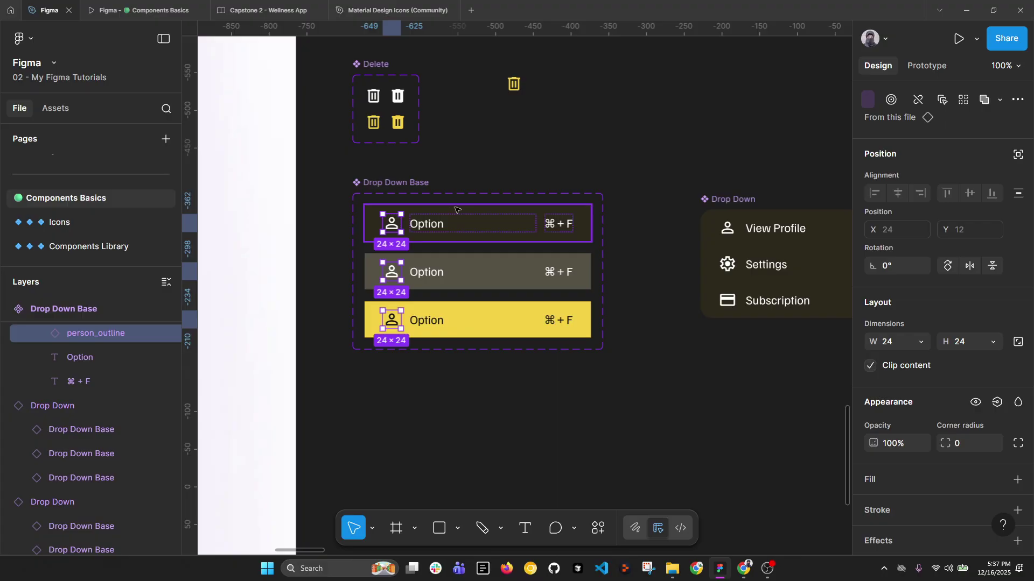
click(630, 172)
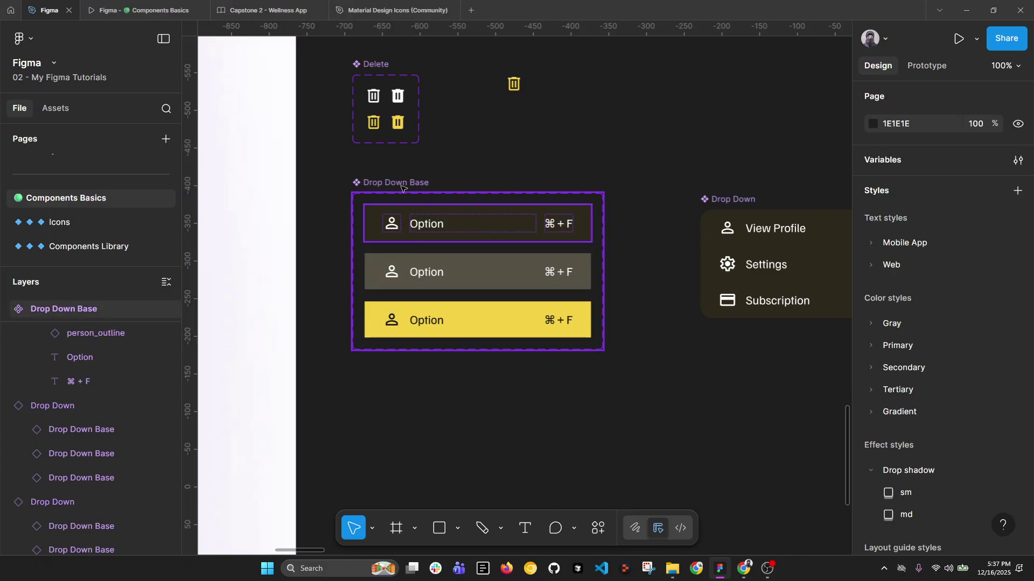
click(64, 308)
click(1017, 124)
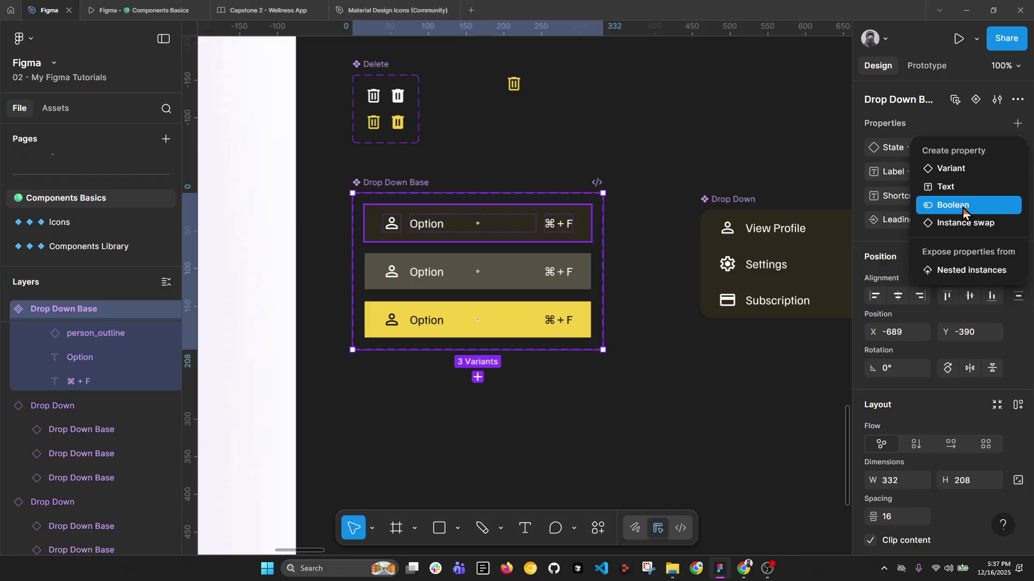
key(Escape)
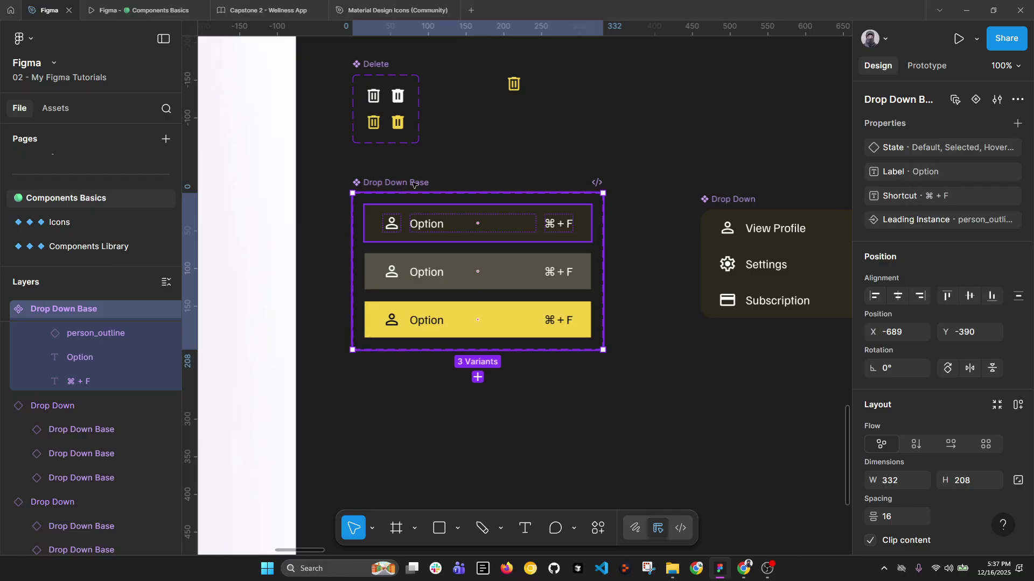
Step: Create a visibility property named Leading Icon, set to True, for the person icons in all three Drop Down Base variants
double_click(396, 221)
ctrl+shift+click(397, 271)
ctrl+shift+click(400, 319)
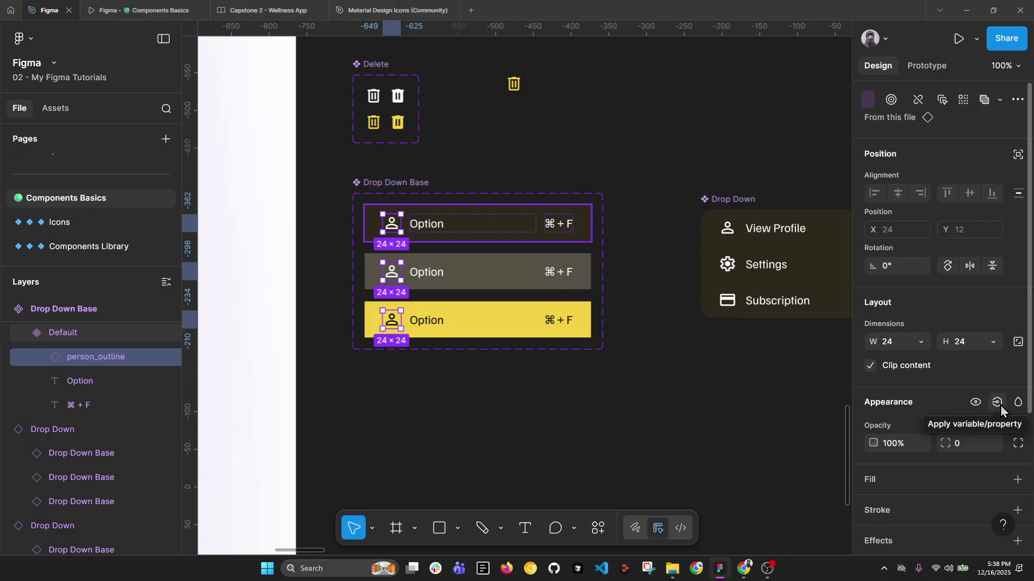
click(432, 231)
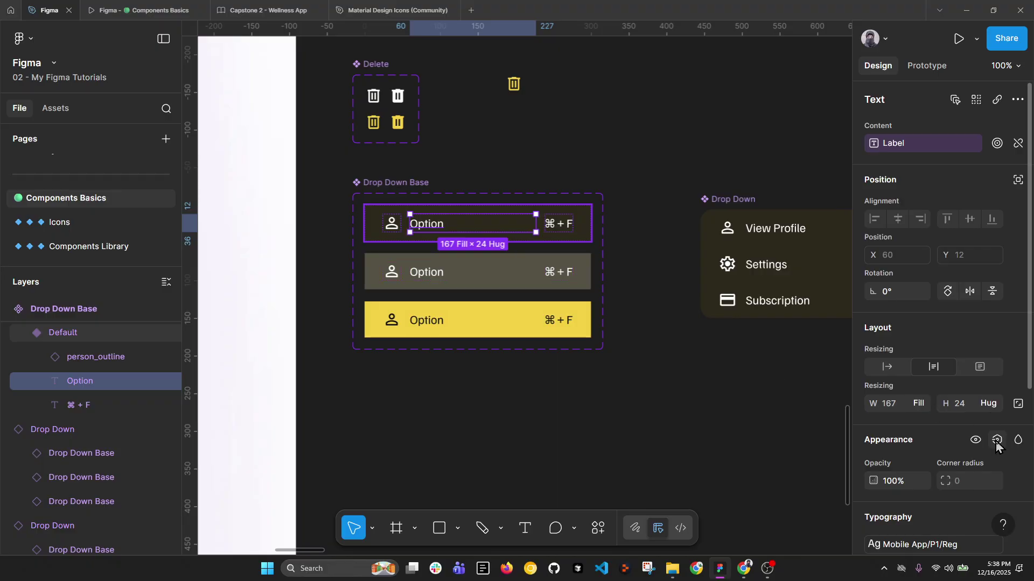
key(Tab)
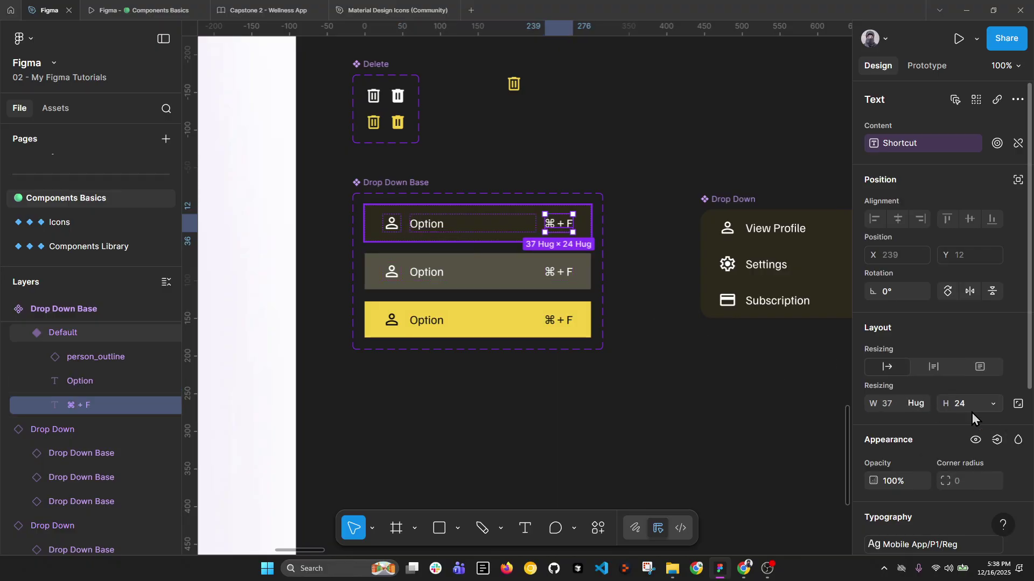
key(Tab)
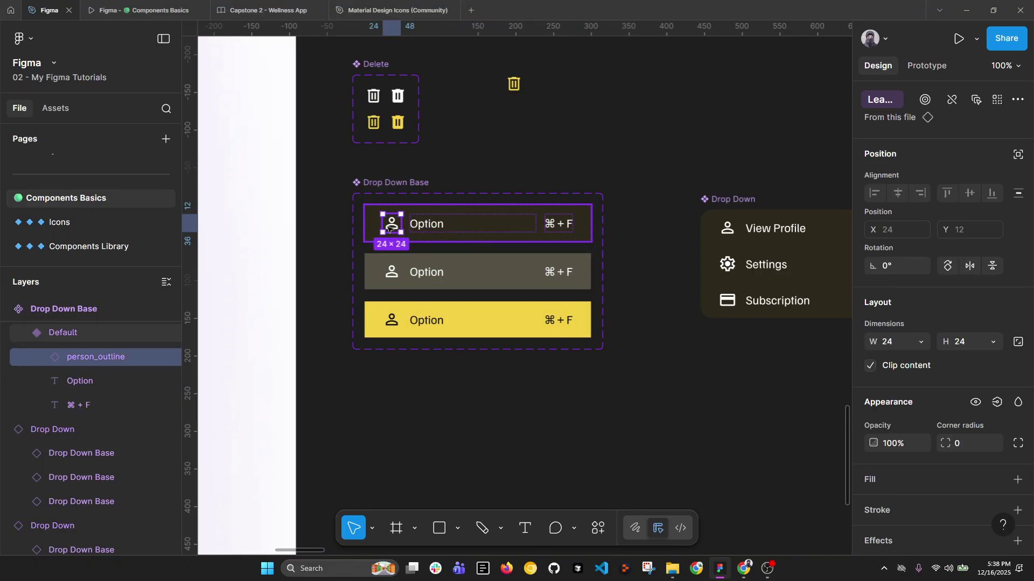
click(996, 101)
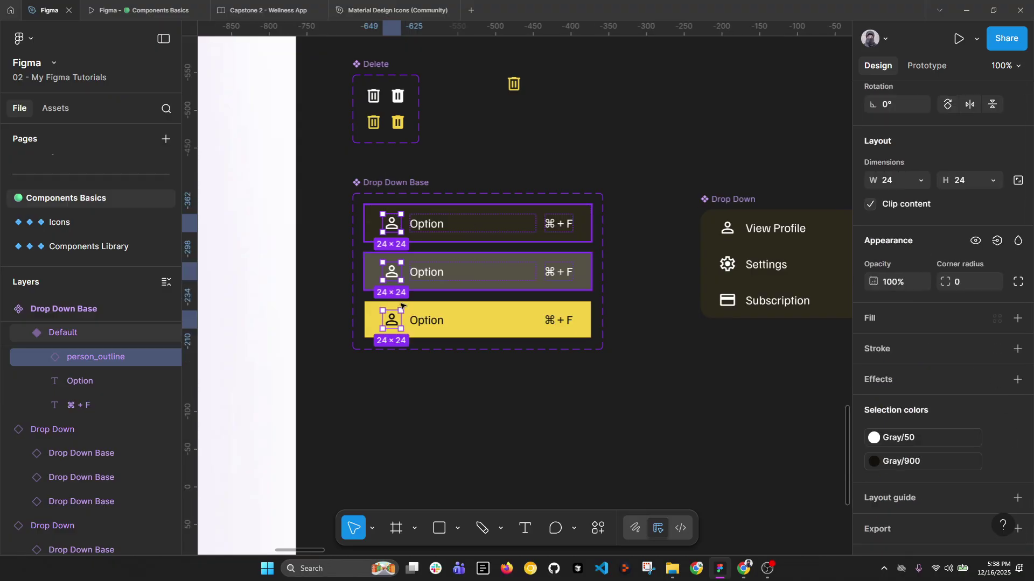
click(997, 240)
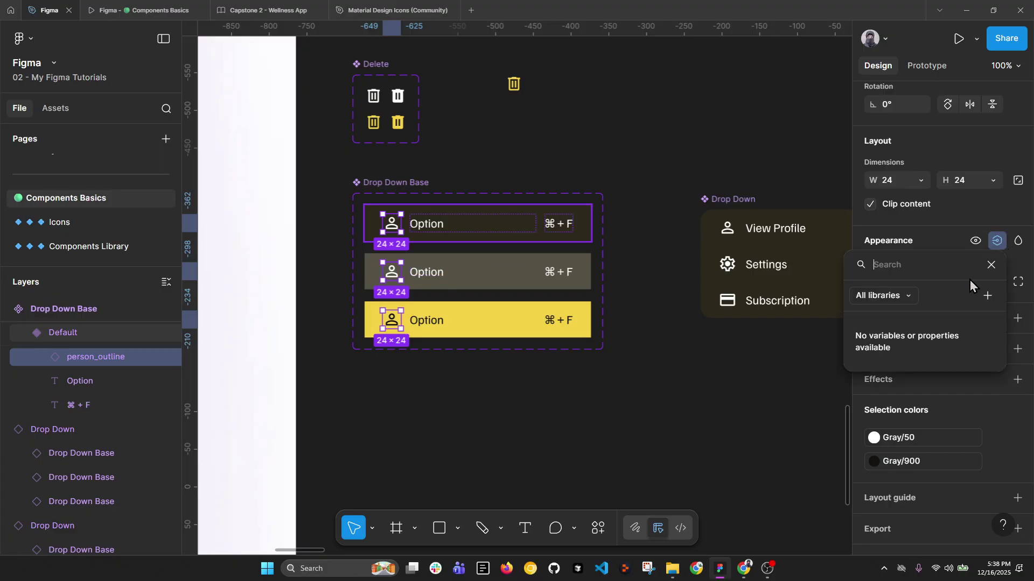
click(987, 296)
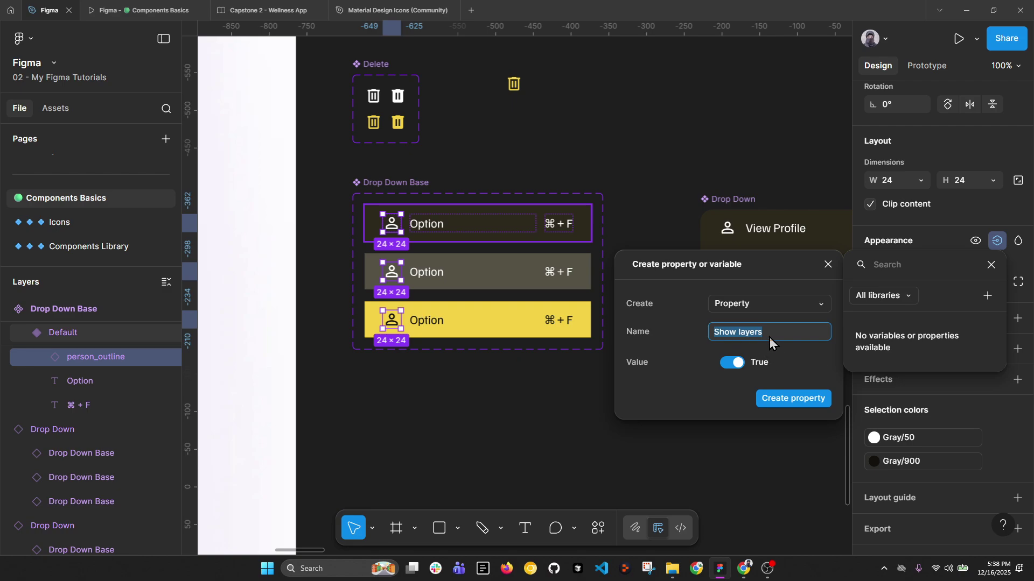
text(Leading Icon)
click(789, 400)
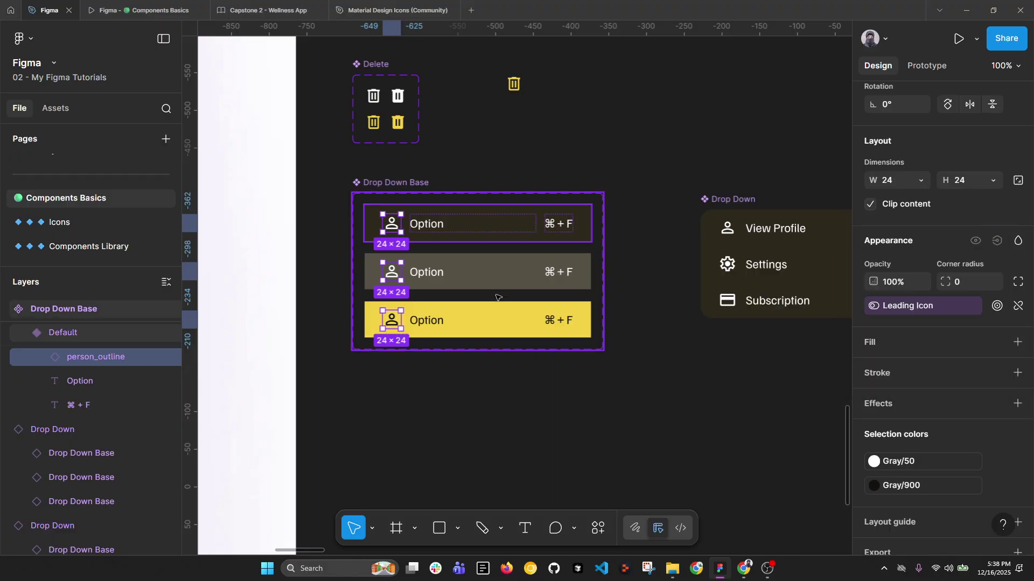
Step: Place an instance of the Default Drop Down Base variant in the empty space below the Drop Down component
scroll(638, 434, down, 3)
drag(706, 309, 571, 301)
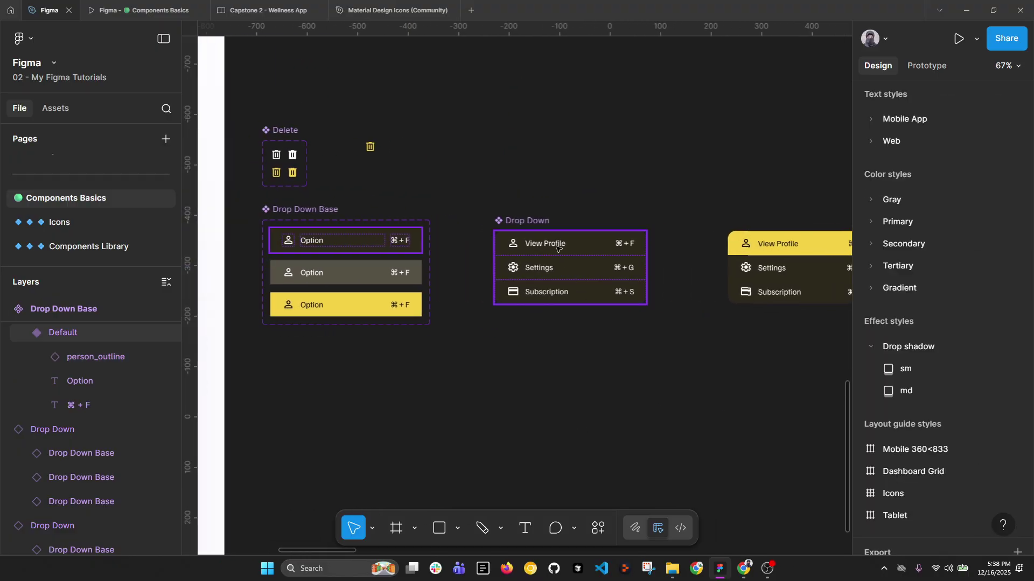
click(350, 237)
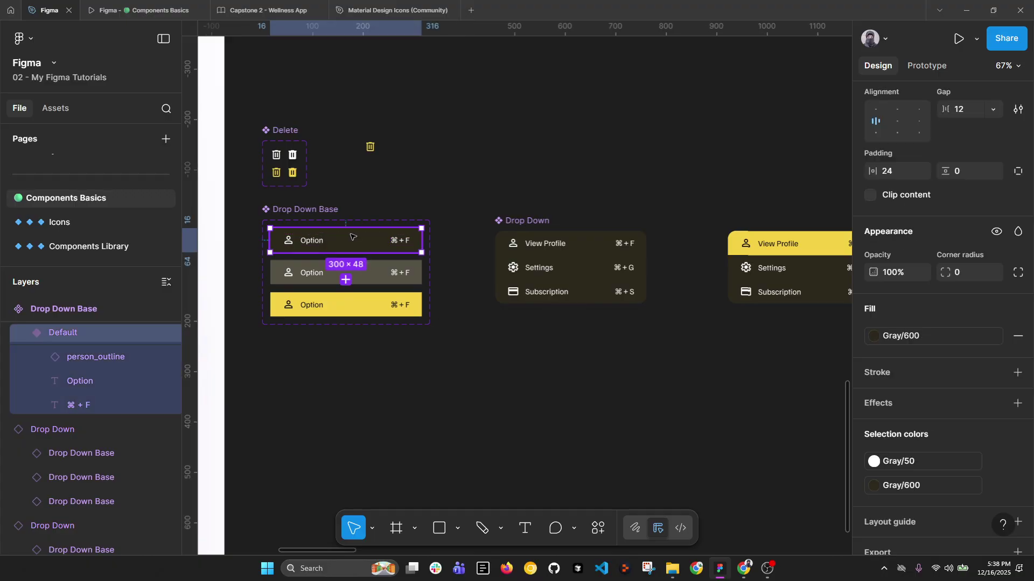
drag(350, 237, 536, 389)
scroll(536, 389, left, 3)
scroll(971, 193, up, 5)
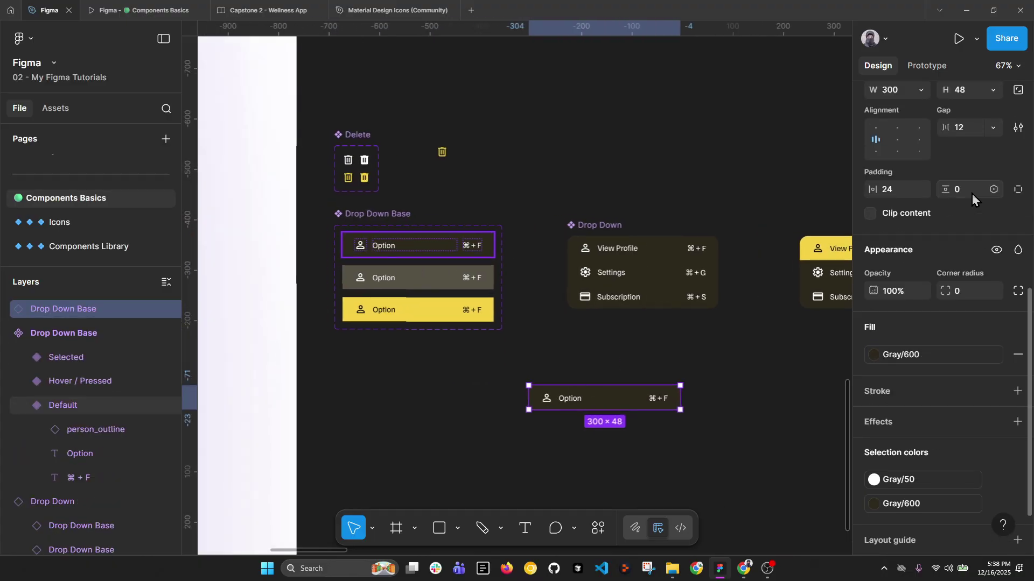
scroll(986, 167, up, 1)
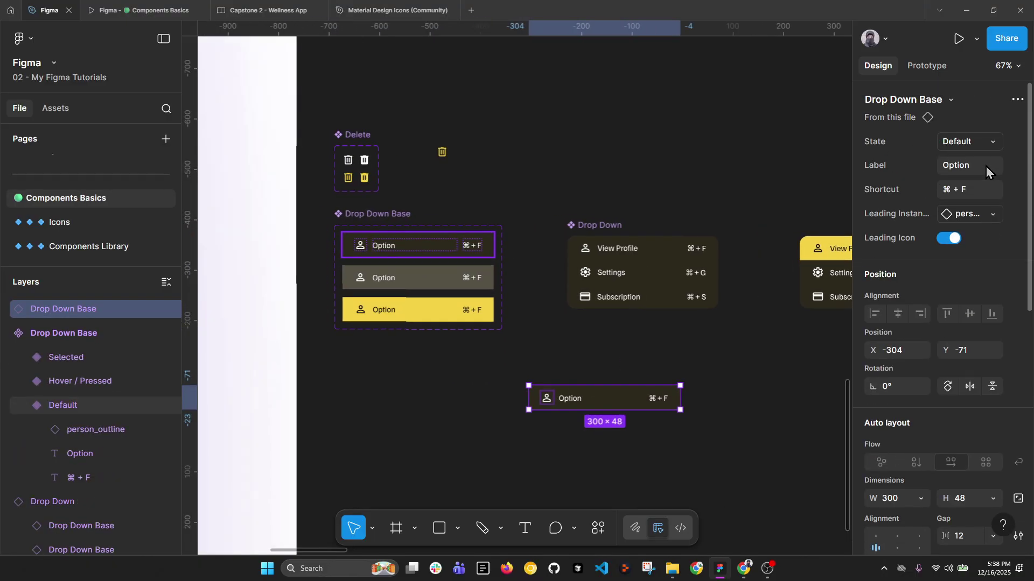
Step: Test the Leading Icon property on the new Drop Down Base instance by switching it off and back on
click(951, 240)
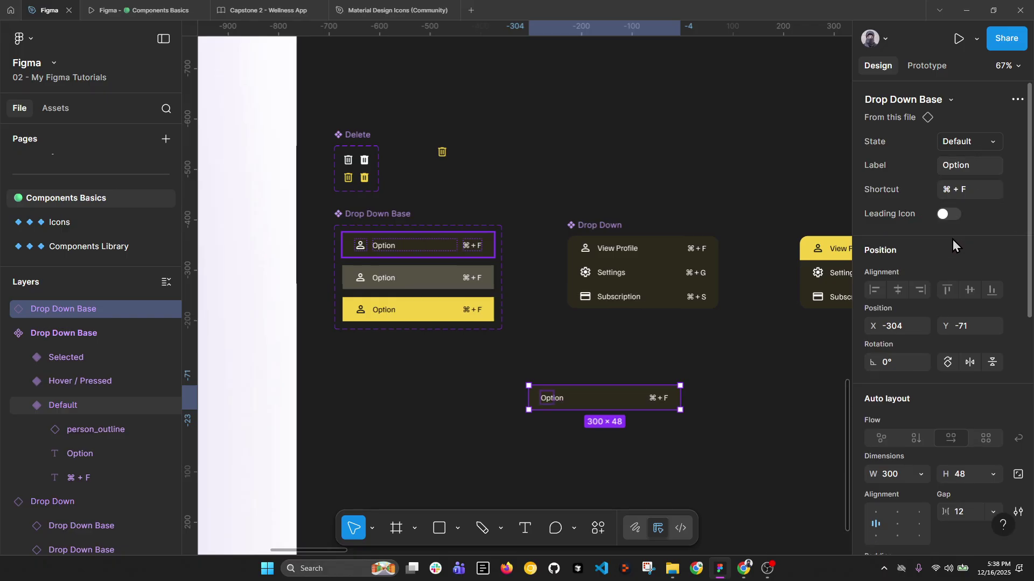
click(951, 217)
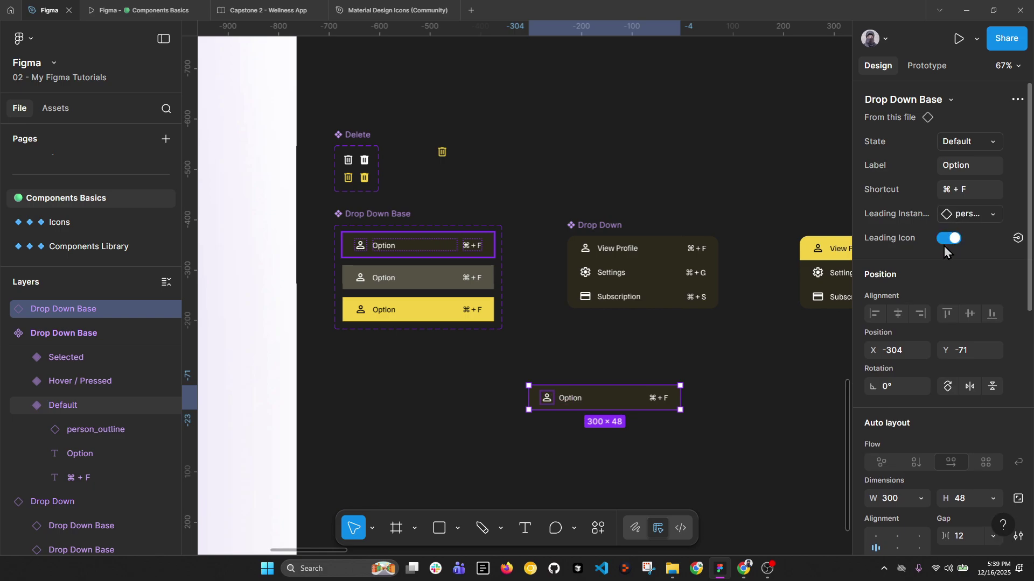
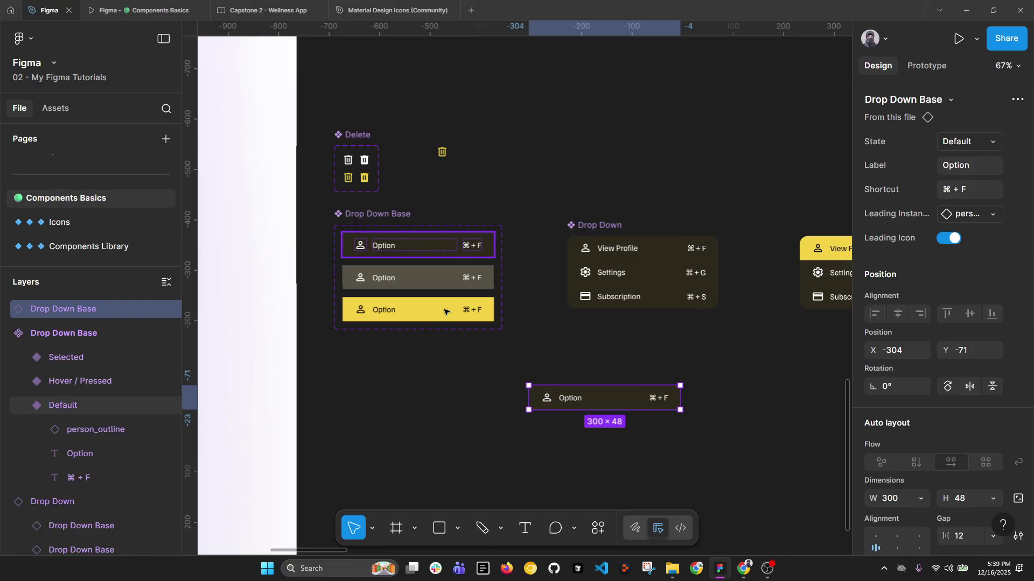
click(953, 238)
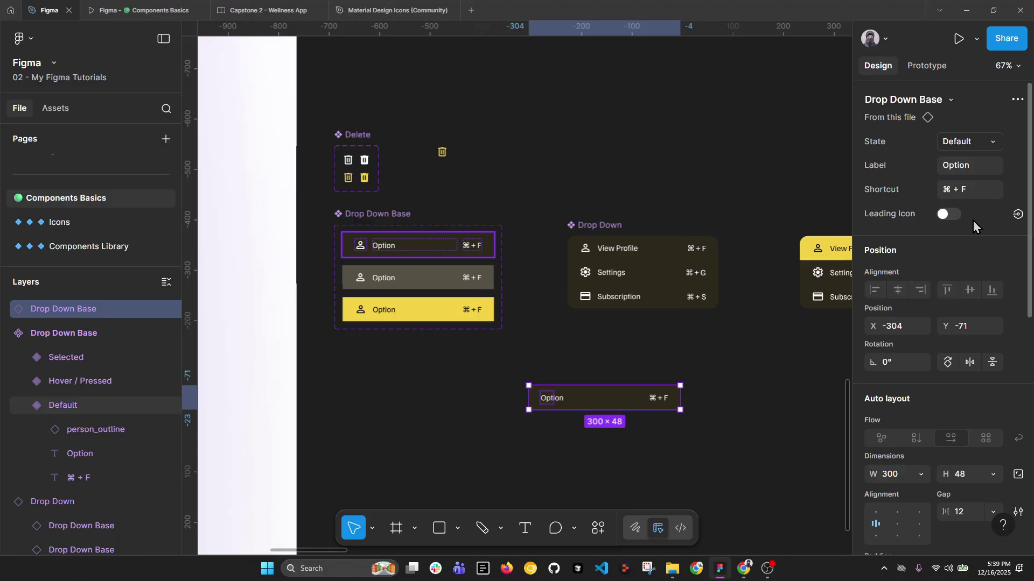
click(946, 215)
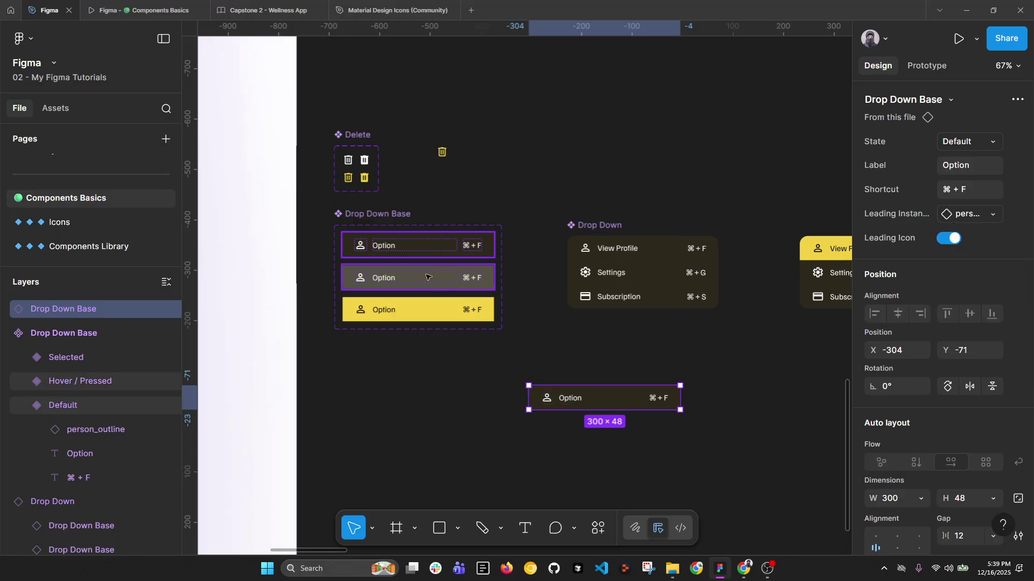
Step: Create a visibility property named Show Short Cut, set to False, for the shortcut text in all three Drop Down Base variants
scroll(425, 252, up, 3)
ctrl+click(494, 239)
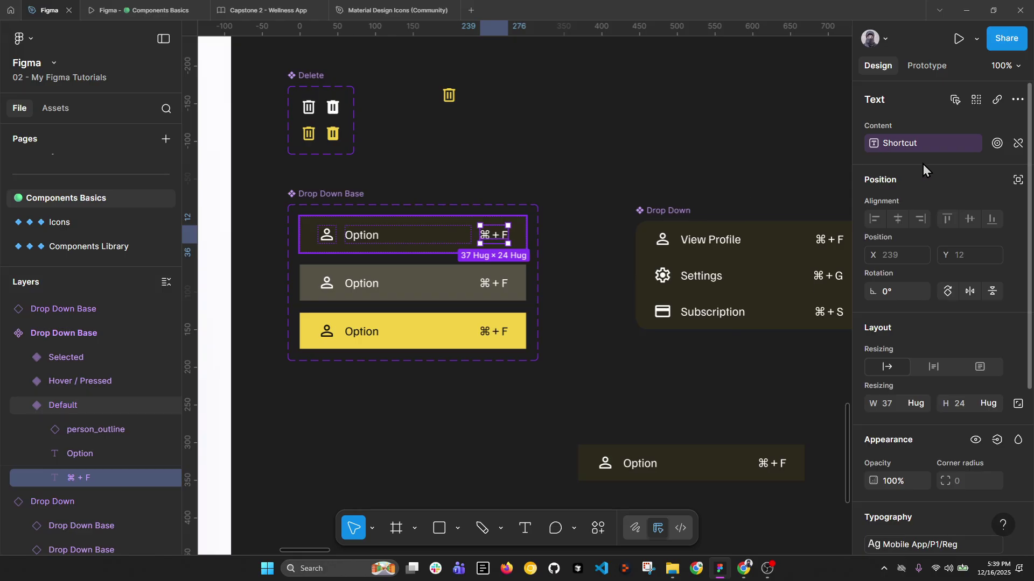
click(955, 99)
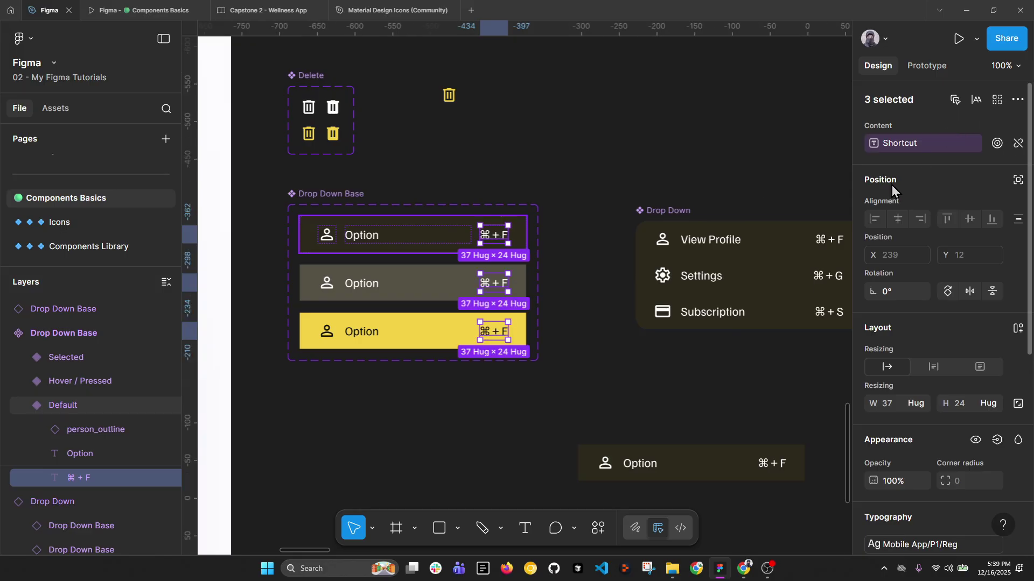
click(997, 439)
click(987, 455)
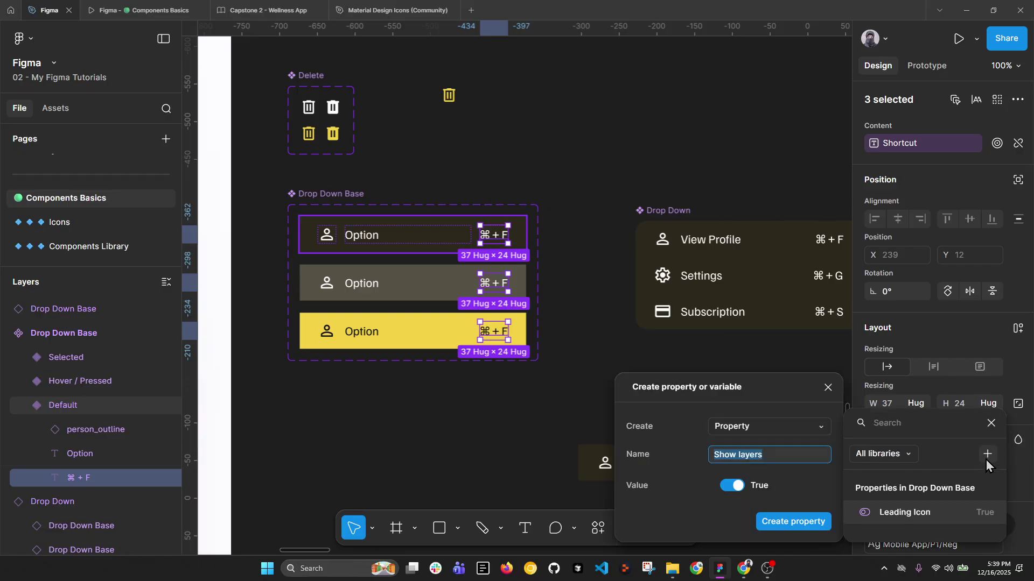
click(761, 455)
text(ShortCut)
click(760, 457)
click(738, 485)
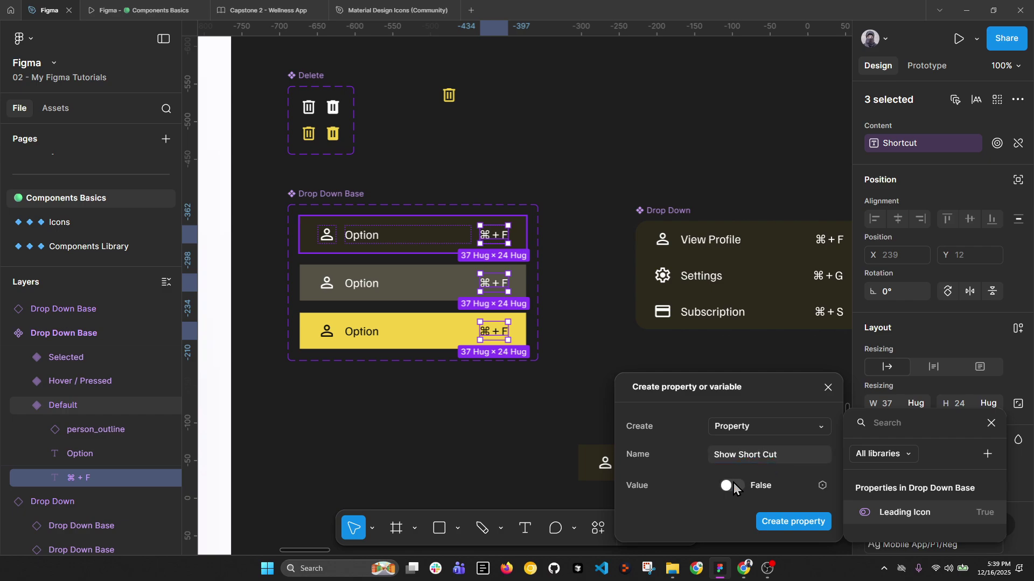
click(794, 522)
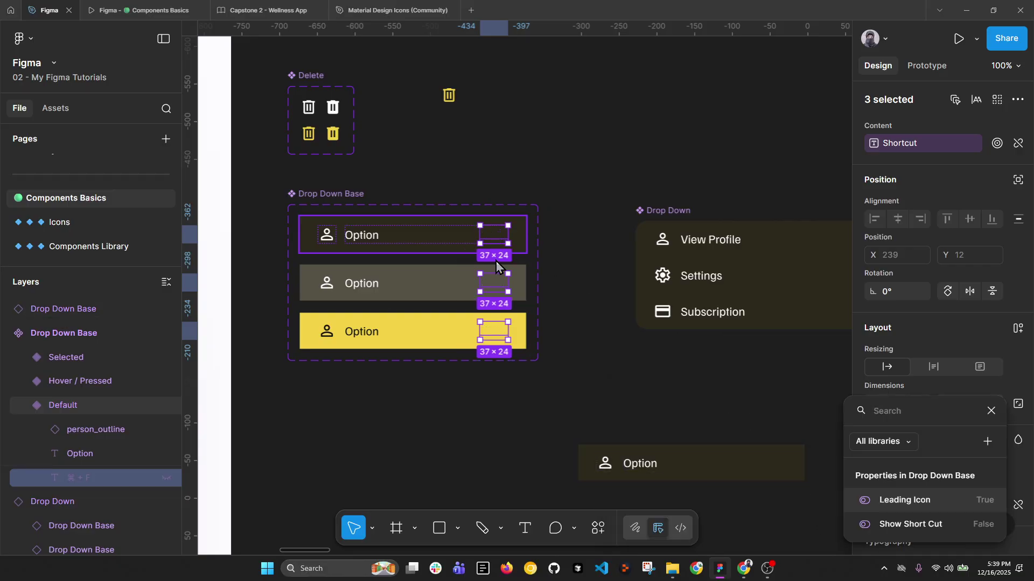
Step: Test the Show Short Cut property on the separate Drop Down Base instance and leave it switched on
click(641, 464)
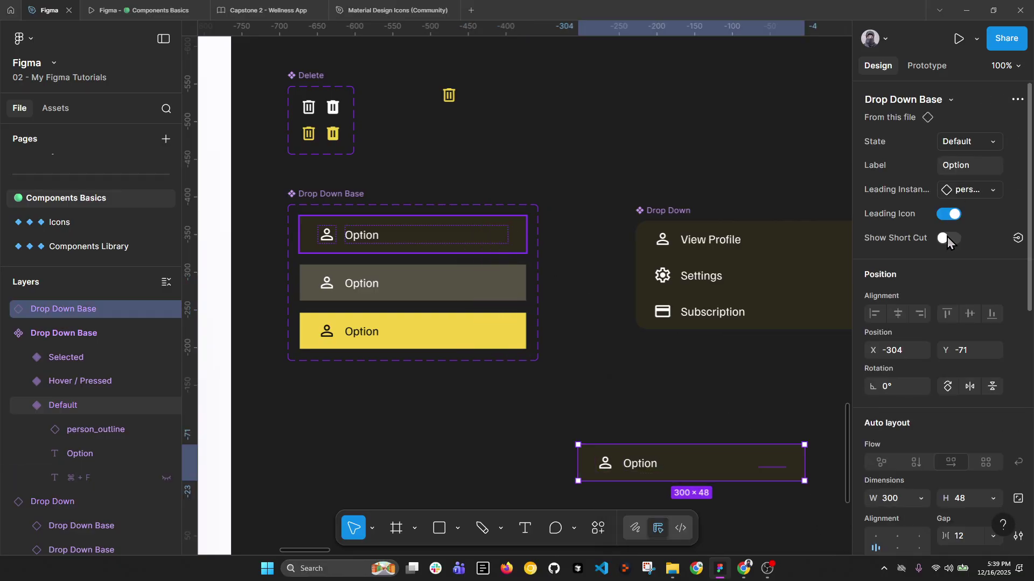
click(948, 237)
click(950, 240)
click(947, 238)
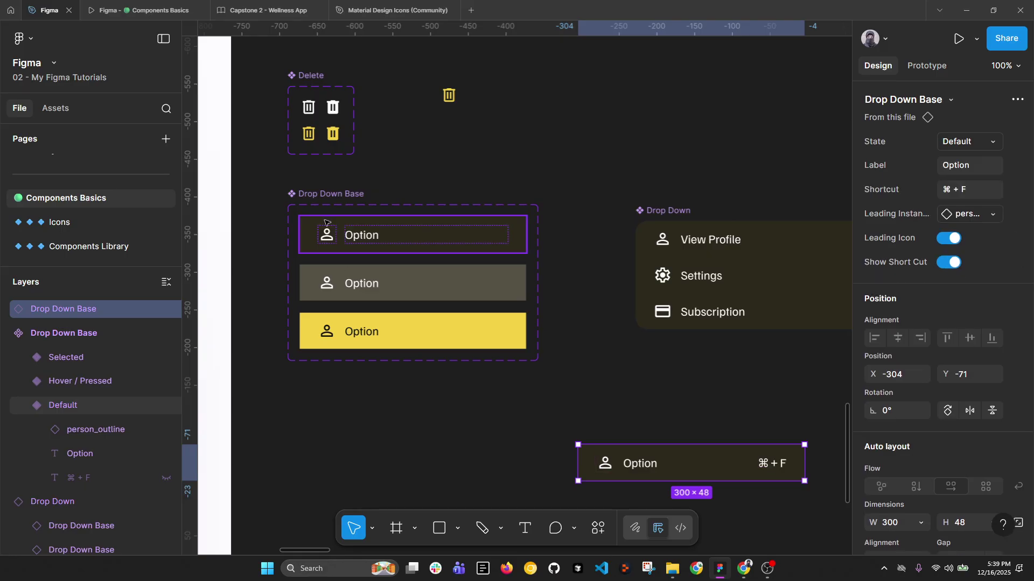
Step: Reorder the Drop Down Base properties so that Leading Icon comes directly before Leading Instance
click(891, 261)
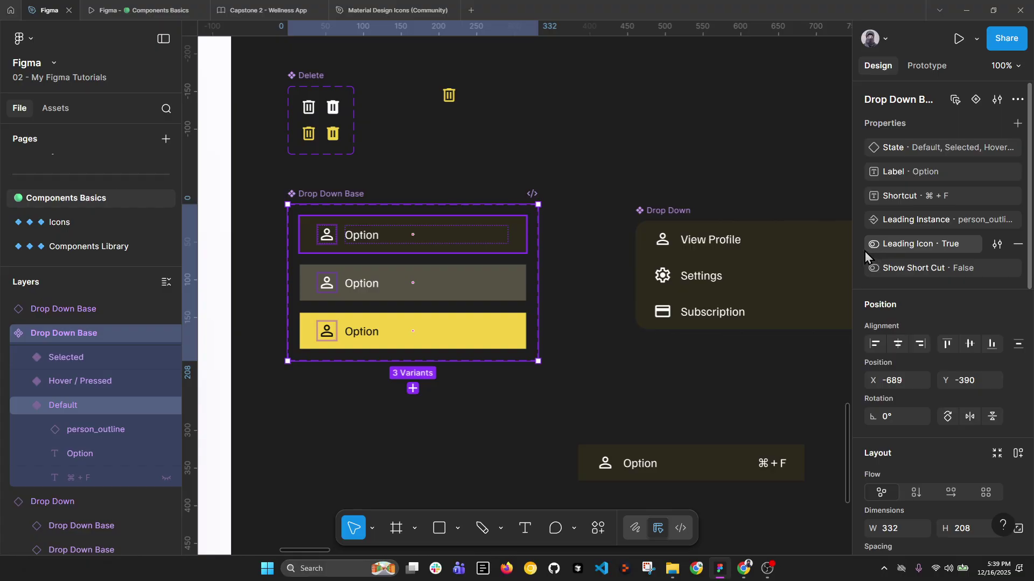
drag(861, 246, 860, 216)
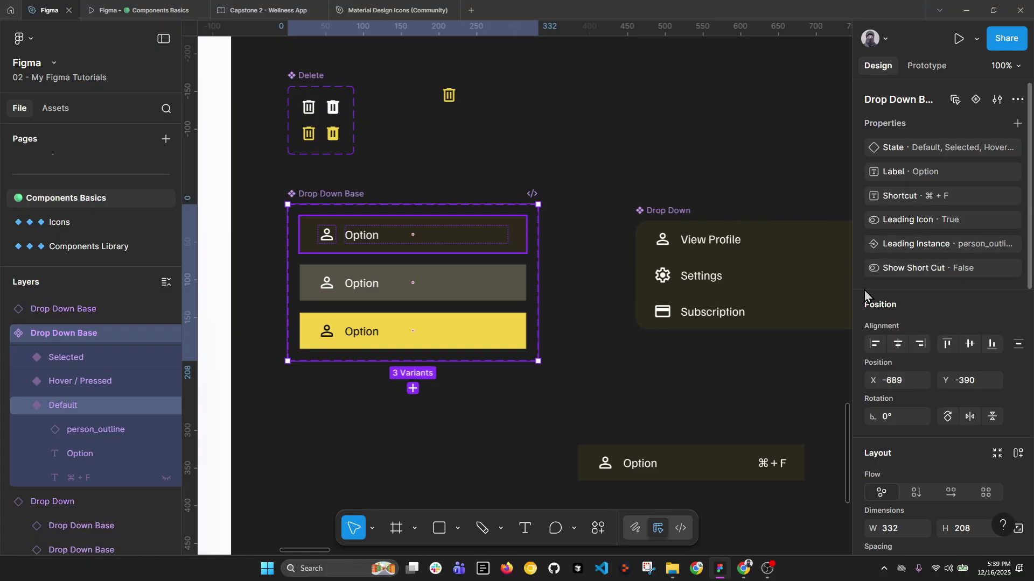
click(566, 154)
scroll(556, 154, down, 2)
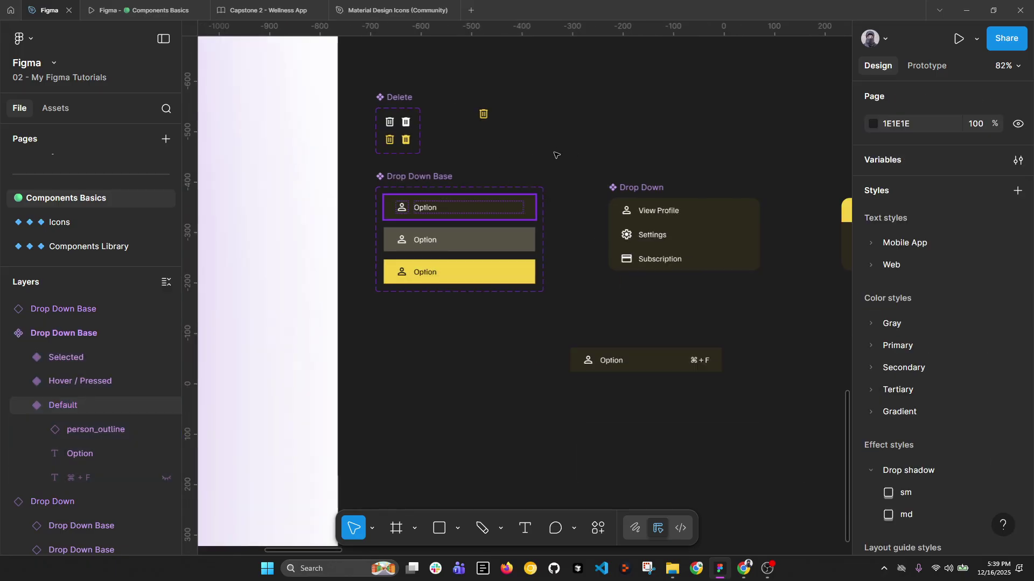
drag(690, 168, 559, 167)
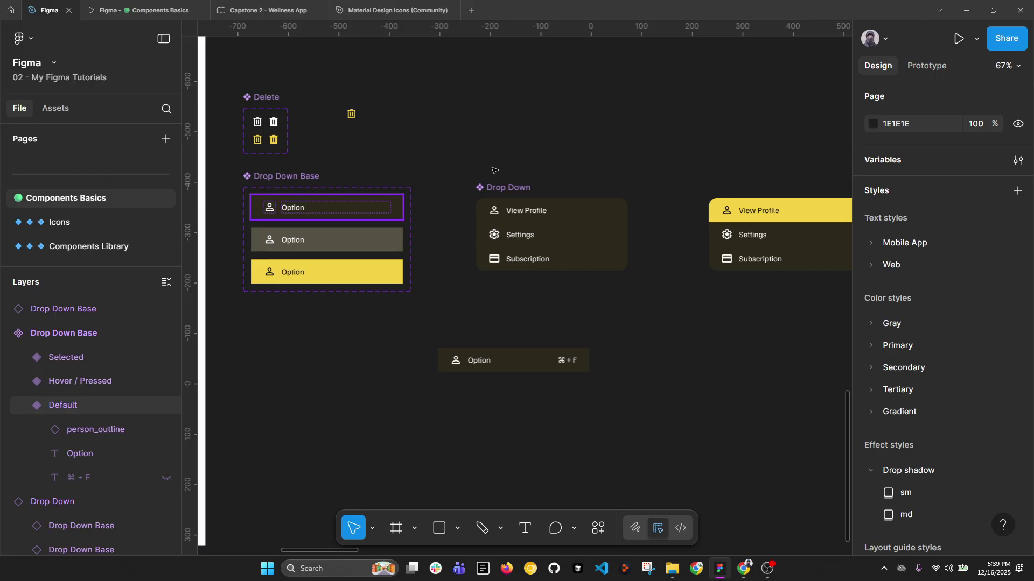
scroll(216, 216, up, 2)
click(331, 207)
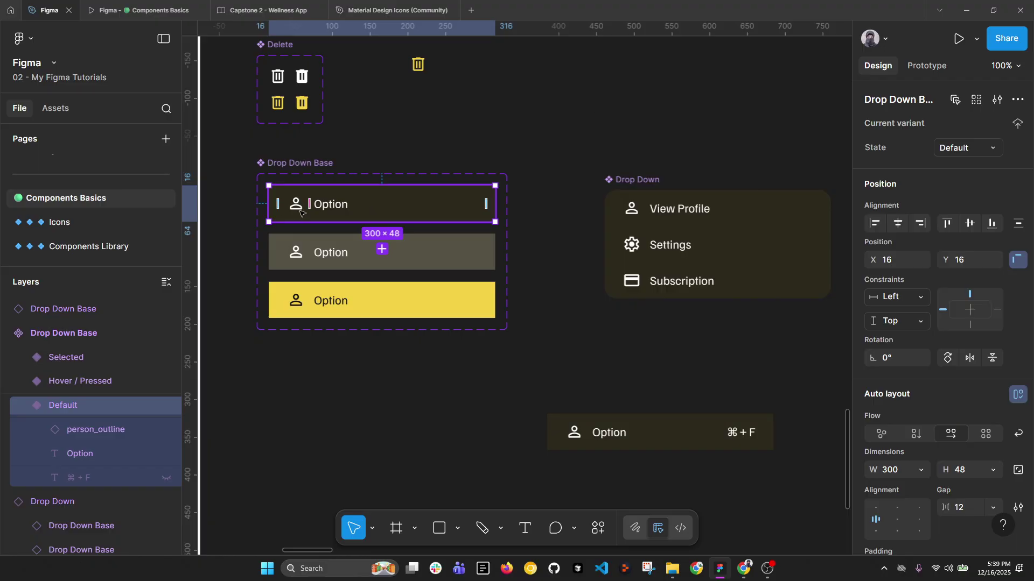
click(450, 154)
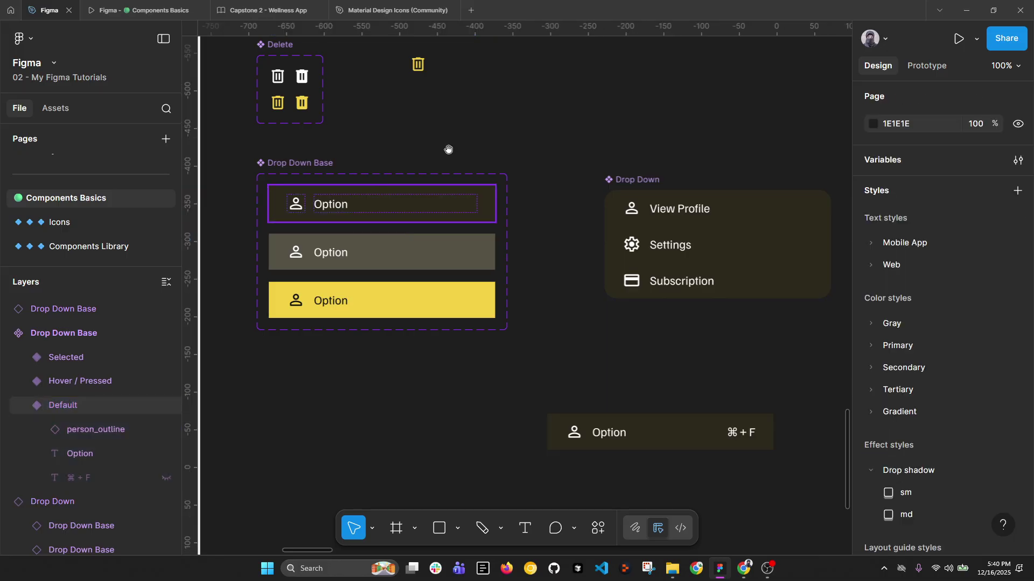
scroll(377, 161, up, 1)
Step: Check which nested instances the Drop Down Base component set can expose, and inspect the separate instance's properties
click(313, 174)
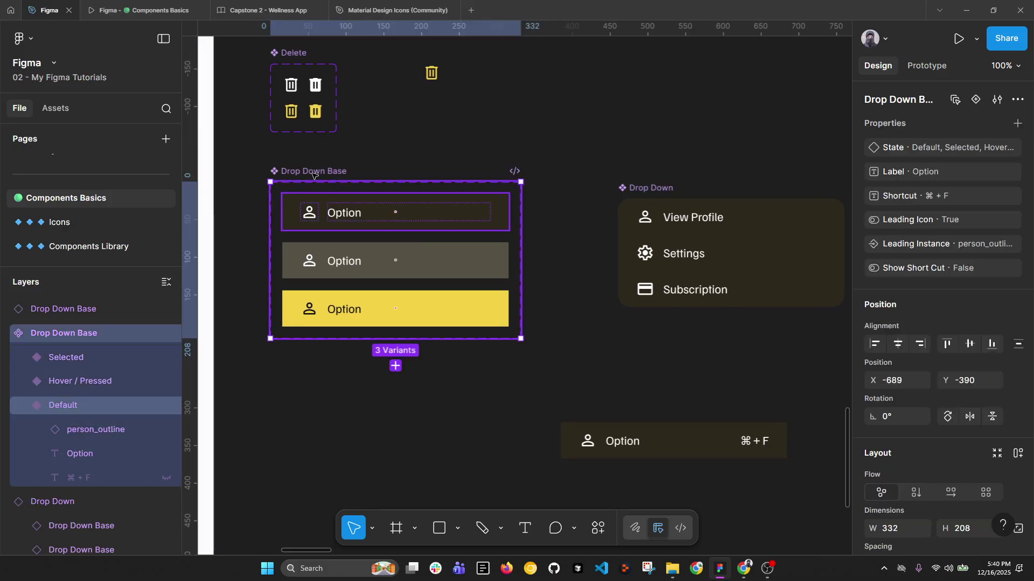
click(1017, 123)
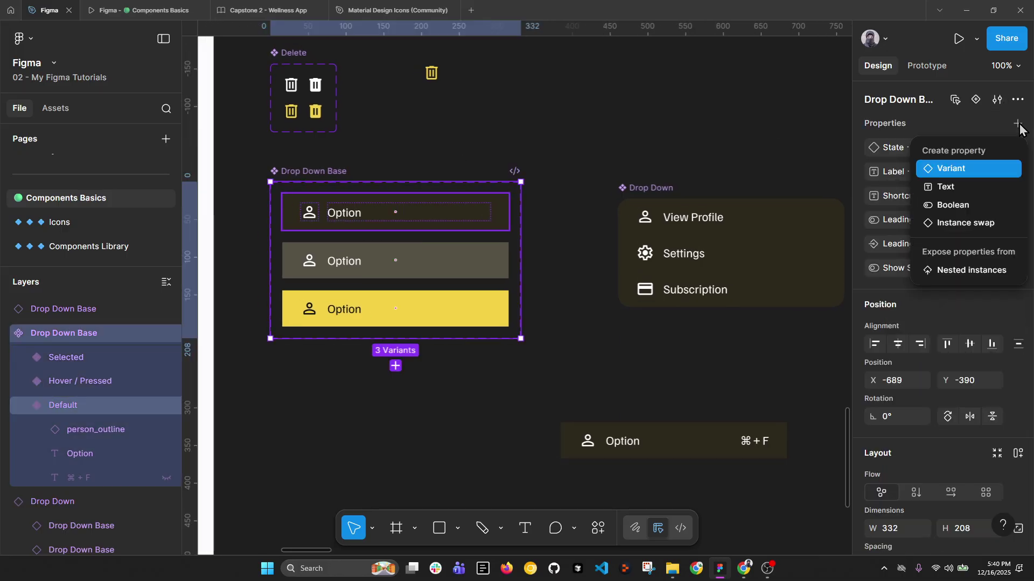
click(978, 274)
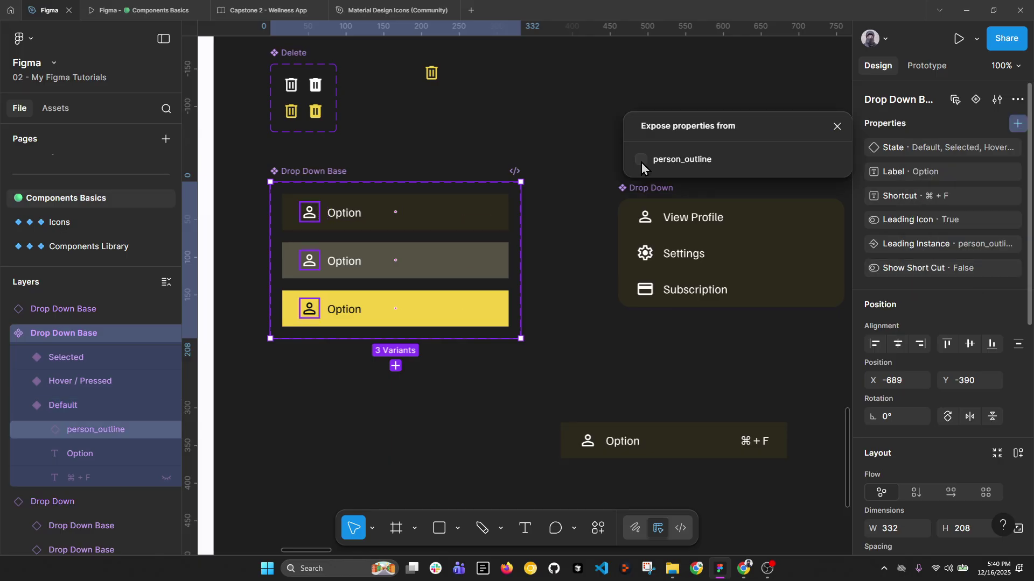
click(837, 126)
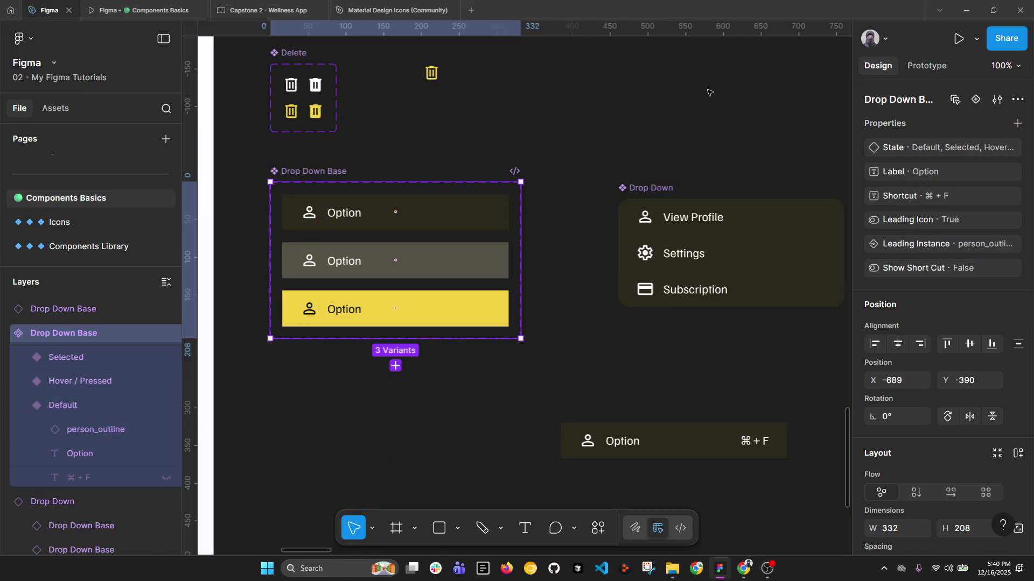
click(652, 433)
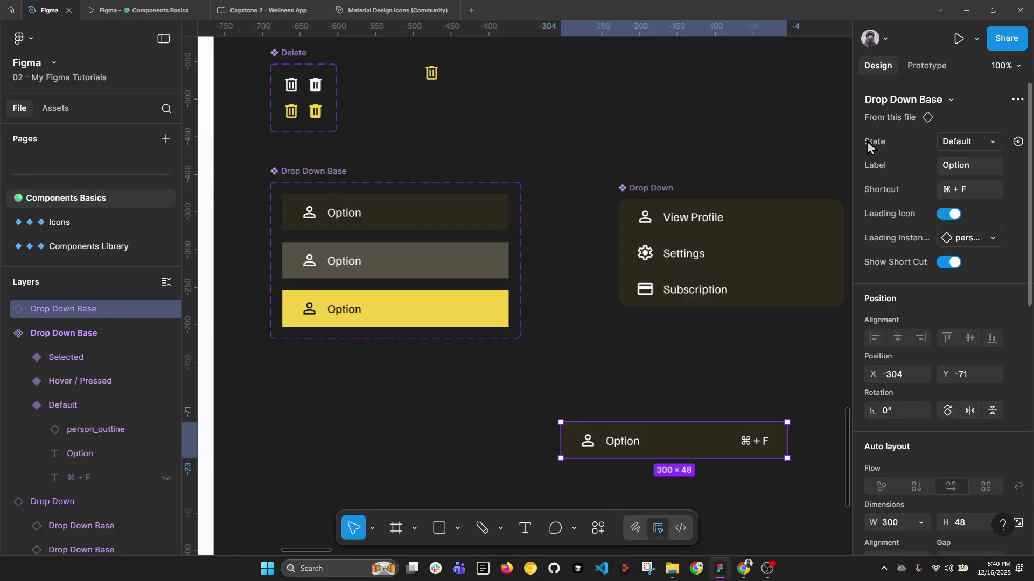
Step: Expose the properties of the nested person_outline instance on the Drop Down Base component set
click(327, 172)
click(1017, 123)
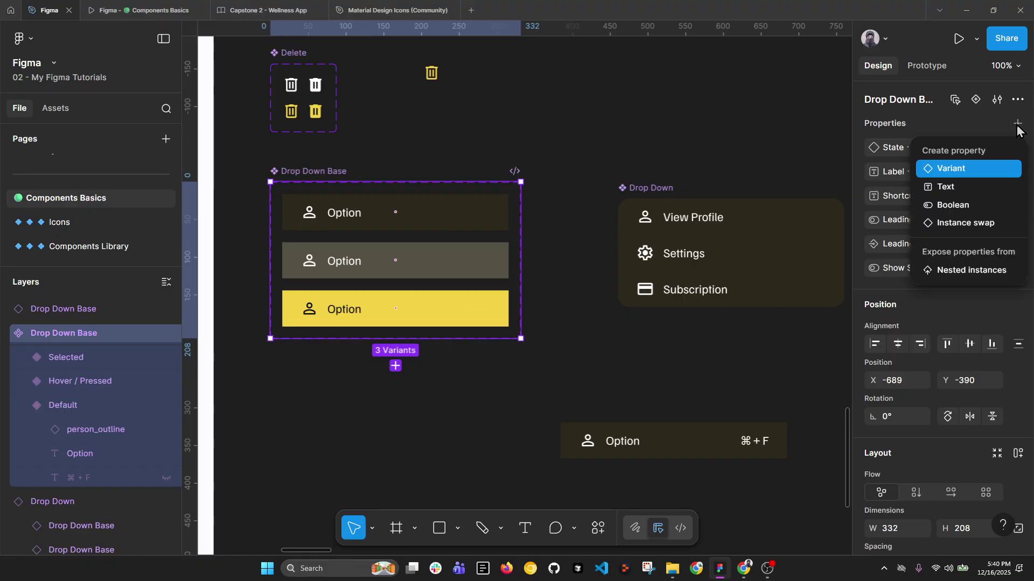
click(913, 272)
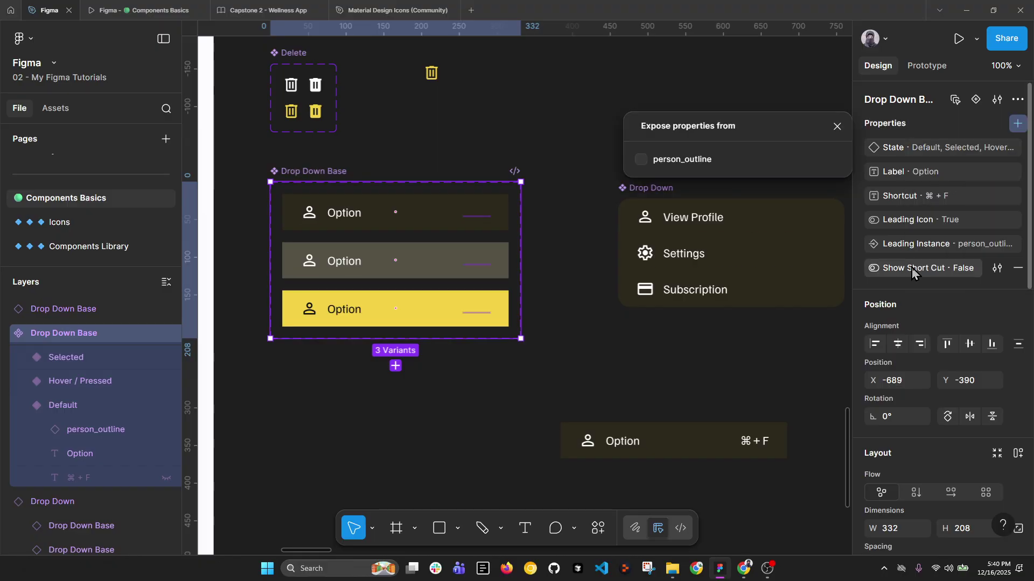
click(641, 160)
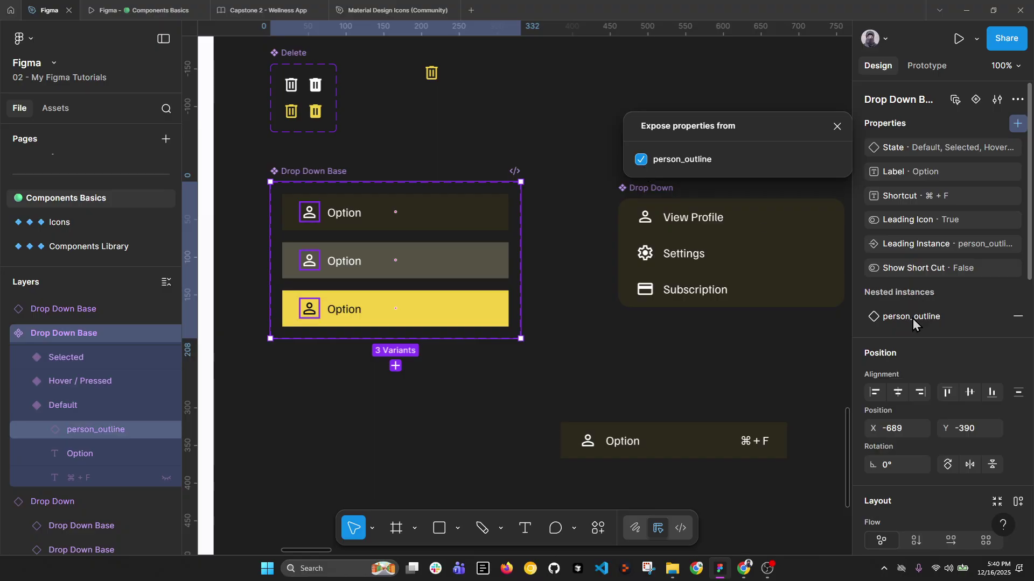
click(837, 127)
click(738, 87)
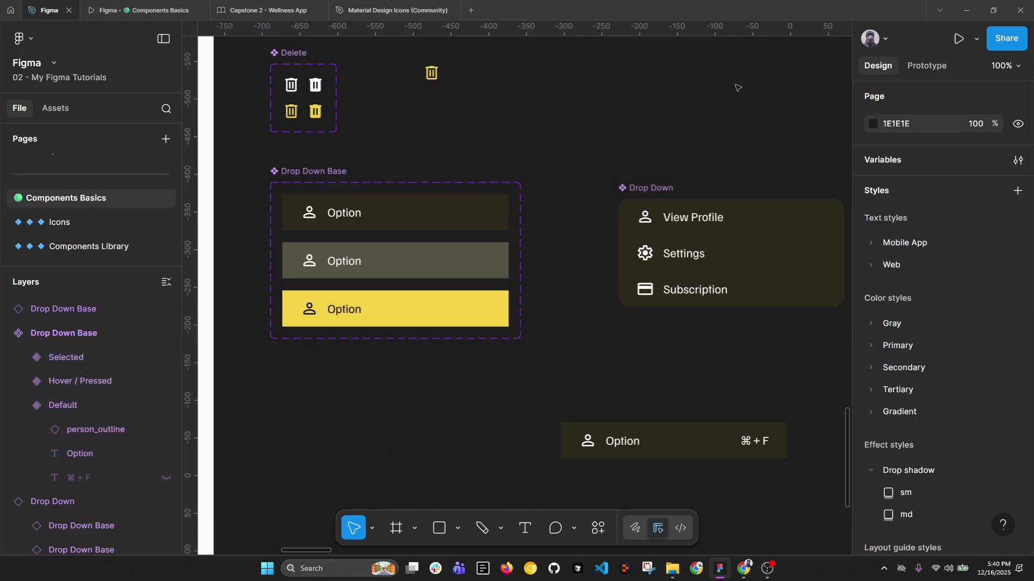
Step: Compare the separate Drop Down Base instance's properties with the component set's, and check the instance's additional commands
click(582, 452)
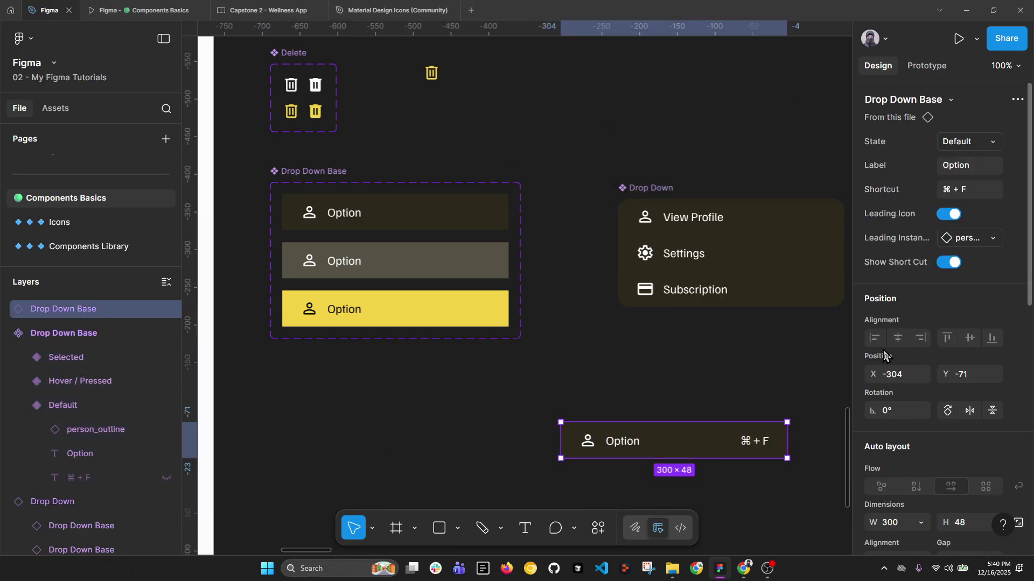
click(364, 203)
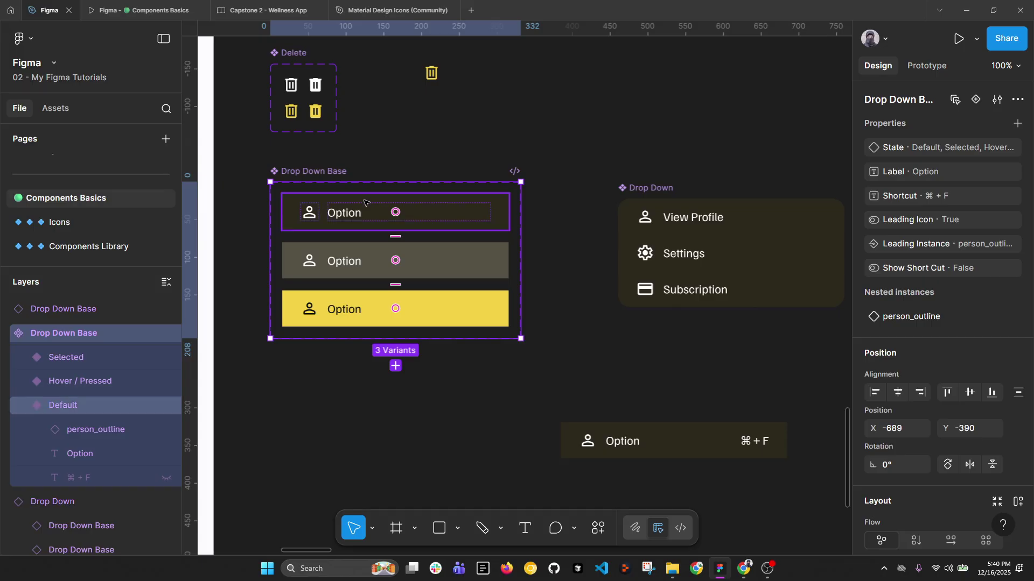
click(601, 444)
scroll(605, 377, down, 1)
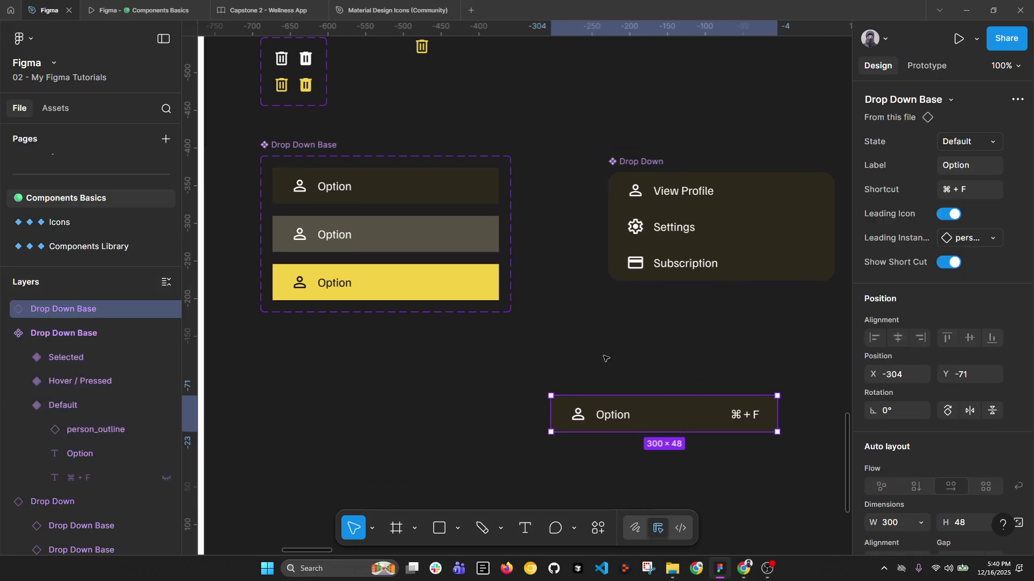
click(1017, 100)
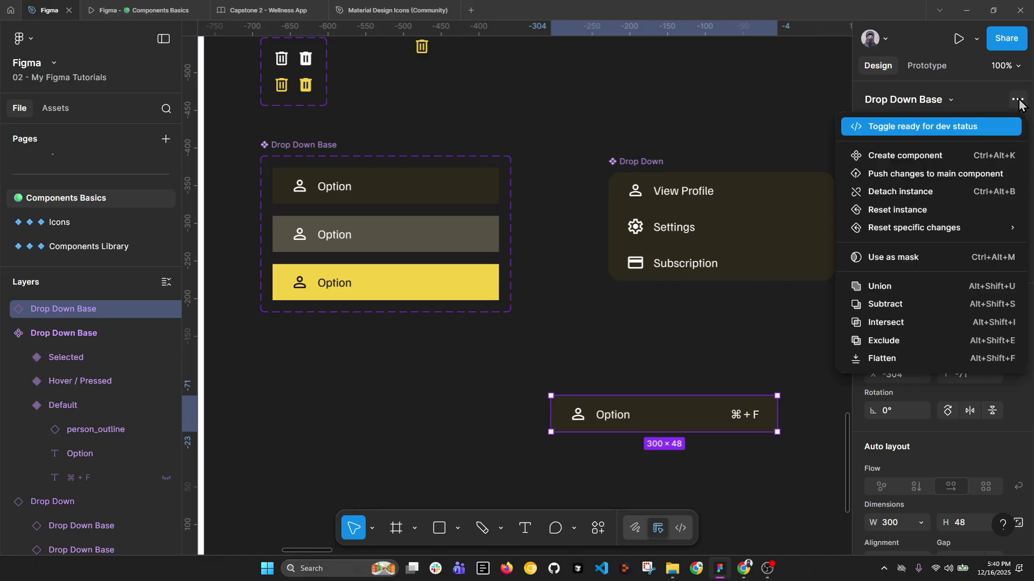
click(592, 363)
click(608, 338)
Step: Duplicate the Drop Down Base component set onto the empty canvas above the Drop Down component
scroll(339, 172, down, 2)
scroll(387, 189, left, 3)
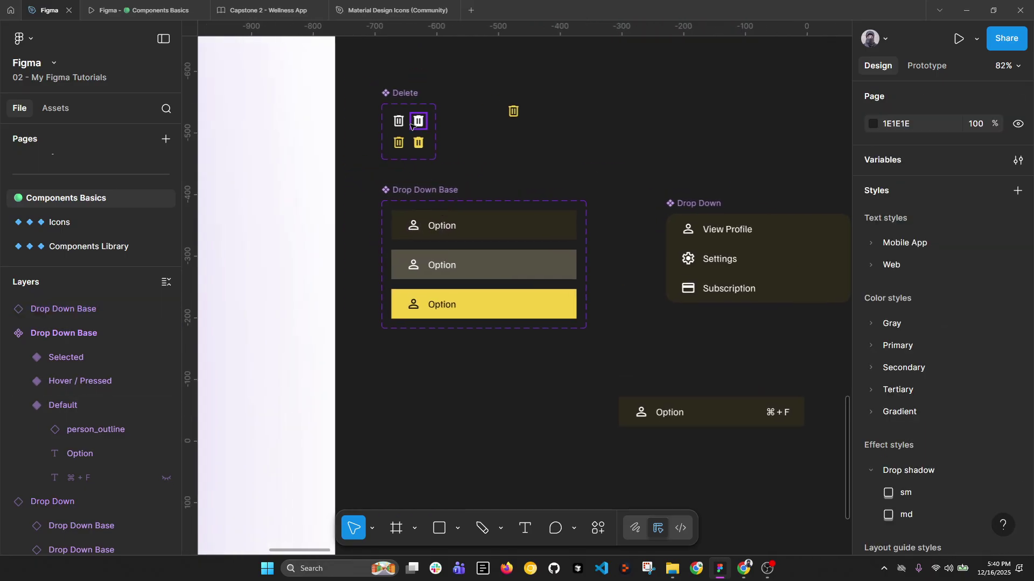
click(435, 196)
scroll(280, 345, down, 3)
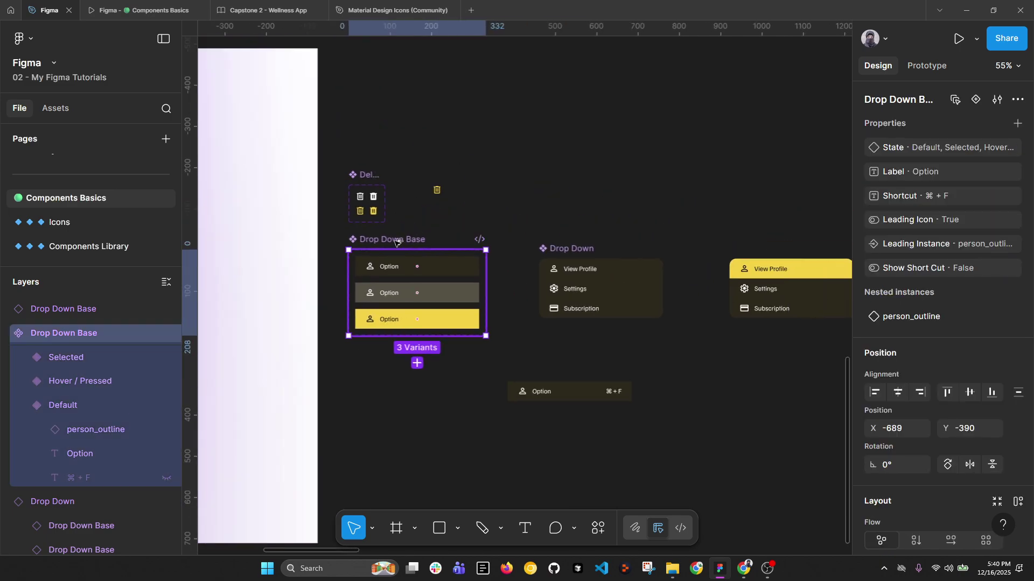
drag(397, 243, 657, 129)
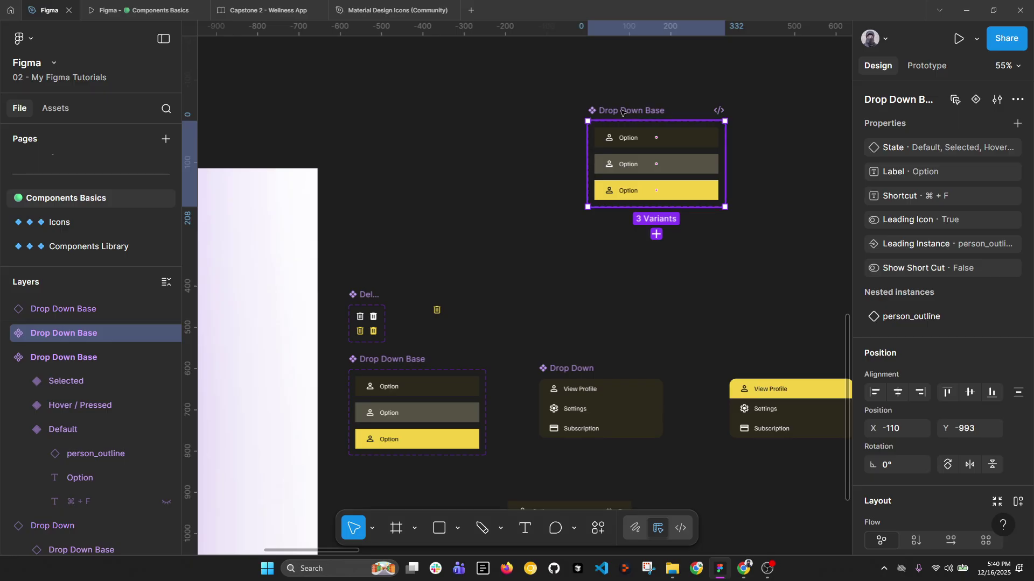
Step: Try to replace the leading icons in all three variants of the duplicated Drop Down Base with the filled white Delete icon
scroll(363, 303, up, 3)
click(398, 339)
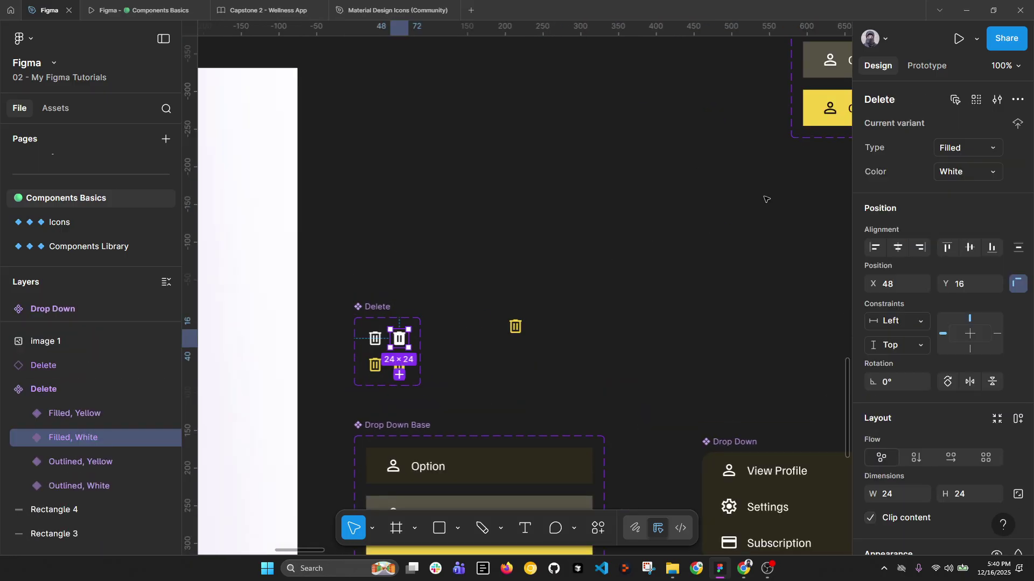
drag(780, 157, 549, 251)
scroll(610, 171, up, 3)
double_click(645, 73)
click(594, 72)
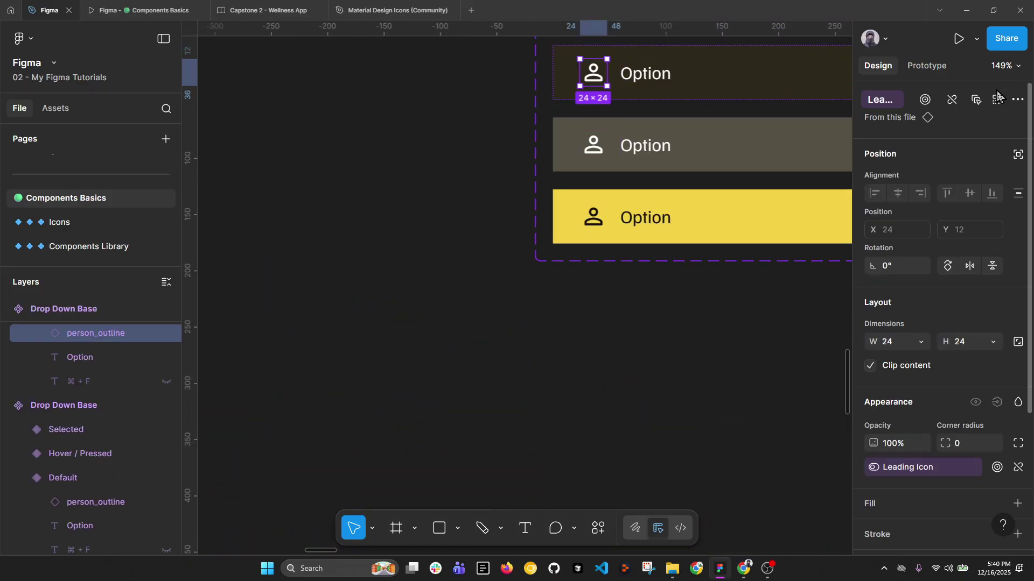
click(974, 101)
right_click(589, 75)
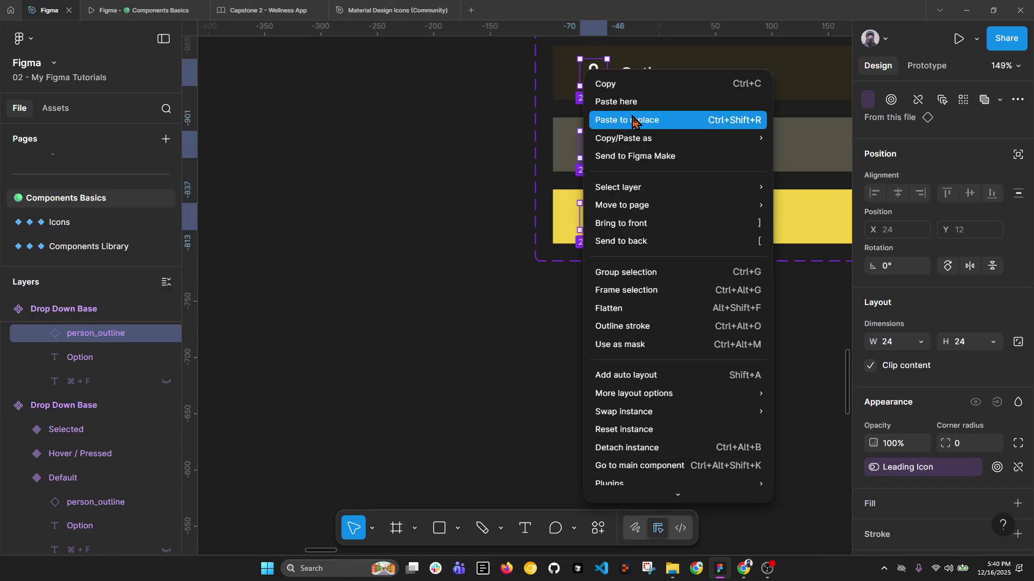
scroll(484, 210, down, 5)
click(301, 302)
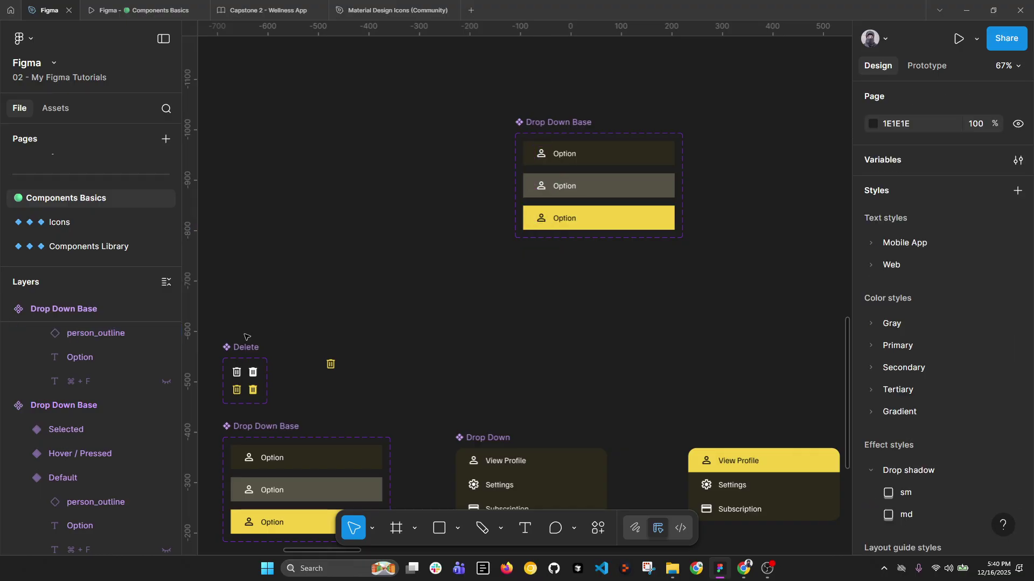
double_click(236, 347)
click(431, 286)
scroll(503, 157, up, 5)
double_click(624, 156)
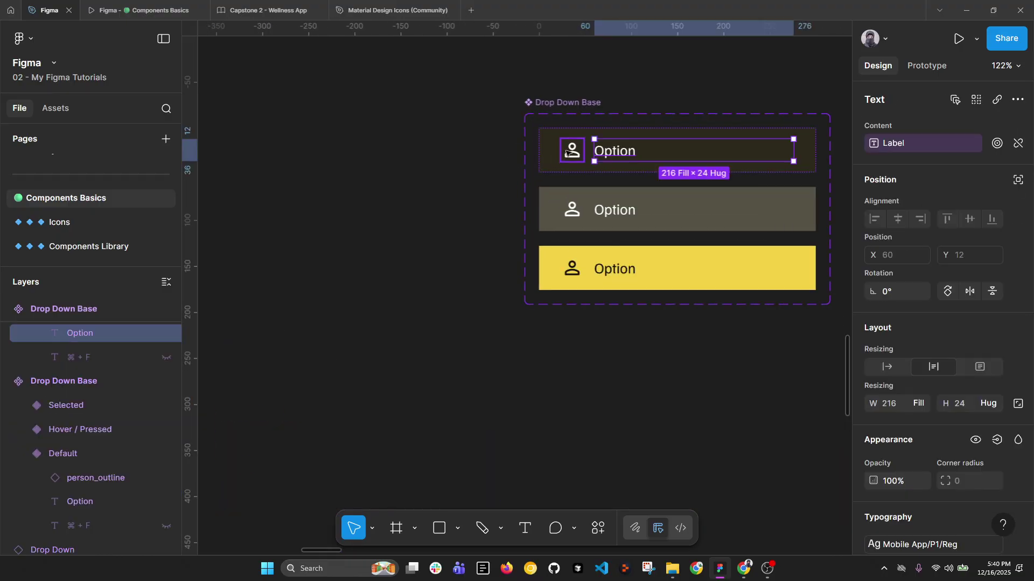
click(571, 151)
click(1000, 100)
click(975, 102)
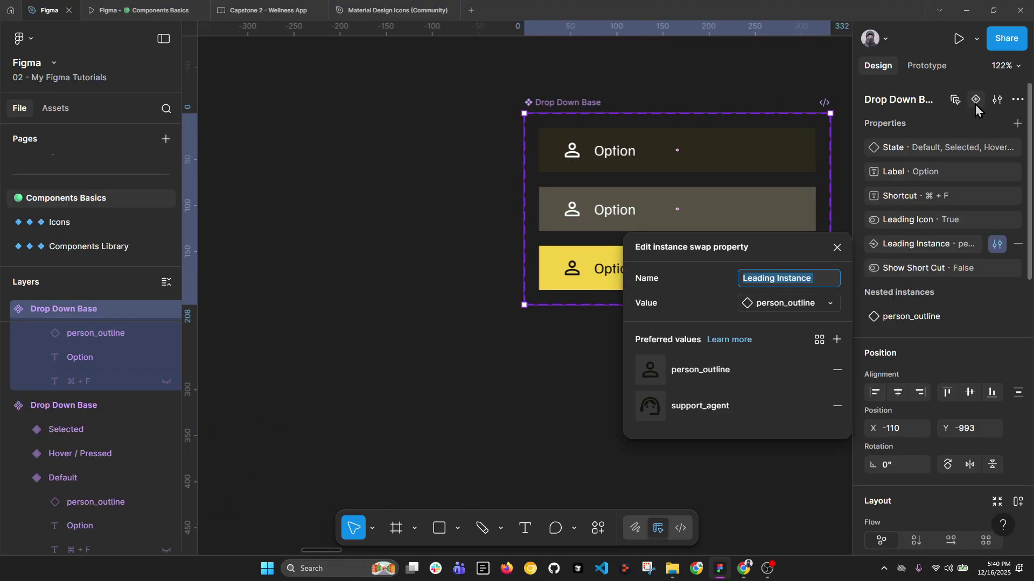
click(853, 267)
click(902, 100)
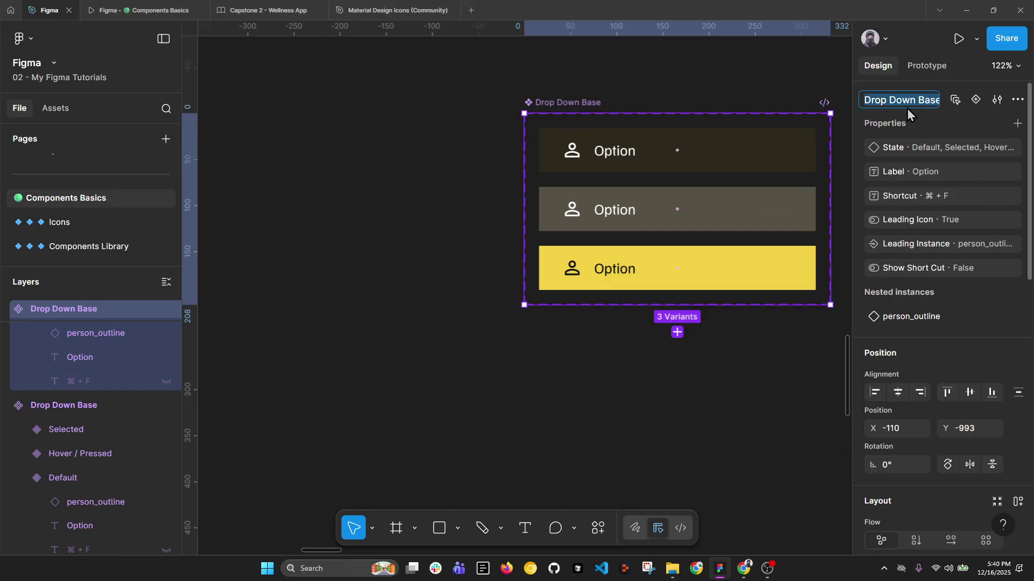
click(525, 372)
Step: Try pasting over the matching leading icons in all three variants of the duplicated set, and undo the change
ctrl+click(572, 152)
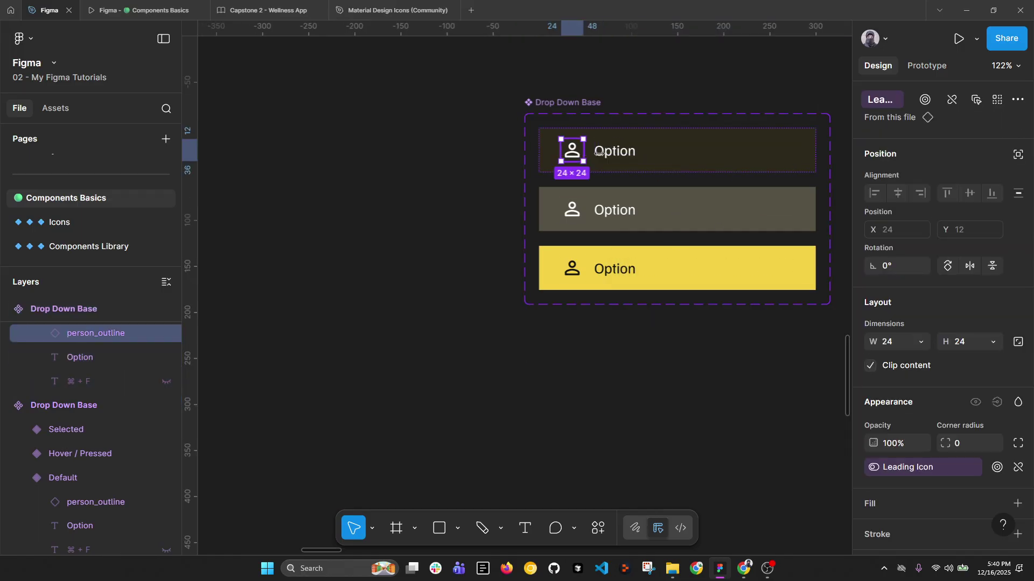
click(1000, 99)
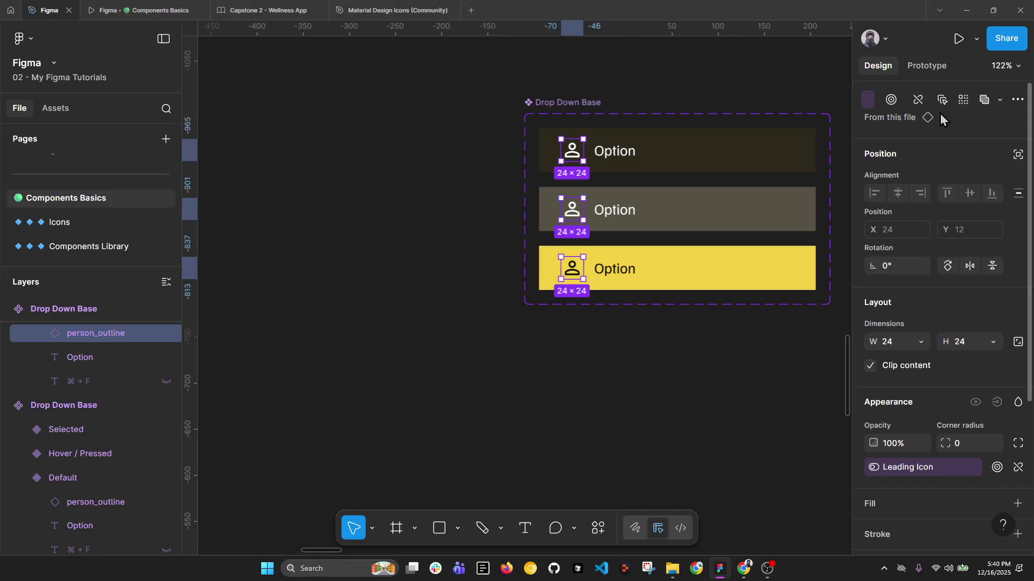
click(869, 103)
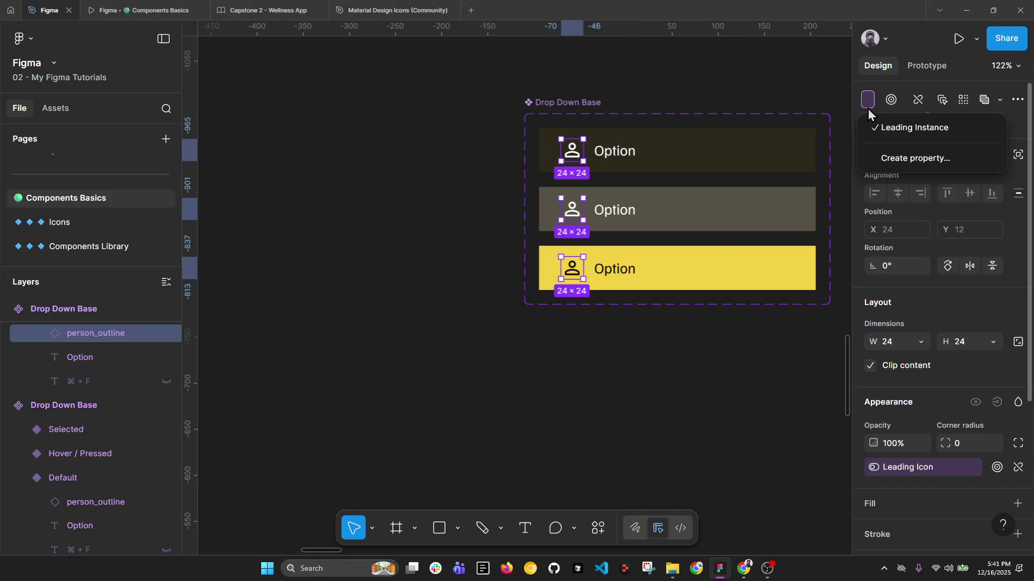
right_click(563, 153)
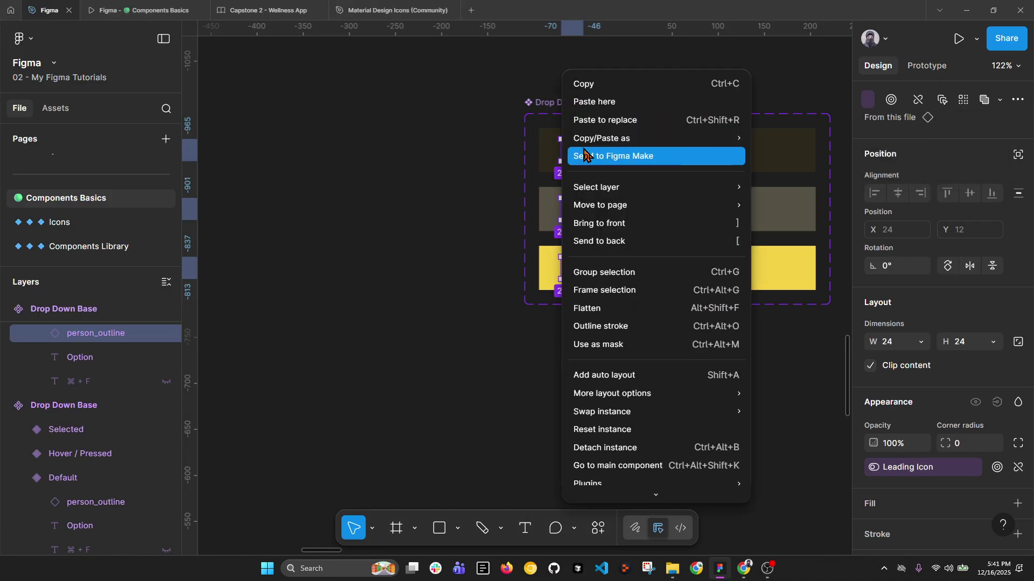
click(603, 115)
key(Delete)
key(ctrl+z)
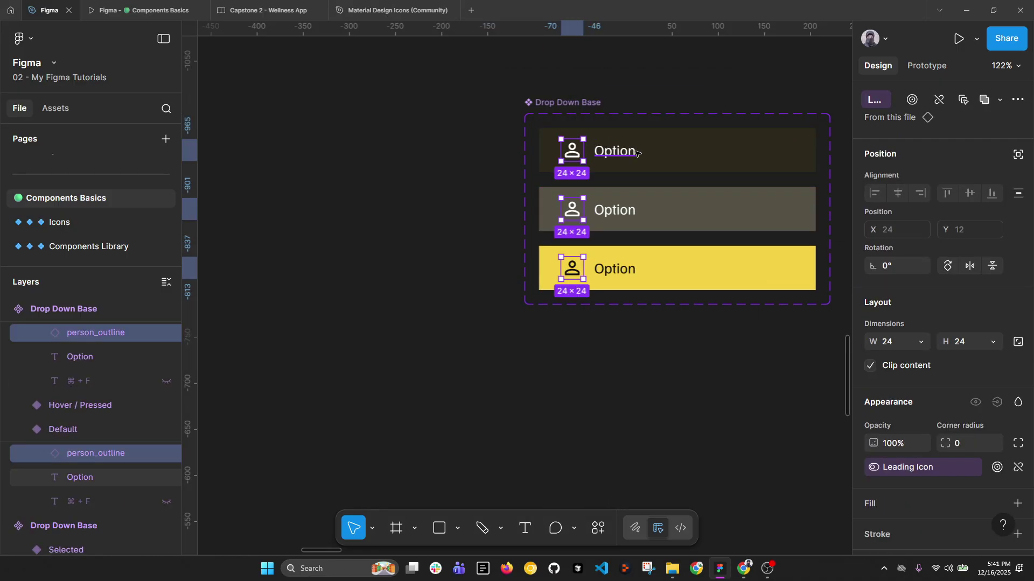
Step: Replace the leading icons in the duplicated Drop Down Base's Default and Hover / Pressed variants with the outlined white Delete icon
scroll(619, 190, down, 5)
click(358, 335)
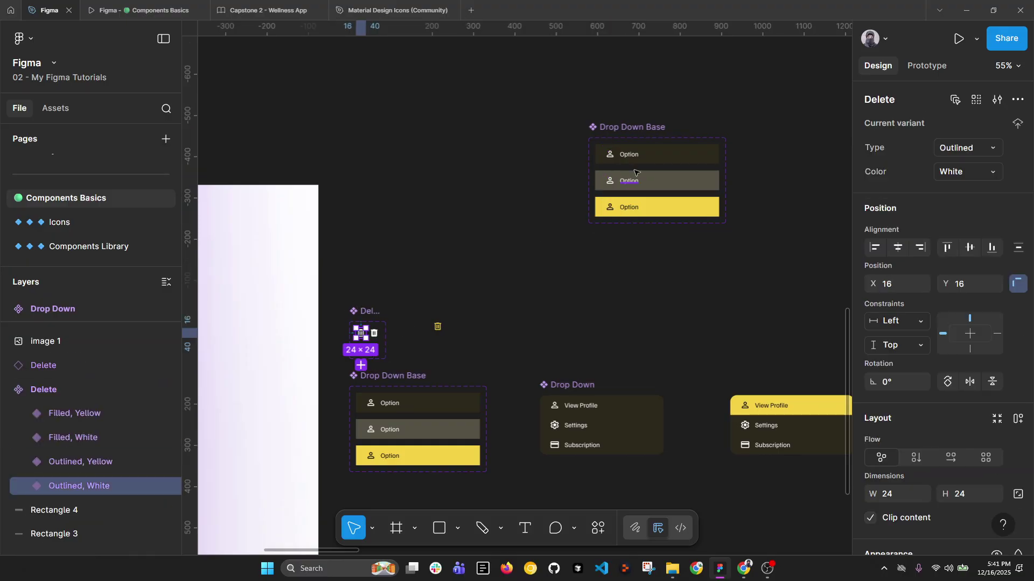
scroll(634, 173, up, 8)
double_click(521, 130)
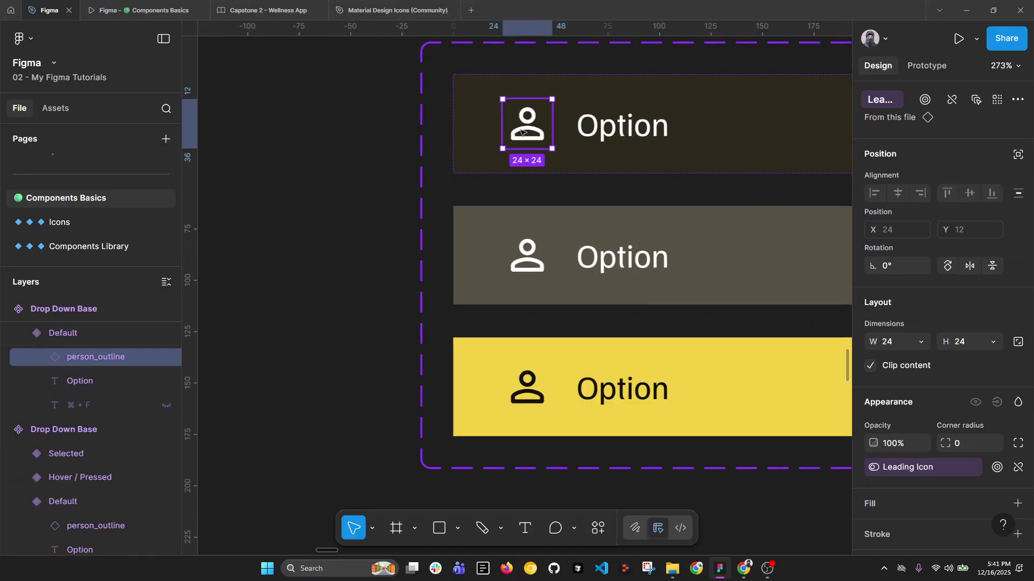
shift+click(523, 254)
right_click(521, 255)
key(Escape)
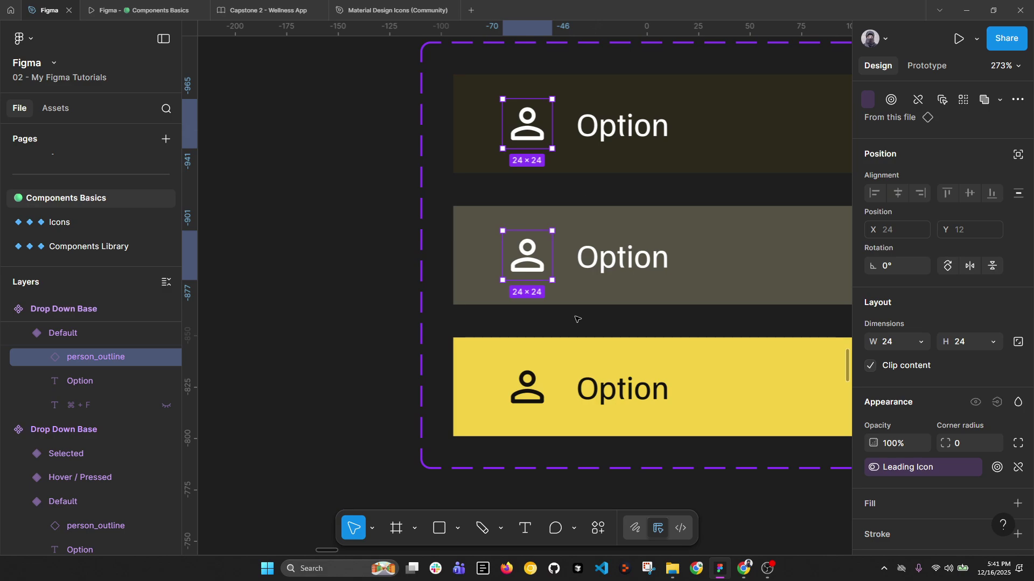
scroll(554, 254, down, 3)
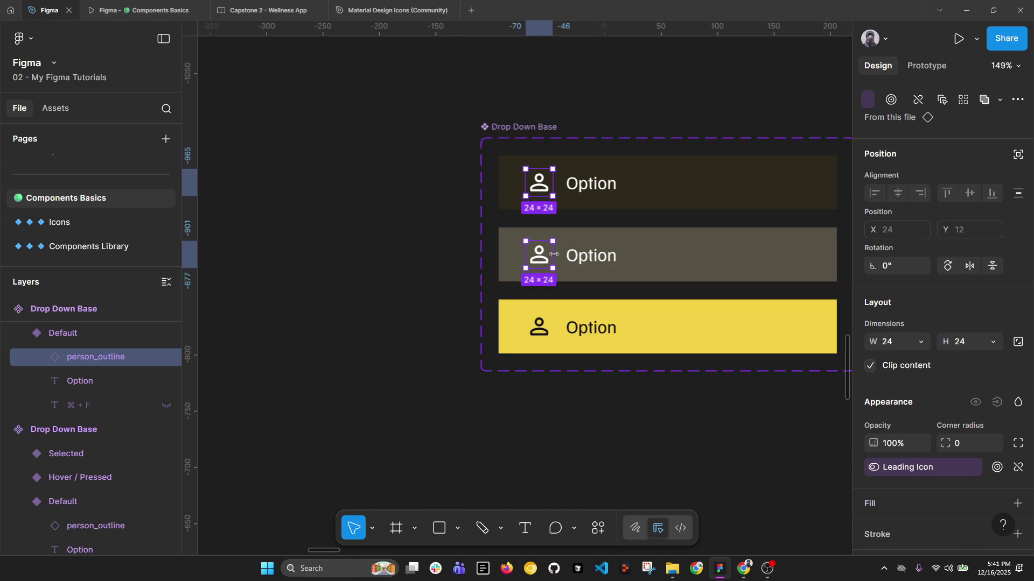
right_click(538, 189)
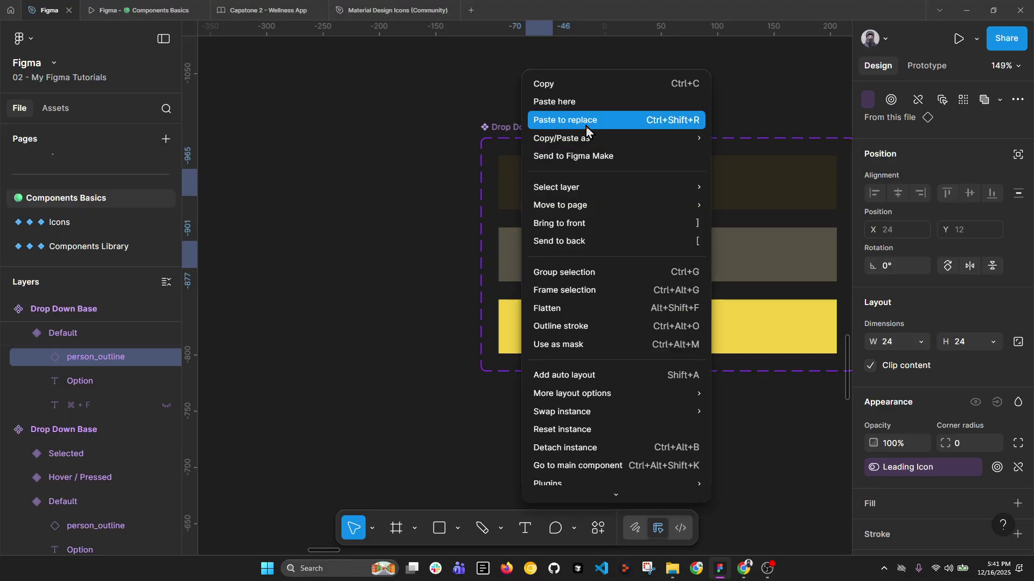
click(592, 96)
Step: Replace the Selected variant's leading icon with the outlined Delete icon and recolor it to Gray/900
click(540, 326)
right_click(543, 327)
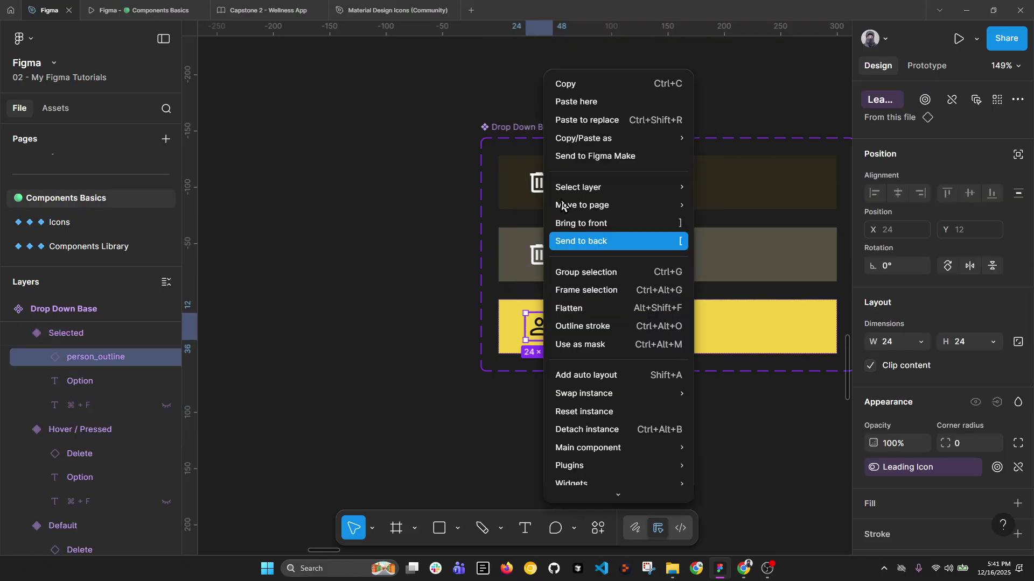
click(592, 121)
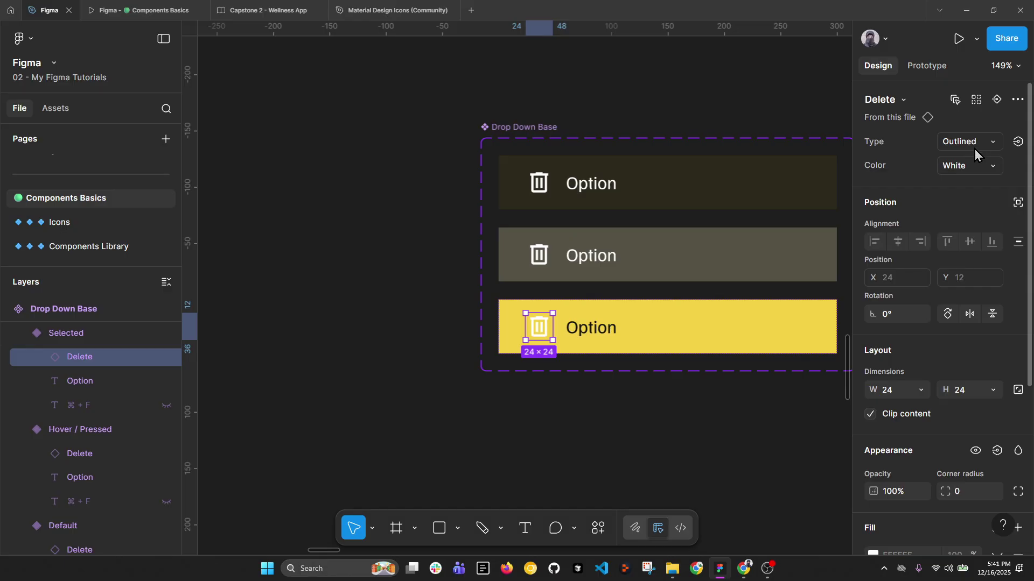
scroll(947, 415, down, 5)
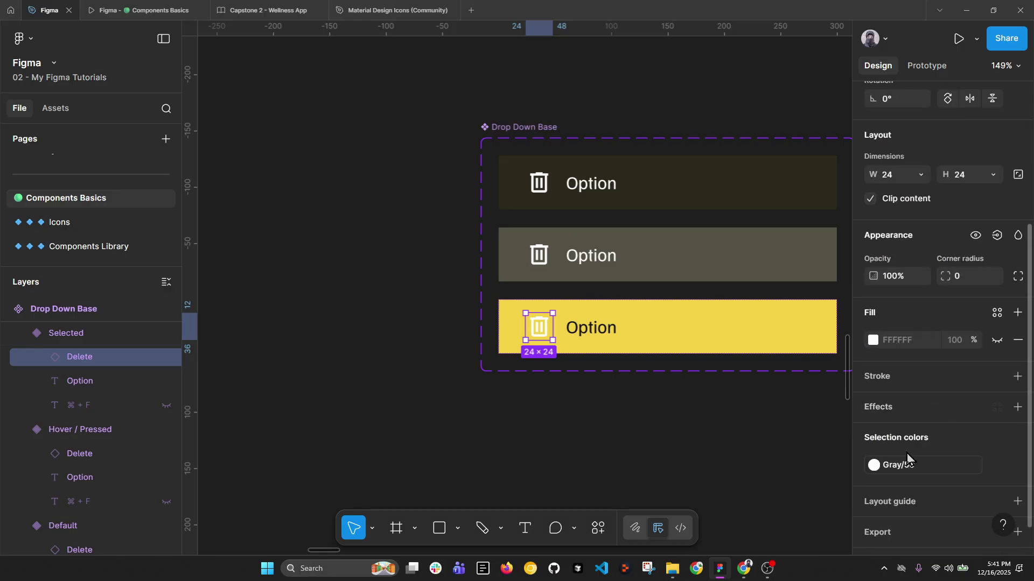
click(874, 465)
click(776, 388)
Step: Copy the original Drop Down Base Default variant's person_outline icon onto the empty canvas near the Delete icons
scroll(388, 292, down, 3)
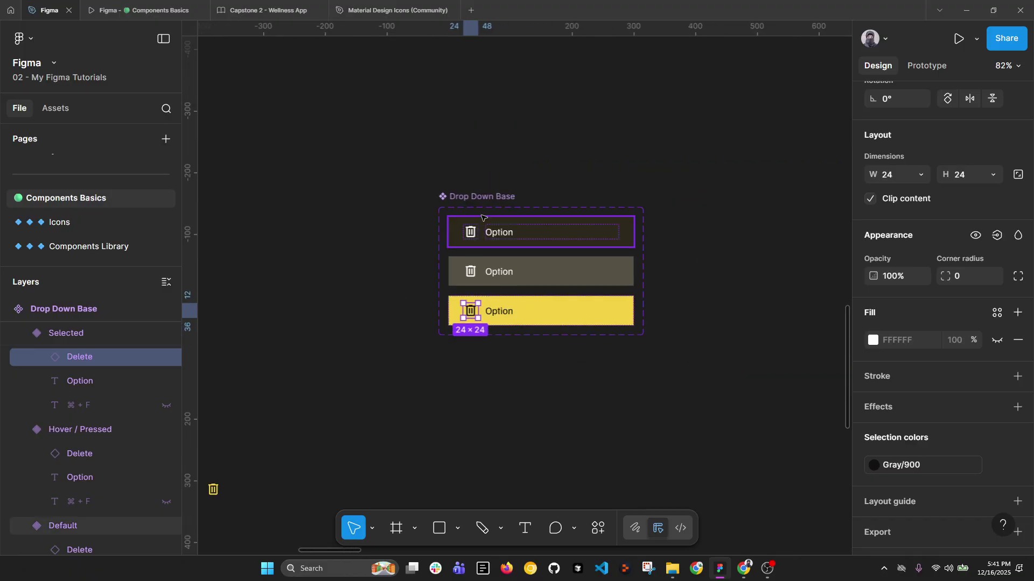
scroll(471, 198, up, 2)
scroll(533, 219, down, 4)
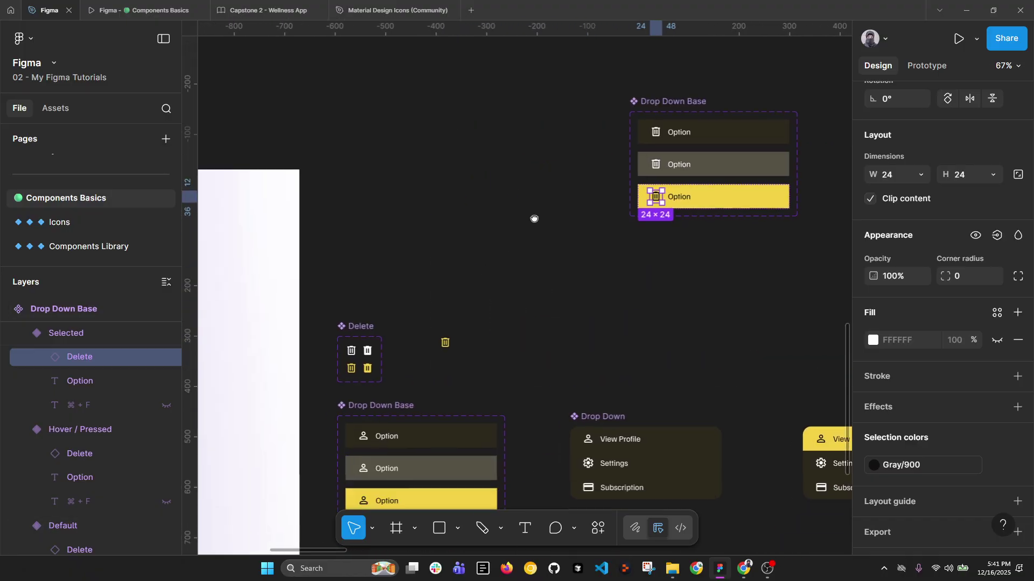
scroll(380, 345, up, 2)
click(377, 437)
click(351, 432)
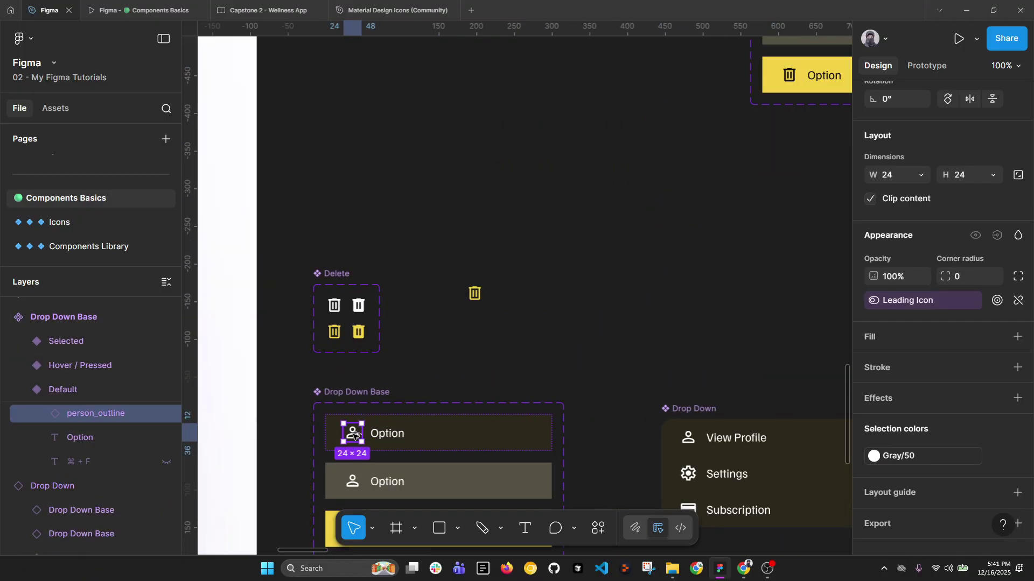
drag(353, 436, 552, 338)
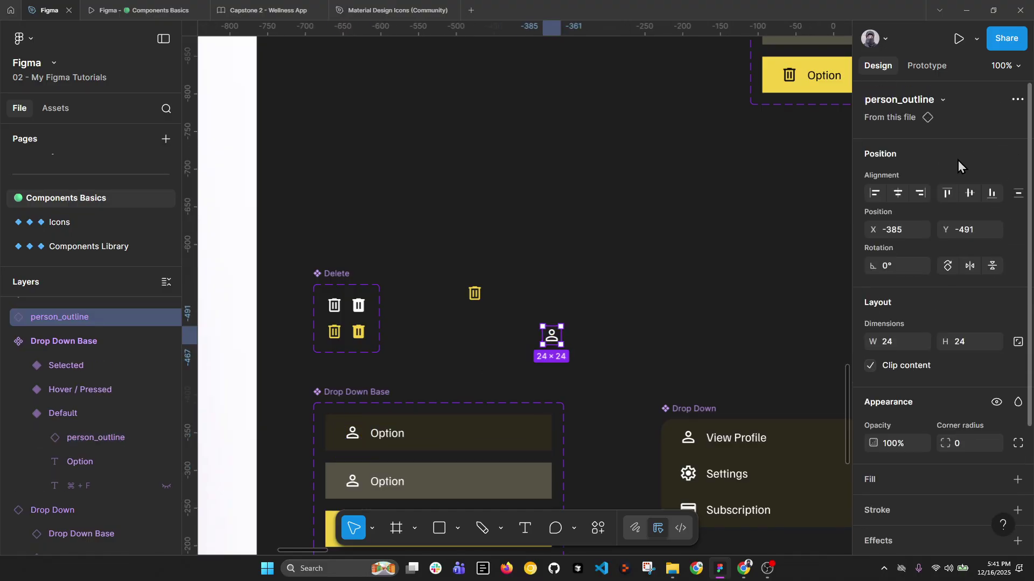
Step: Expose the nested Delete instance's properties on the duplicated Drop Down Base component set
drag(679, 195, 344, 435)
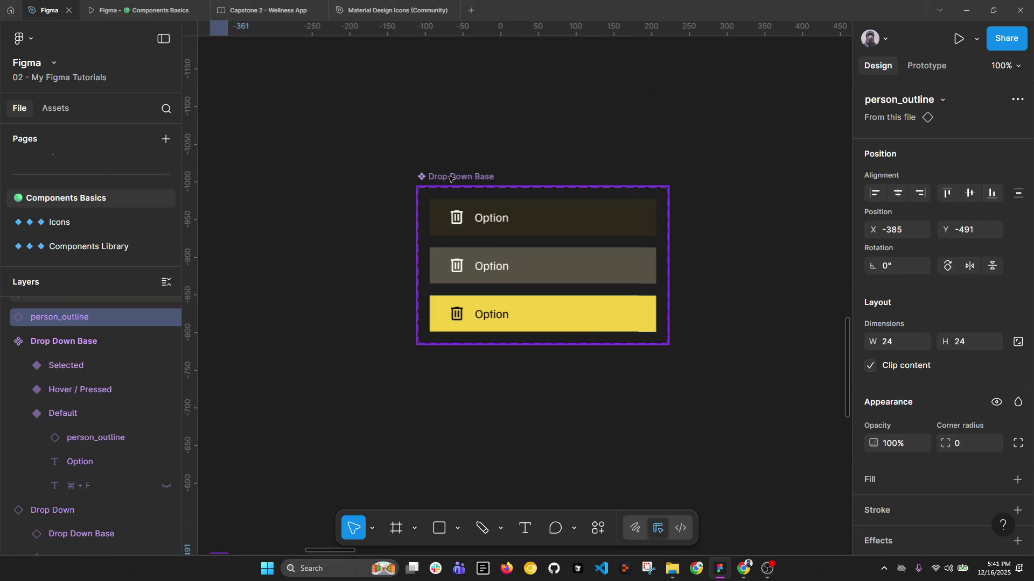
click(451, 177)
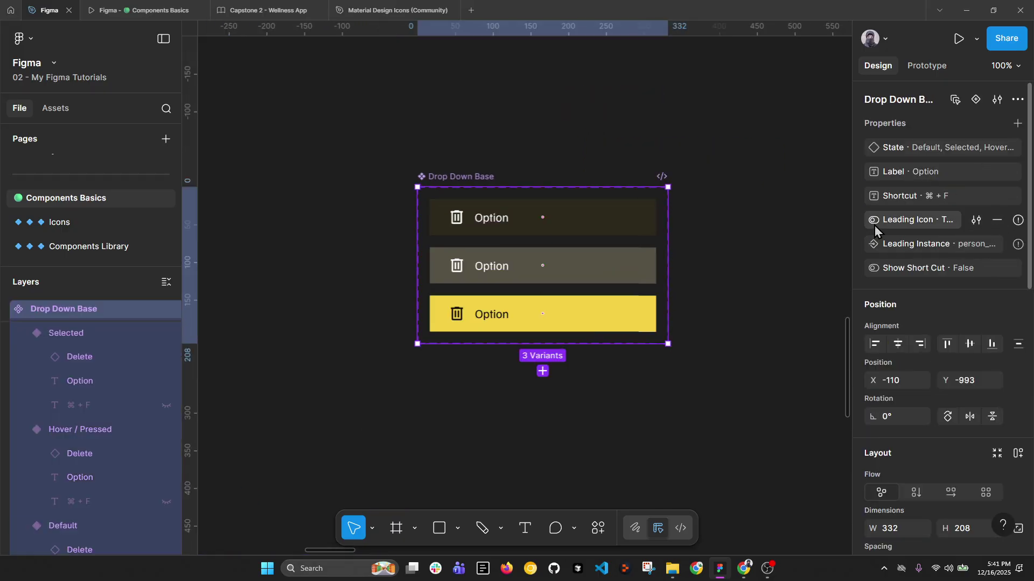
scroll(445, 238, up, 3)
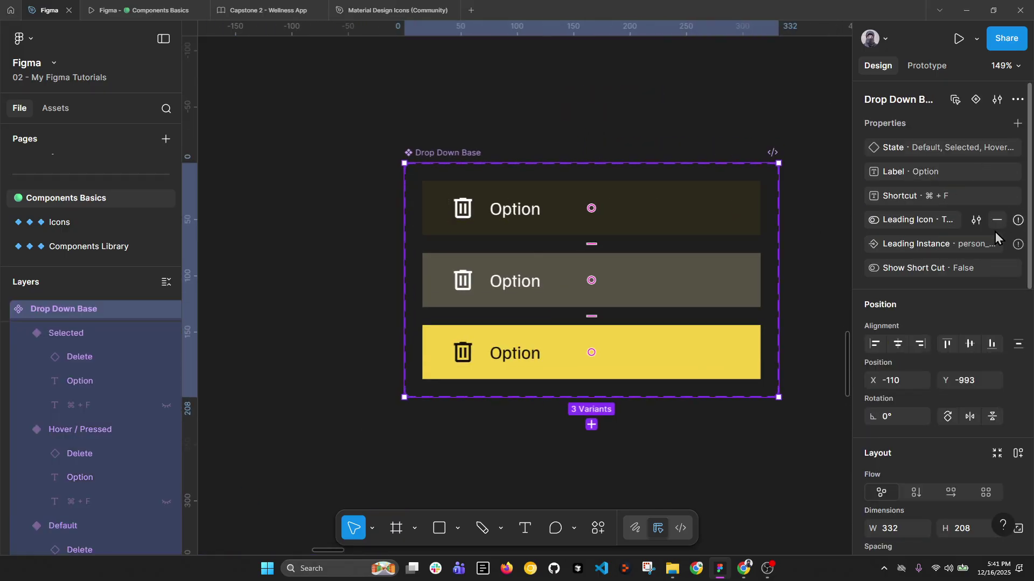
mouse_move(998, 274)
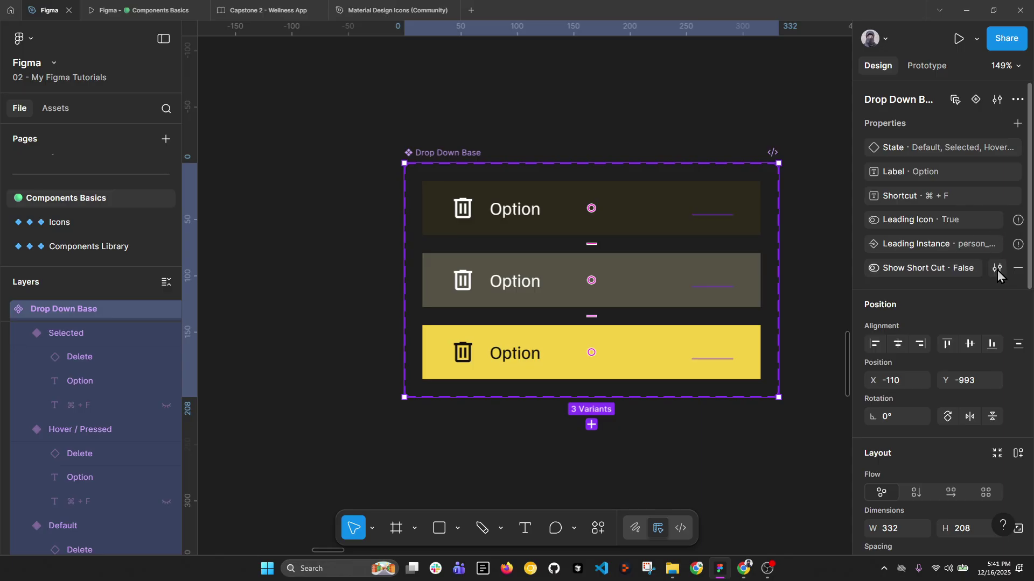
click(1018, 124)
click(942, 271)
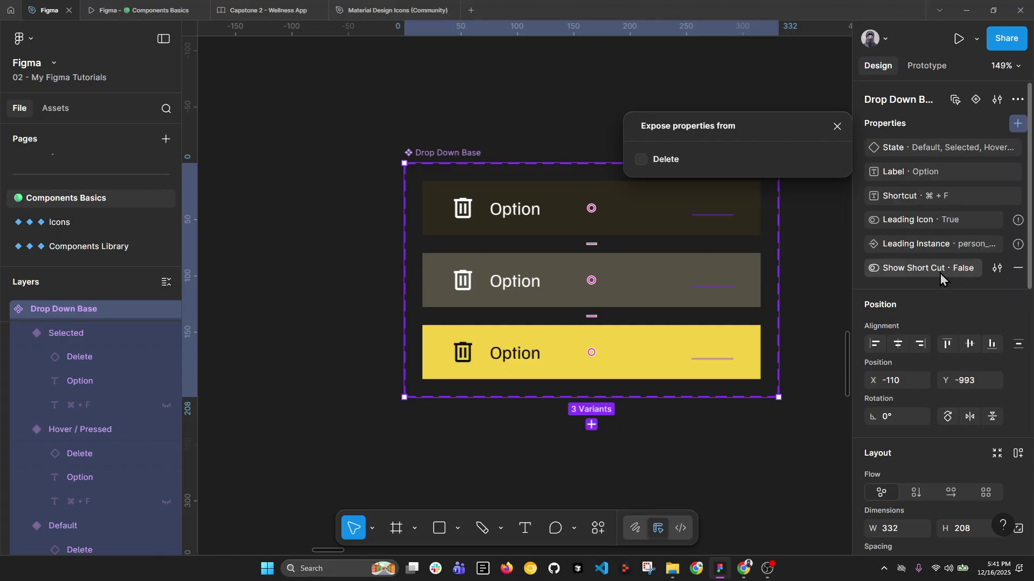
click(641, 160)
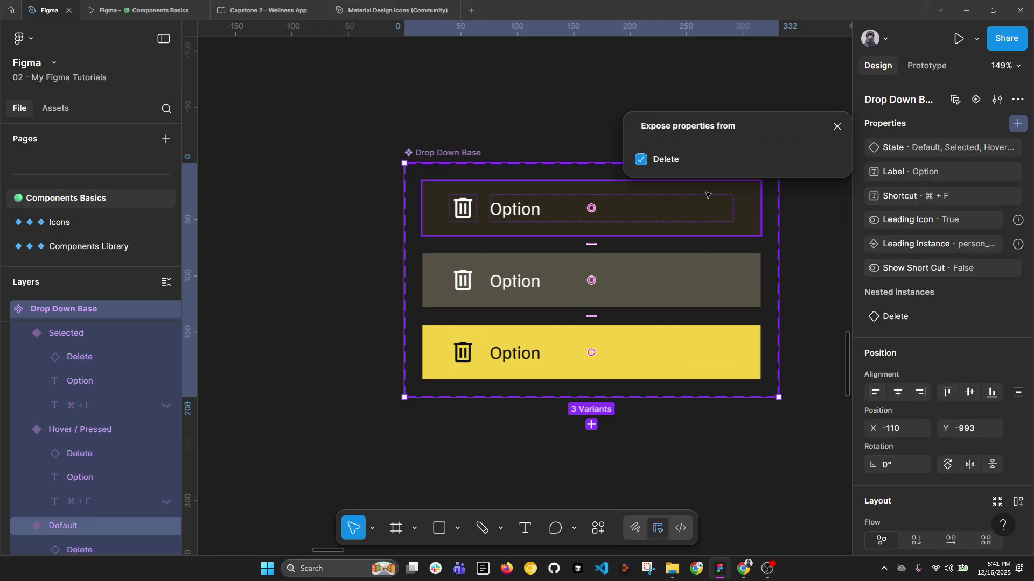
click(837, 126)
Step: Place an instance of the duplicated set's Default variant on the canvas beside the component set
scroll(422, 75, down, 3)
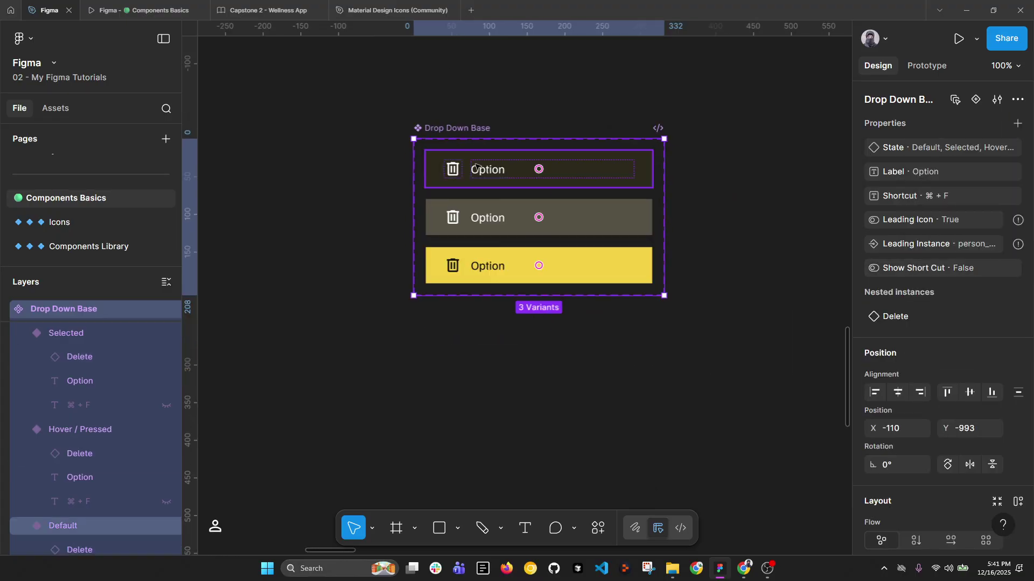
click(487, 169)
drag(739, 170, 744, 170)
scroll(355, 193, right, 3)
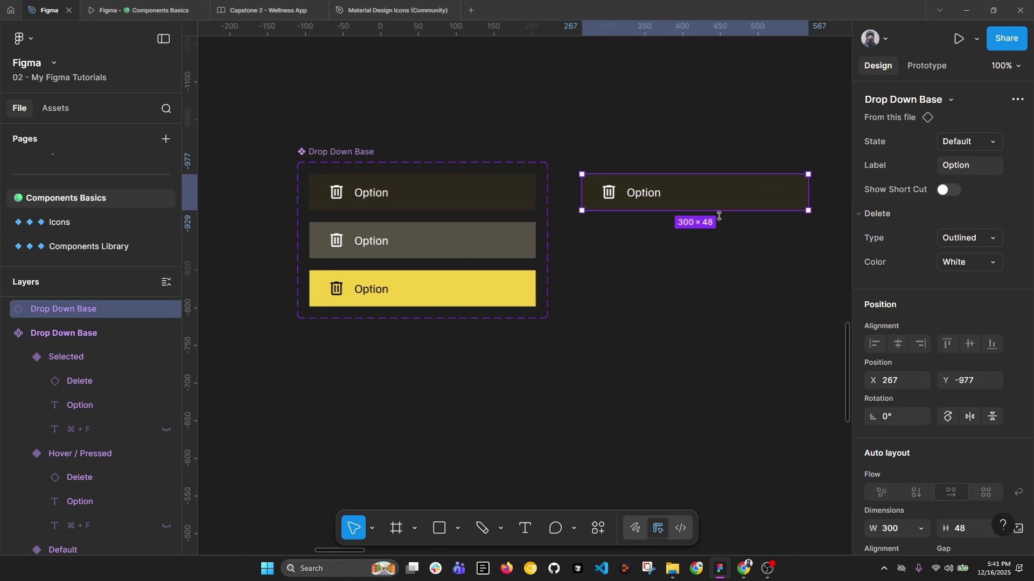
Step: Set the new instance's nested Delete icon to type Filled and color Yellow
ctrl+click(355, 194)
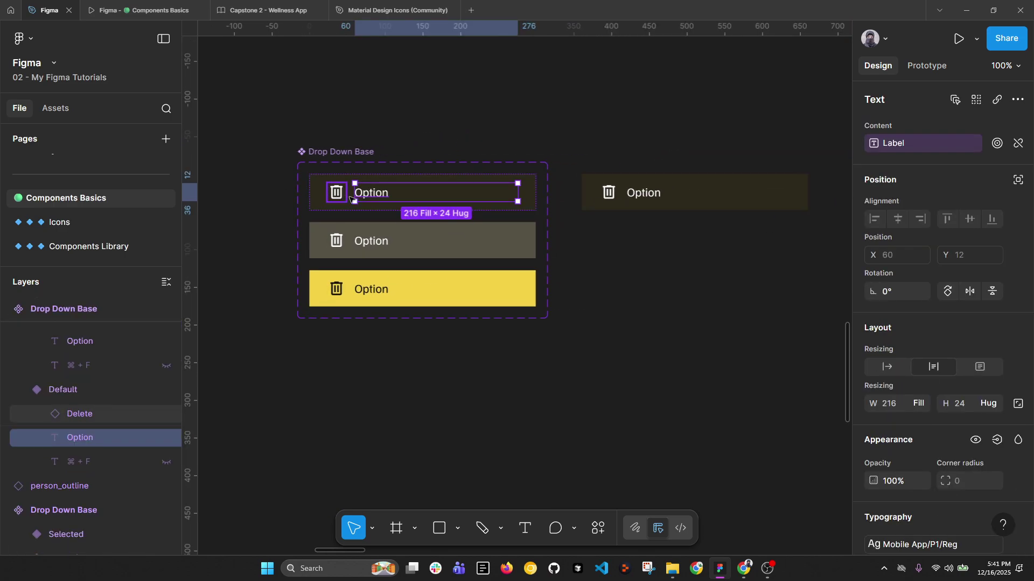
drag(350, 200, 649, 126)
scroll(262, 408, right, 5)
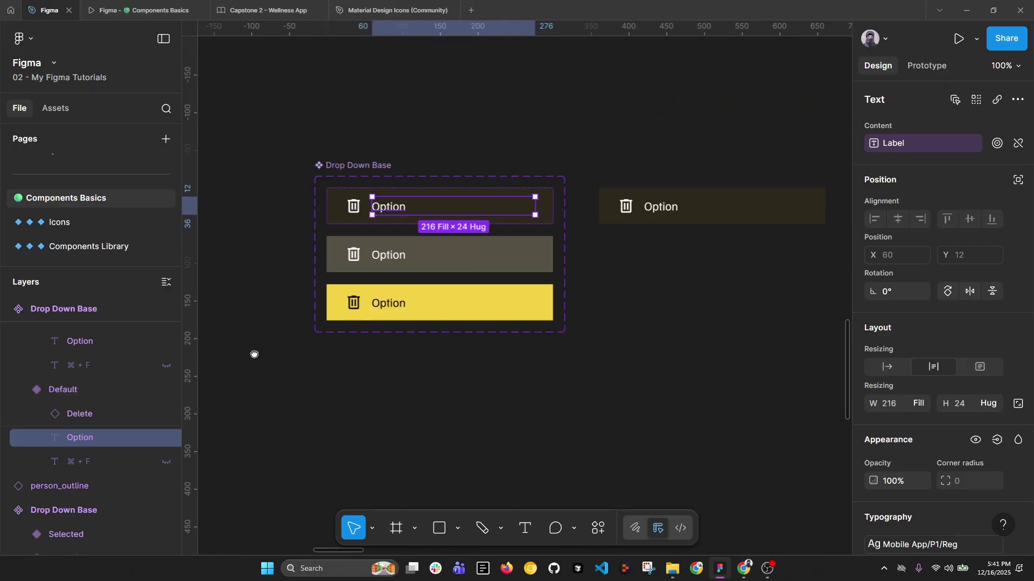
scroll(679, 210, up, 2)
click(679, 209)
click(979, 243)
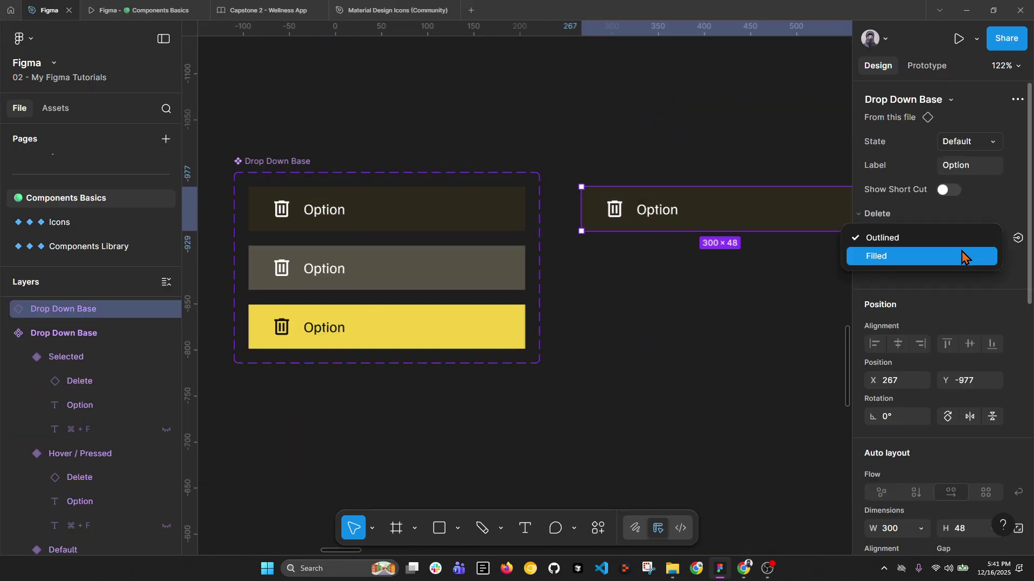
click(948, 257)
click(967, 263)
click(928, 282)
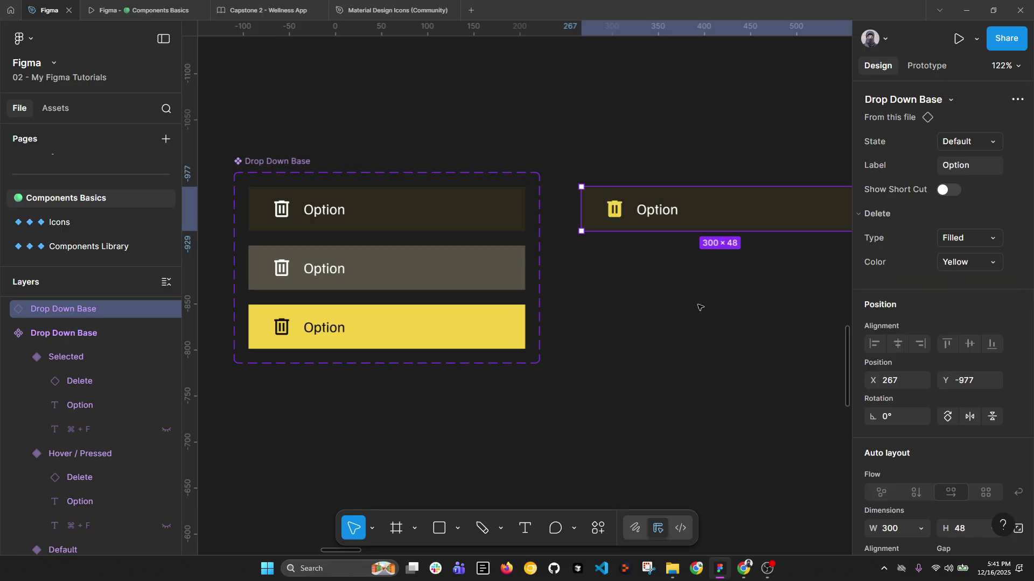
Step: Delete the Drop Down Base instance beside the duplicated component set
click(712, 168)
scroll(709, 167, down, 5)
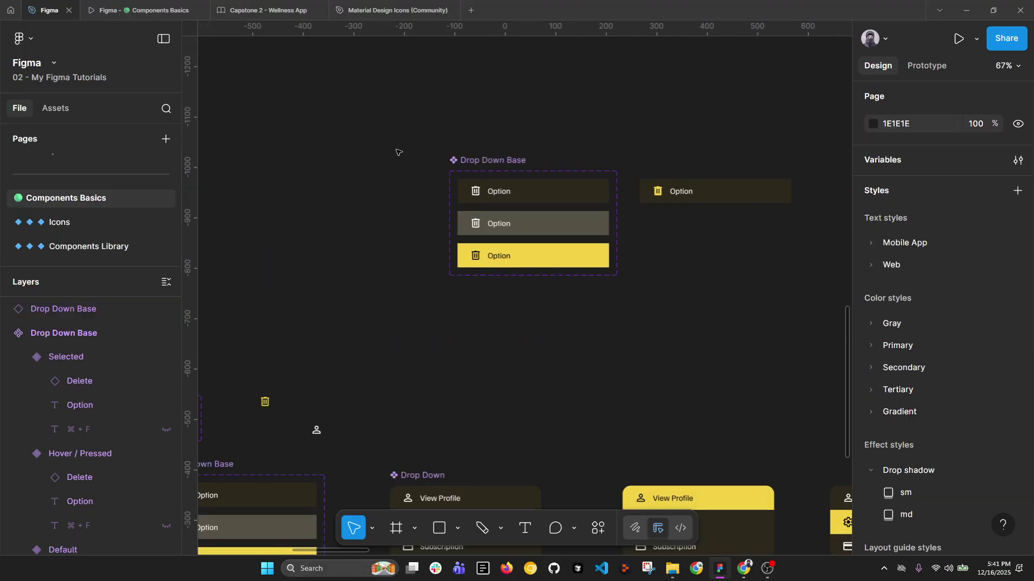
click(738, 190)
key(Delete)
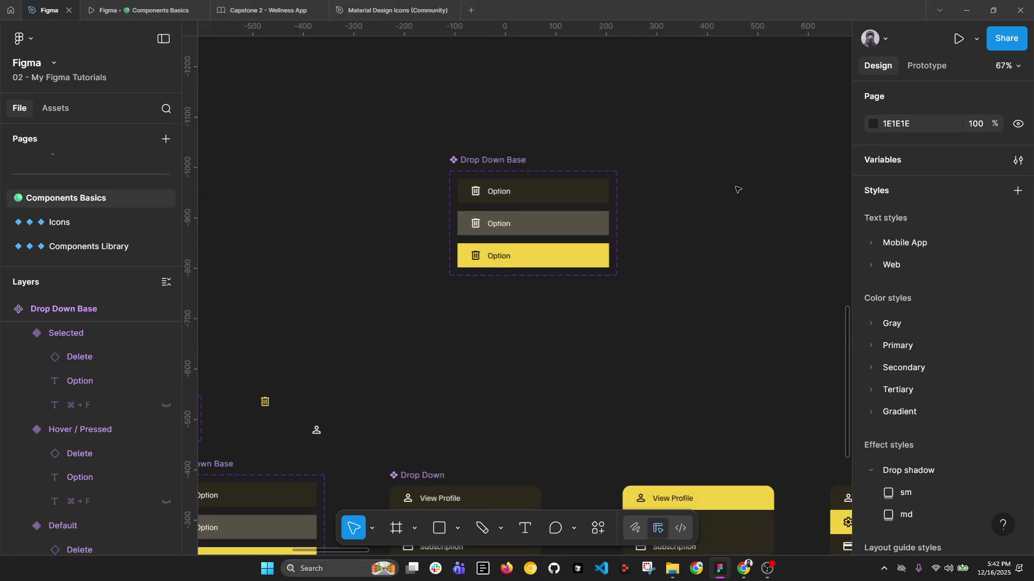
Step: Select the original Drop Down Base component set and check its properties and nested instances
scroll(738, 190, down, 3)
click(607, 159)
click(401, 357)
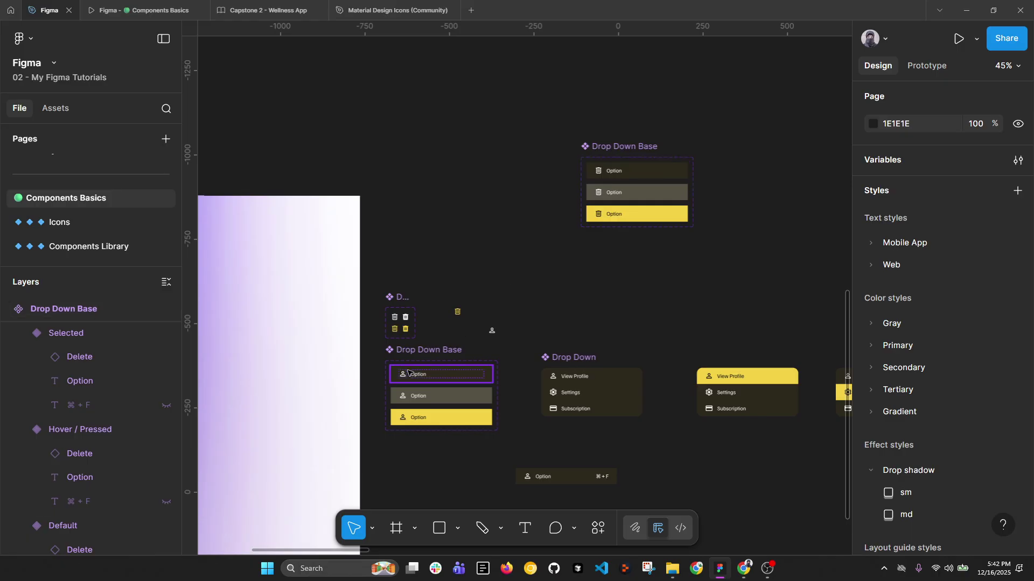
scroll(398, 352, up, 3)
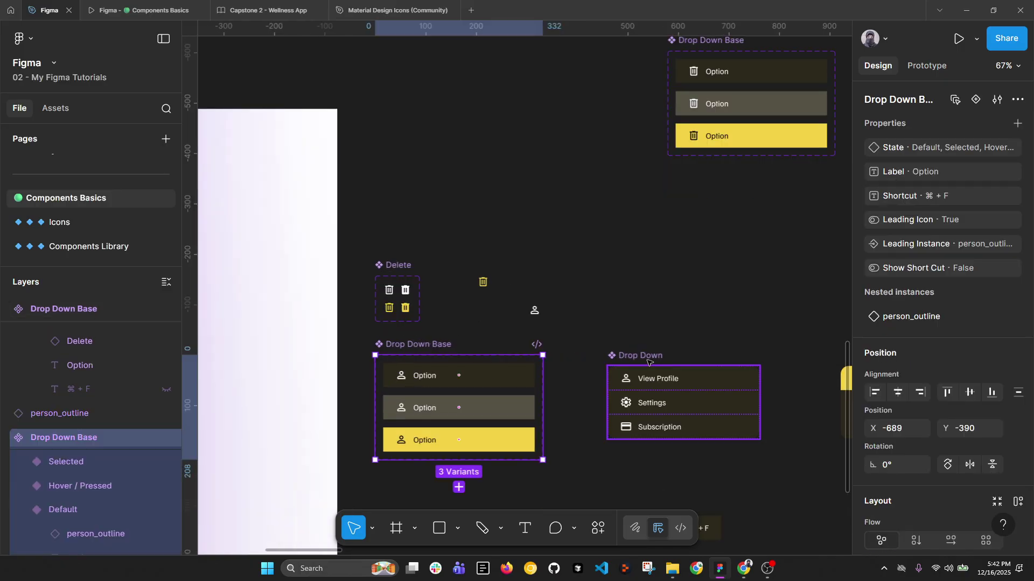
scroll(486, 302, up, 5)
Step: Go to the main component of the person_outline icon copied onto the canvas
click(572, 319)
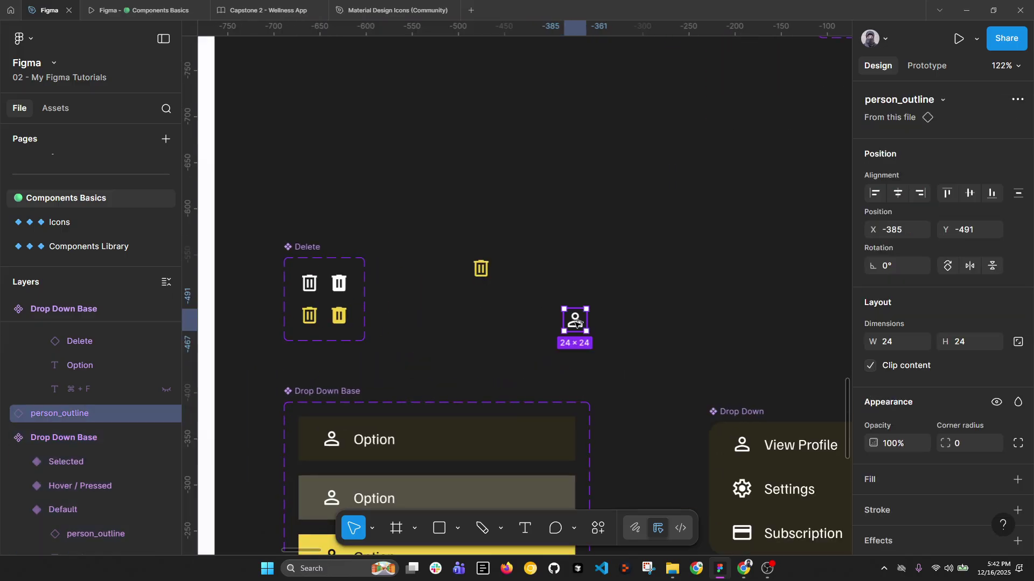
right_click(573, 319)
mouse_move(644, 467)
click(767, 466)
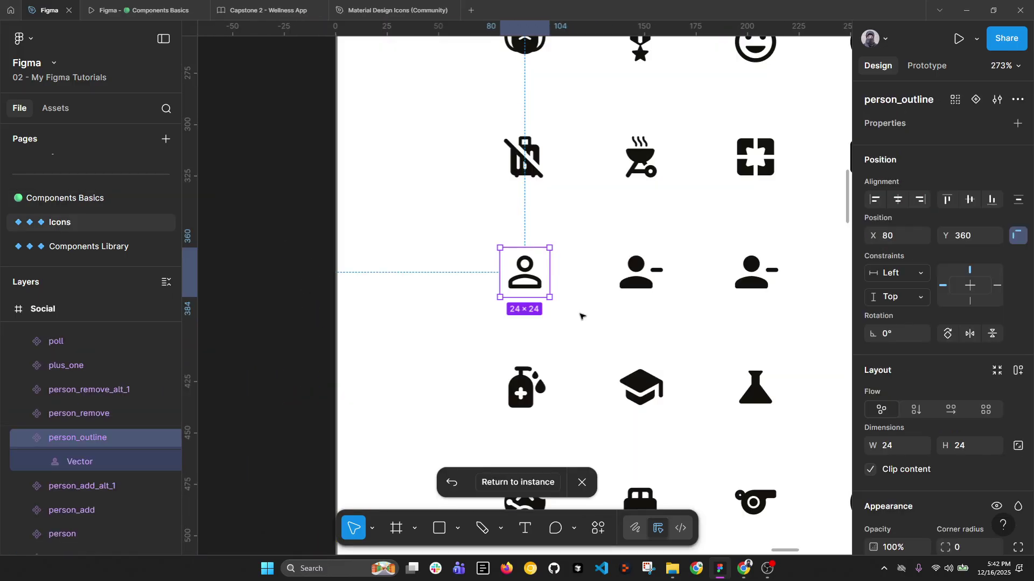
Step: Try placing an instance beside the person_outline main component, undo it, and return to the icon's instance
drag(523, 278, 437, 279)
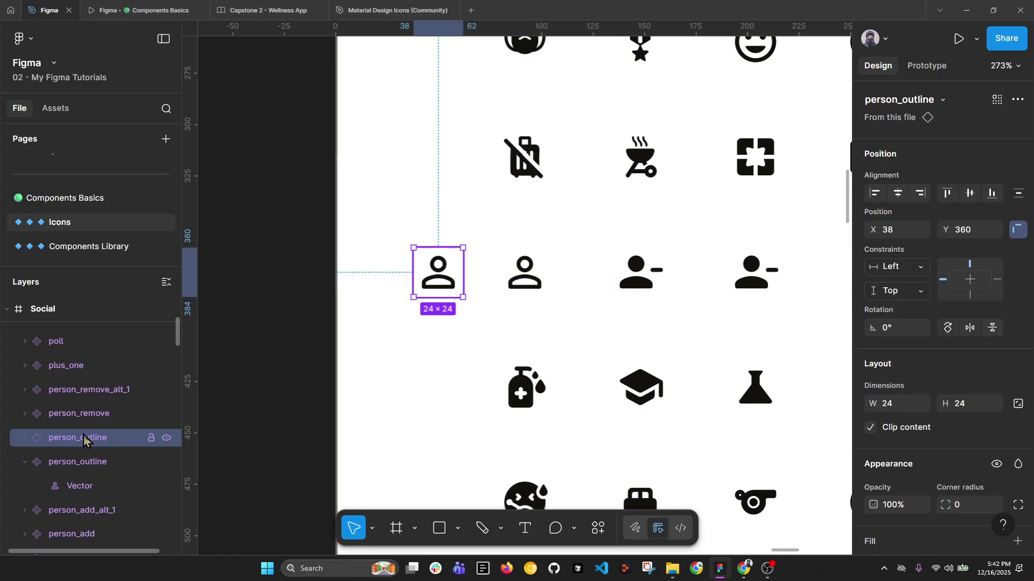
key(ctrl+z)
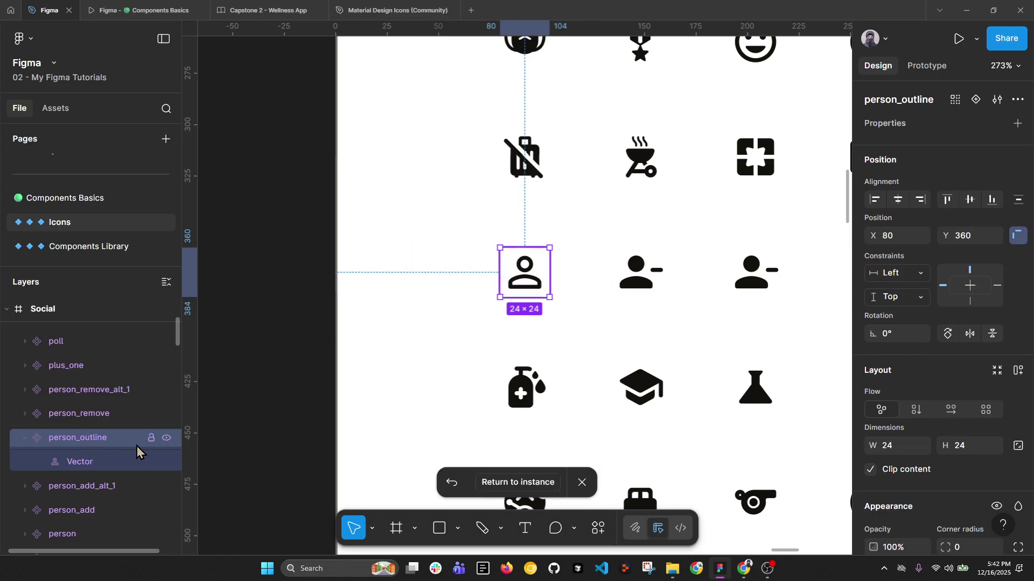
click(531, 486)
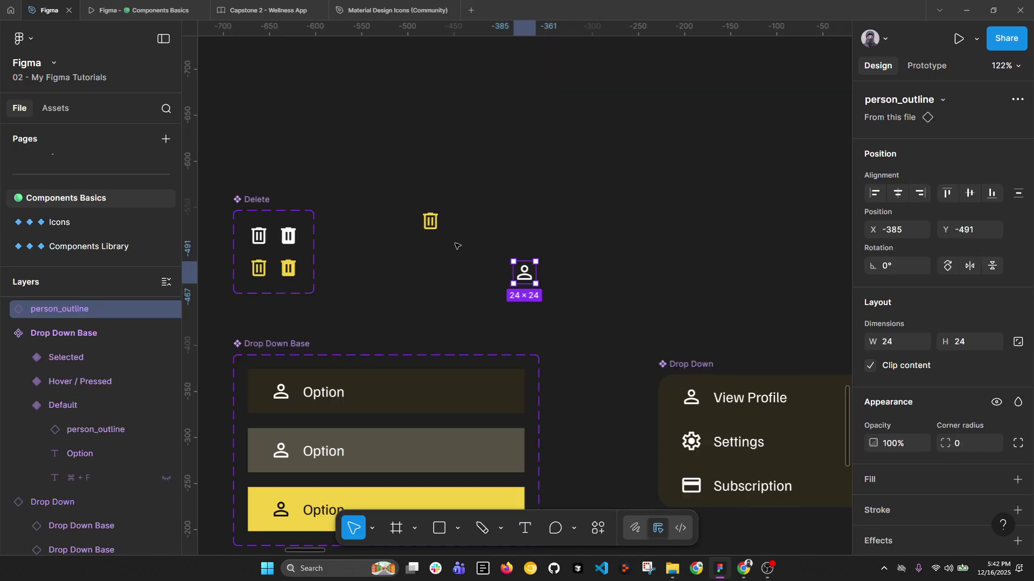
Step: Reselect the original Drop Down Base component set to examine its exposed person_outline nested instance
drag(496, 303, 531, 254)
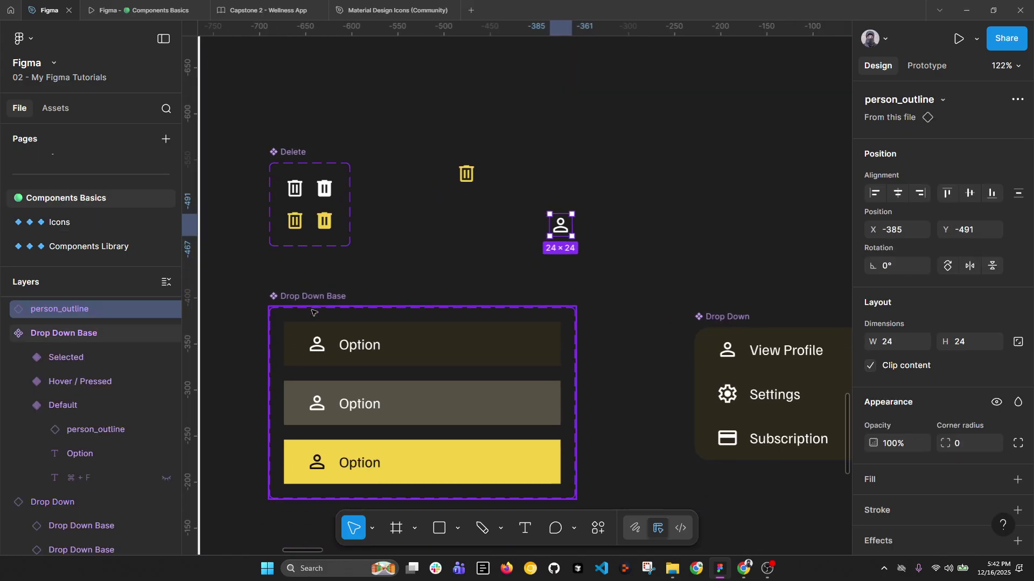
scroll(376, 404, down, 2)
click(349, 347)
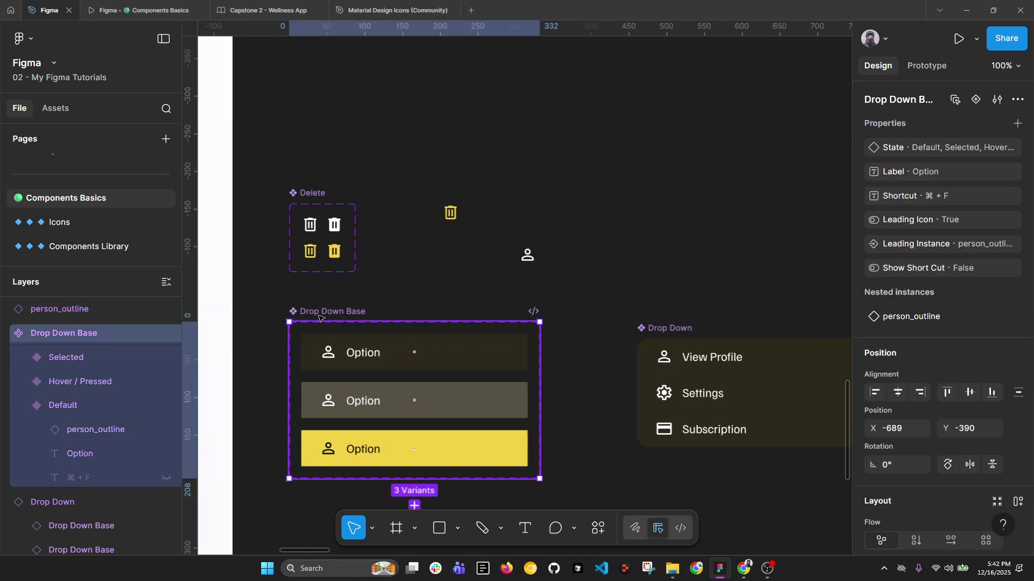
Step: Collapse the layers and rename the duplicate component set with the Delete icons as Drop Down Base 02
scroll(311, 261, down, 2)
drag(580, 154, 490, 322)
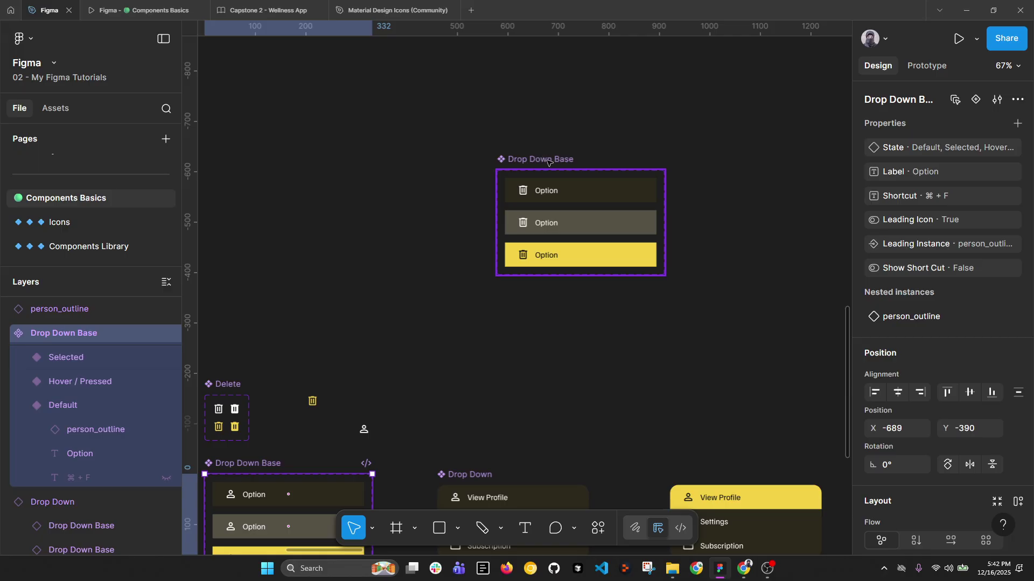
scroll(548, 161, up, 2)
click(509, 163)
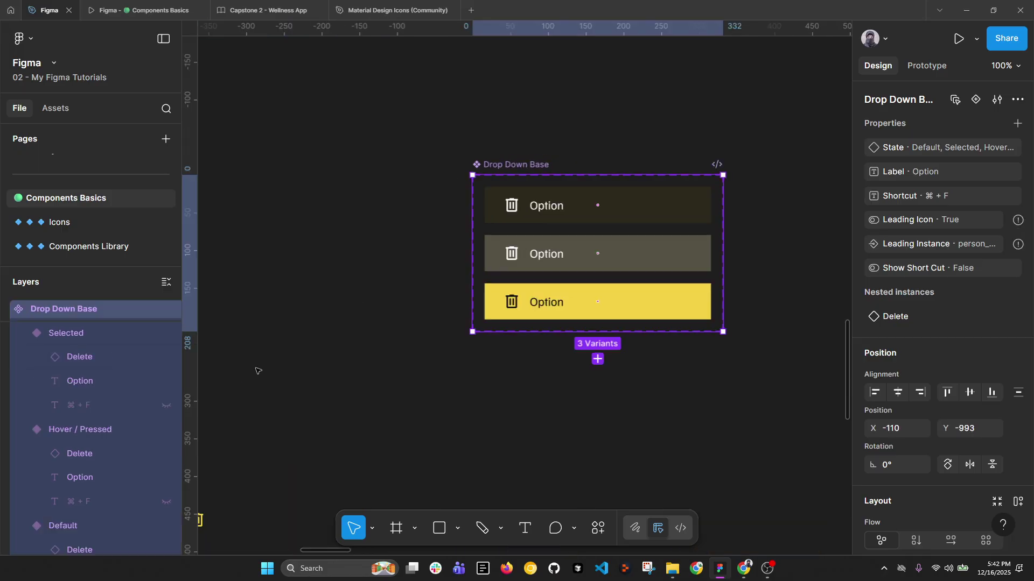
key(alt+l)
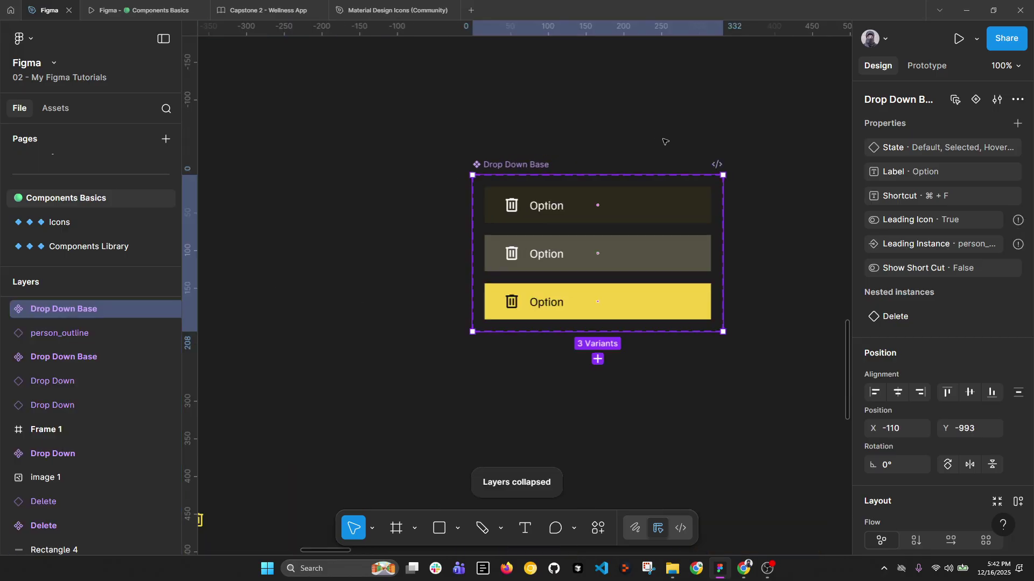
double_click(535, 163)
click(536, 166)
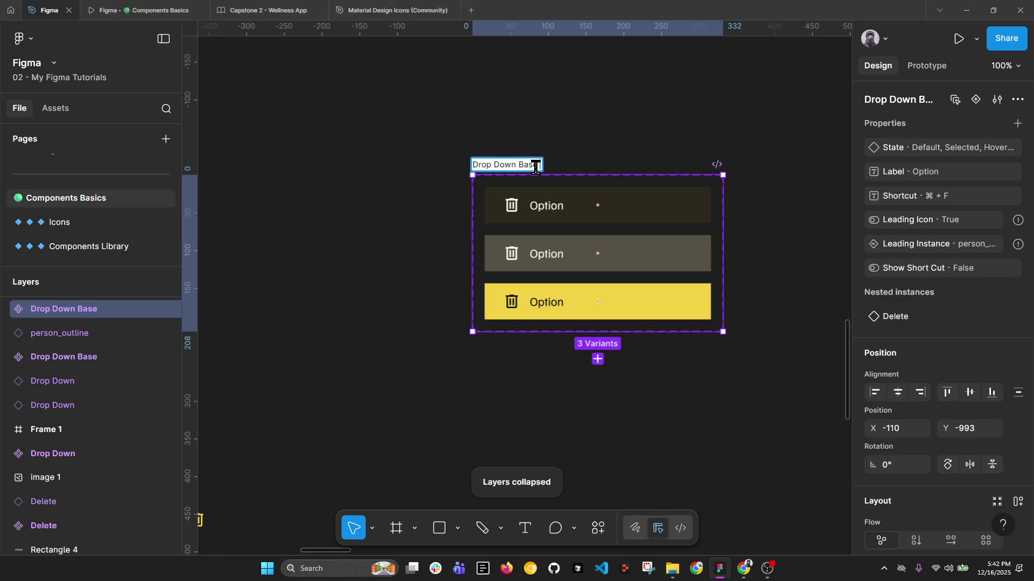
text(02)
key(Return)
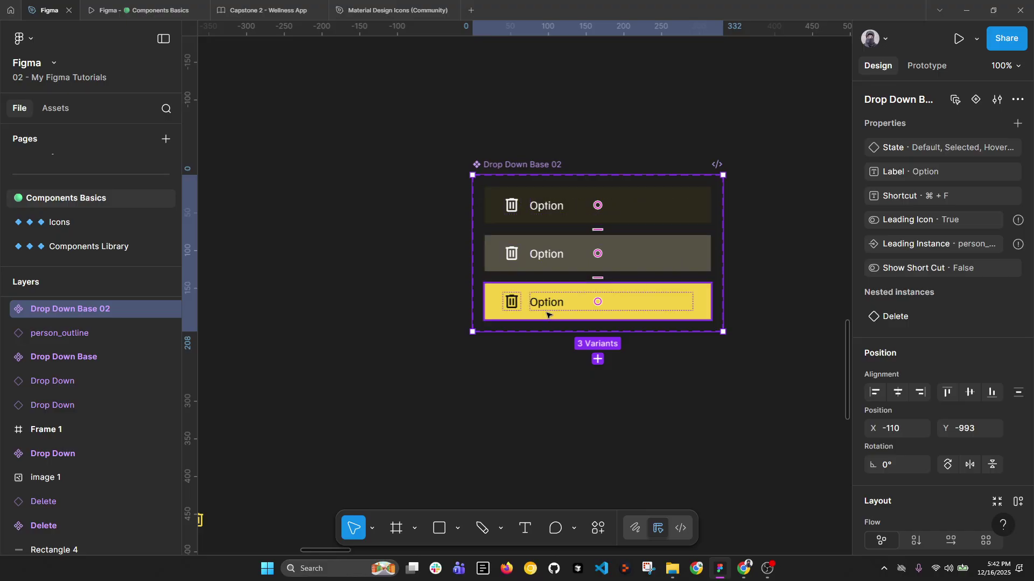
Step: Set the height of all three Drop Down Base 02 variants to 32
click(562, 209)
shift+click(571, 253)
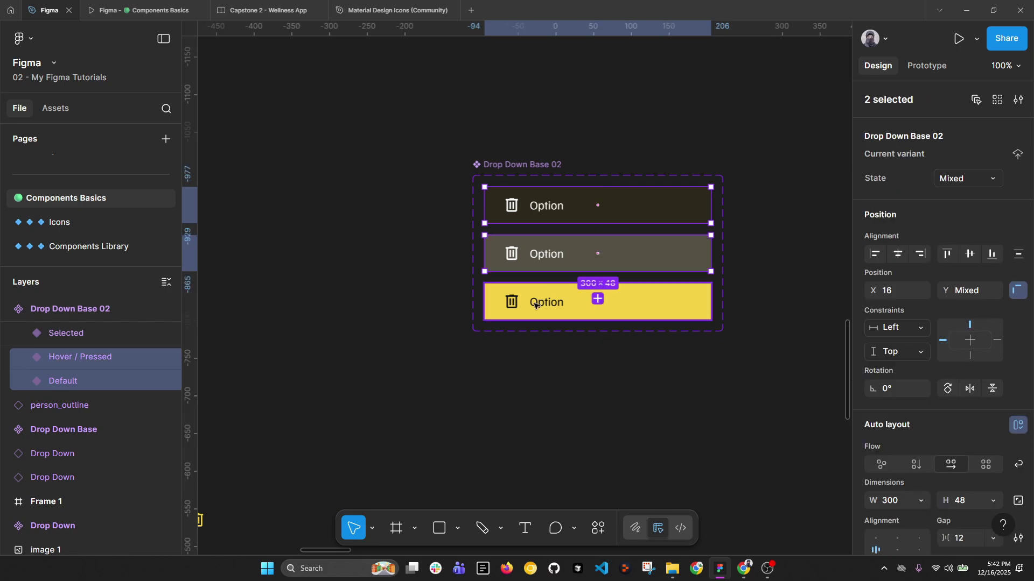
shift+click(544, 302)
click(967, 505)
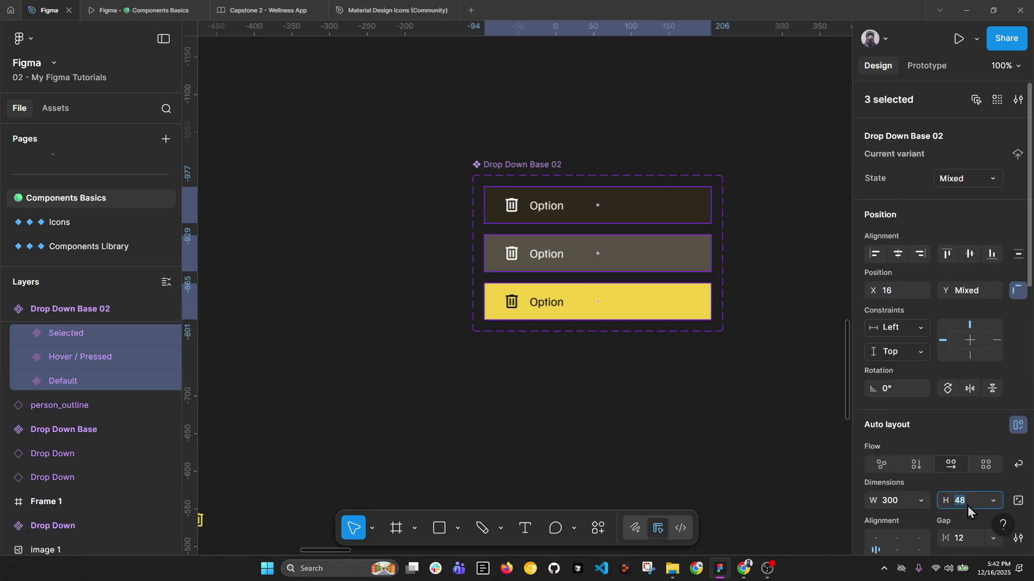
text(32)
key(Return)
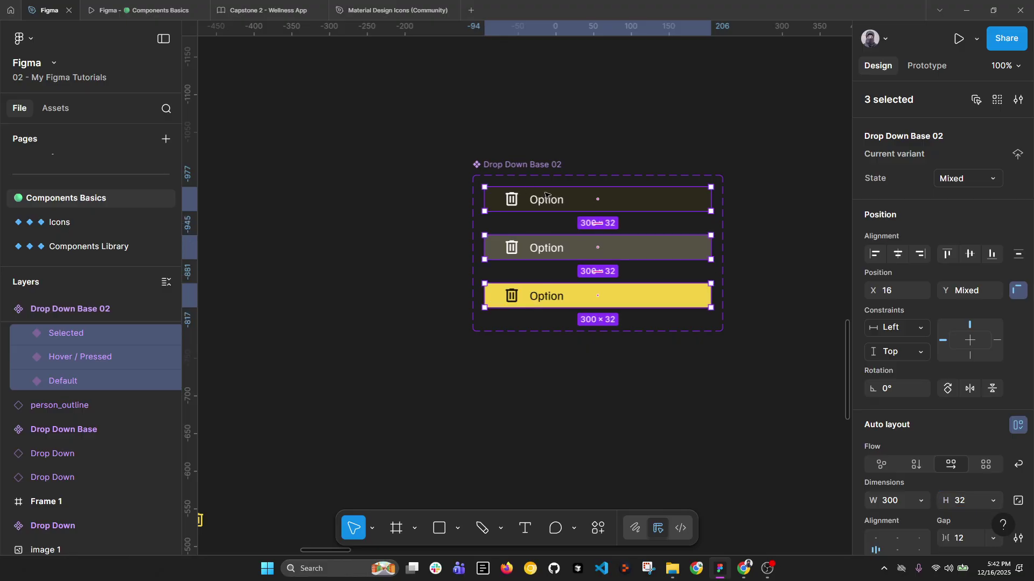
Step: Resize the matching Delete icons in all three Drop Down Base 02 variants to 20 with locked proportions
scroll(546, 195, up, 2)
double_click(496, 202)
click(955, 100)
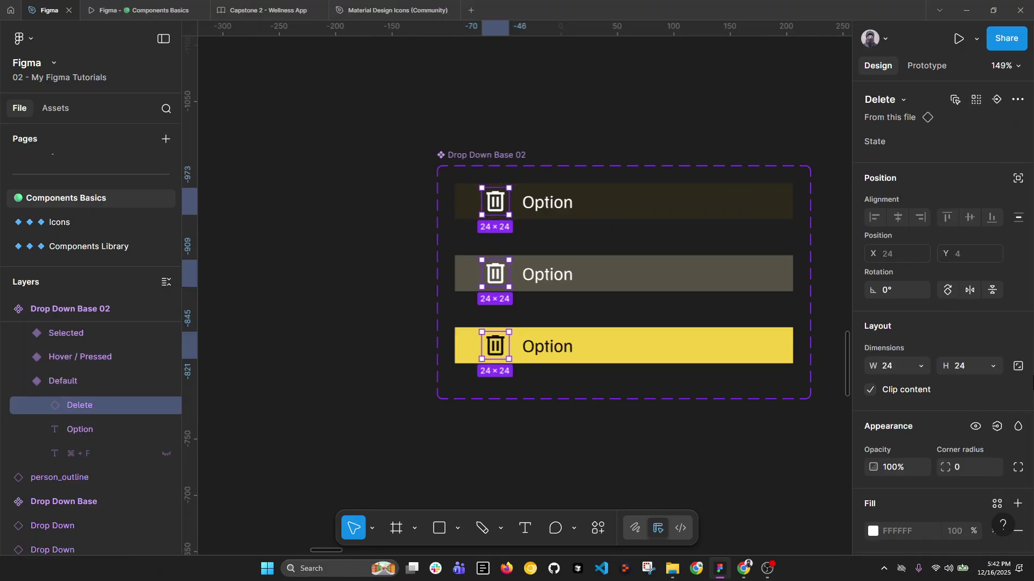
click(977, 395)
text(16)
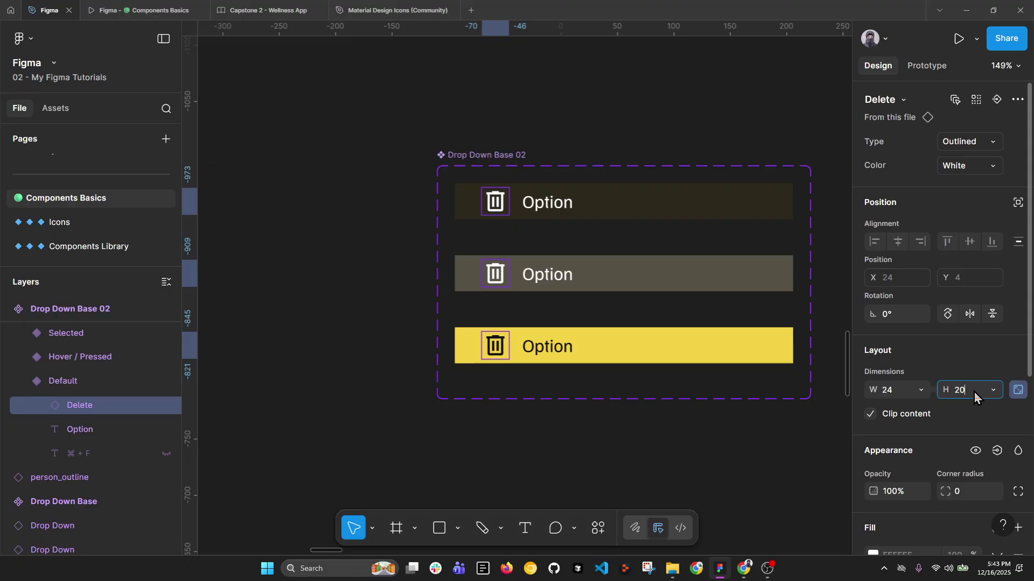
key(Return)
Step: Apply the Mobile App/P2 Reg(Base) 14/20 text style to the Option labels in all three Drop Down Base 02 variants
click(555, 276)
shift+click(555, 204)
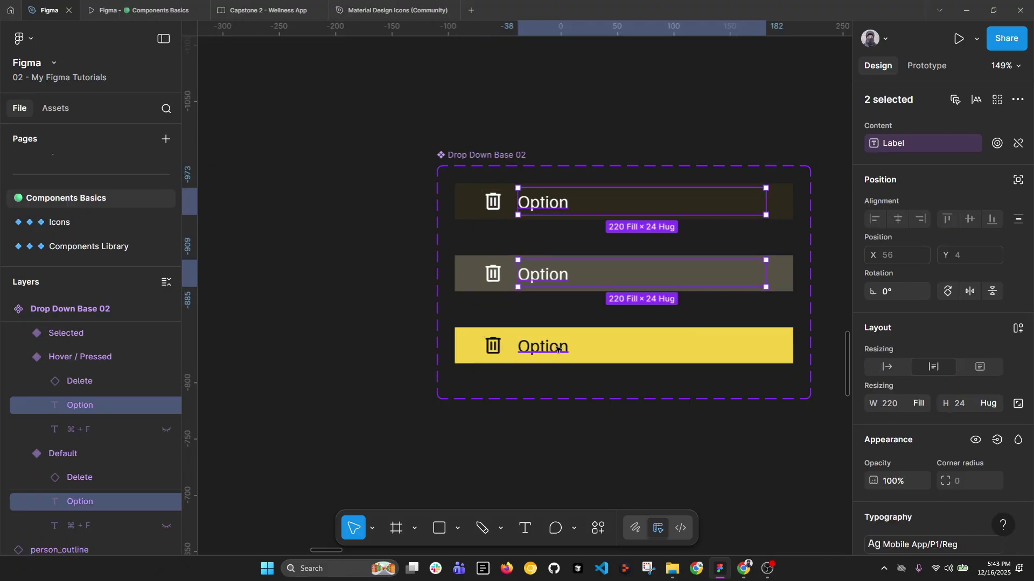
shift+click(544, 346)
scroll(942, 377, down, 5)
click(934, 337)
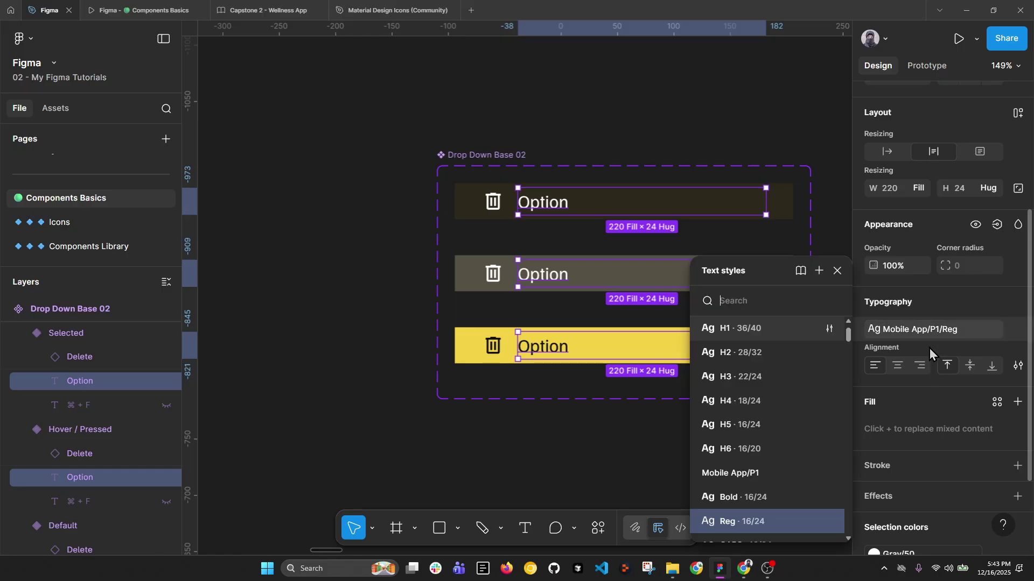
scroll(761, 474, down, 2)
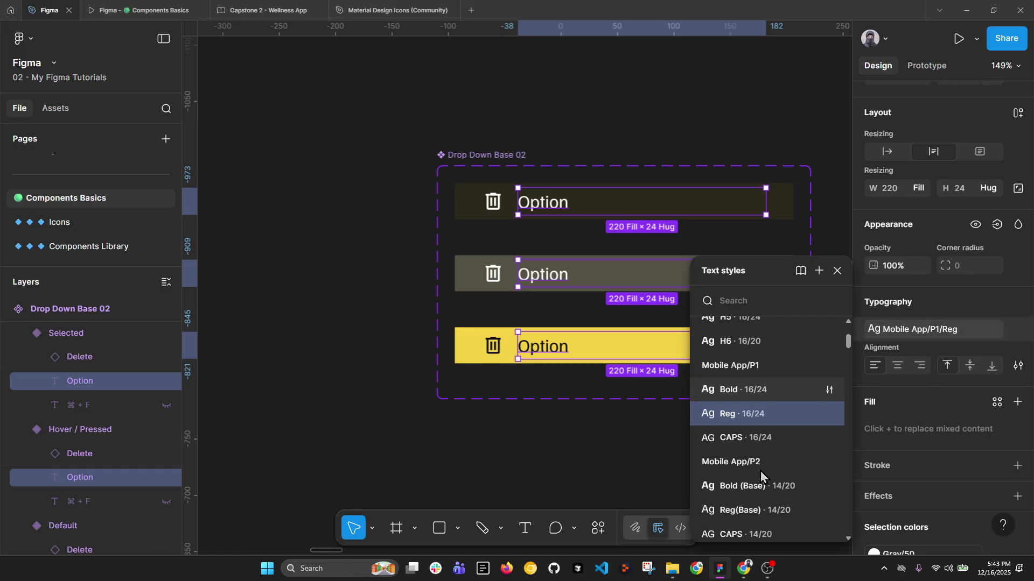
click(761, 510)
Step: Select the whole Drop Down Base 02 component set
scroll(441, 258, down, 2)
click(468, 171)
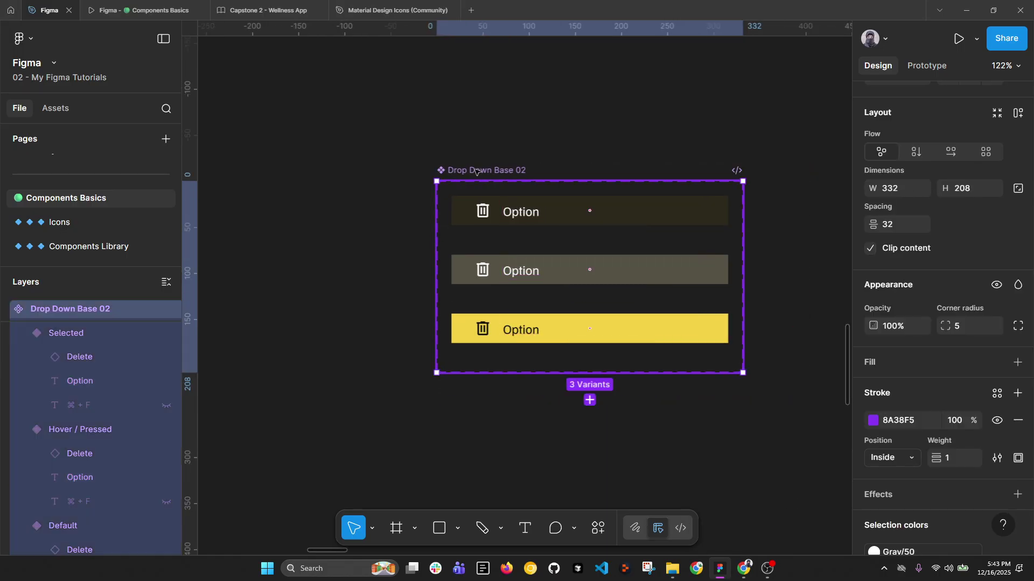
scroll(625, 173, down, 3)
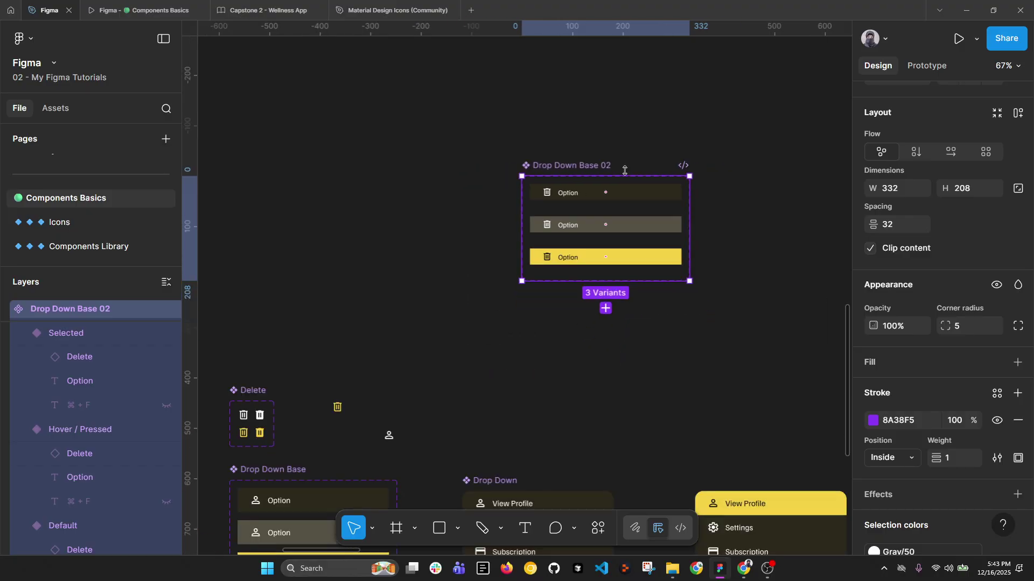